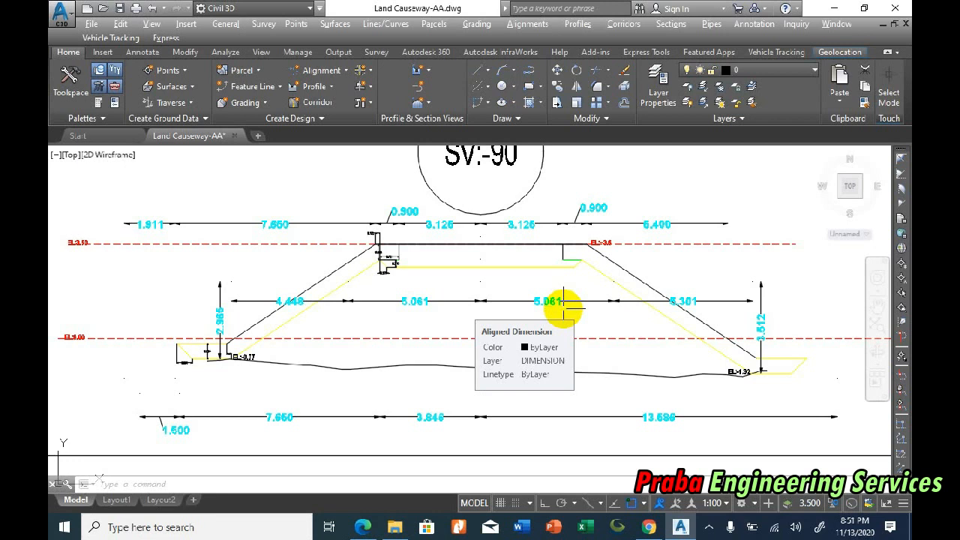
Step: Switch to OpenBoard and handwrite the heading "Shore Protection", with the number "3." and the item label "a)" below it
scroll(562, 306, up, 2)
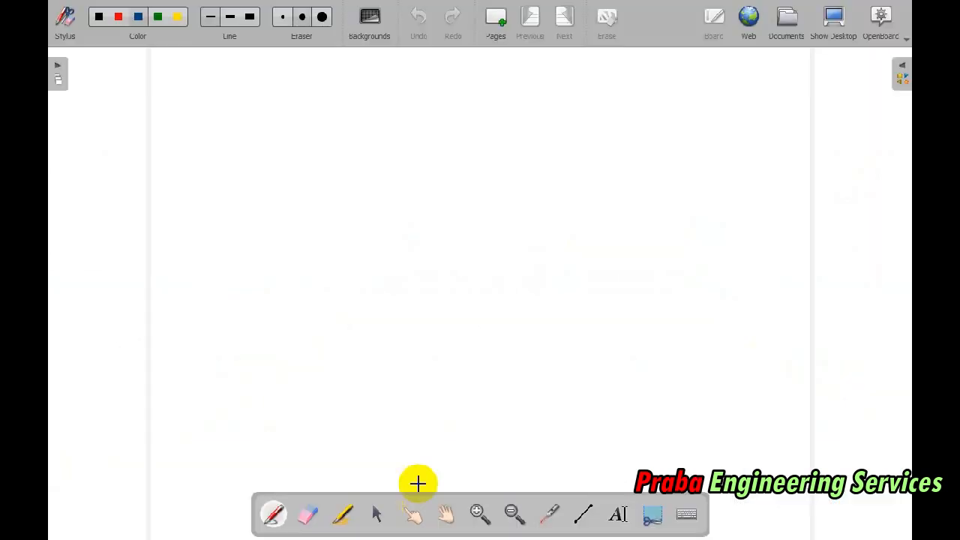
mouse_move(196, 105)
mouse_down()
mouse_move(187, 97)
mouse_move(272, 109)
mouse_move(307, 95)
mouse_move(323, 114)
mouse_move(336, 103)
mouse_move(350, 115)
mouse_move(394, 105)
mouse_move(435, 122)
mouse_move(476, 120)
mouse_up()
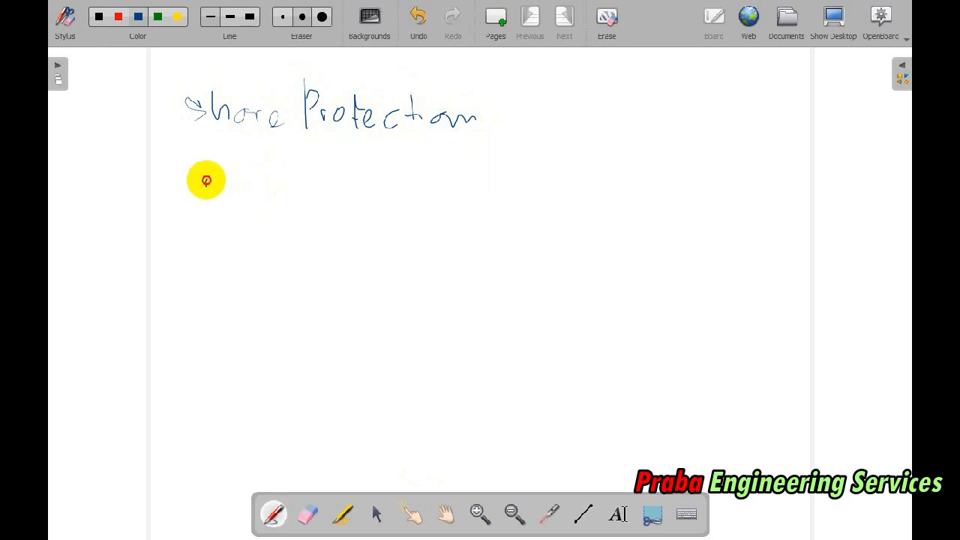
drag(206, 179, 214, 222)
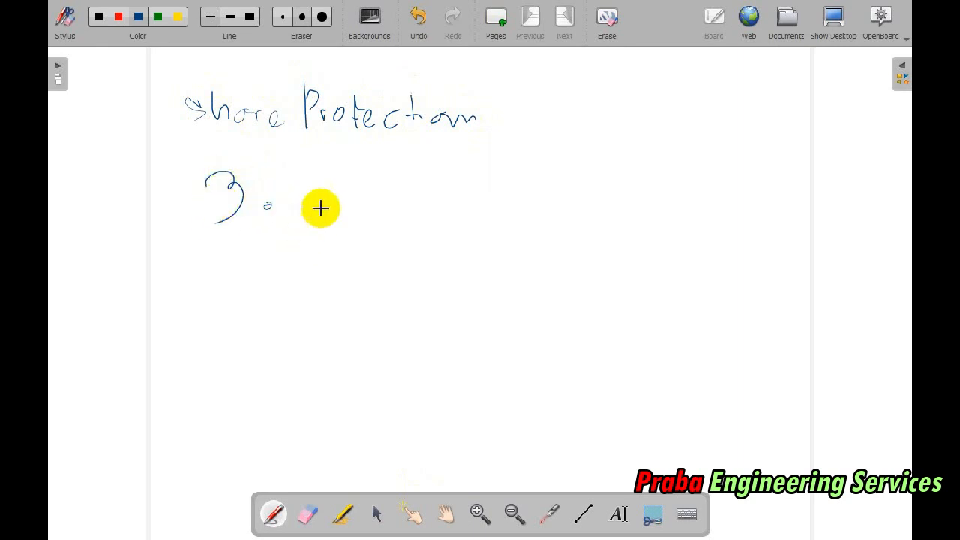
drag(277, 245, 284, 276)
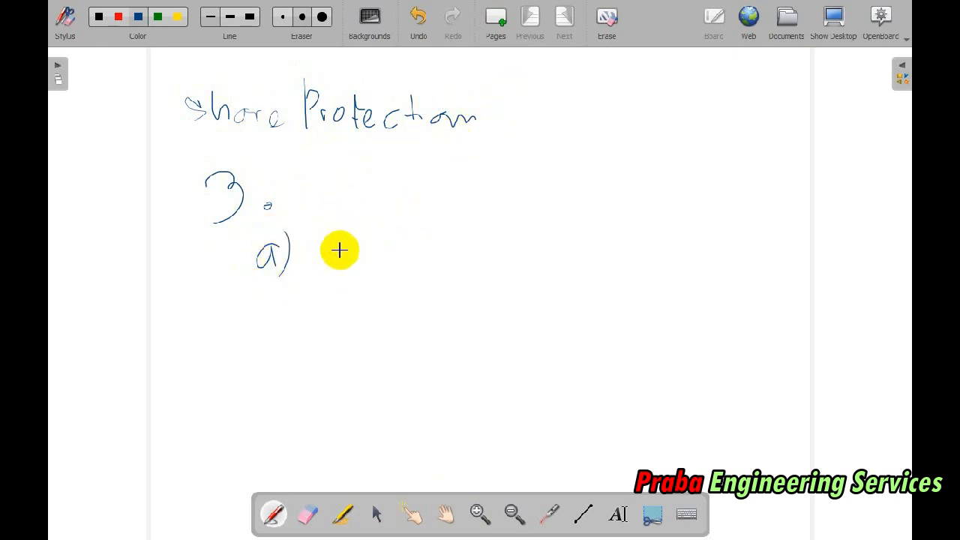
Step: Handwrite "General Asembly" as the text of item a)
mouse_move(335, 238)
mouse_down()
mouse_move(339, 260)
mouse_move(362, 279)
mouse_up()
drag(378, 281, 412, 279)
mouse_move(418, 282)
mouse_down()
mouse_move(434, 262)
mouse_move(458, 277)
mouse_up()
drag(471, 232, 473, 274)
mouse_move(522, 278)
mouse_down()
mouse_move(533, 235)
mouse_move(555, 276)
mouse_up()
mouse_move(548, 257)
mouse_down()
mouse_move(628, 255)
mouse_move(650, 266)
mouse_up()
drag(663, 234, 665, 264)
drag(679, 248, 703, 276)
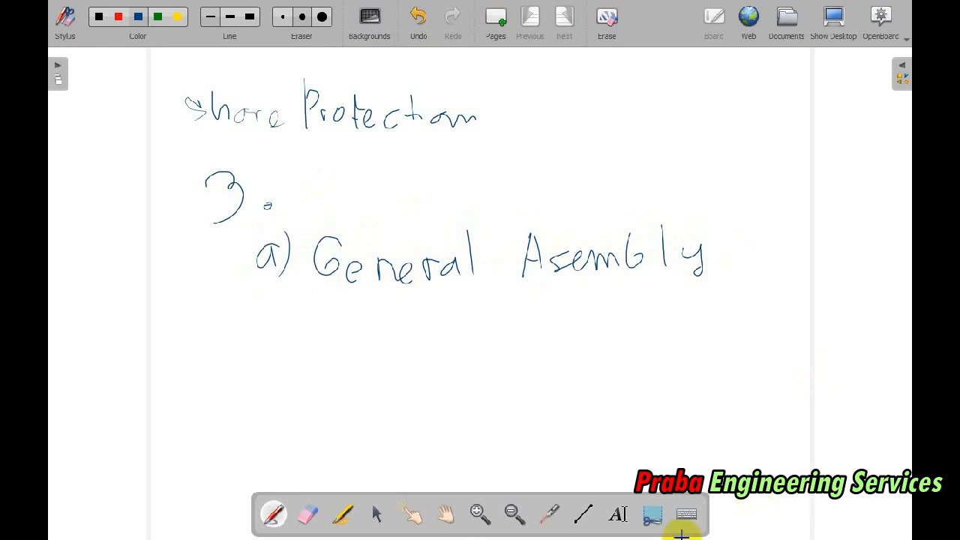
Step: Switch to Civil 3D, bring up the Metric Generic Subassemblies tool palette and look over the existing causeway assembly
key(alt+Tab)
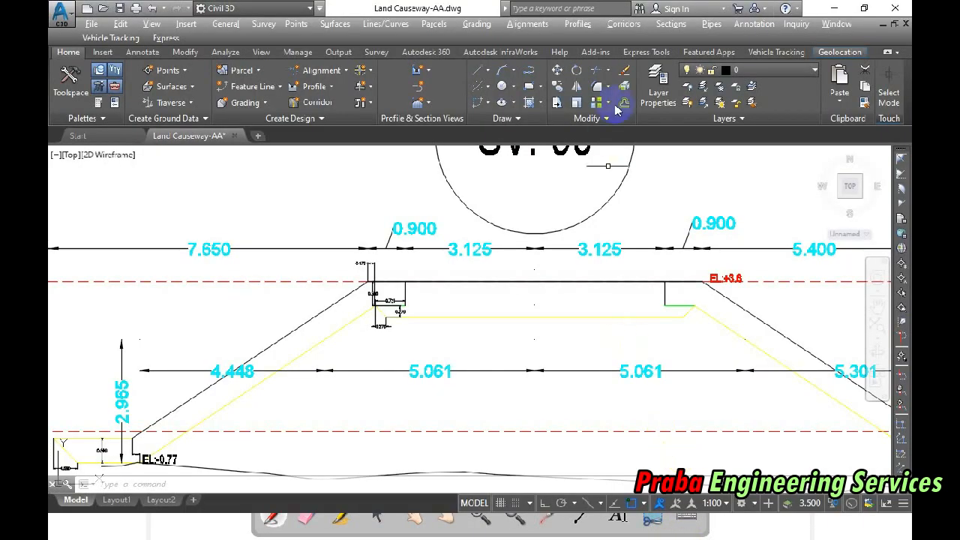
click(623, 24)
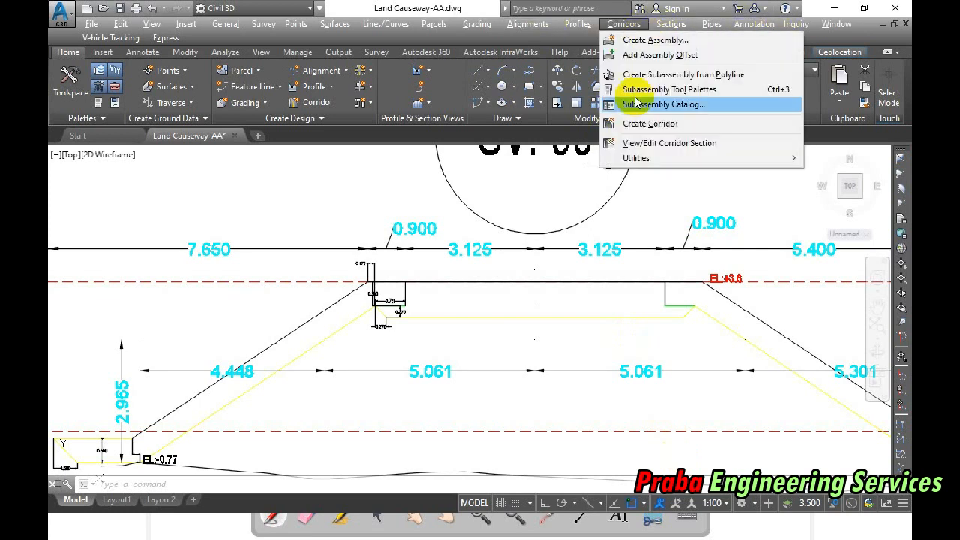
click(674, 90)
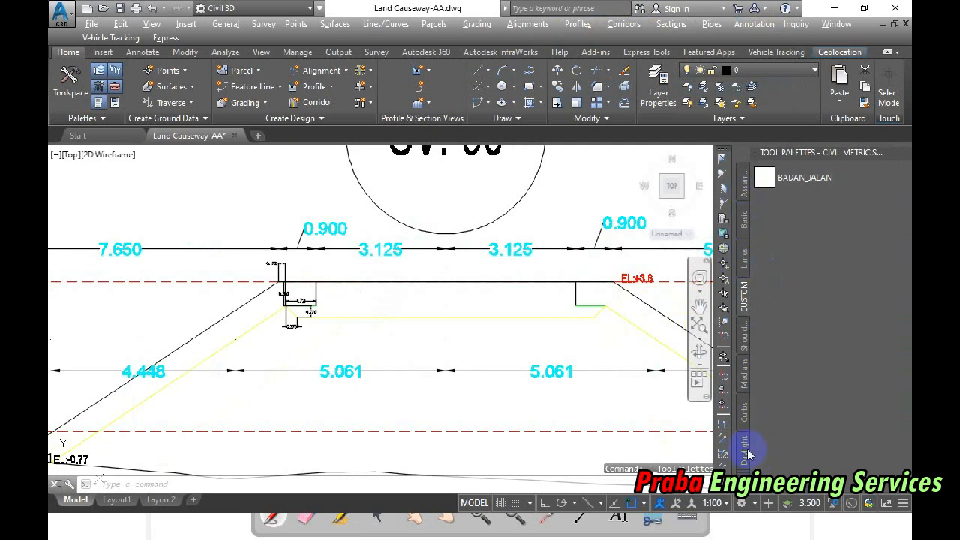
click(745, 239)
click(744, 188)
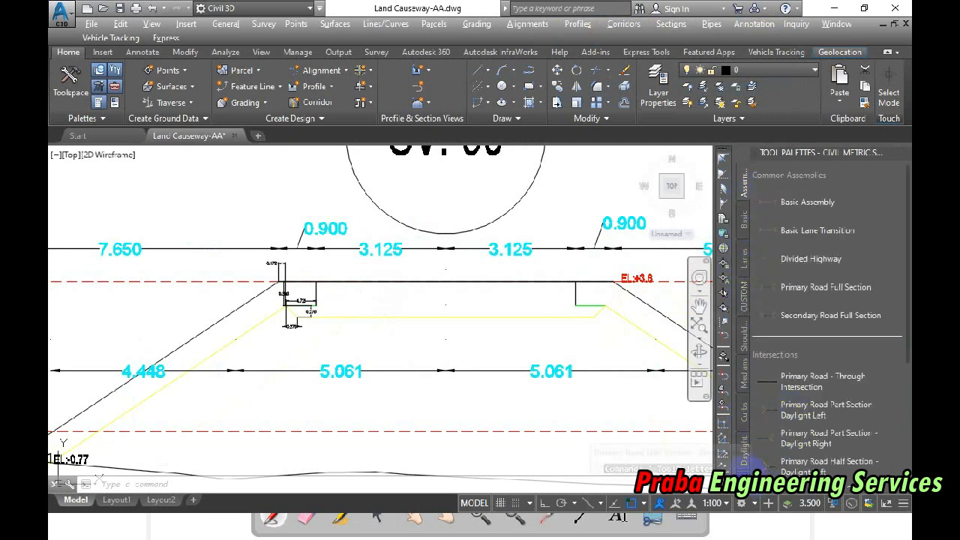
click(745, 461)
click(652, 394)
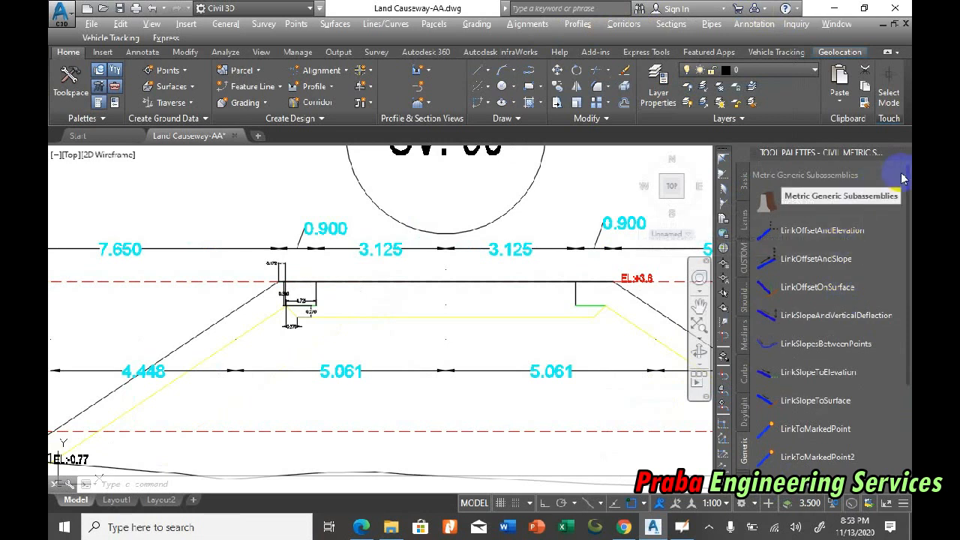
scroll(333, 368, down, 10)
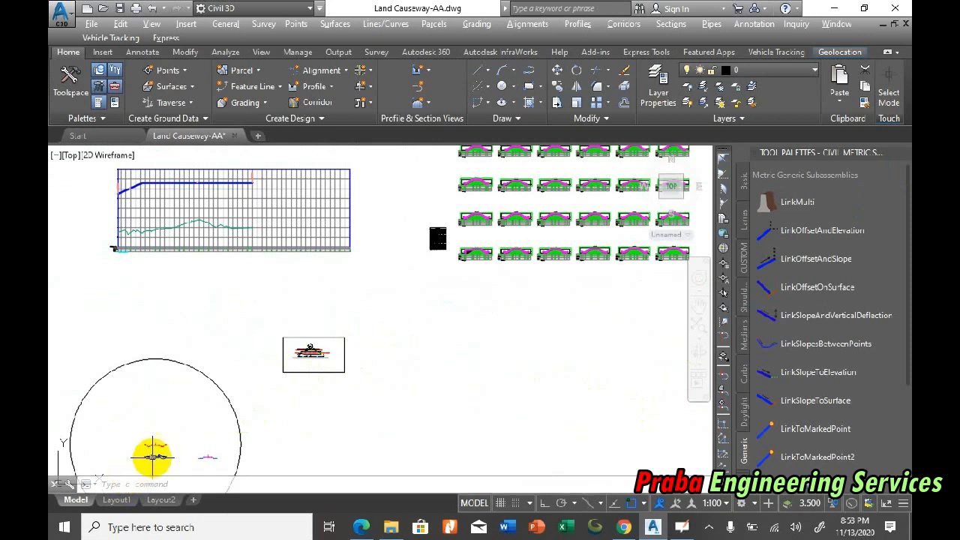
scroll(150, 454, up, 8)
scroll(340, 325, down, 2)
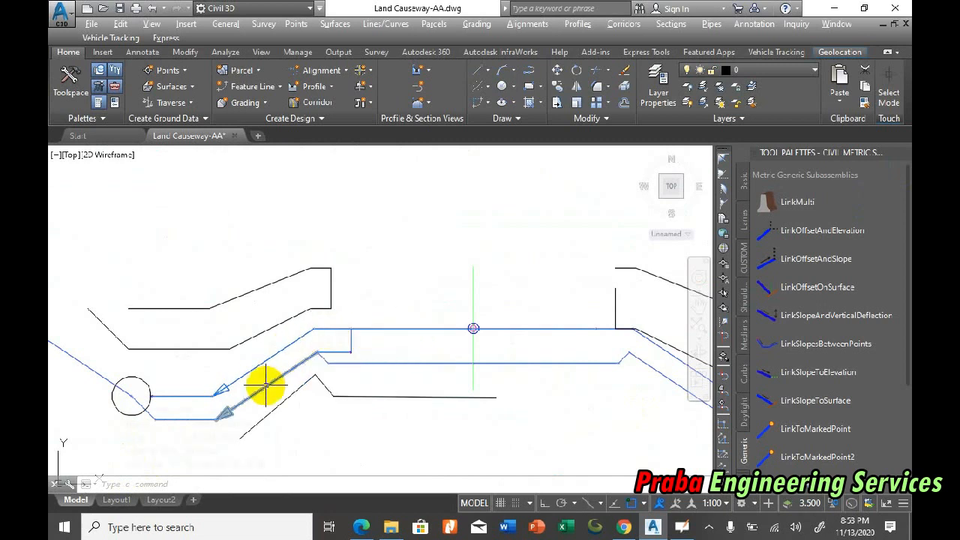
Step: Switch to OpenBoard and add the handwritten items "b) Grading" and "c) Sub Asembly Composer" below item a)
click(680, 527)
drag(265, 313, 274, 361)
mouse_move(358, 318)
mouse_down()
mouse_move(356, 343)
mouse_move(403, 321)
mouse_move(446, 326)
mouse_move(435, 322)
mouse_up()
drag(270, 387, 289, 418)
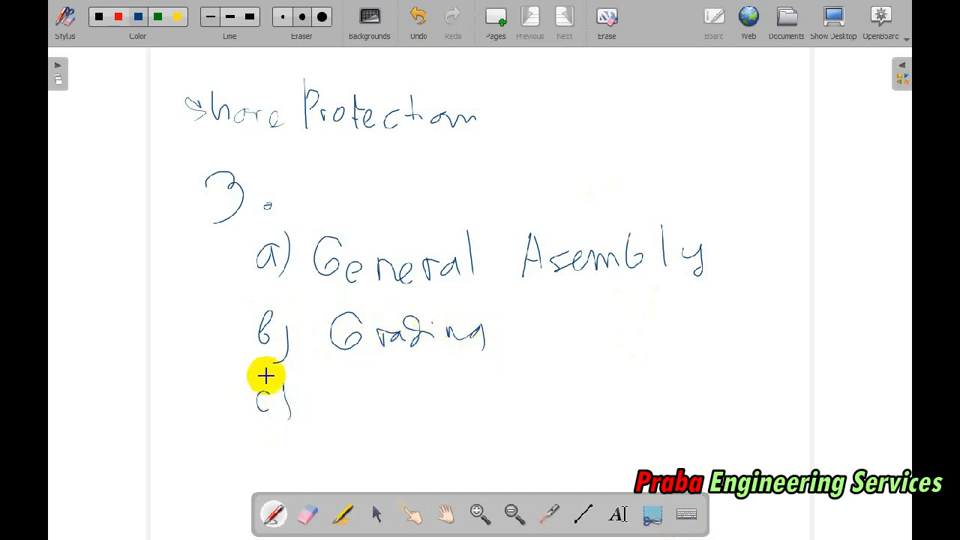
mouse_move(358, 389)
mouse_down()
mouse_move(331, 412)
mouse_move(379, 398)
mouse_move(527, 401)
mouse_move(617, 386)
mouse_move(654, 396)
mouse_move(688, 378)
mouse_move(740, 380)
mouse_up()
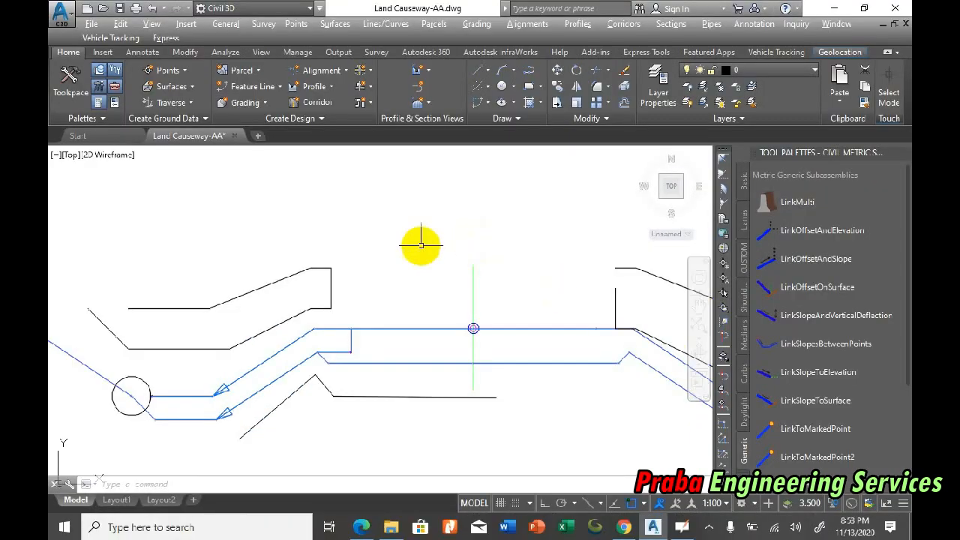
Step: Switch to Civil 3D, open the Grading Creation Tools and review the available grading criteria
scroll(382, 277, down, 5)
scroll(368, 274, up, 3)
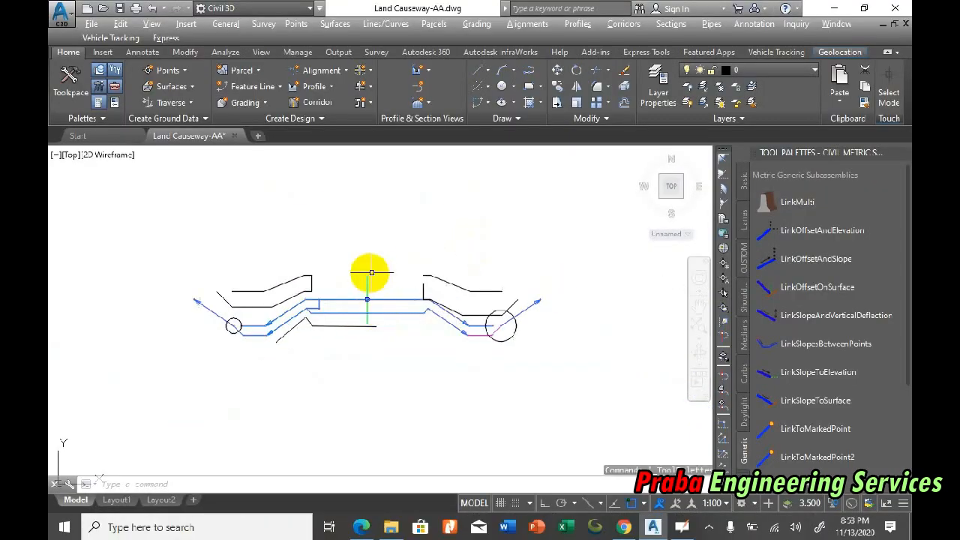
scroll(407, 315, down, 3)
scroll(369, 260, up, 1)
click(477, 23)
click(484, 36)
click(272, 193)
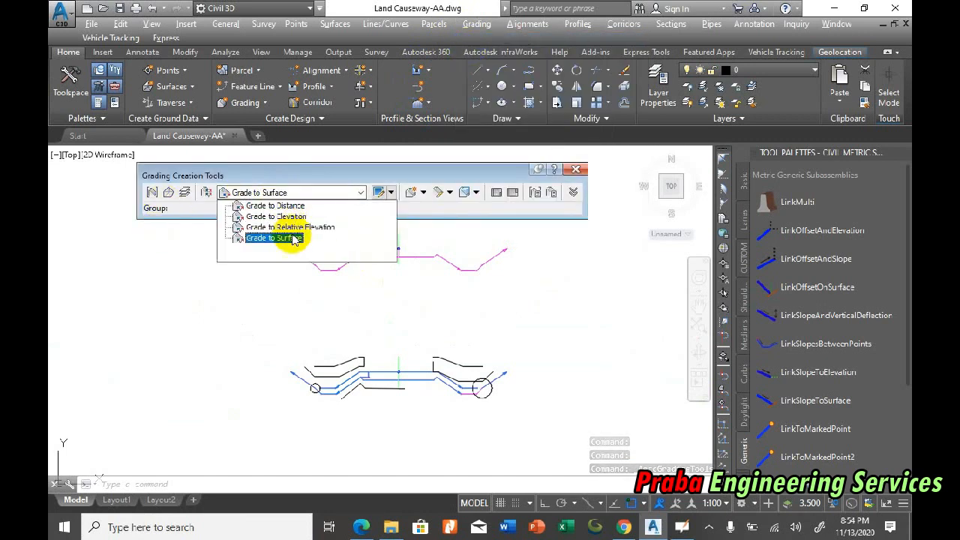
click(351, 309)
Step: Examine the individual subassembly links of the upper assembly, from the flat base link outward to the short link at the left toe
scroll(356, 248, up, 4)
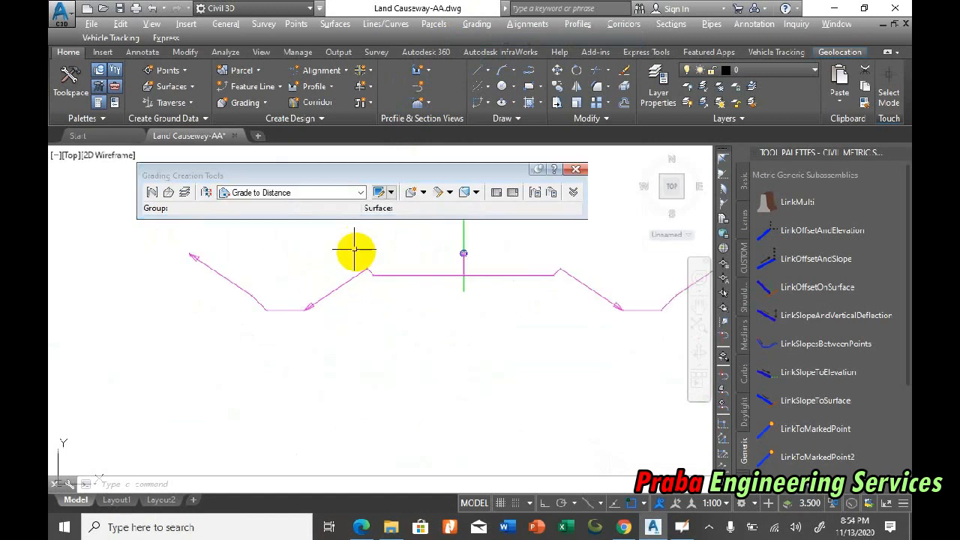
scroll(402, 265, up, 2)
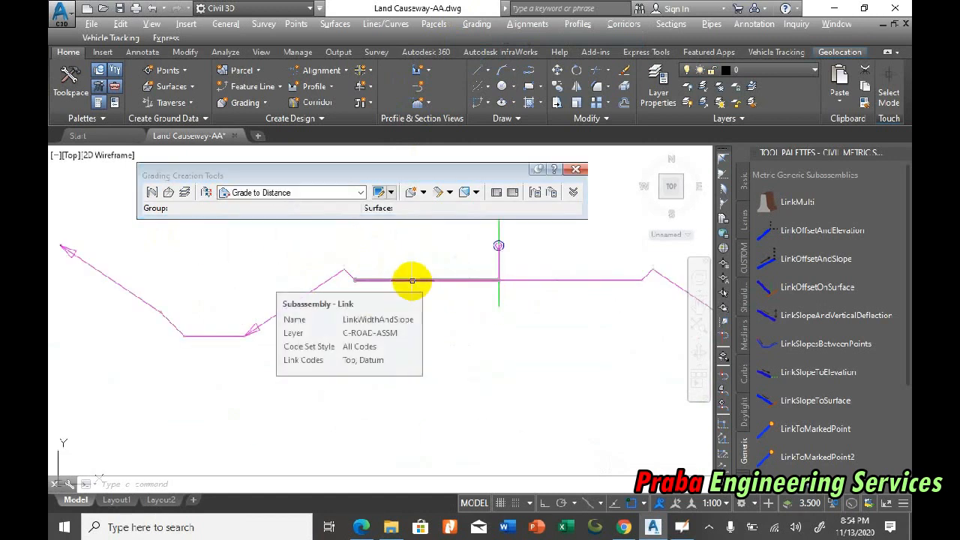
click(411, 280)
key(Escape)
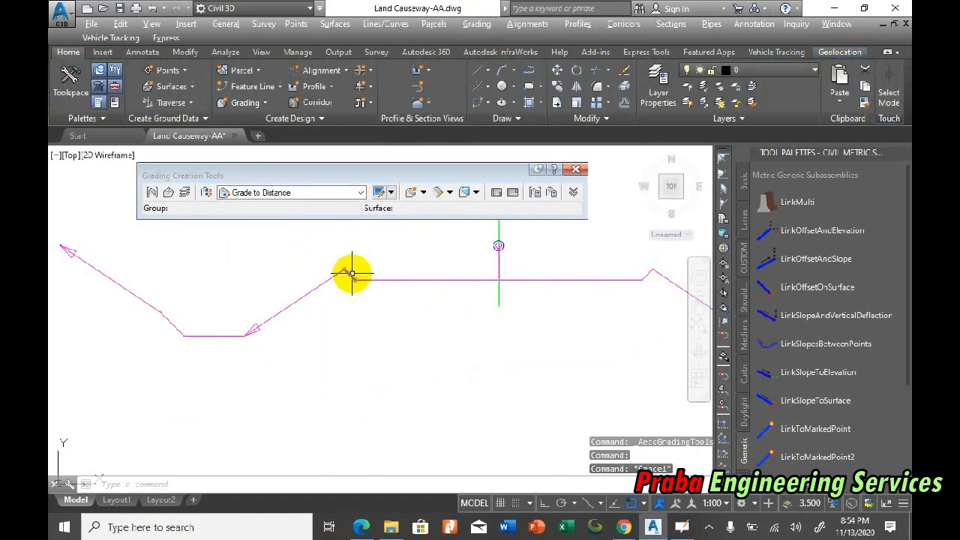
click(352, 275)
click(318, 194)
click(322, 264)
key(Escape)
click(313, 290)
key(Escape)
click(228, 336)
key(Escape)
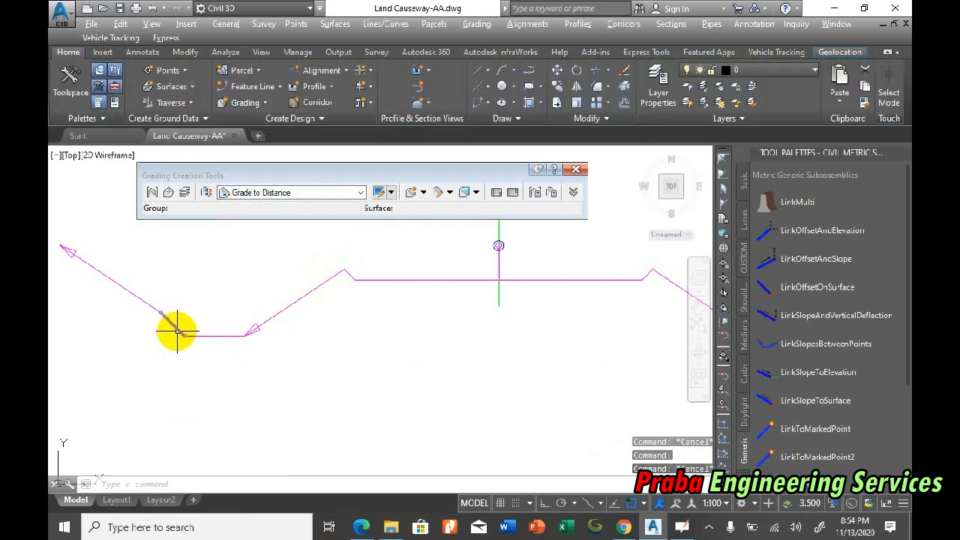
click(177, 330)
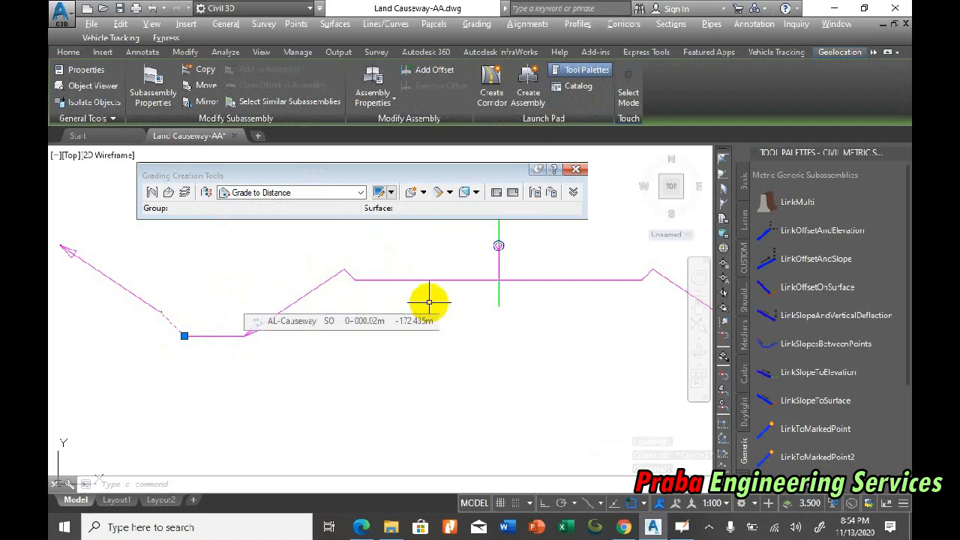
key(Escape)
scroll(424, 302, down, 5)
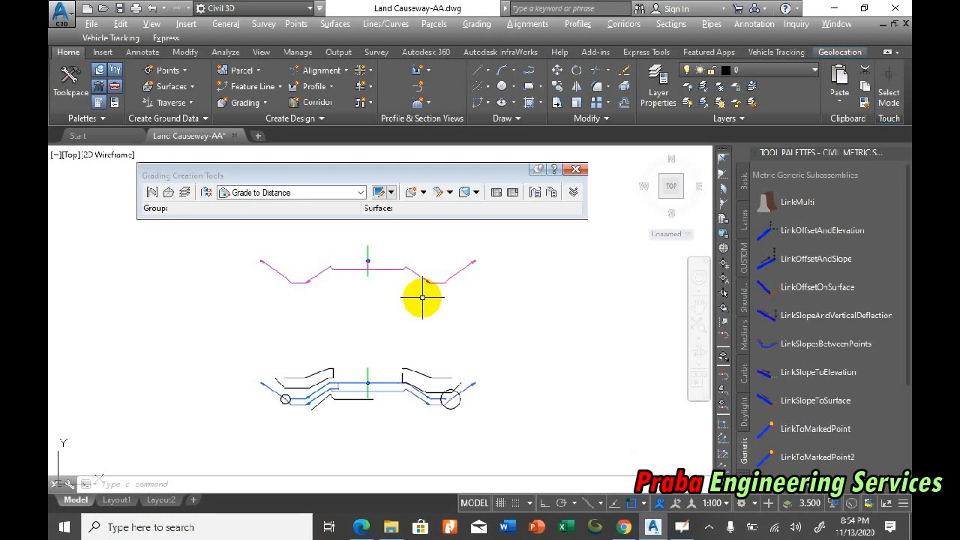
Step: Inspect the short sloping link beyond the flat toe on the upper assembly's left side
scroll(304, 247, up, 3)
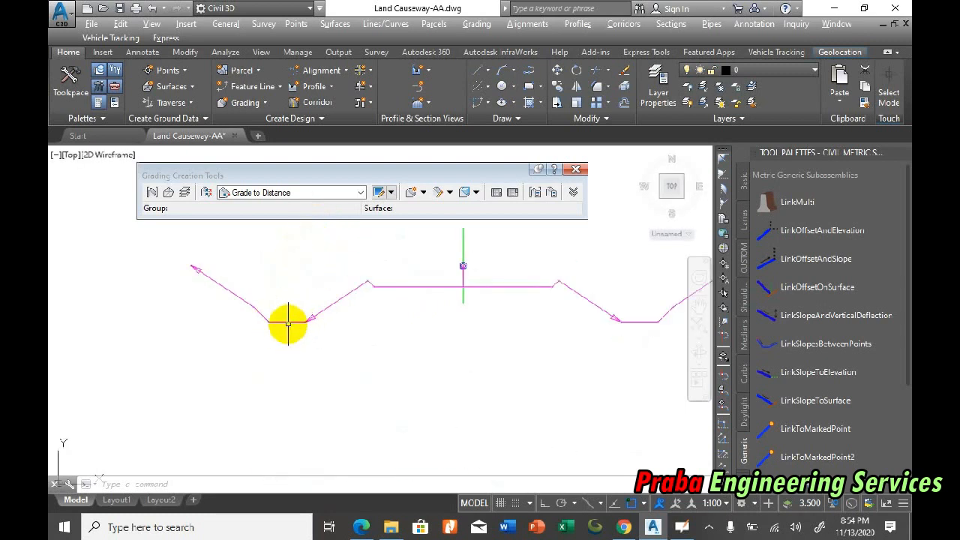
scroll(288, 322, up, 4)
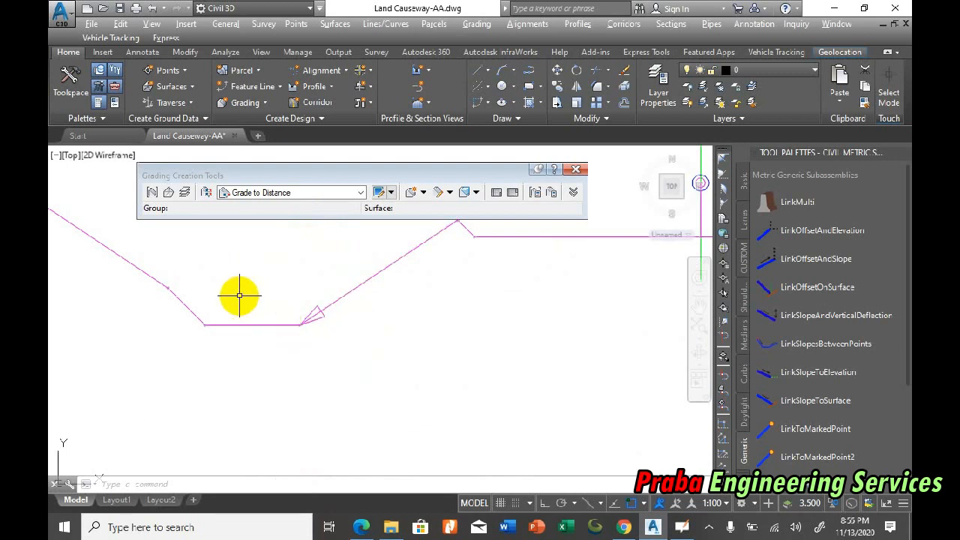
click(205, 324)
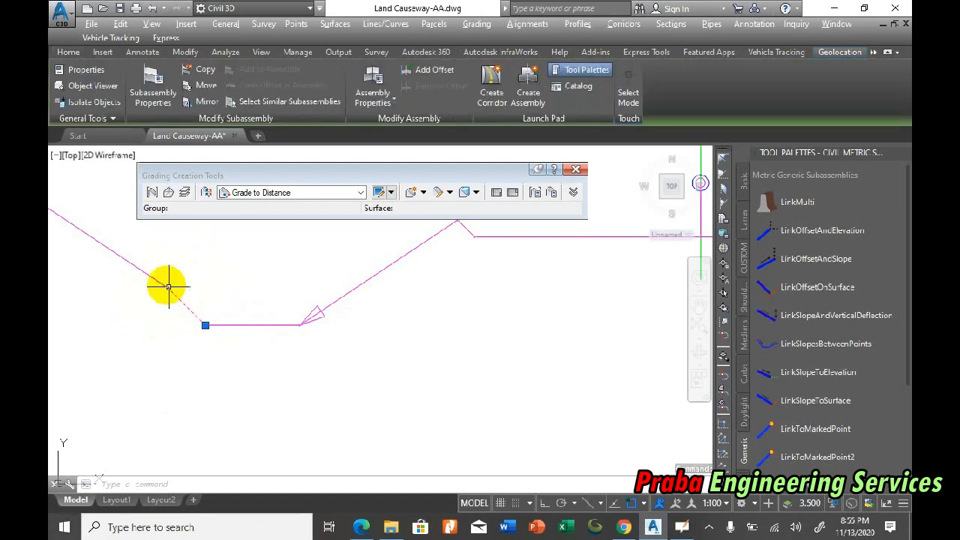
scroll(332, 285, down, 6)
key(Escape)
Step: Inspect the lower assembly's left side slopes and shoulder links, ending with nothing selected
scroll(370, 324, down, 2)
scroll(356, 382, up, 7)
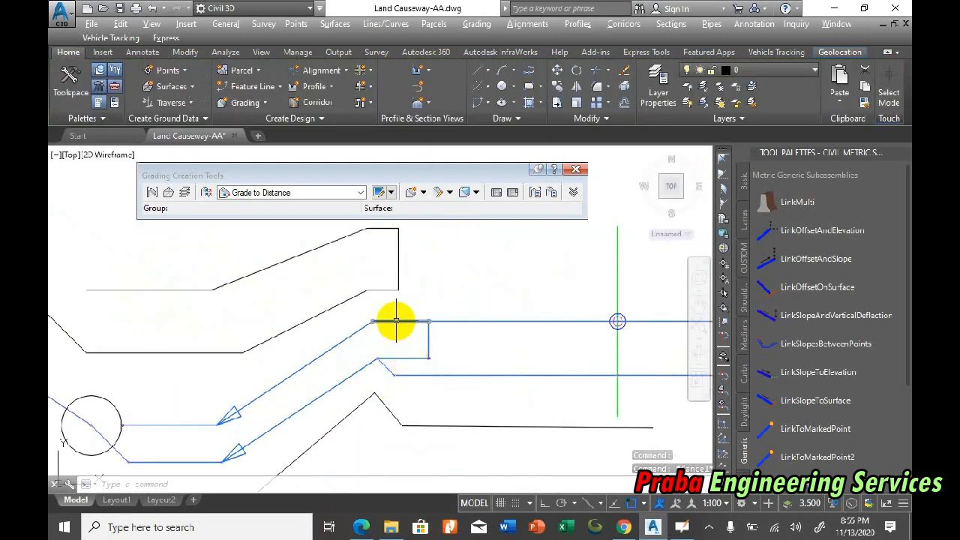
click(333, 346)
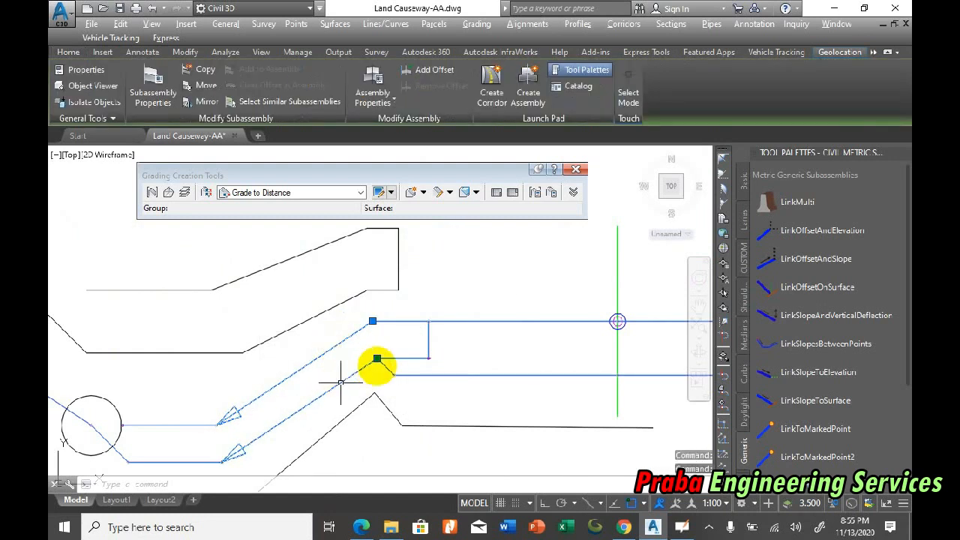
click(399, 355)
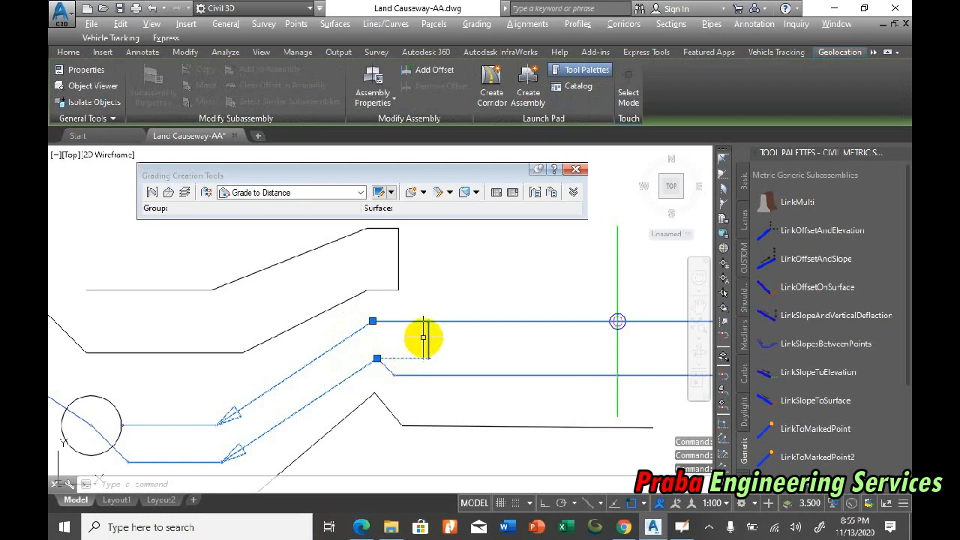
scroll(255, 297, down, 2)
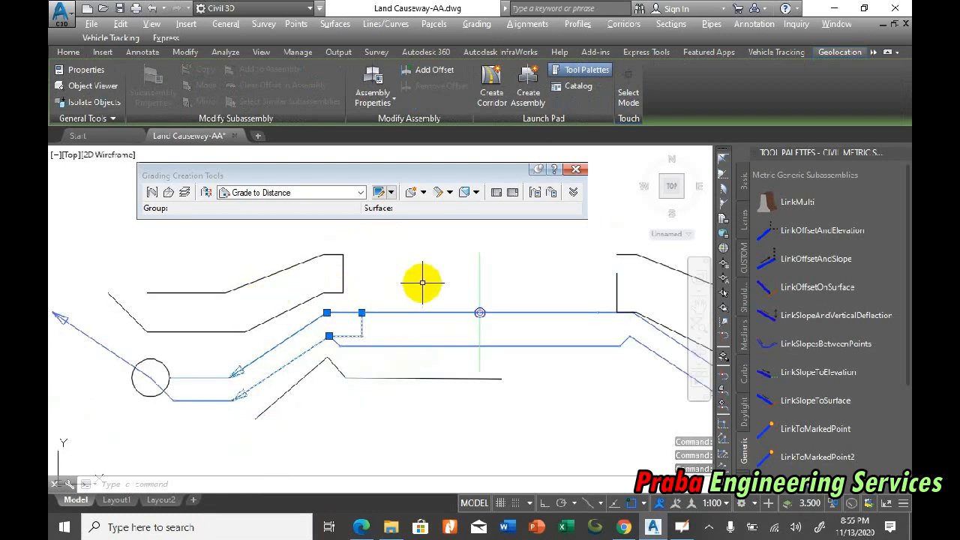
scroll(239, 372, down, 2)
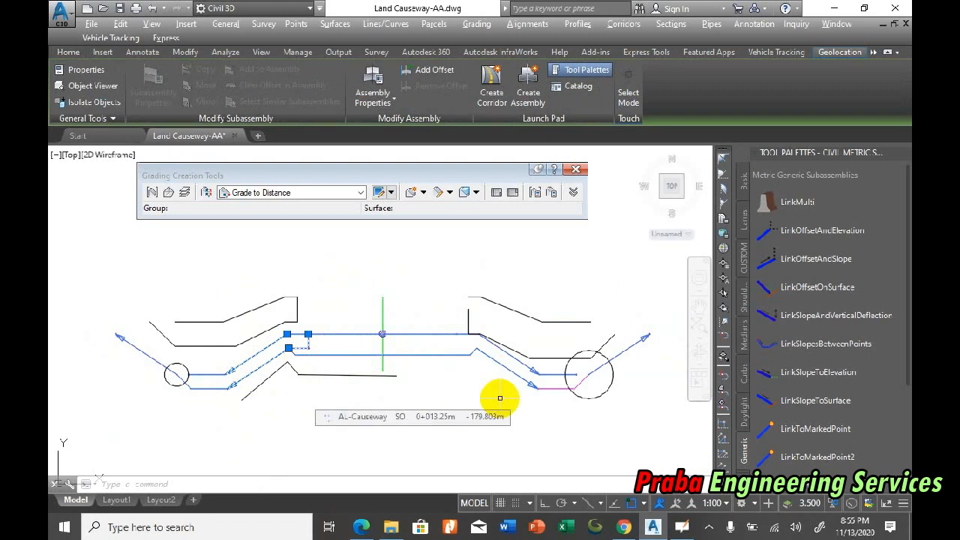
key(Escape)
key(Escape)
key(Escape)
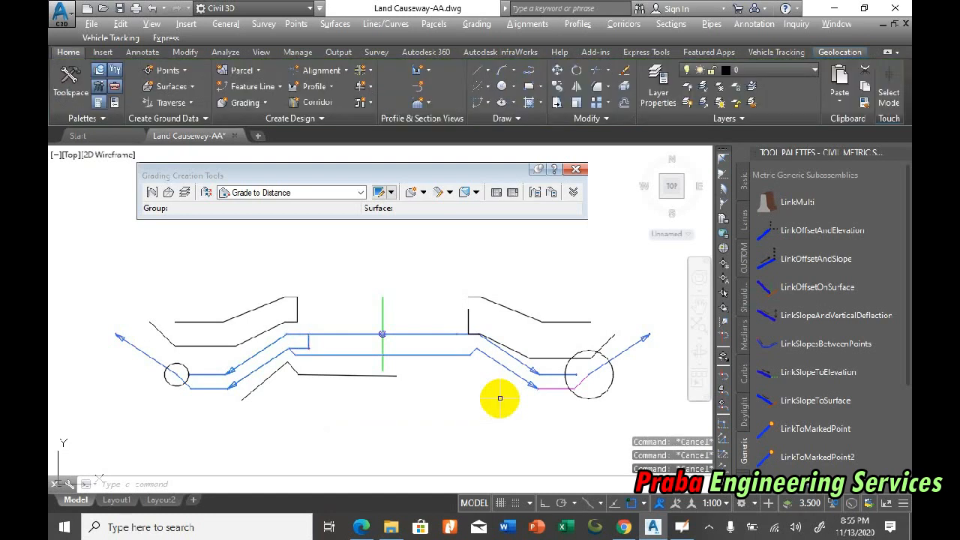
Step: Switch to OpenBoard, duplicate page 1, clear the copy and ready the pen for writing on it
click(680, 527)
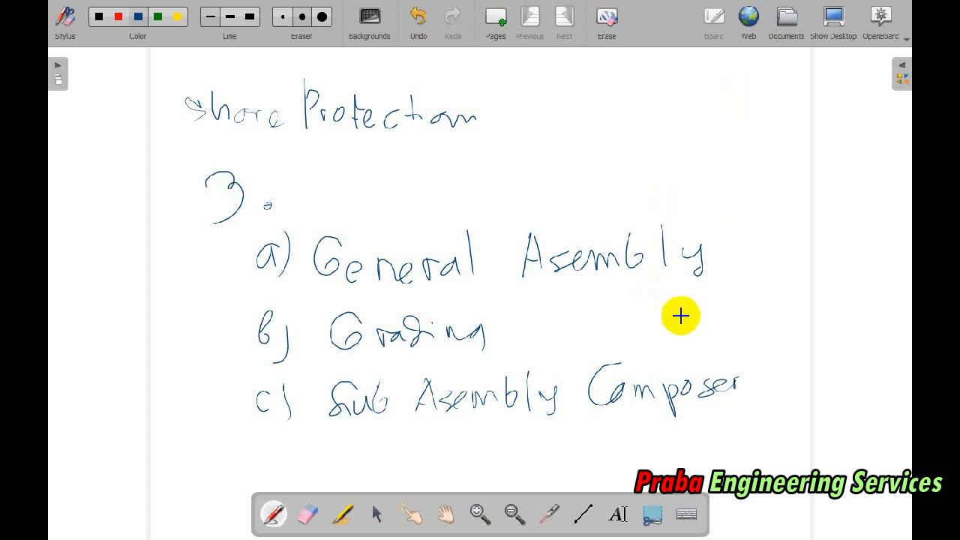
click(60, 68)
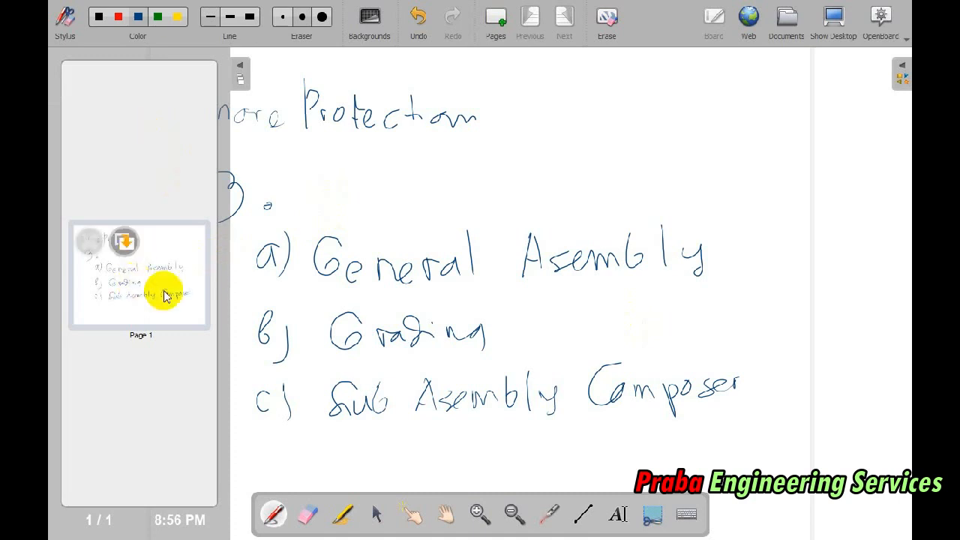
click(241, 72)
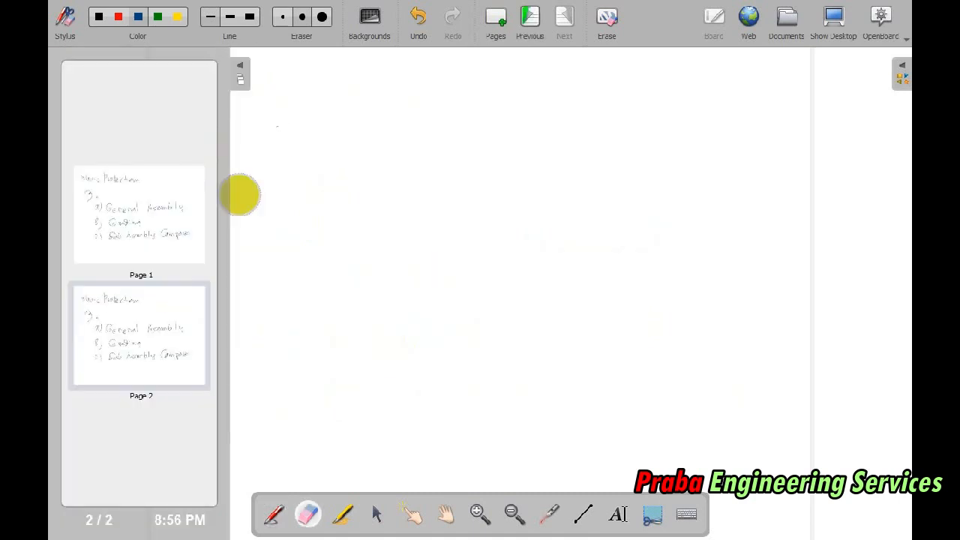
click(273, 514)
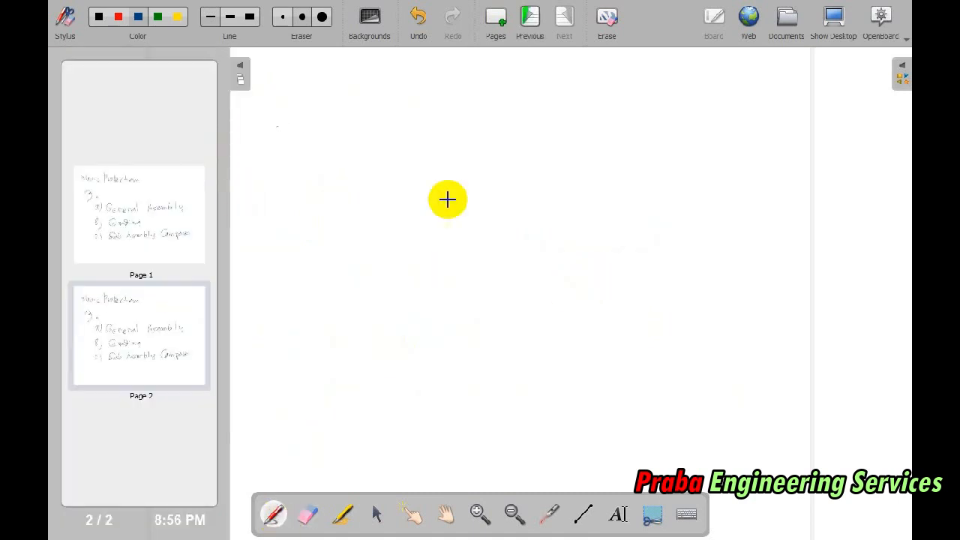
Step: Sketch the causeway section in blue: a pavement box, double side slope on its left and a pointed flat toe
mouse_move(411, 220)
mouse_down()
mouse_move(577, 208)
mouse_move(440, 244)
mouse_move(582, 211)
mouse_up()
mouse_move(410, 220)
mouse_down()
mouse_move(390, 223)
mouse_move(277, 315)
mouse_up()
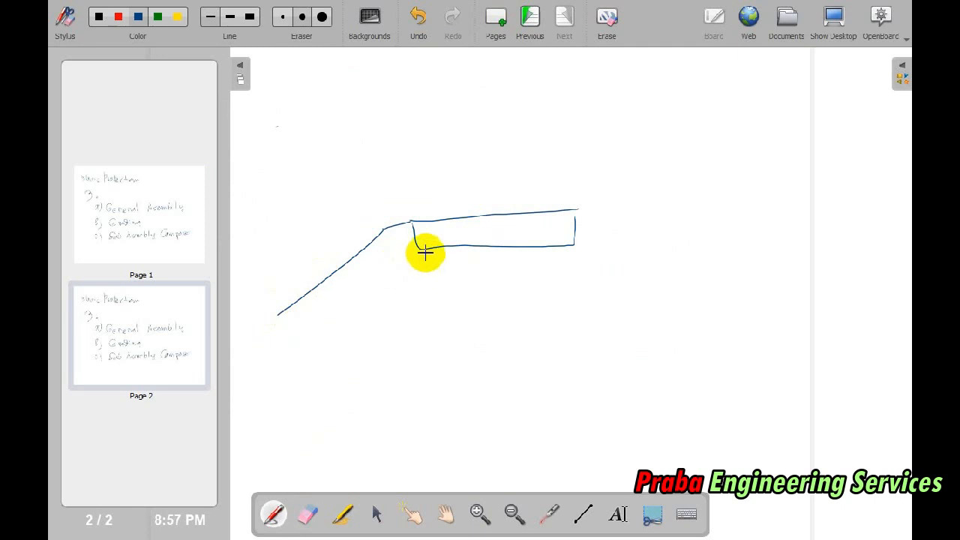
mouse_move(418, 251)
mouse_down()
mouse_move(400, 253)
mouse_move(289, 337)
mouse_move(227, 330)
mouse_move(259, 310)
mouse_move(292, 334)
mouse_up()
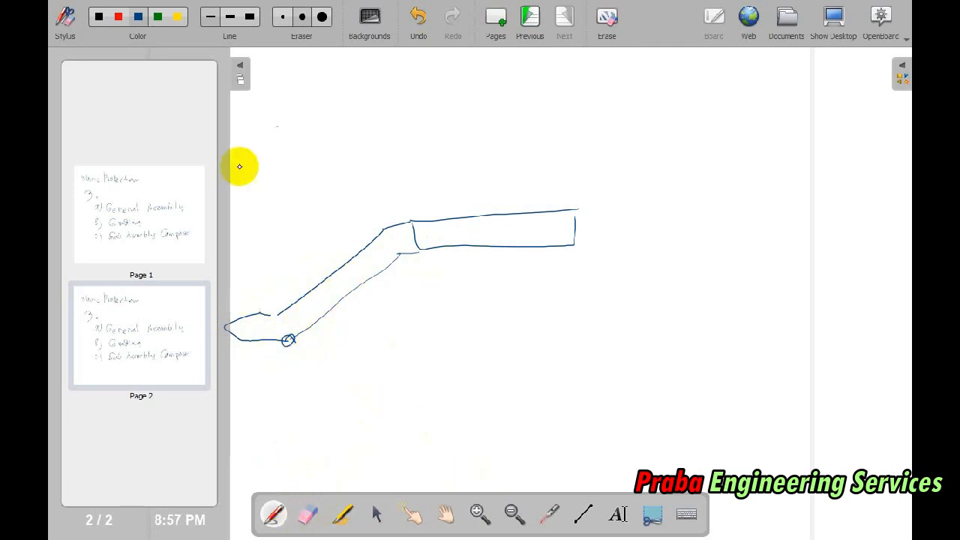
drag(248, 344, 313, 339)
Step: Draw a wavy red ground surface line from the left toe across the section and label it SURF 2
click(119, 16)
mouse_move(241, 342)
mouse_down()
mouse_move(385, 337)
mouse_move(420, 350)
mouse_move(437, 327)
mouse_move(455, 328)
mouse_move(480, 349)
mouse_move(488, 329)
mouse_up()
drag(479, 337, 531, 342)
mouse_move(386, 337)
mouse_down()
mouse_move(465, 351)
mouse_move(837, 324)
mouse_up()
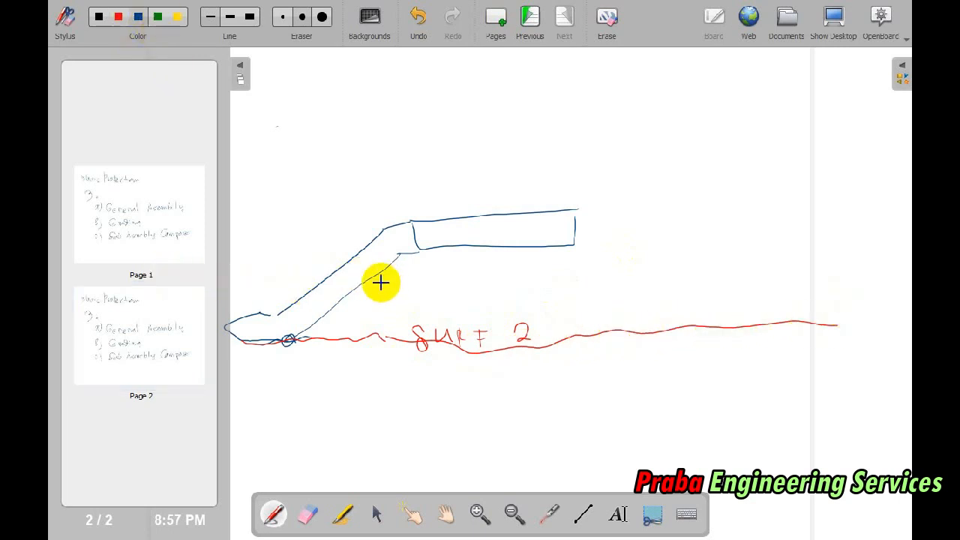
Step: Draw a blue upper surface line across the whole section and a red daylight arrow from the left toe up to it
mouse_move(793, 256)
mouse_down()
mouse_move(219, 276)
mouse_move(129, 288)
mouse_up()
click(240, 66)
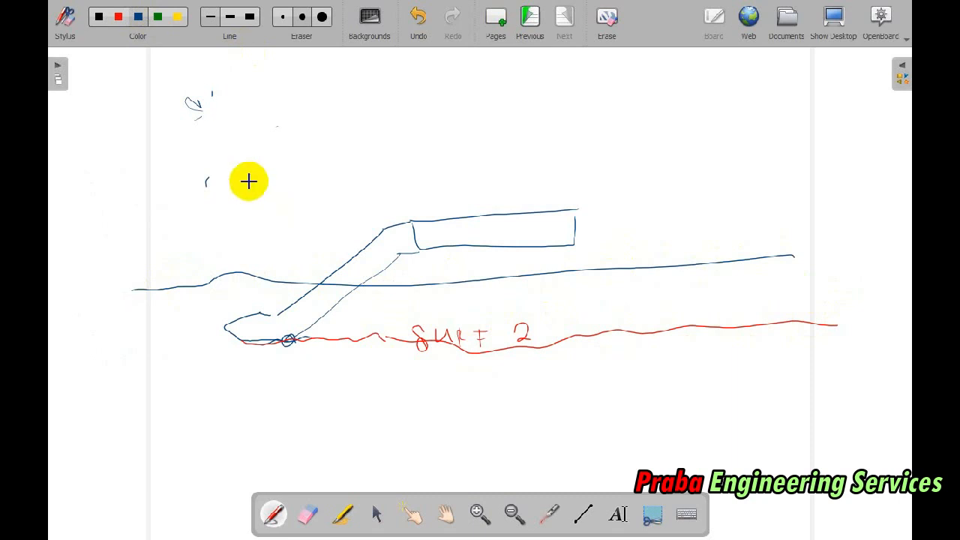
click(117, 16)
drag(223, 327, 193, 289)
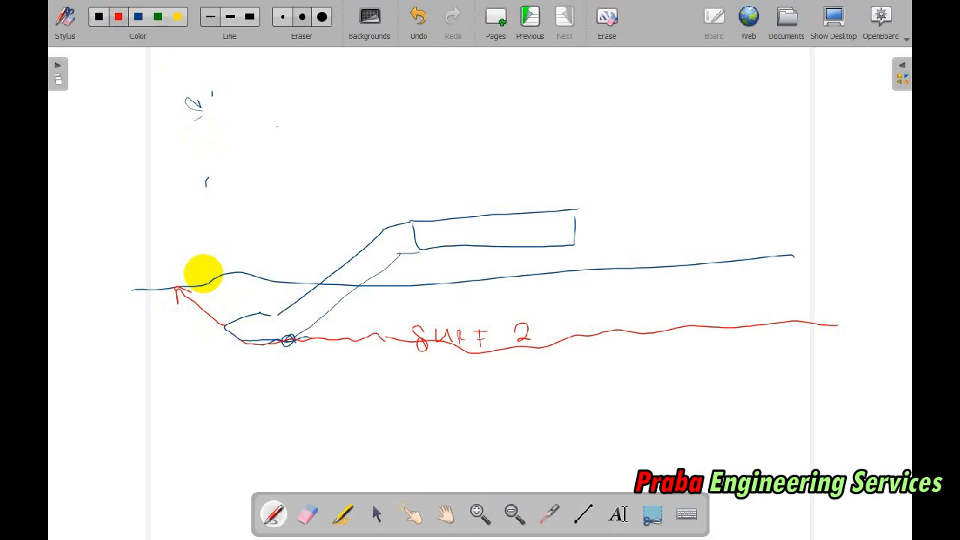
click(141, 16)
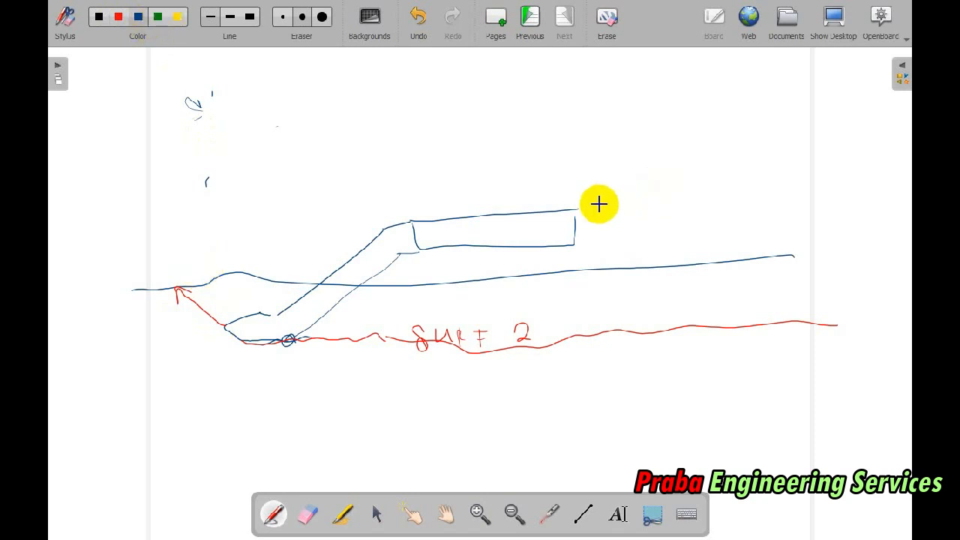
Step: Sketch the section's right shoulder, double side slope and toe in blue, plus a red daylight arrow up to the upper surface line
drag(577, 211, 594, 209)
mouse_move(575, 246)
mouse_down()
mouse_move(599, 255)
mouse_move(650, 320)
mouse_move(643, 328)
mouse_move(713, 327)
mouse_move(741, 308)
mouse_move(684, 306)
mouse_up()
drag(602, 216, 696, 304)
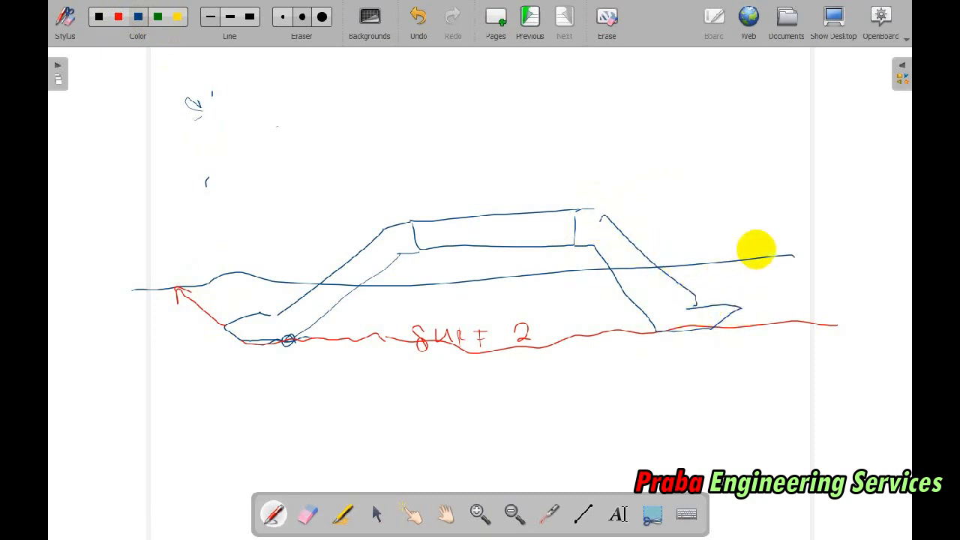
click(118, 16)
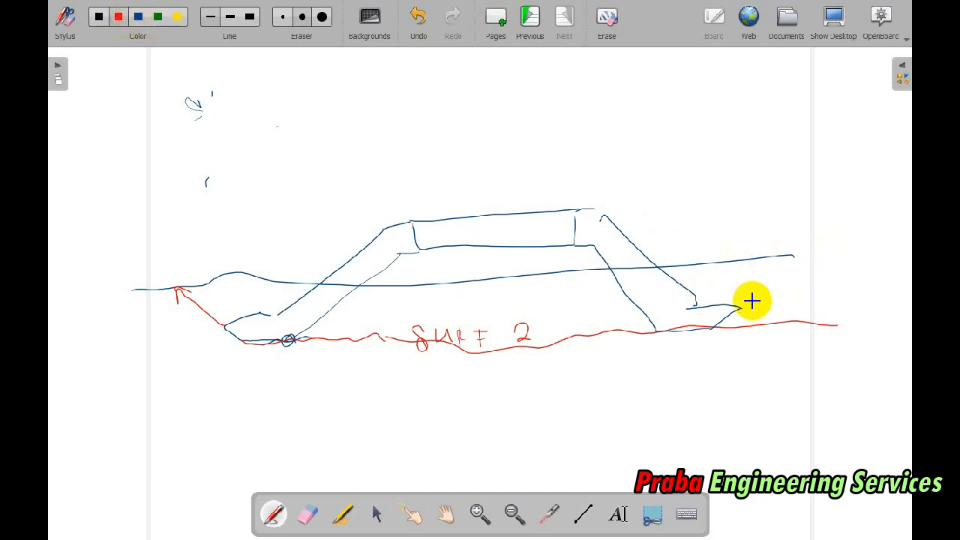
drag(745, 307, 772, 261)
Step: Erase the blue upper surface line between the daylight arrows, including the stray red stroke on the left slope
click(308, 514)
mouse_move(251, 283)
mouse_down()
mouse_move(202, 281)
mouse_move(390, 283)
mouse_move(685, 262)
mouse_move(733, 230)
mouse_up()
click(230, 17)
drag(328, 291, 343, 280)
key(ctrl+e)
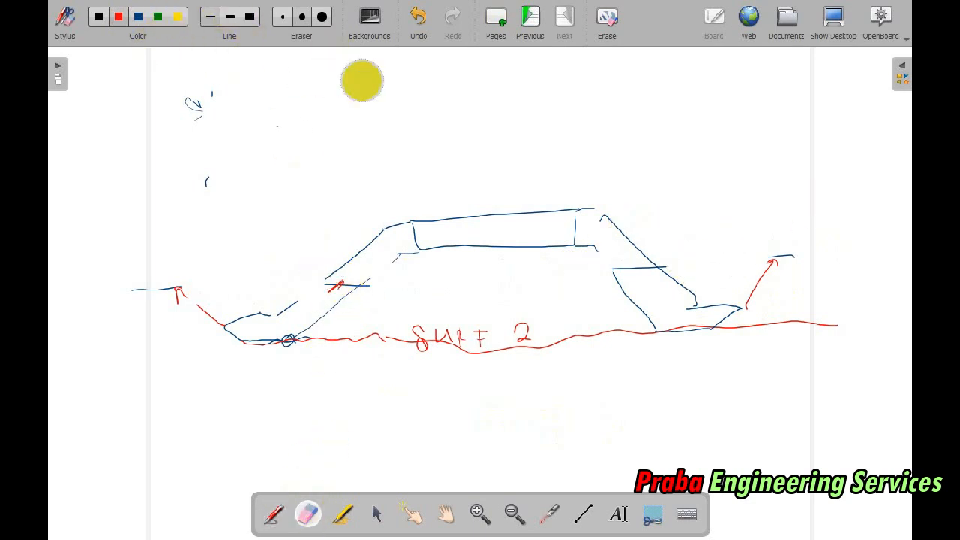
click(282, 17)
drag(343, 280, 333, 285)
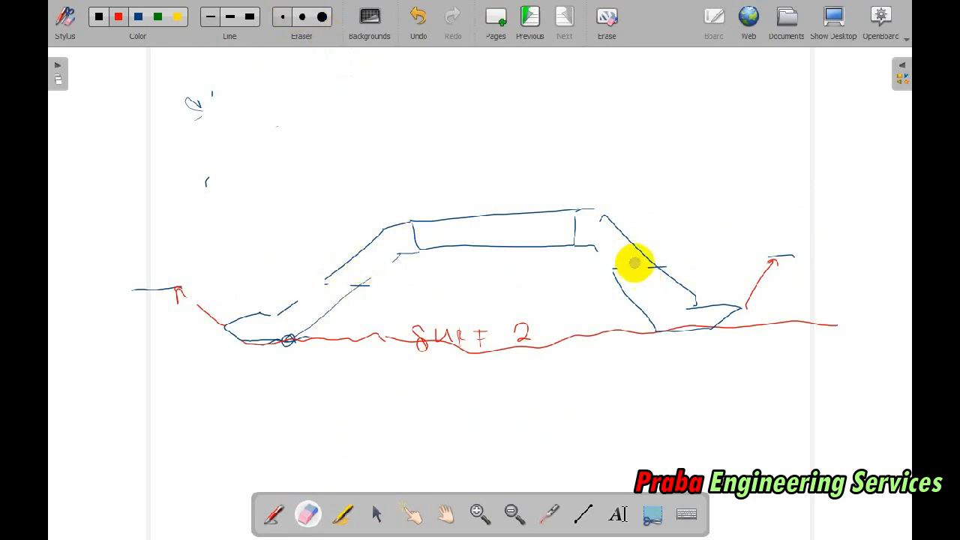
Step: Hatch the left slope protection in blue, the right slope in green, the pavement box in red and the core fill in yellow
click(138, 17)
drag(405, 227, 406, 245)
mouse_move(394, 230)
mouse_down()
mouse_move(392, 258)
mouse_move(350, 262)
mouse_move(313, 307)
mouse_move(248, 330)
mouse_up()
click(157, 17)
mouse_move(597, 219)
mouse_down()
mouse_move(683, 289)
mouse_move(701, 285)
mouse_up()
click(118, 16)
mouse_move(435, 227)
mouse_down()
mouse_move(429, 244)
mouse_move(553, 219)
mouse_move(492, 242)
mouse_move(450, 208)
mouse_up()
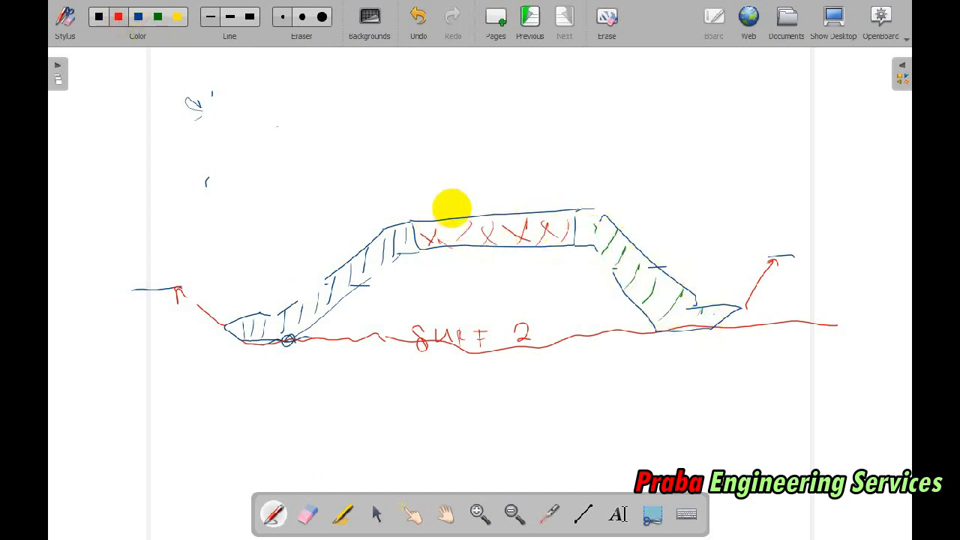
click(180, 16)
mouse_move(325, 317)
mouse_down()
mouse_move(354, 294)
mouse_move(500, 343)
mouse_move(555, 258)
mouse_move(603, 300)
mouse_move(527, 283)
mouse_move(386, 285)
mouse_move(401, 272)
mouse_up()
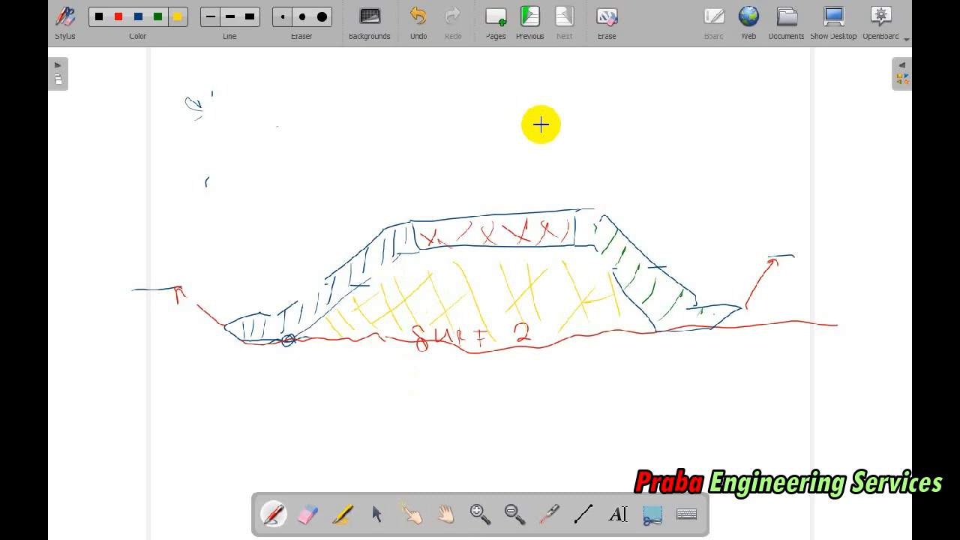
Step: Launch Autodesk Subassembly Composer 2018 and bring the new subassembly's flowchart start into view
key(super)
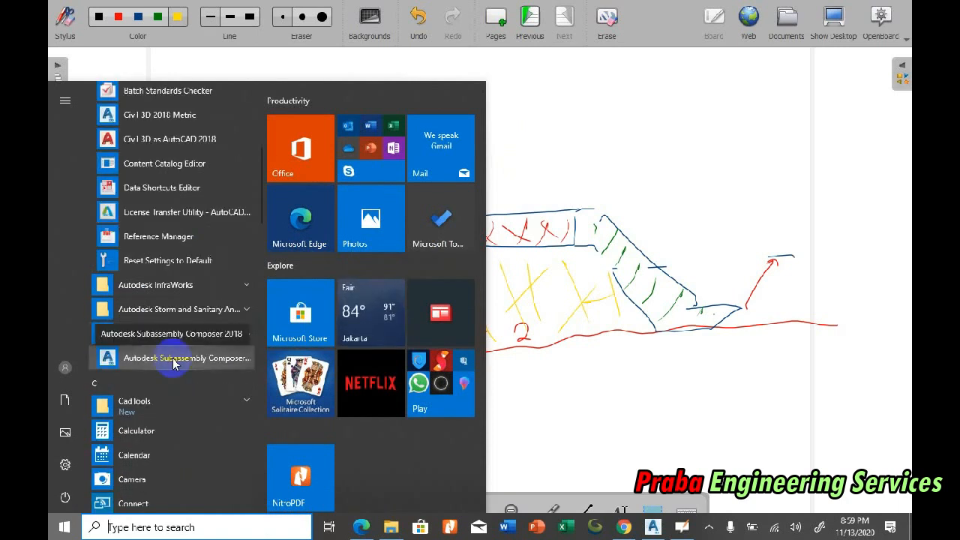
click(173, 359)
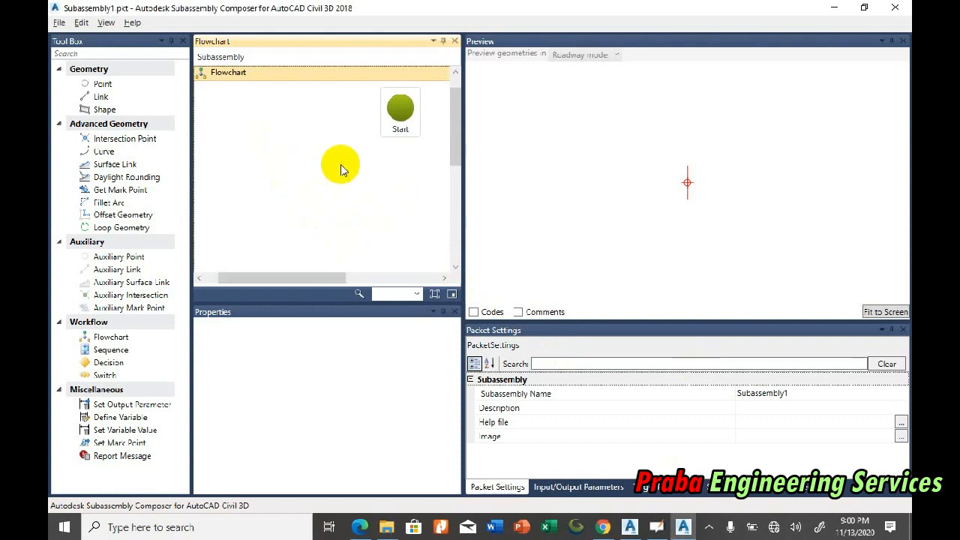
drag(306, 278, 328, 277)
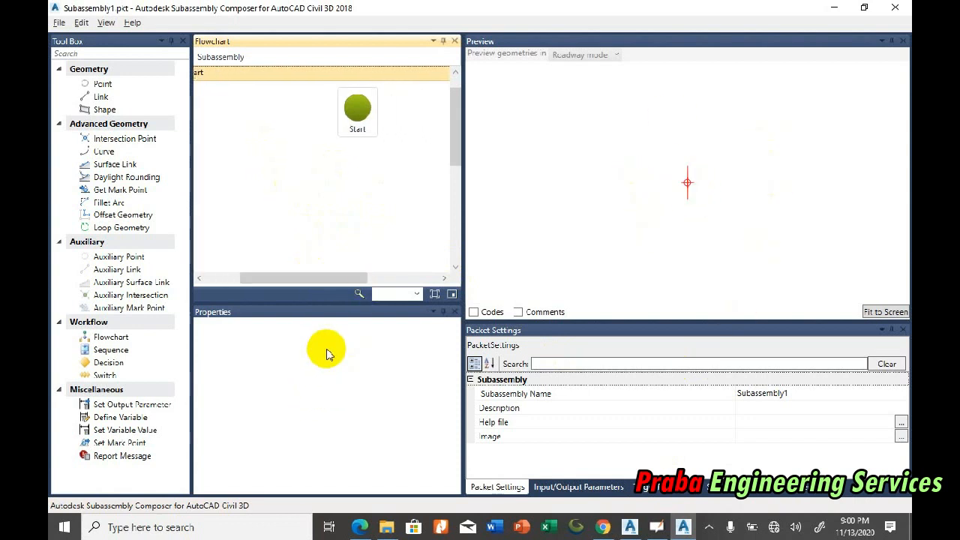
click(624, 397)
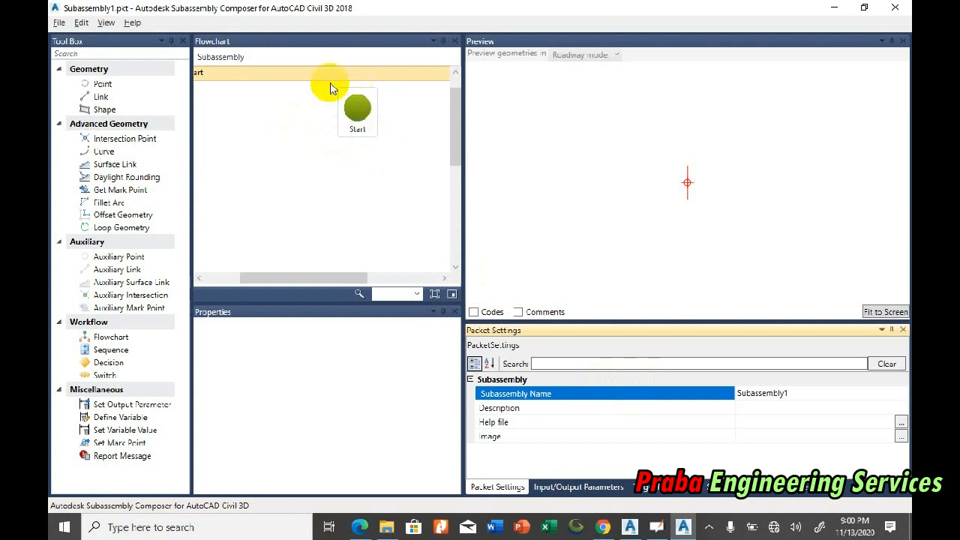
click(381, 143)
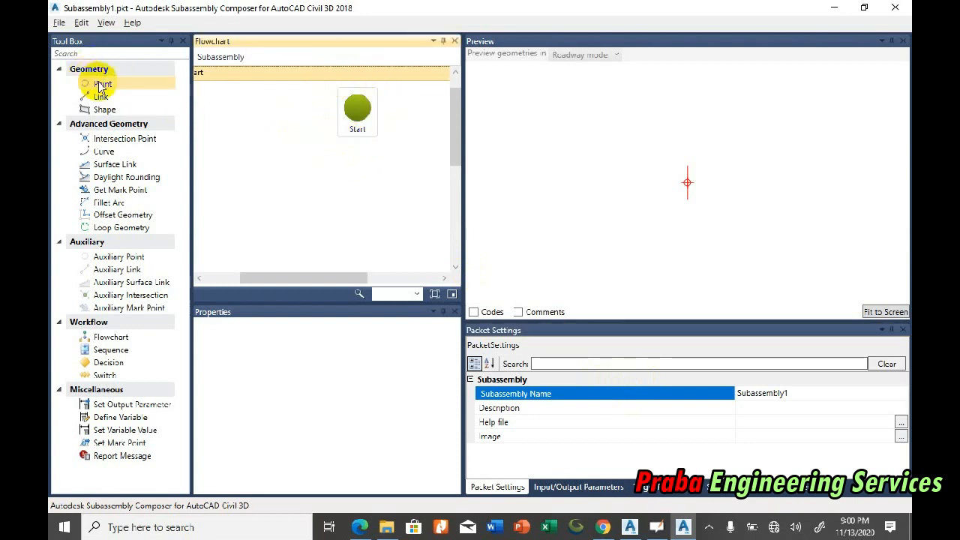
Step: Add a point at the origin below Start in the flowchart, and a second point linked from the first
drag(110, 85, 395, 164)
drag(311, 276, 342, 281)
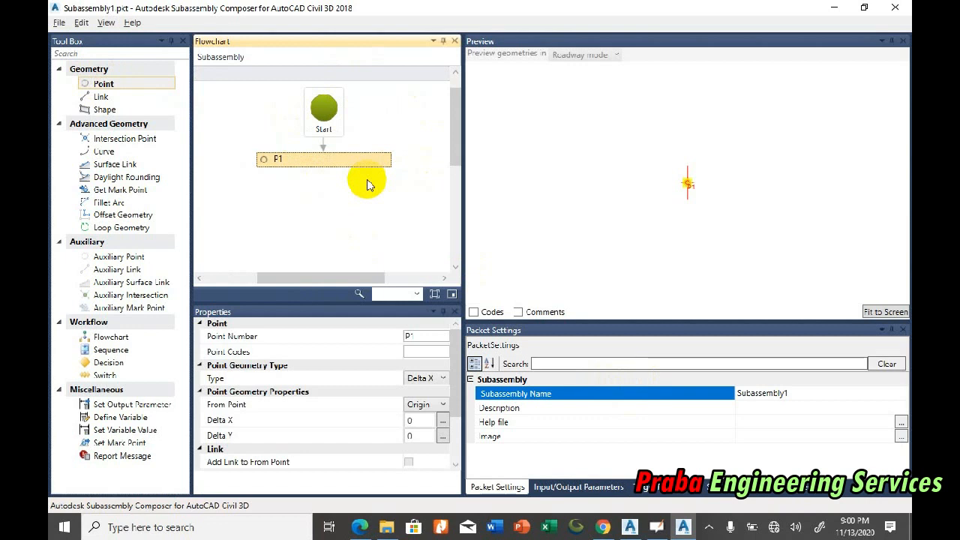
drag(107, 85, 377, 199)
click(335, 278)
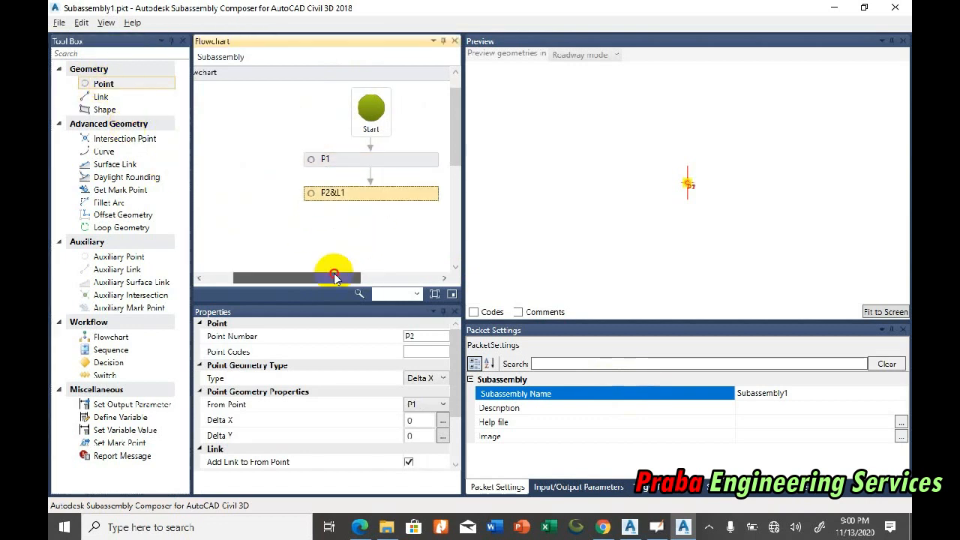
drag(335, 278, 379, 278)
click(298, 167)
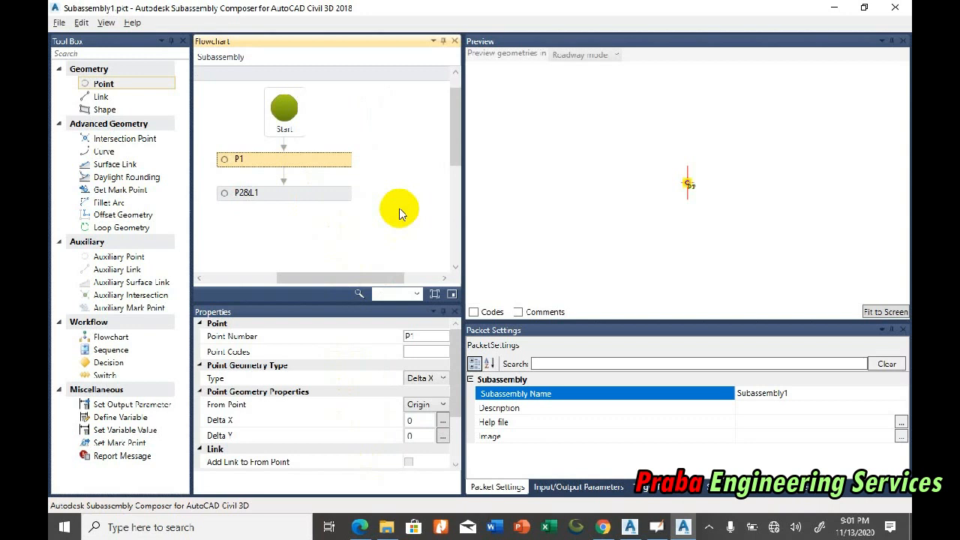
click(336, 198)
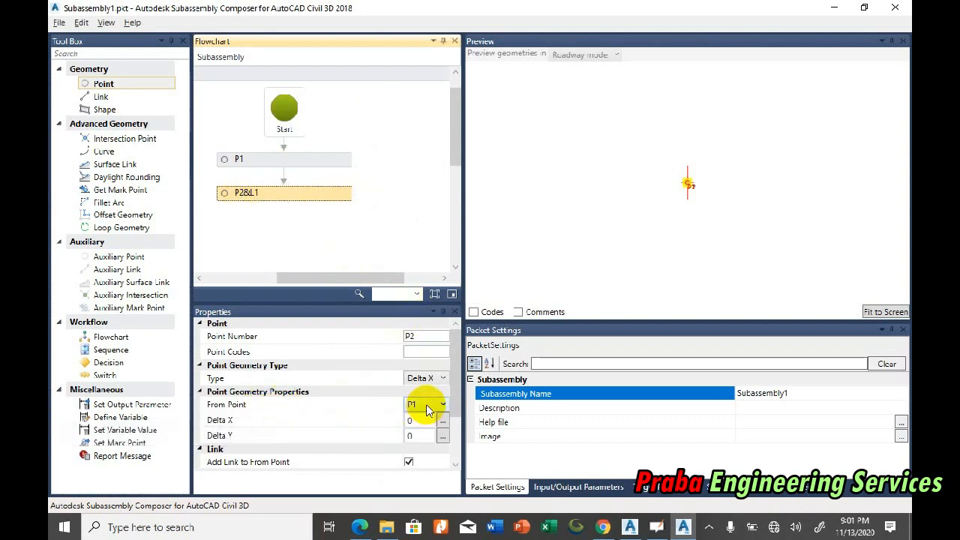
Step: Switch to Civil 3D and examine the dimensions of the pavement edge and slope crest on the causeway cross-section
click(629, 527)
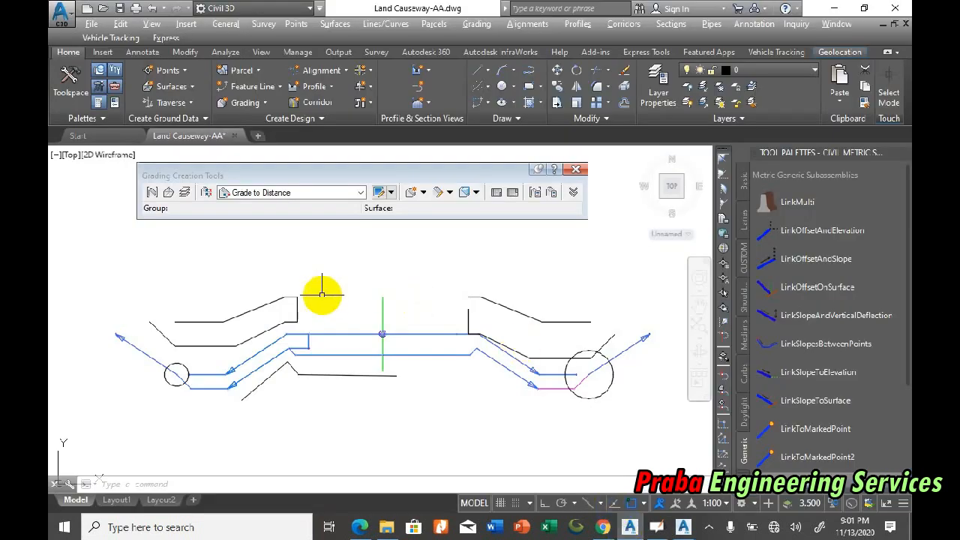
scroll(297, 343, down, 10)
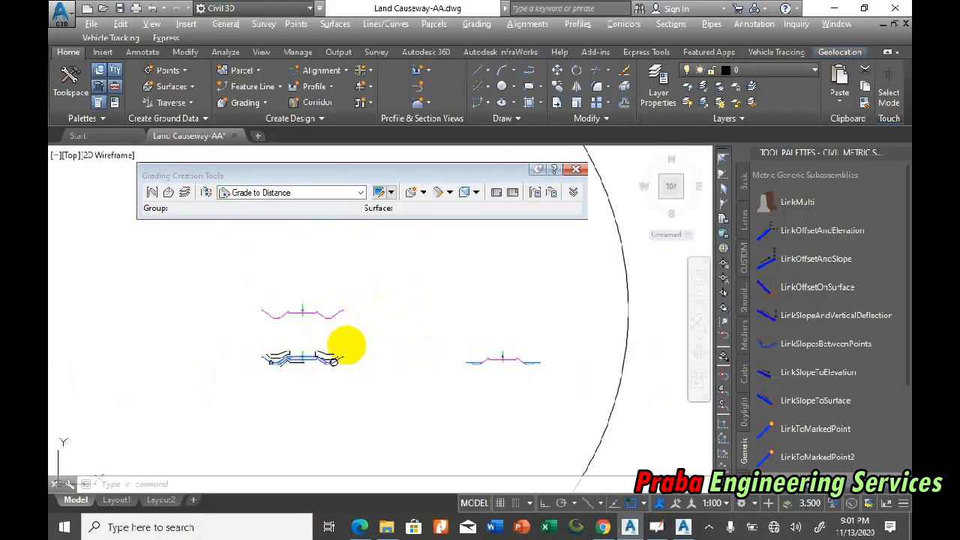
scroll(466, 264, up, 10)
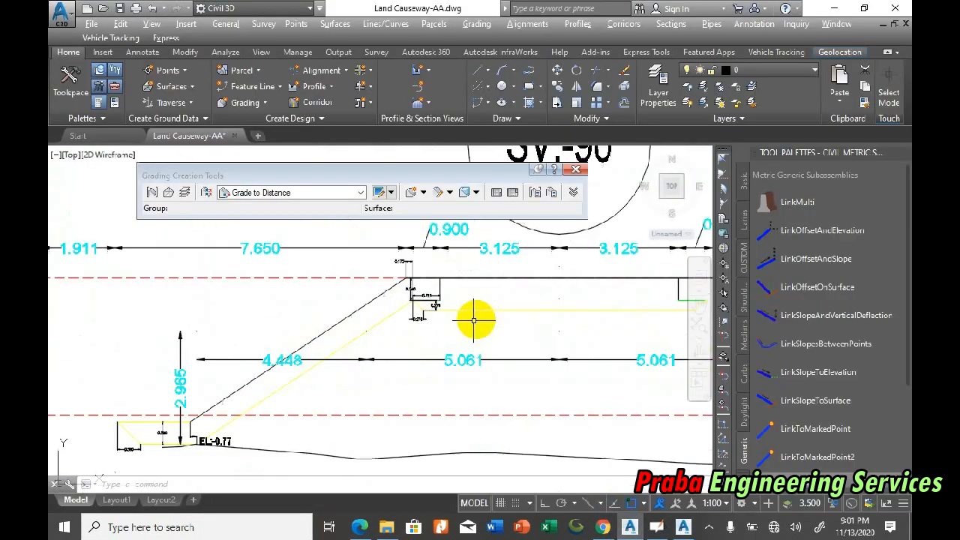
scroll(450, 276, down, 3)
scroll(440, 274, up, 5)
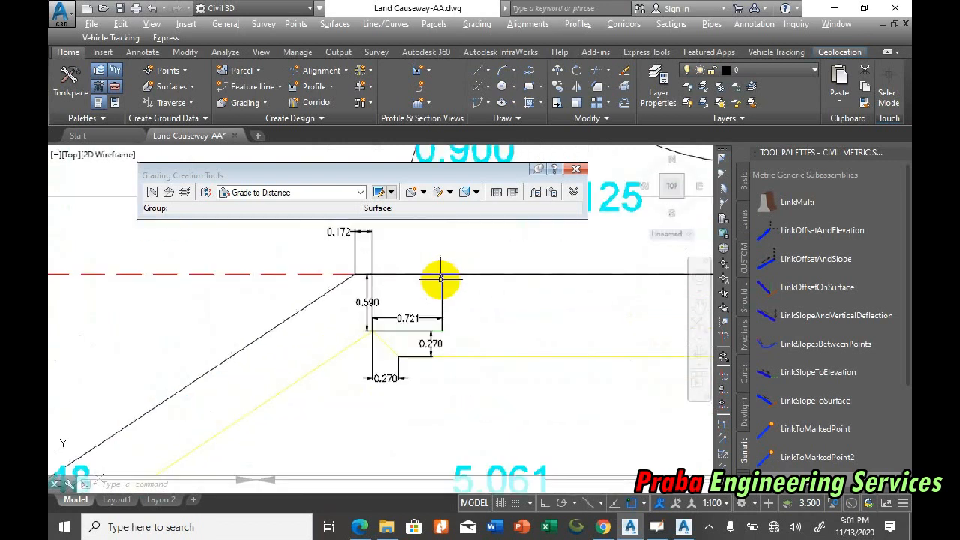
scroll(362, 367, up, 3)
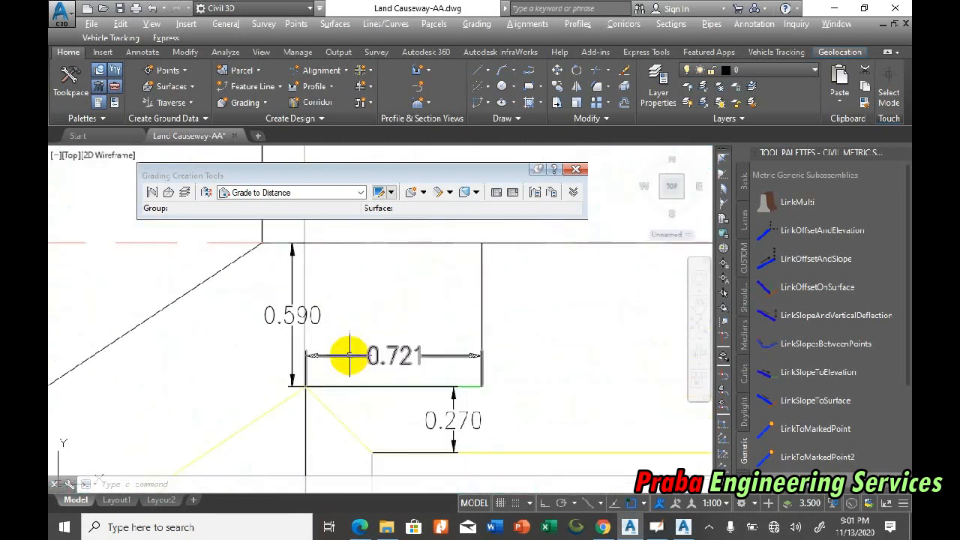
scroll(396, 353, down, 2)
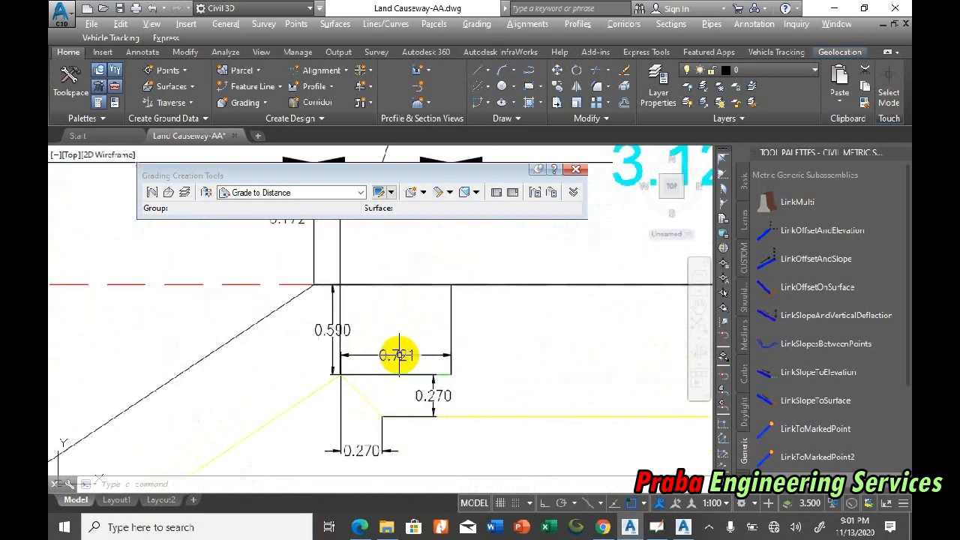
scroll(421, 291, down, 1)
scroll(398, 338, up, 1)
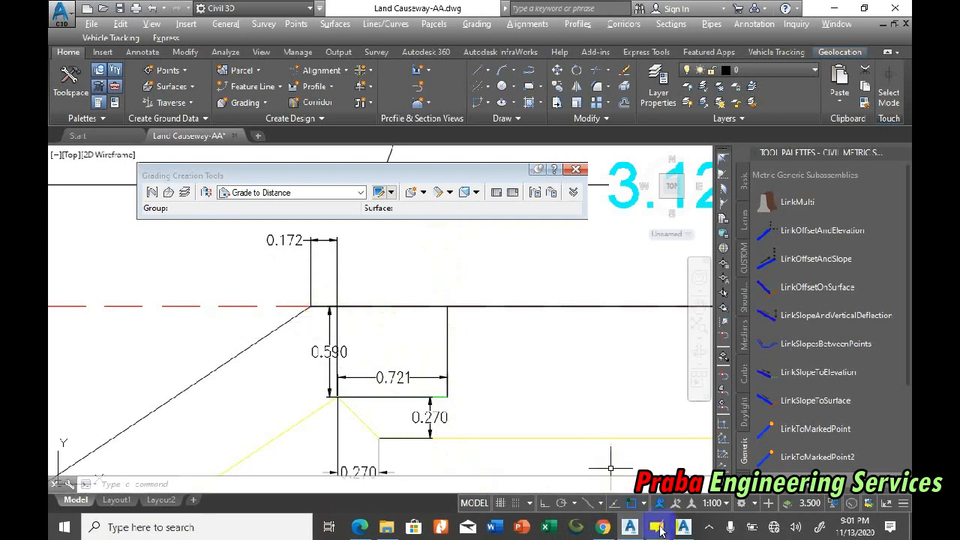
Step: Return to Subassembly Composer, widen the point properties area and review the geometry types available for the second point
click(684, 528)
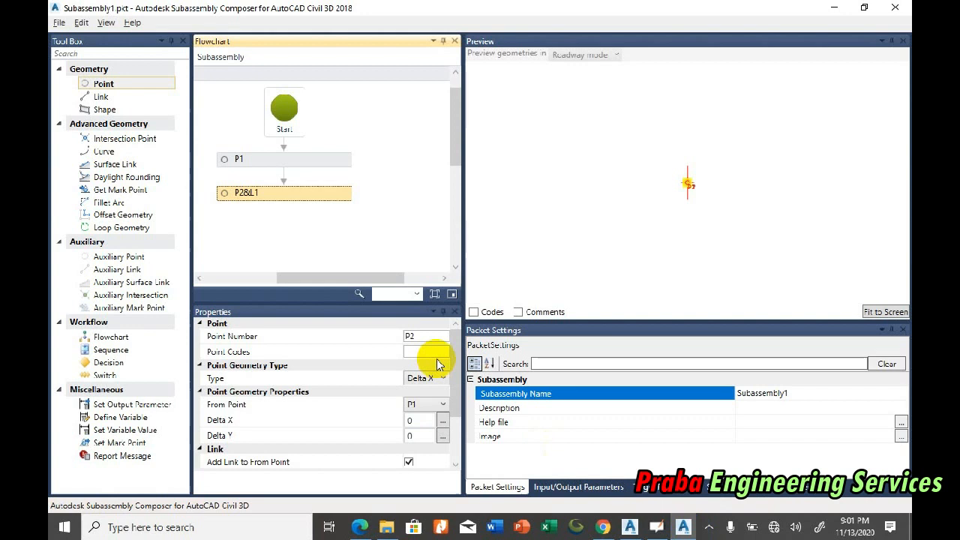
drag(463, 386, 510, 387)
click(464, 378)
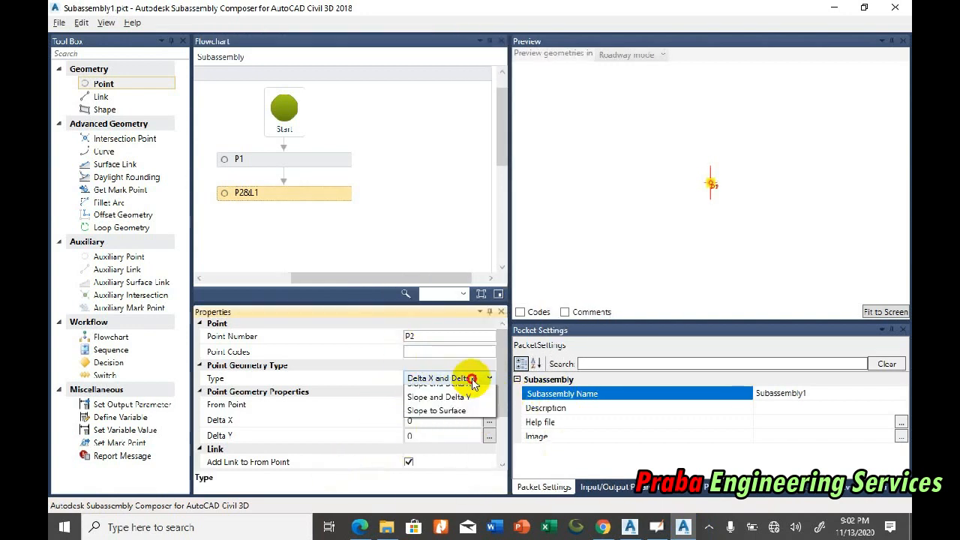
click(467, 378)
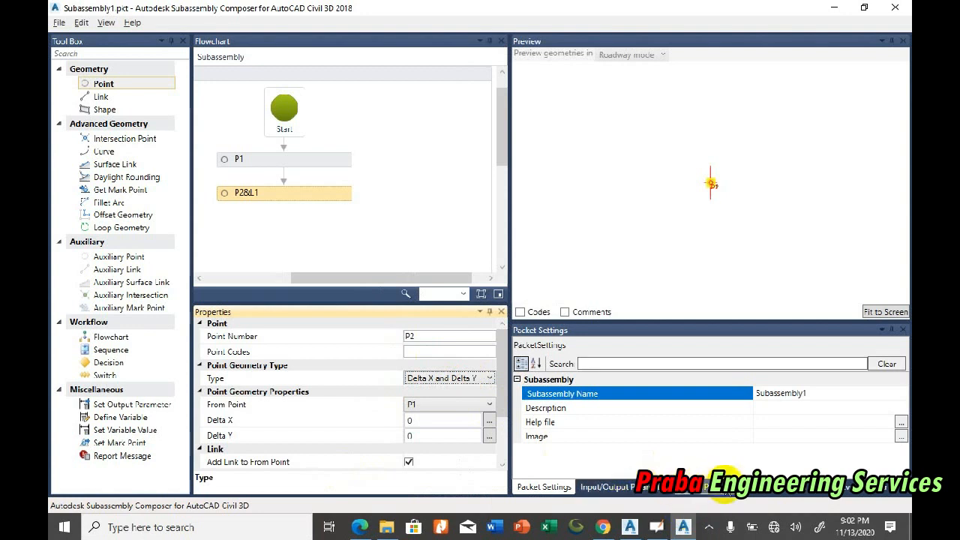
Step: Create a target parameter for the subassembly and set its type to Offset
click(630, 489)
click(569, 360)
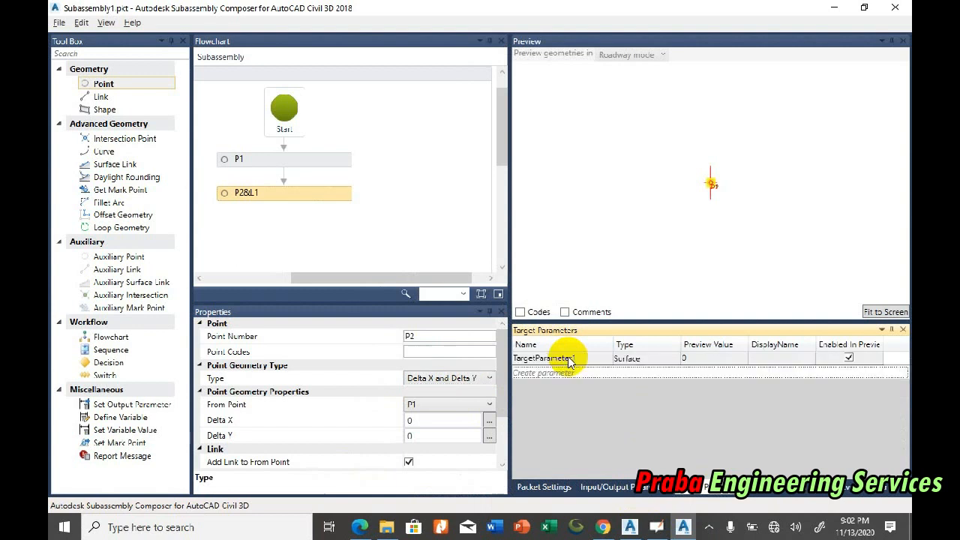
click(658, 365)
click(654, 359)
click(643, 386)
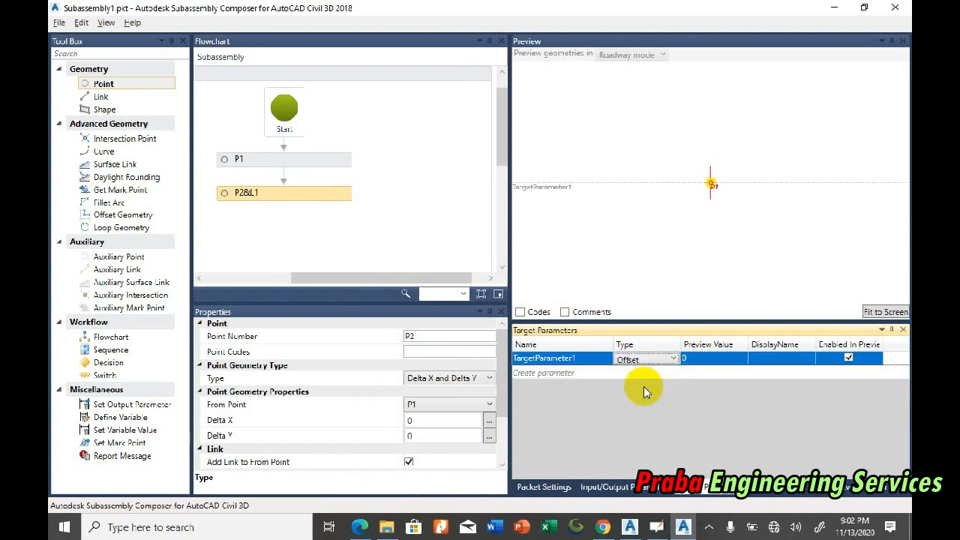
Step: Set the offset target's preview value to 1 and fit the preview to the screen
click(710, 358)
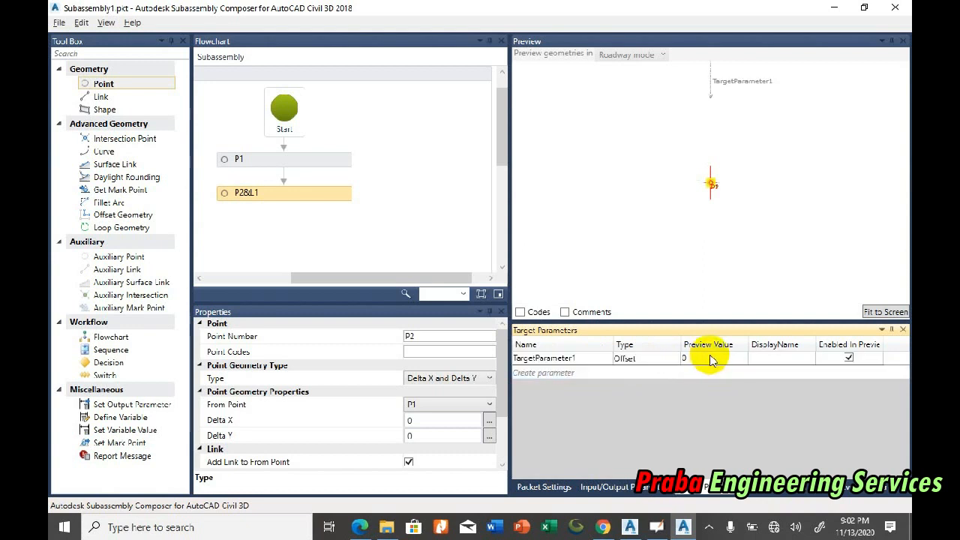
click(711, 360)
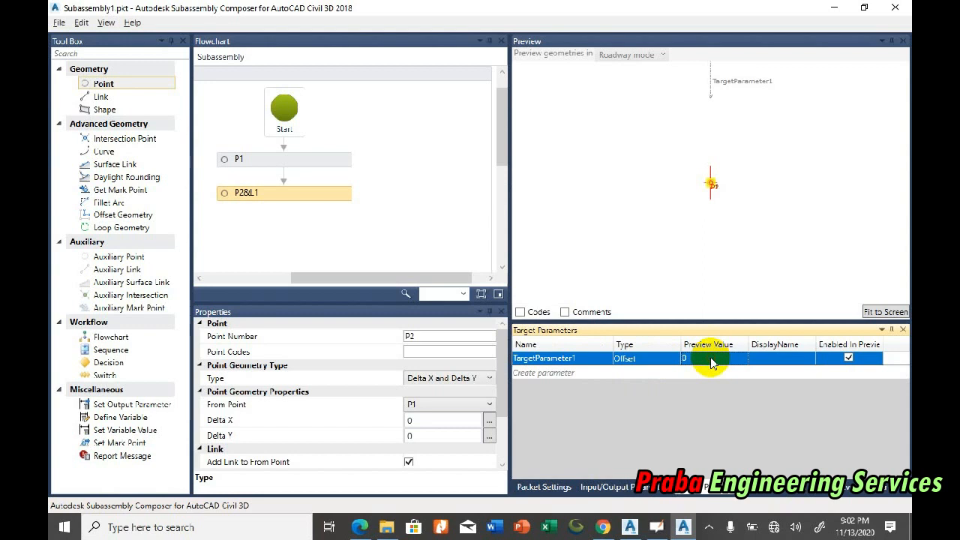
click(705, 360)
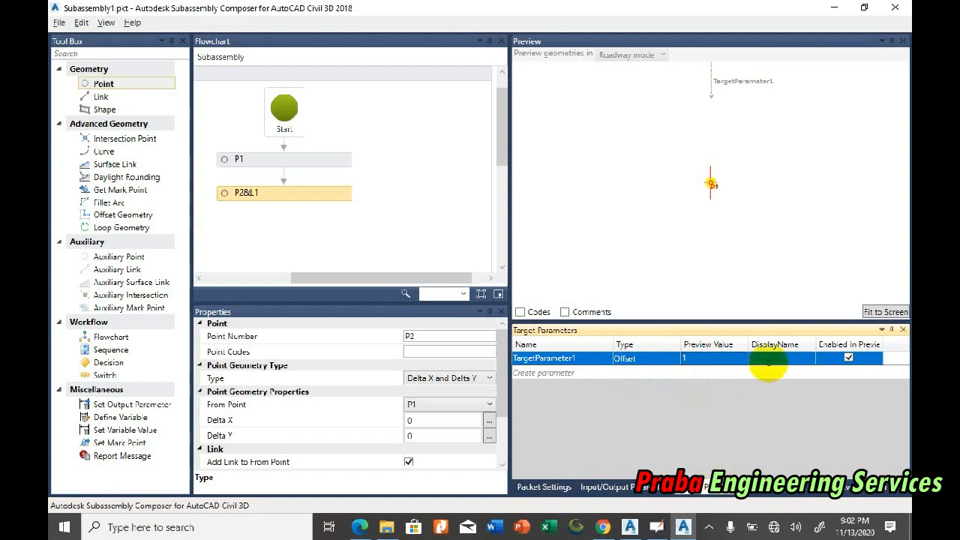
click(885, 311)
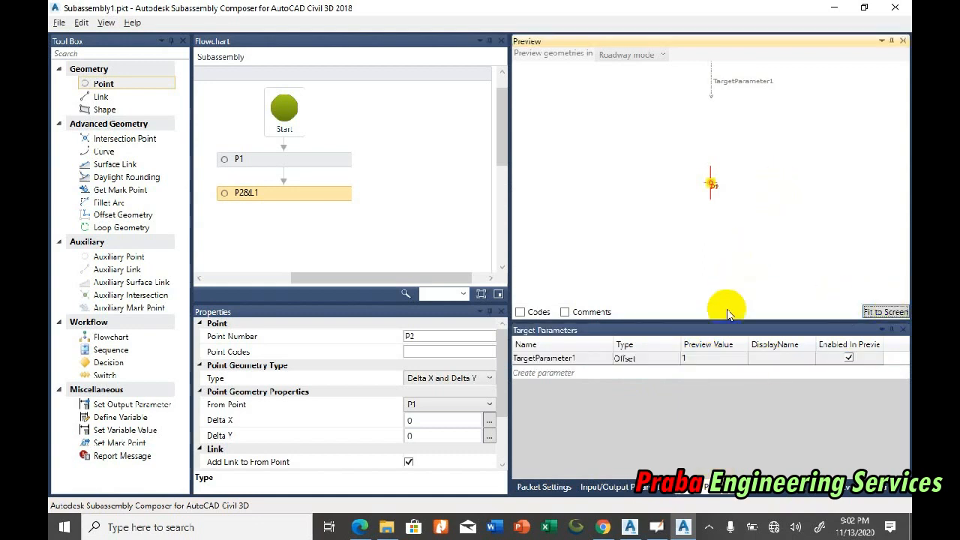
Step: Add a second input parameter of type Double and set the Side parameter's default value to Left
click(609, 488)
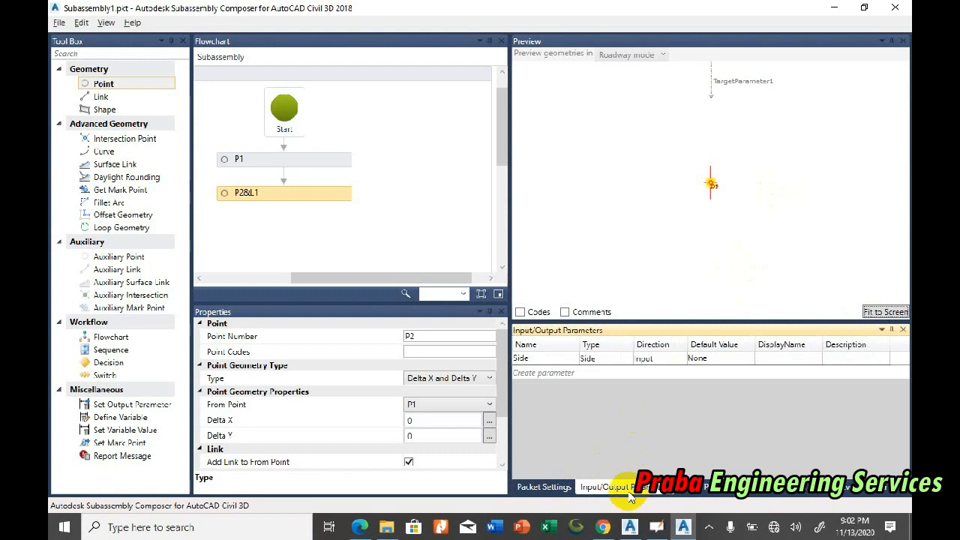
click(542, 372)
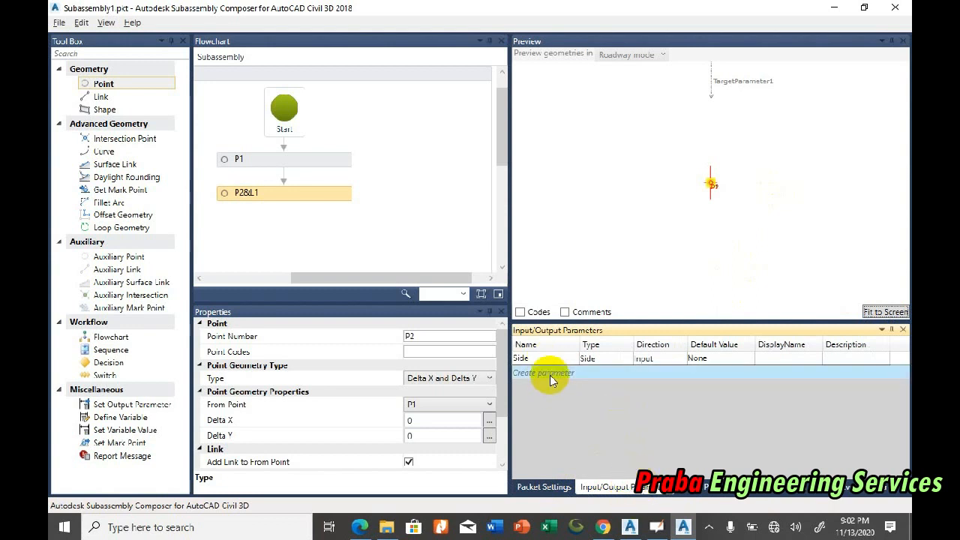
click(614, 361)
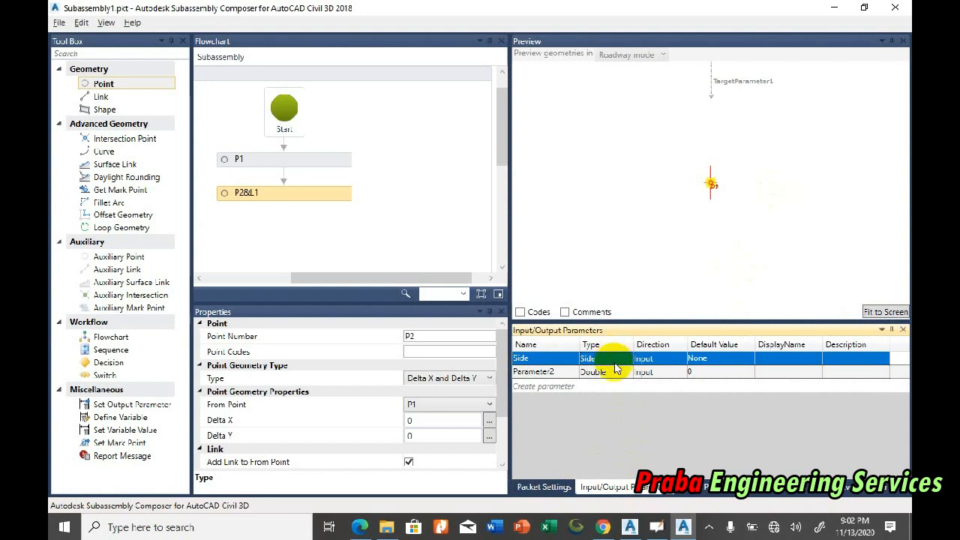
click(708, 359)
click(731, 360)
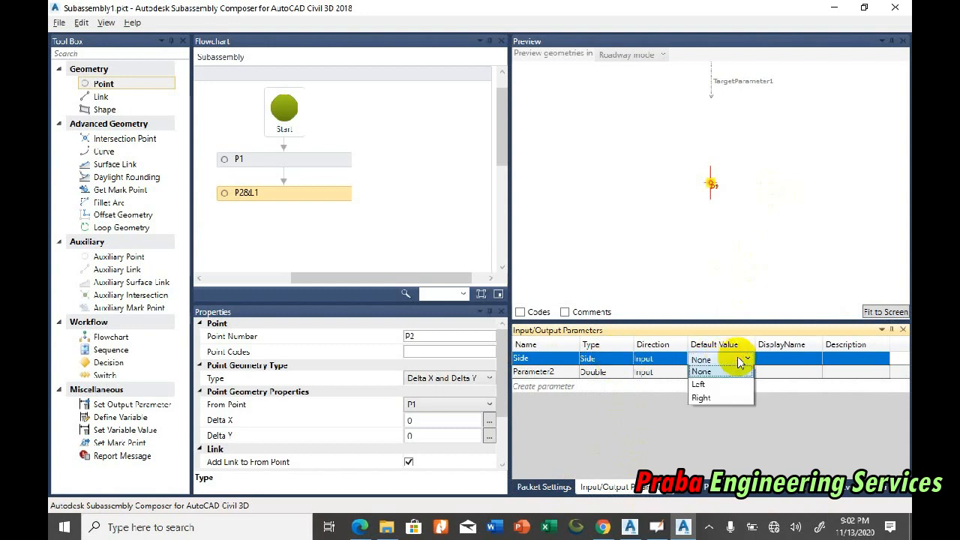
click(701, 386)
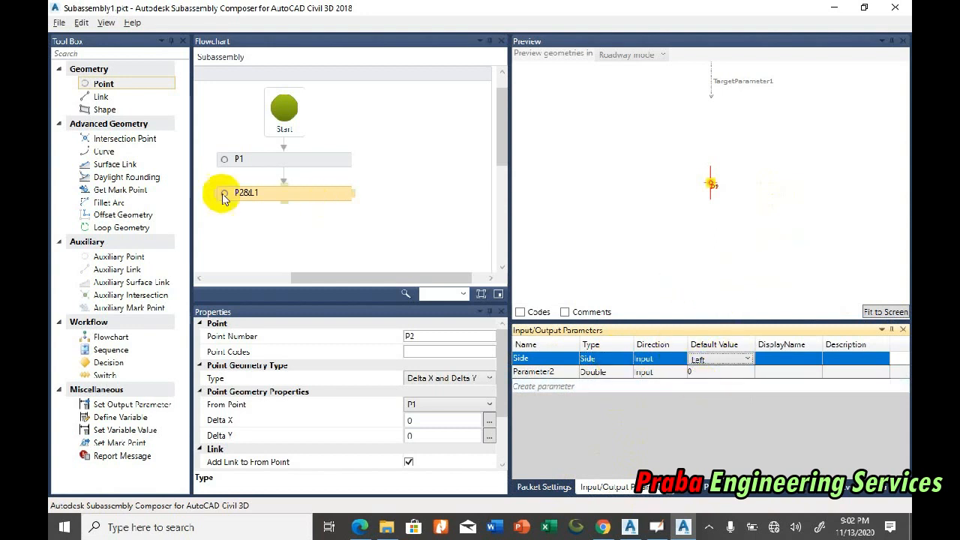
click(583, 363)
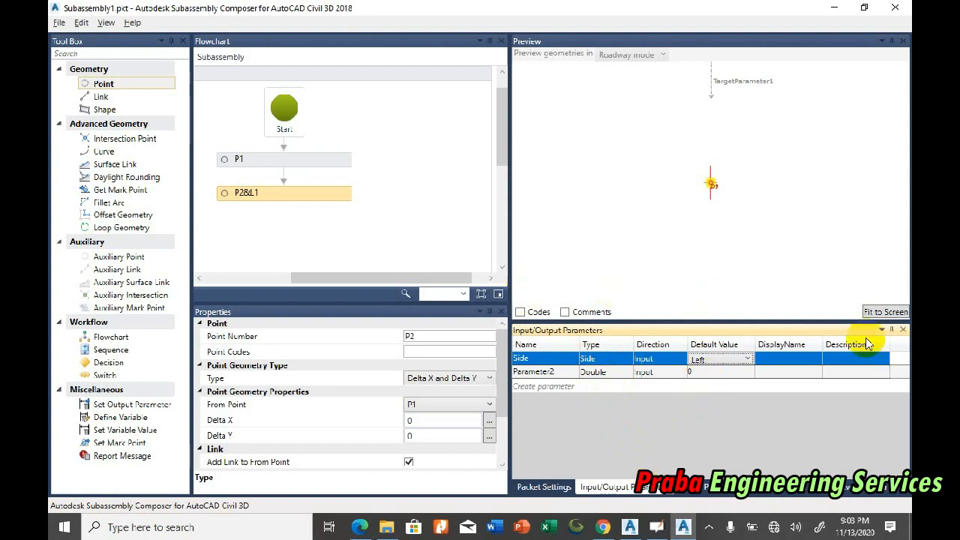
click(879, 311)
Step: Set the second point's Delta X from P1 to 0.271
click(291, 196)
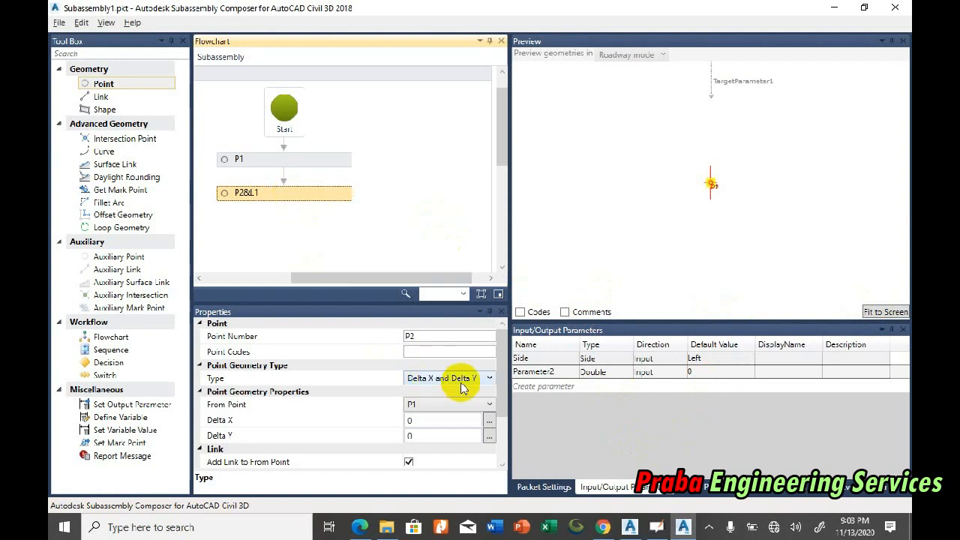
click(450, 405)
click(452, 403)
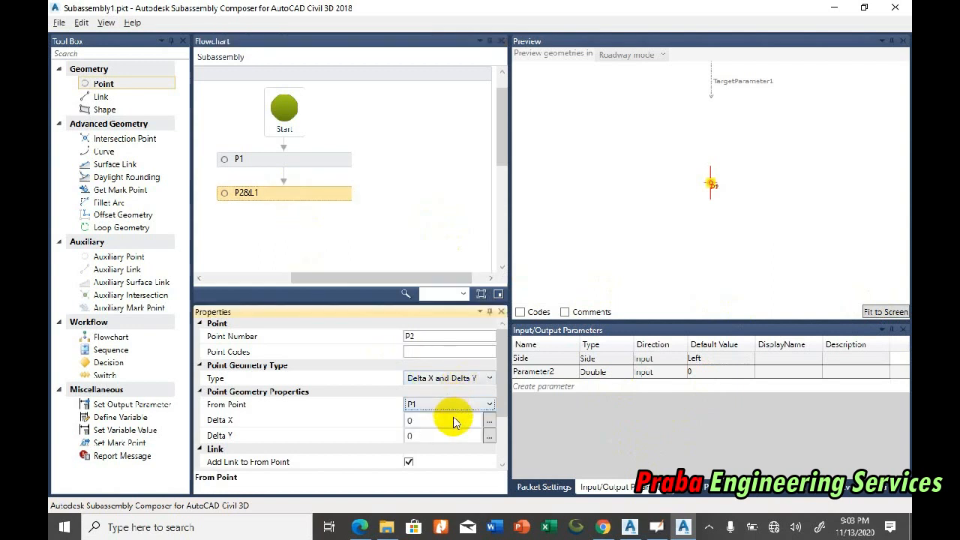
click(454, 422)
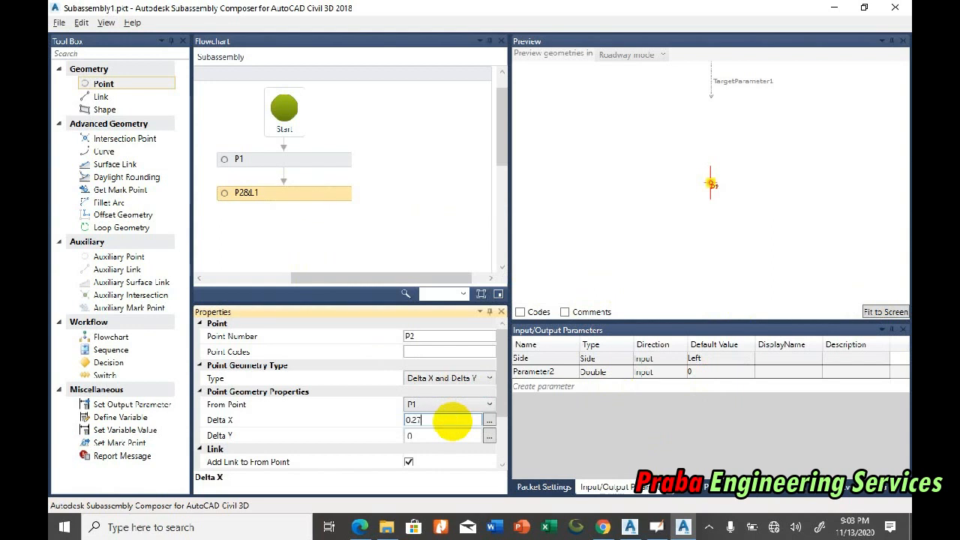
key(Return)
click(454, 422)
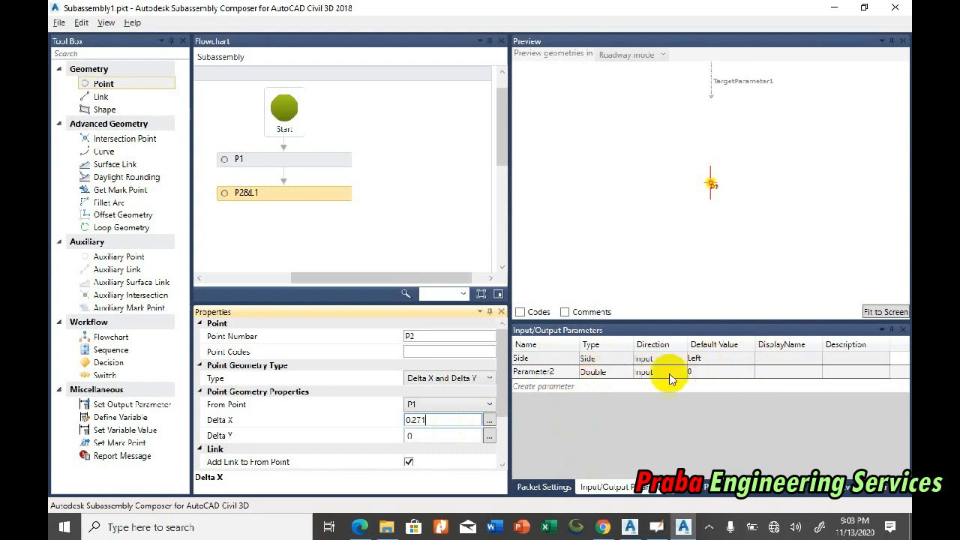
Step: Rename the input parameter Parameter2 to Width1
click(718, 361)
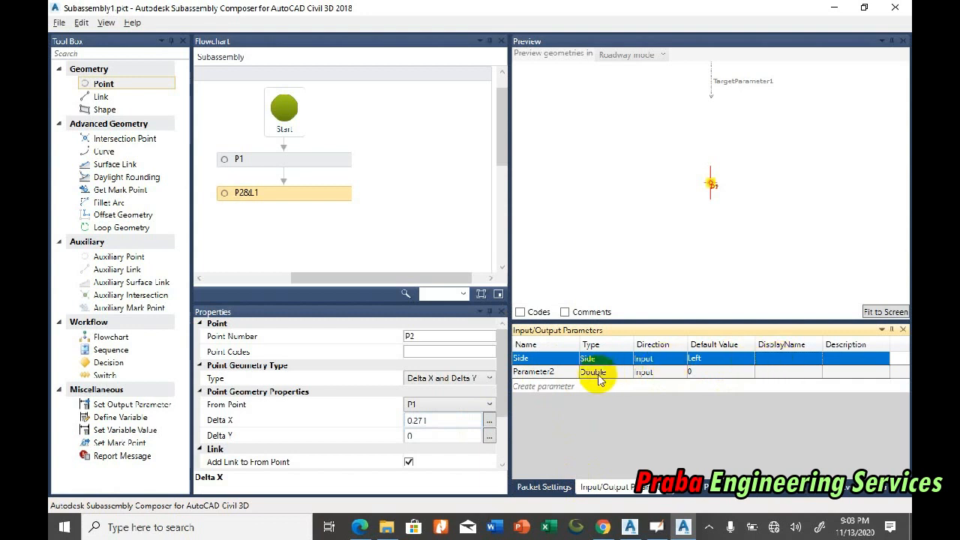
click(568, 372)
click(569, 370)
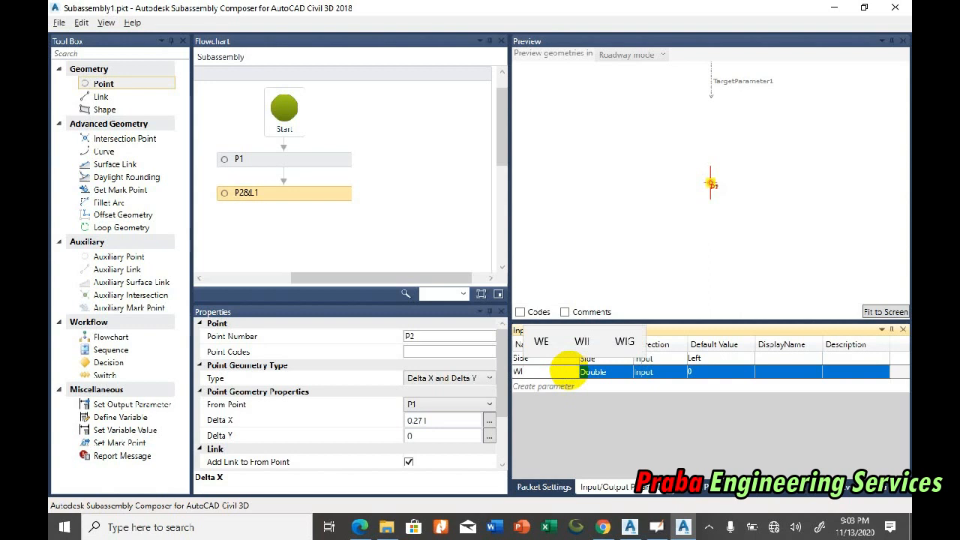
text(DTH)
key(BackSpace)
key(BackSpace)
key(BackSpace)
key(BackSpace)
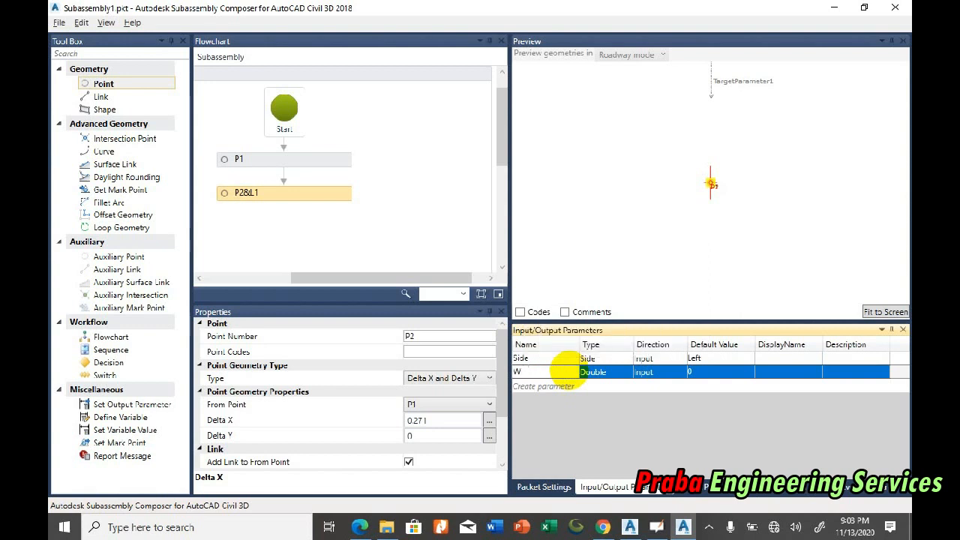
text(idth)
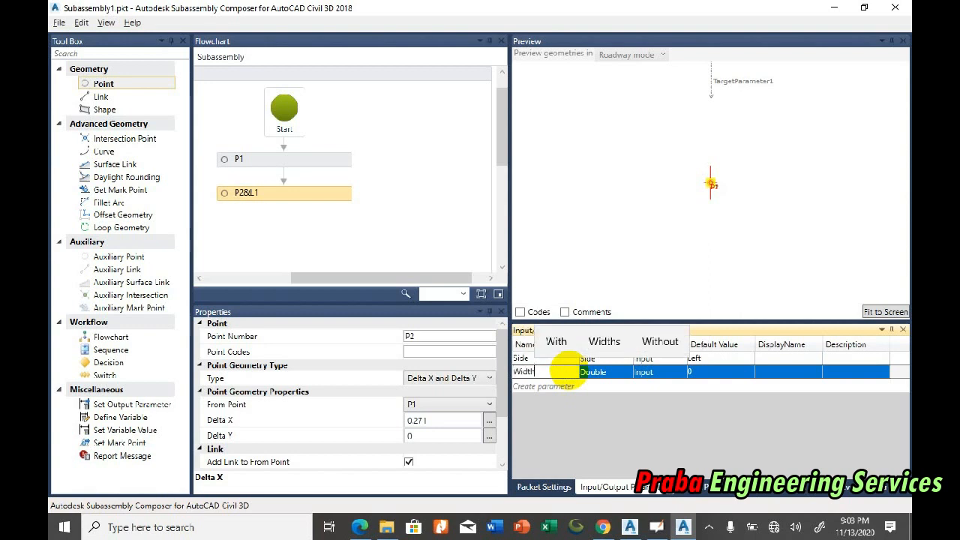
text(1)
key(Return)
Step: Set the default value of the Width1 parameter to 2
click(700, 372)
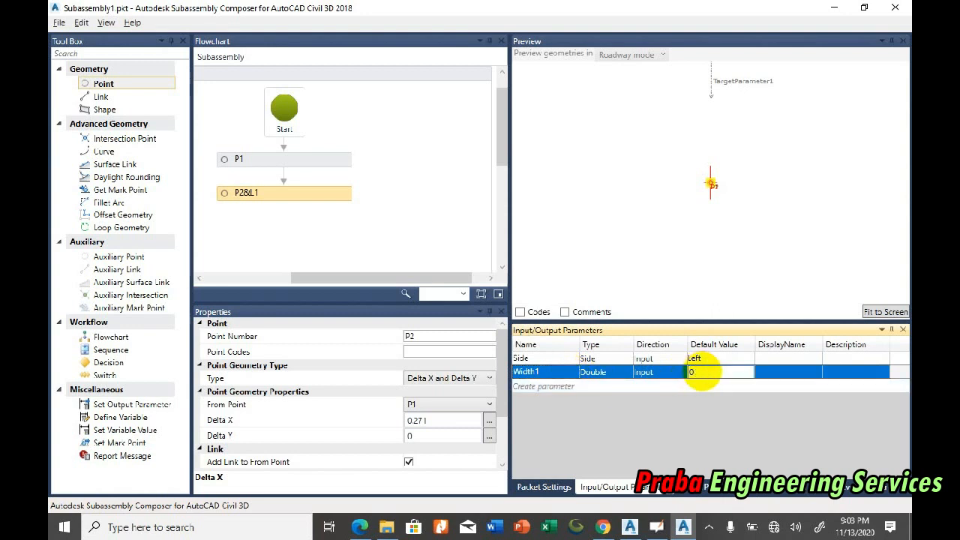
click(676, 375)
key(Return)
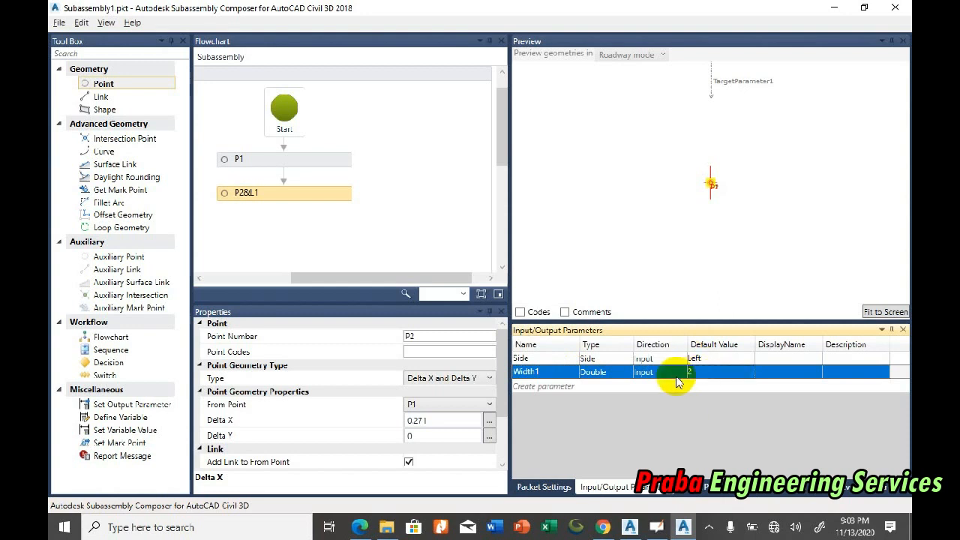
Step: Drive the second point's Delta X with the Width1 parameter and fit the preview to the screen
click(549, 373)
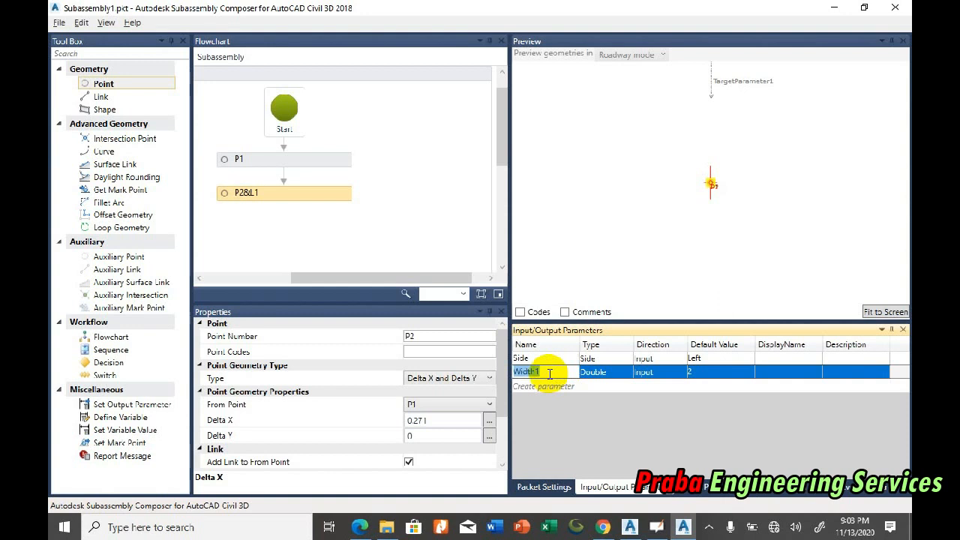
drag(447, 420, 402, 420)
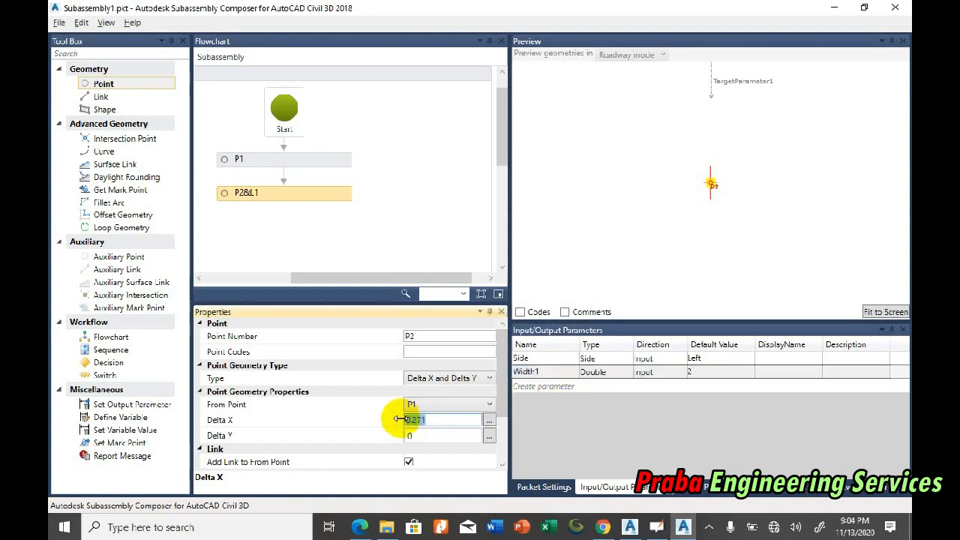
click(437, 439)
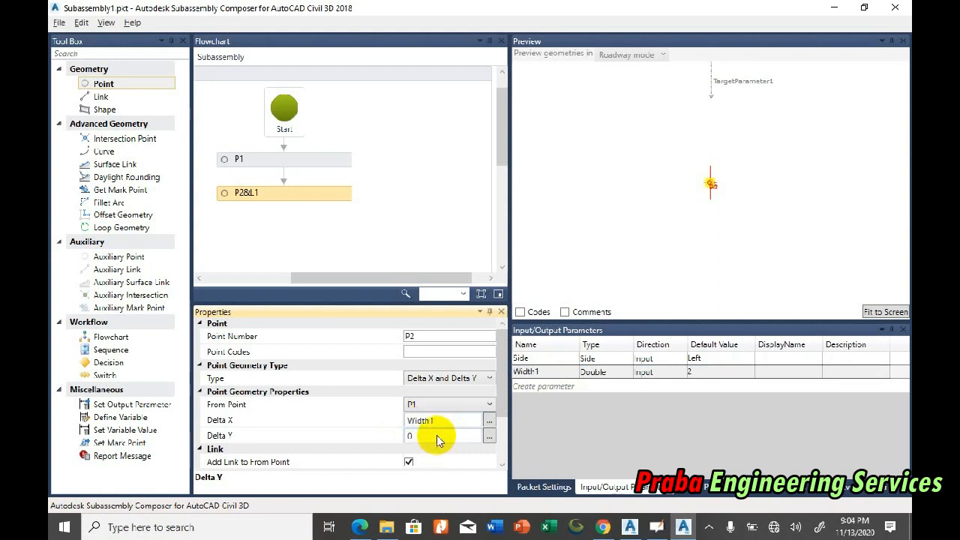
click(886, 312)
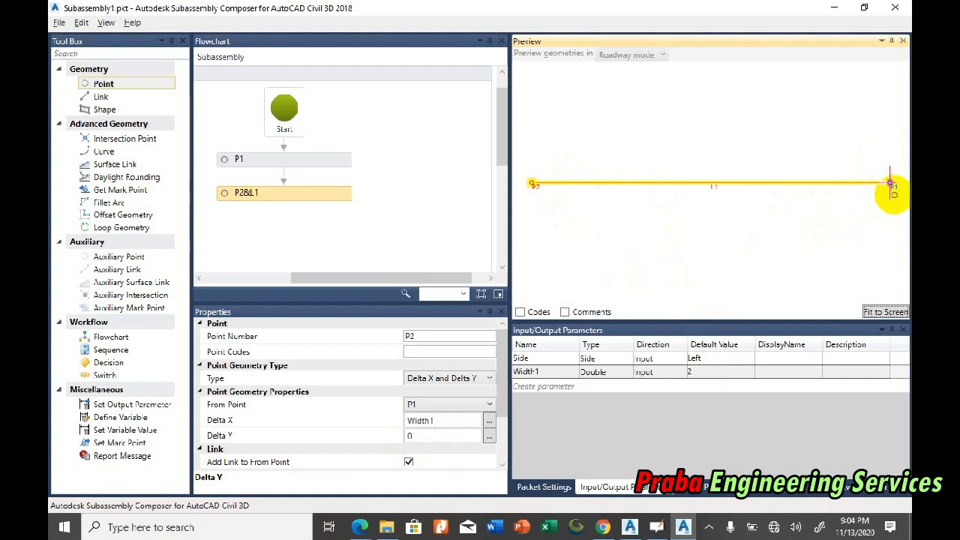
Step: Change the Width1 parameter's default value to 1 to test the link length in the preview
click(702, 375)
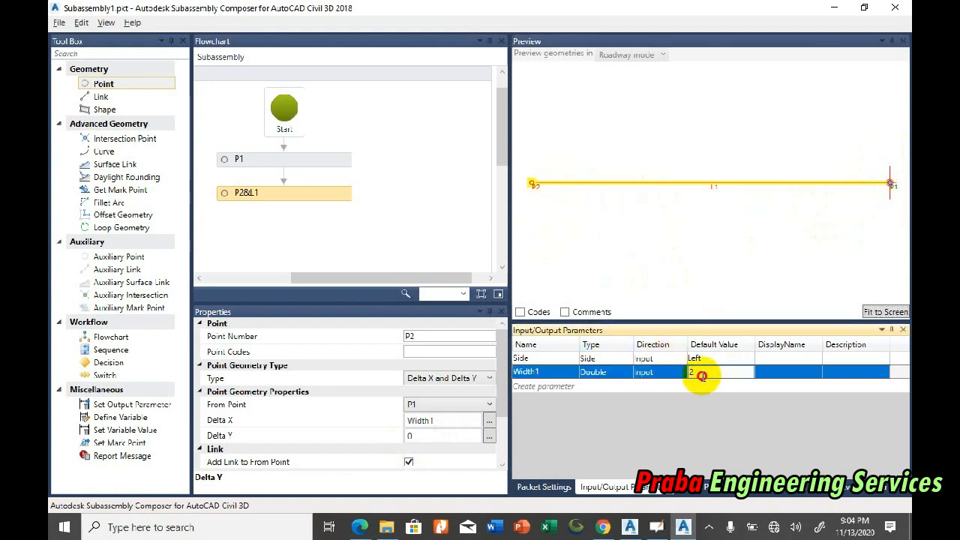
key(BackSpace)
text(1)
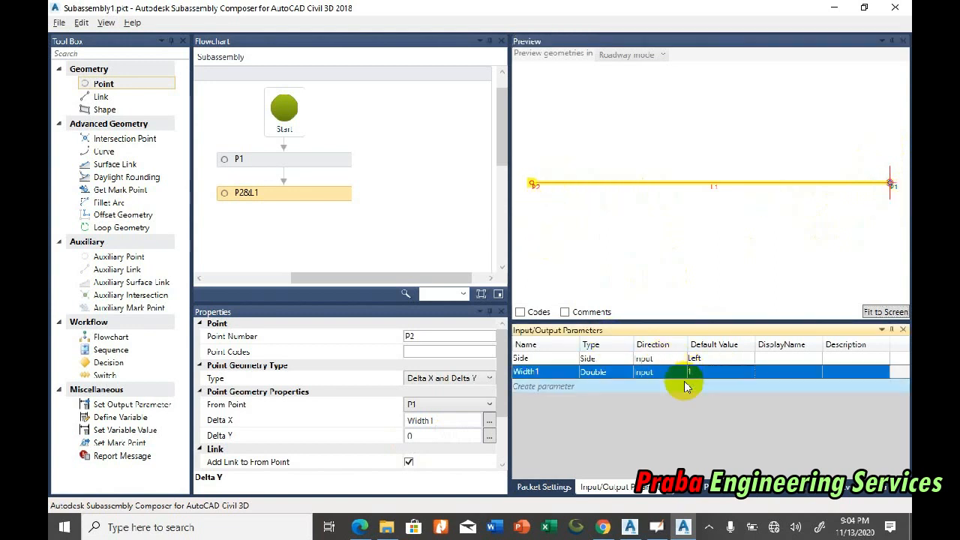
key(Return)
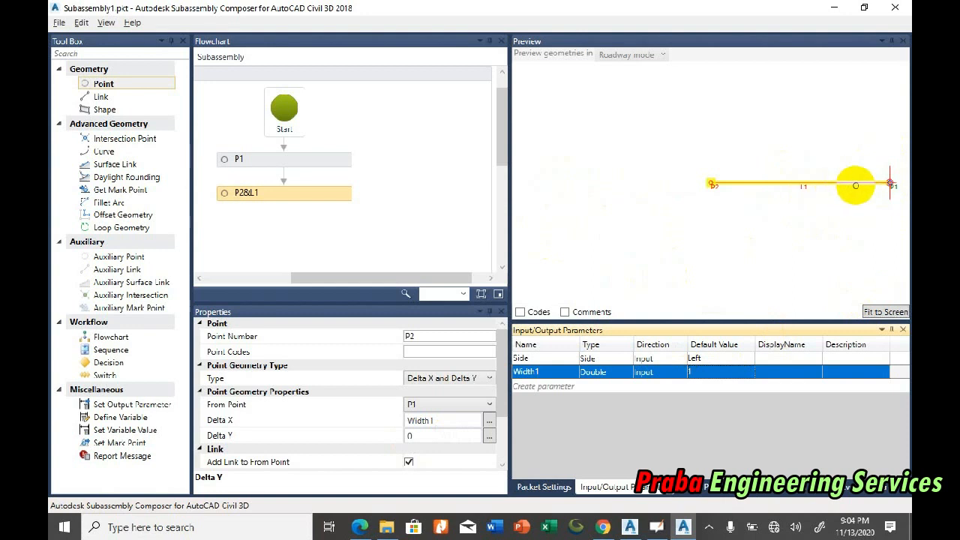
Step: Set the Width1 parameter's default value to 0.271 and fit the preview to the screen
click(715, 373)
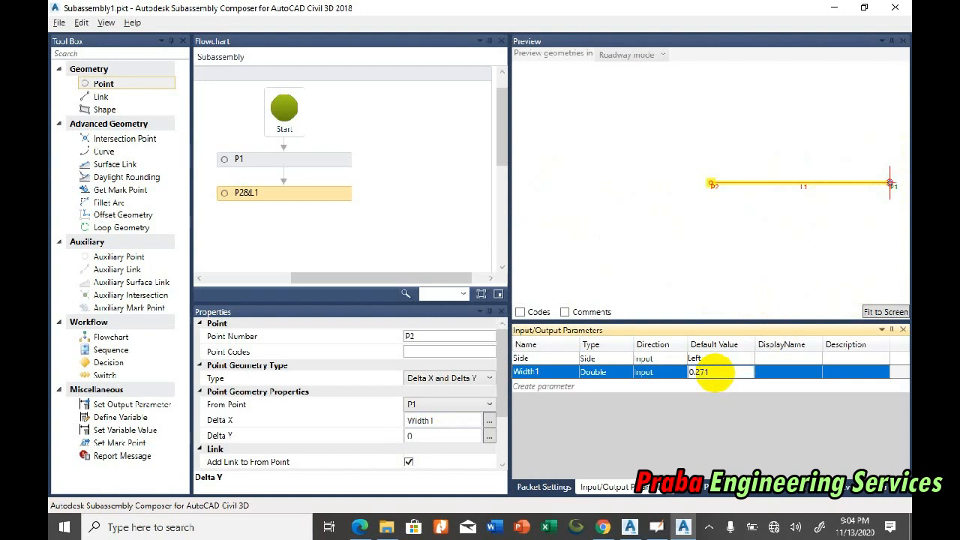
key(Return)
click(888, 312)
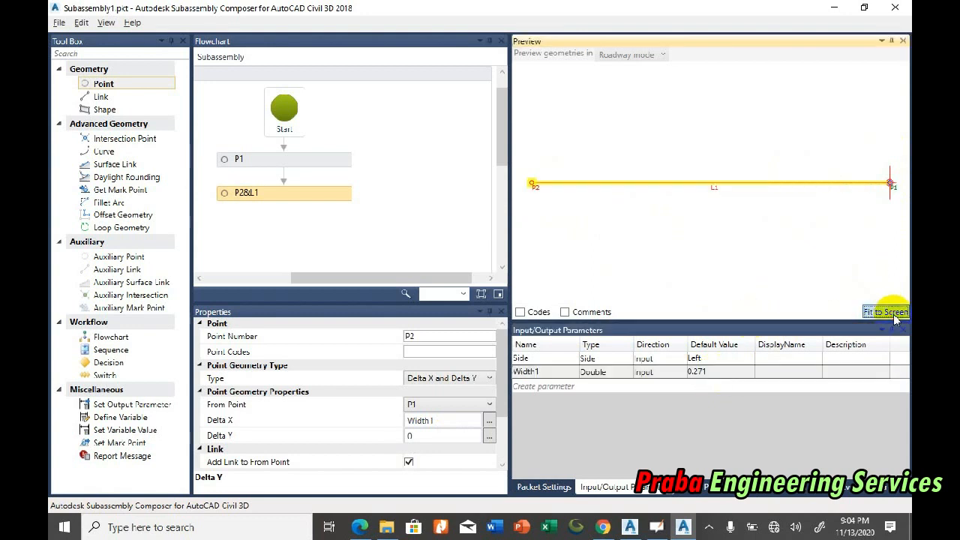
Step: Rename the input parameter that drives the second point's Delta X to Widthleft1
click(445, 422)
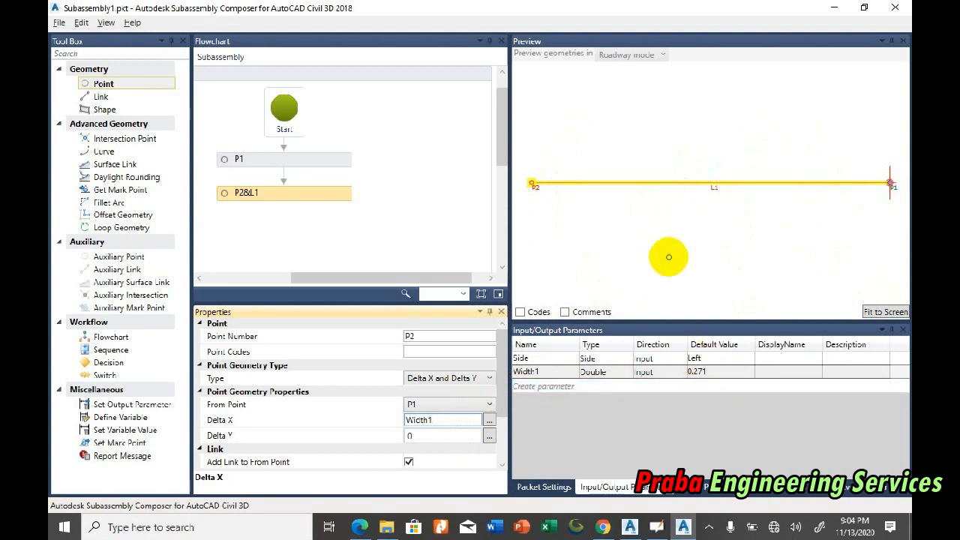
click(547, 371)
click(548, 371)
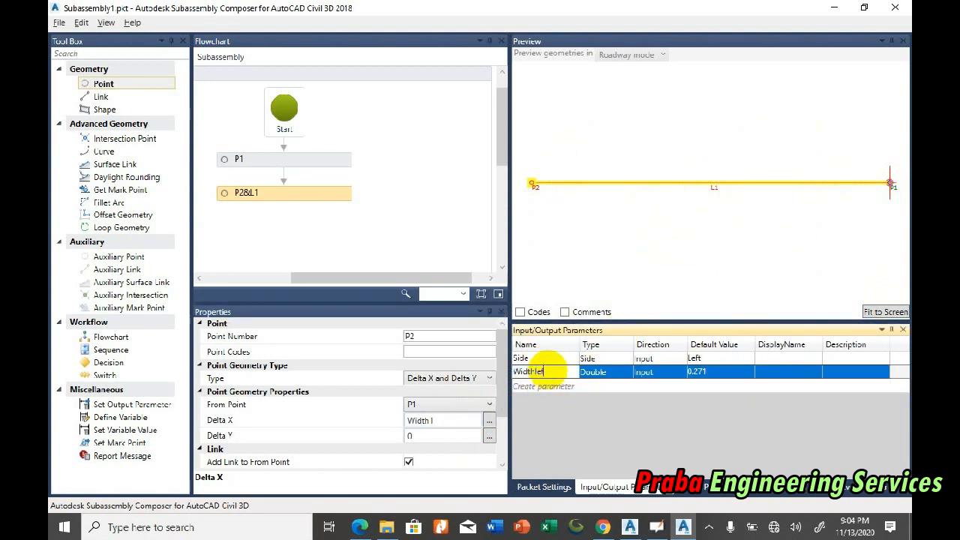
key(Return)
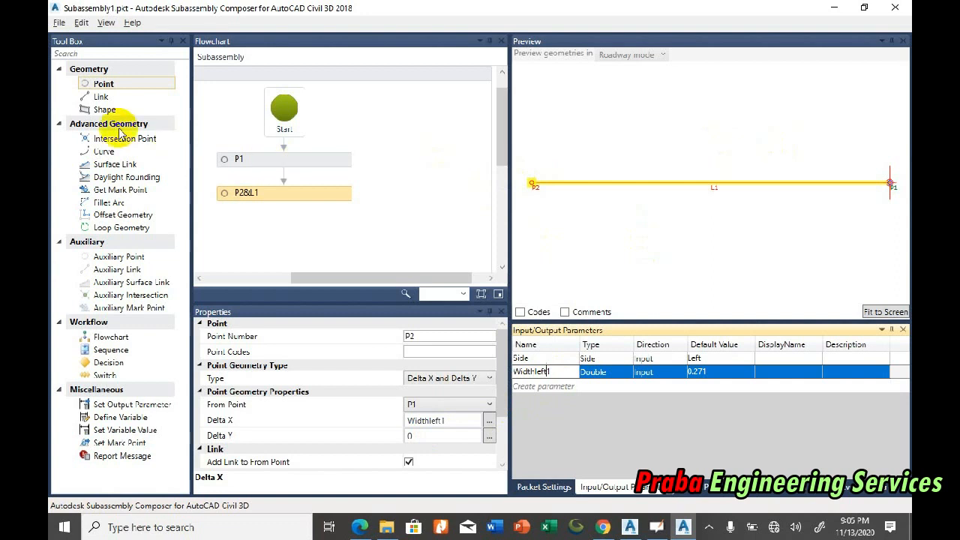
Step: Switch to Civil 3D and examine the horizontal and vertical dimensions of the short slope beside the crest on the causeway section
click(630, 527)
scroll(443, 319, down, 3)
scroll(445, 338, up, 5)
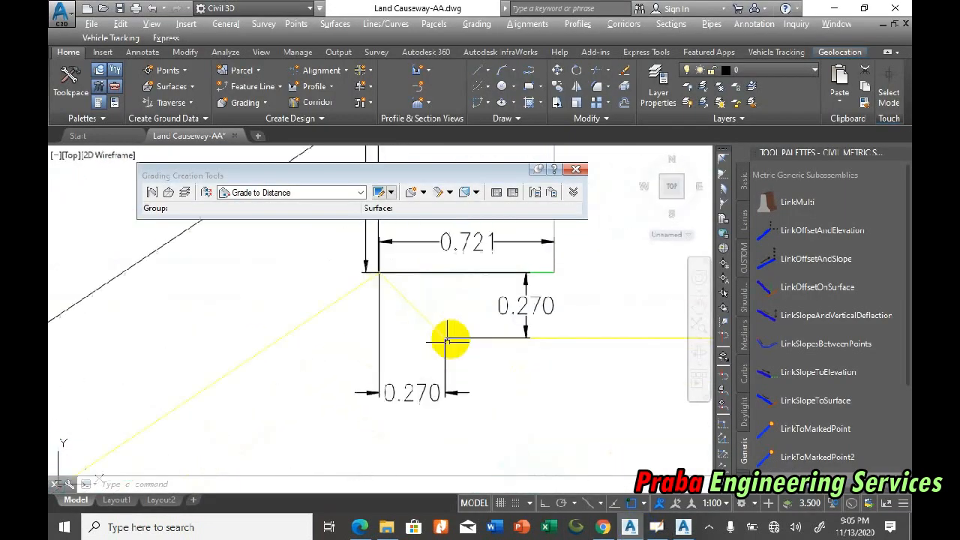
Step: Examine the 0.270 step dimensions beside the crest and how the step meets the side slope on the causeway section
scroll(453, 285, down, 4)
scroll(475, 320, up, 2)
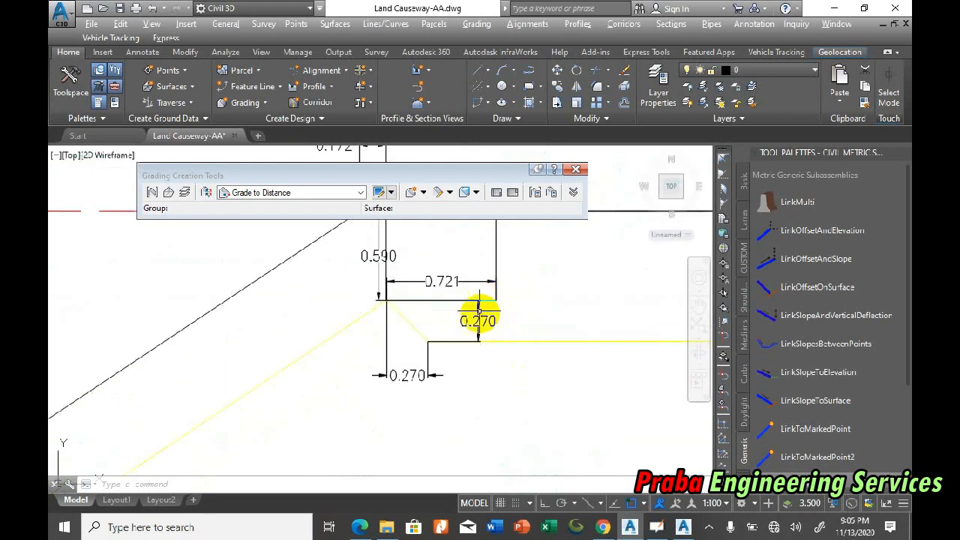
scroll(413, 285, down, 1)
scroll(462, 266, down, 4)
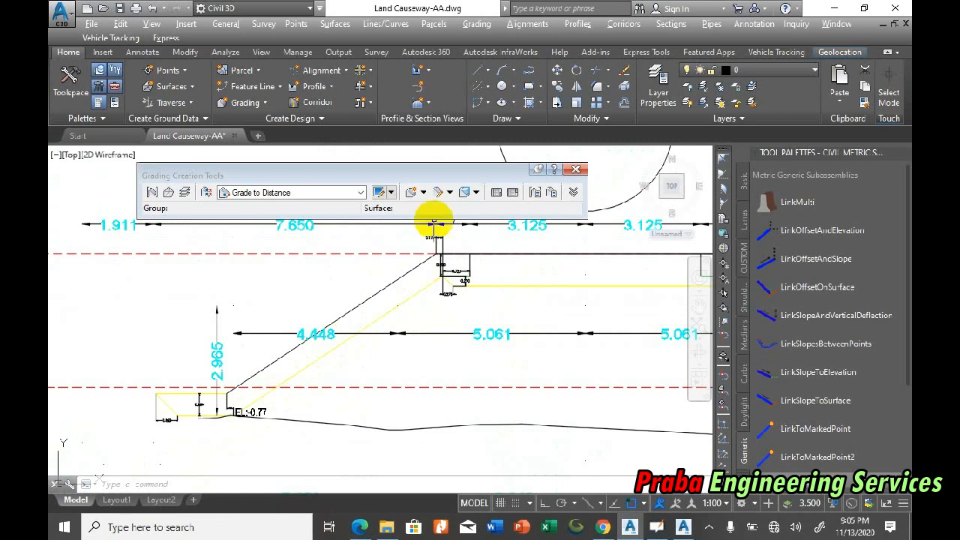
scroll(456, 242, up, 5)
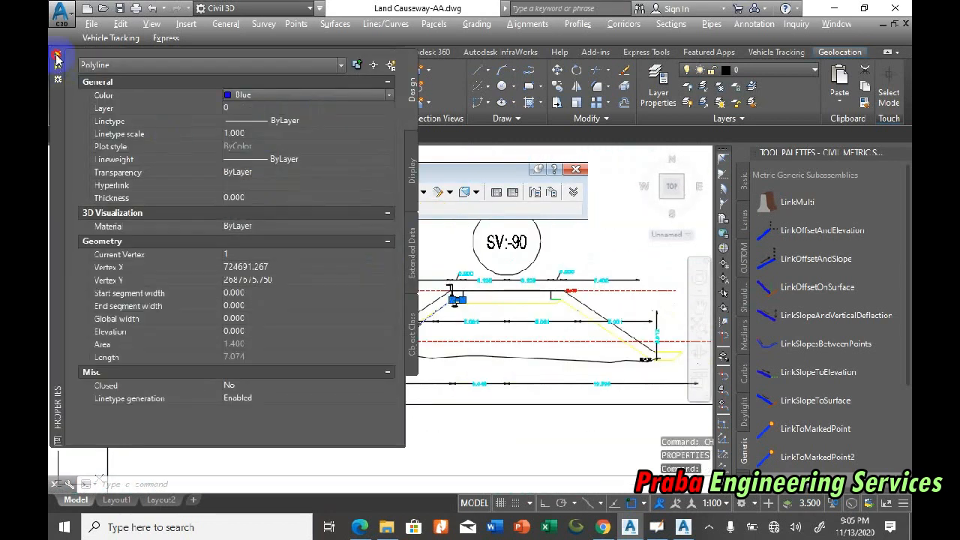
Step: Change the colour of the lower side-slope polyline to blue and select it to examine its course from crest to toe
key(ctrl+1)
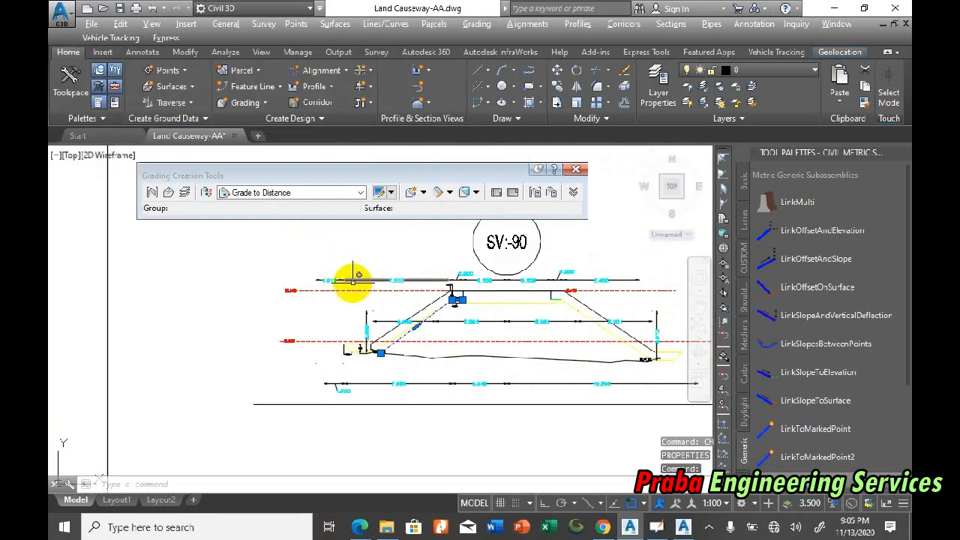
scroll(455, 303, up, 6)
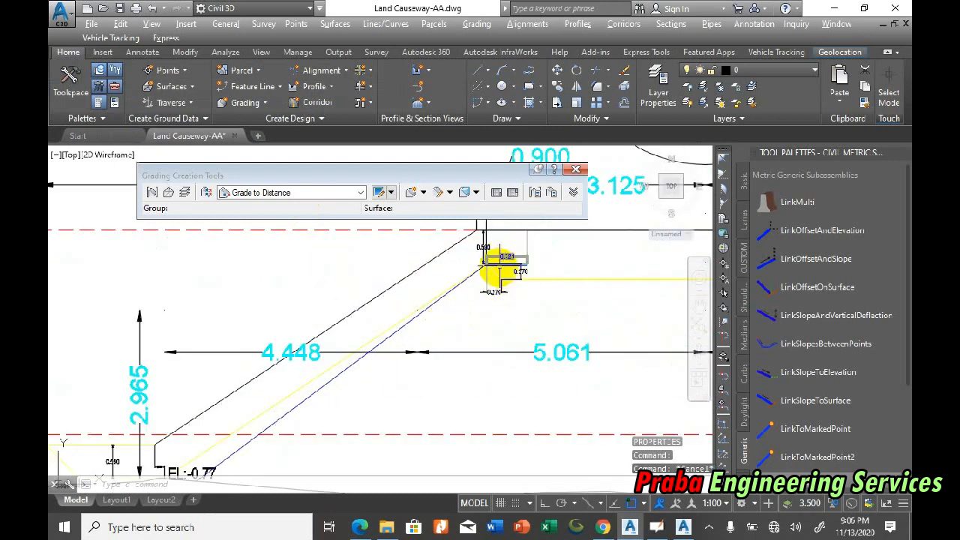
click(445, 294)
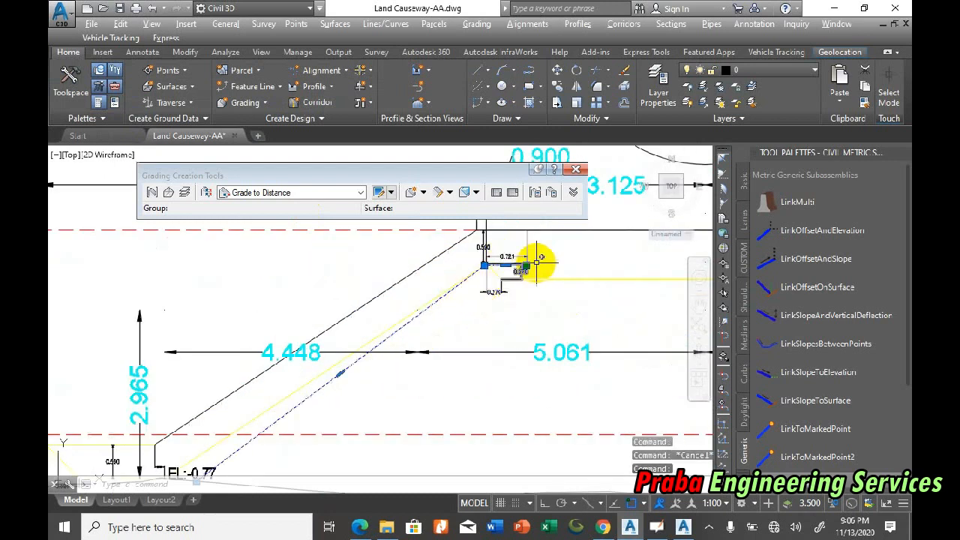
scroll(484, 267, down, 2)
scroll(384, 328, up, 2)
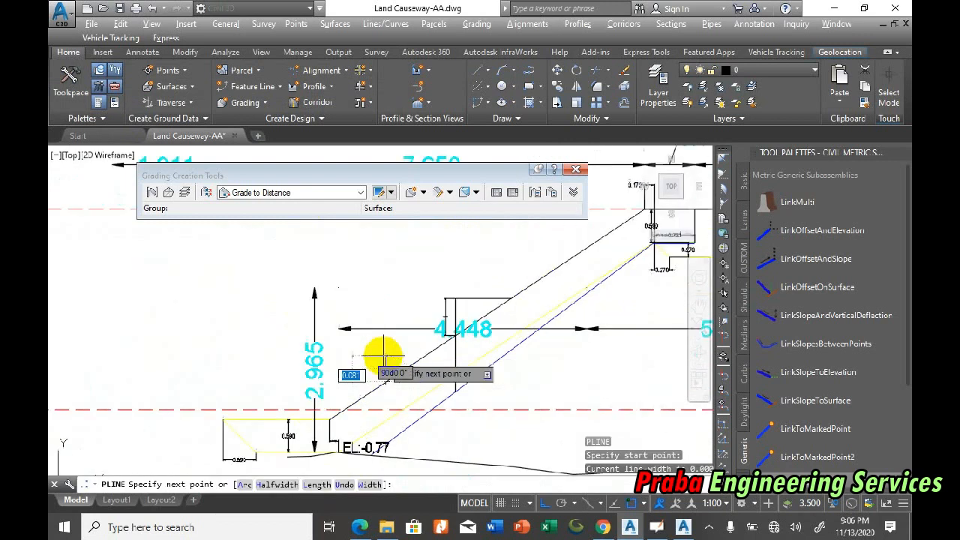
Step: Draw a polyline rising 1 unit vertically from the outer side slope and running horizontally across the slope line
text(1)
key(Return)
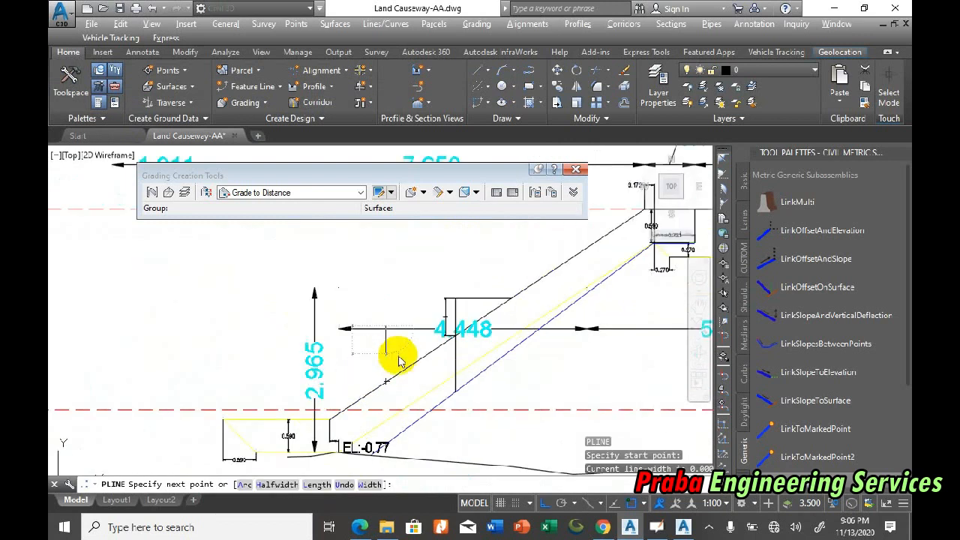
click(523, 315)
key(Escape)
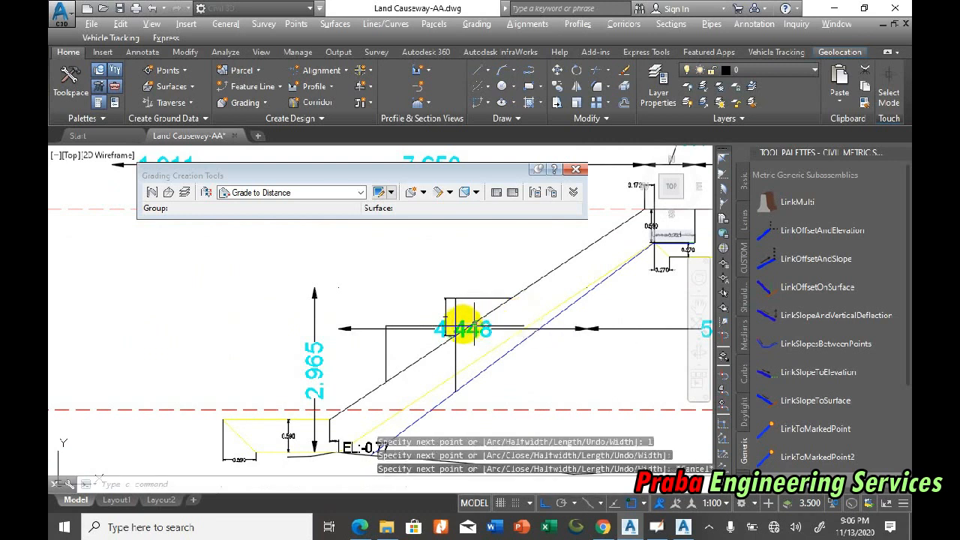
Step: Add a linear dimension for the horizontal run from the polyline's corner to the outer side slope
scroll(458, 318, up, 4)
text(dli)
key(Return)
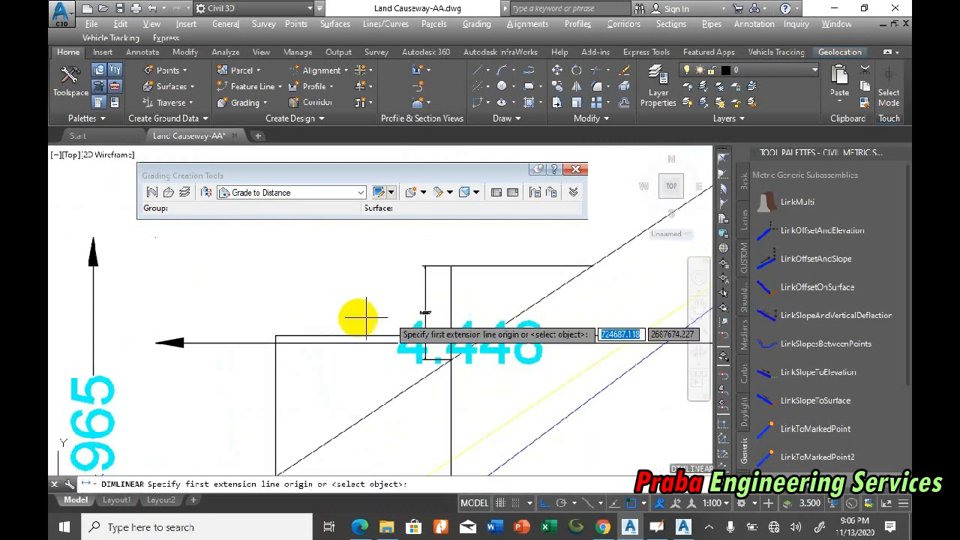
click(276, 335)
click(488, 337)
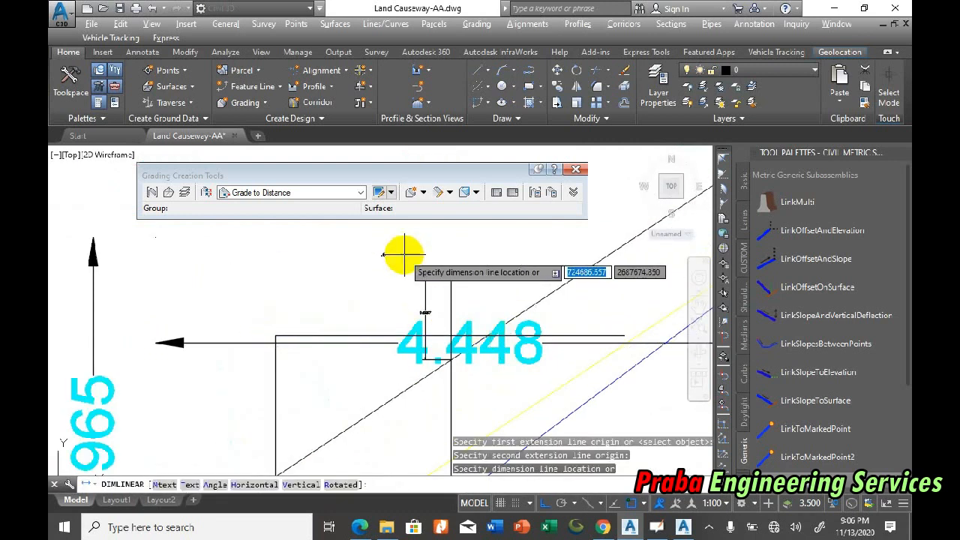
scroll(382, 241, up, 3)
scroll(366, 271, down, 4)
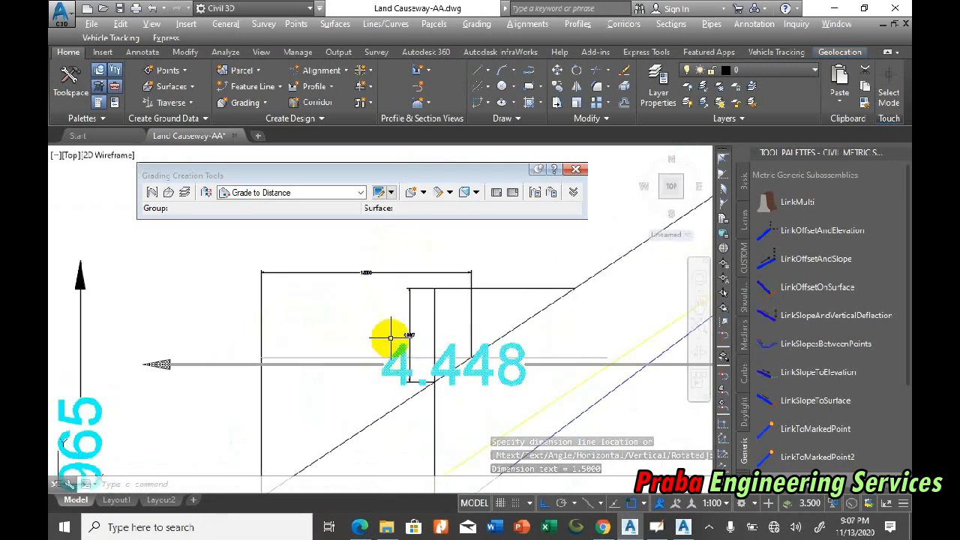
scroll(458, 293, up, 2)
Step: Switch to Subassembly Composer, add point P3 linked from P2 in the flowchart, and set its geometry type to Slope to Surface
click(684, 526)
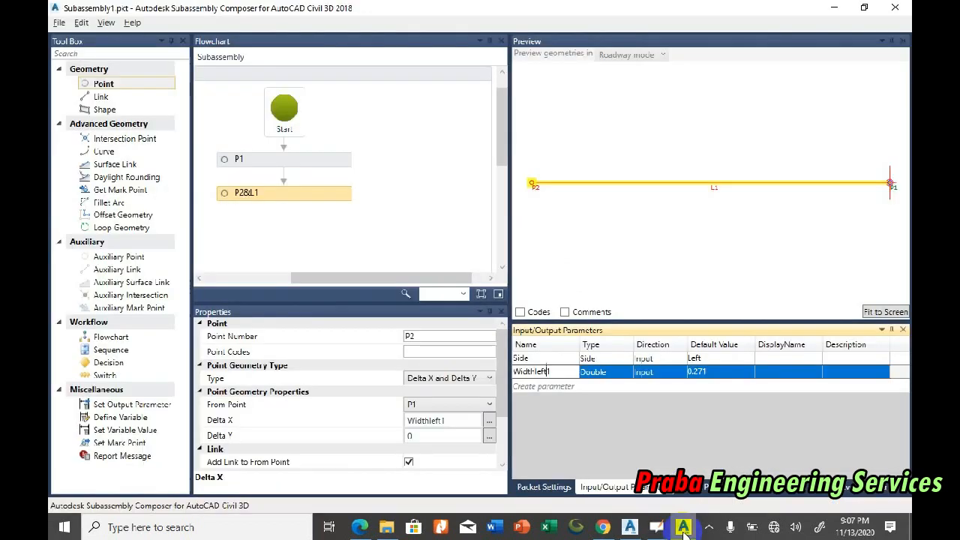
drag(142, 89, 332, 223)
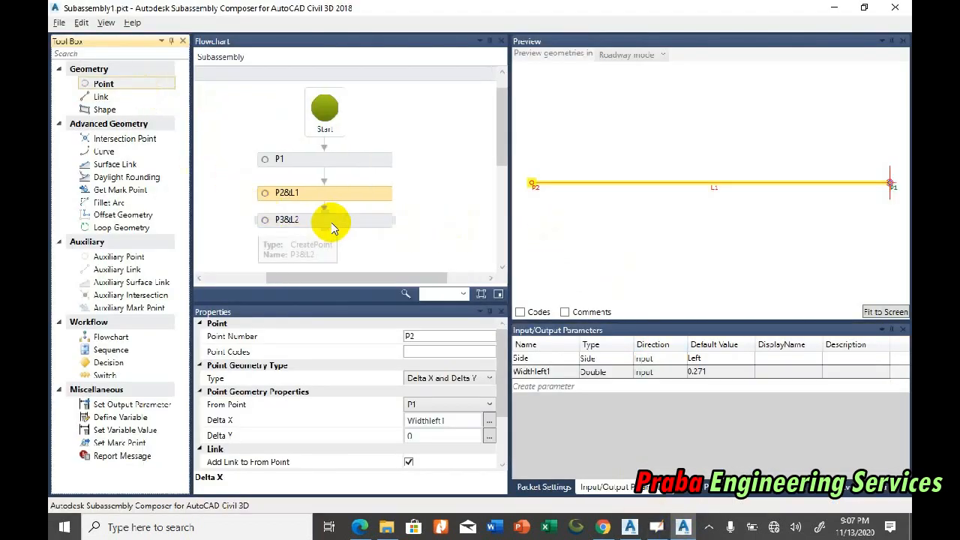
click(445, 378)
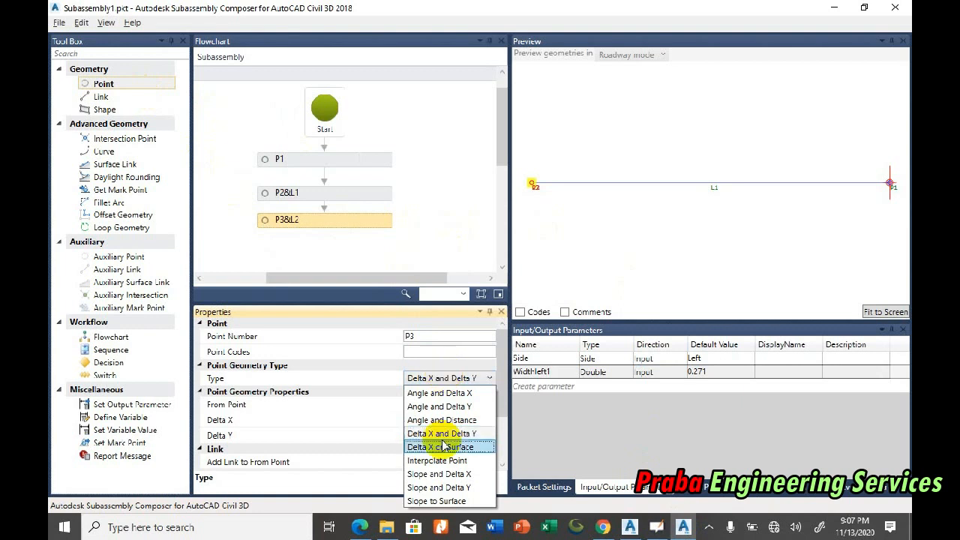
click(441, 501)
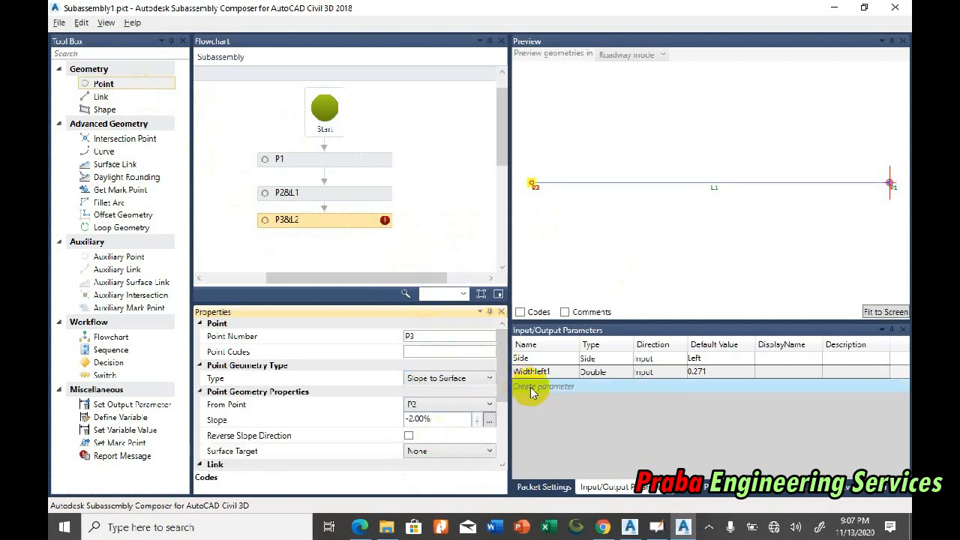
Step: Create an input parameter named Slopes below Widthleft1
click(553, 386)
double_click(555, 386)
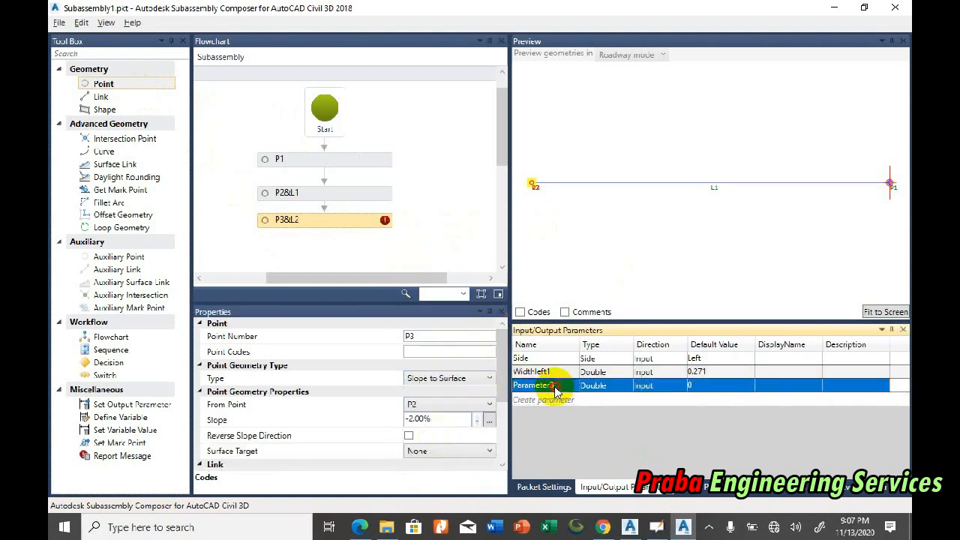
text(SLopes)
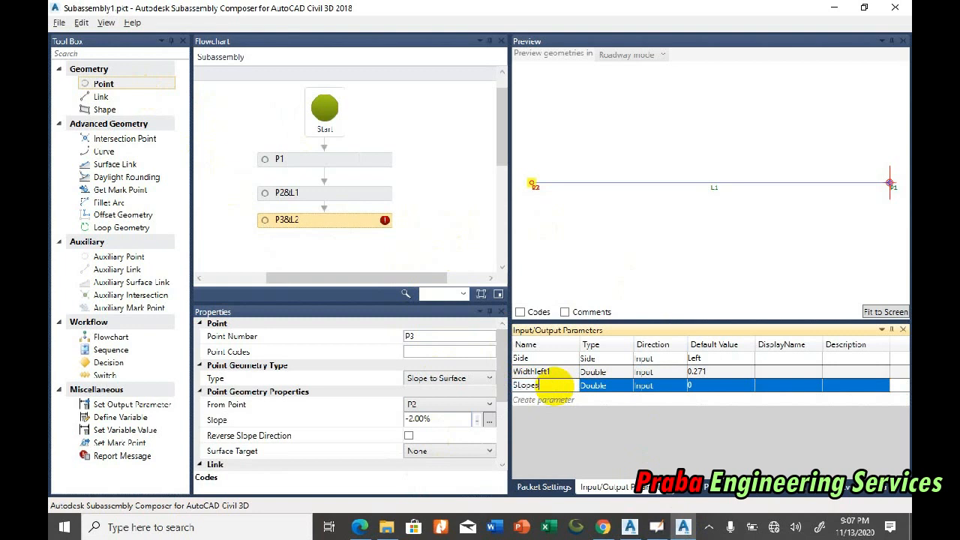
click(520, 386)
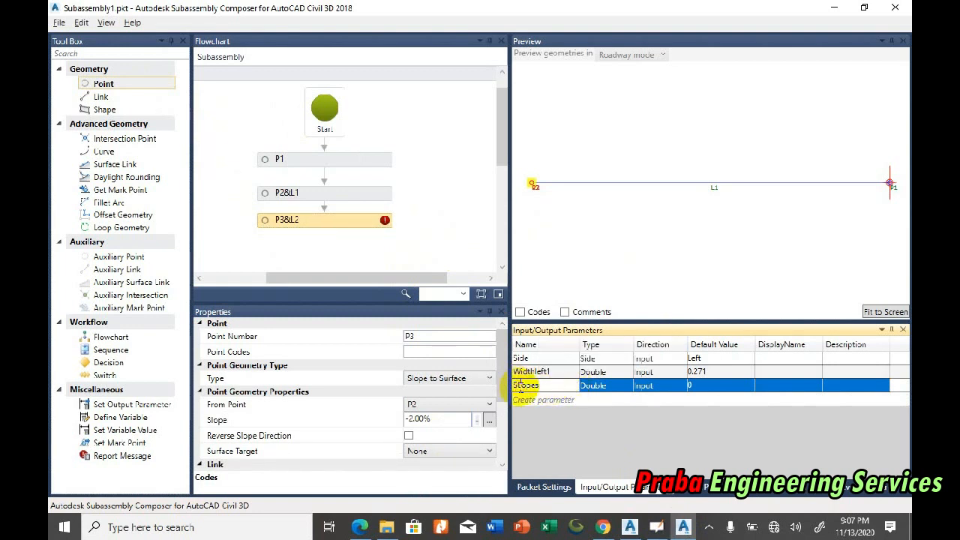
key(Return)
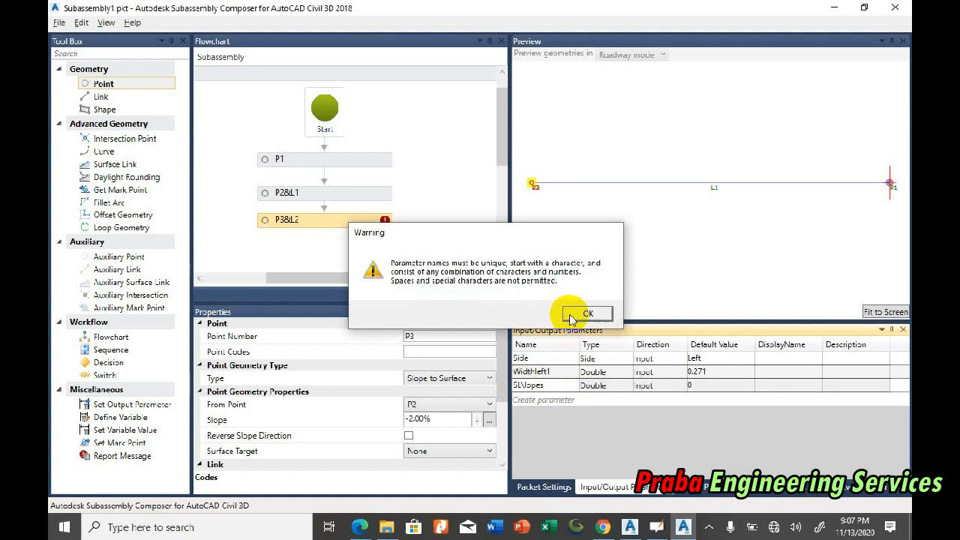
click(589, 312)
double_click(552, 385)
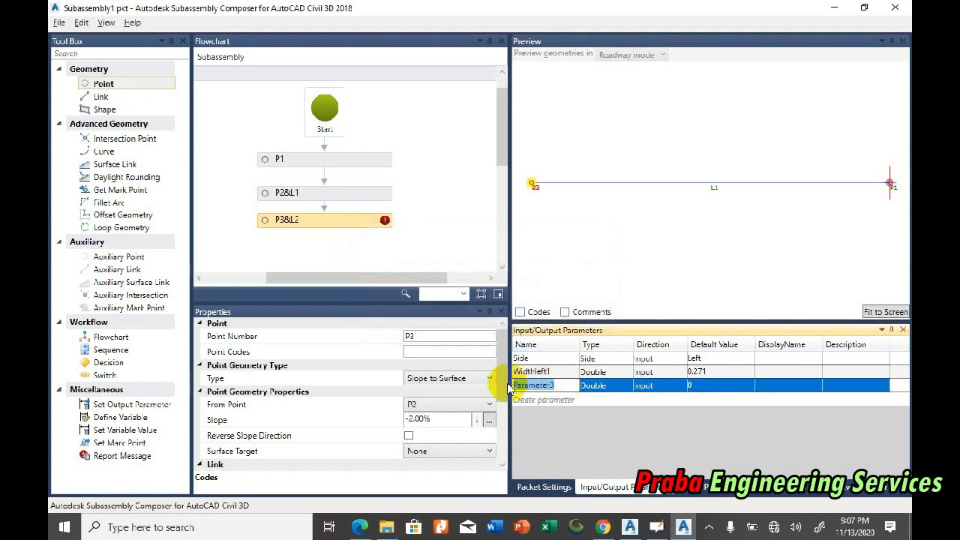
text(Slopes)
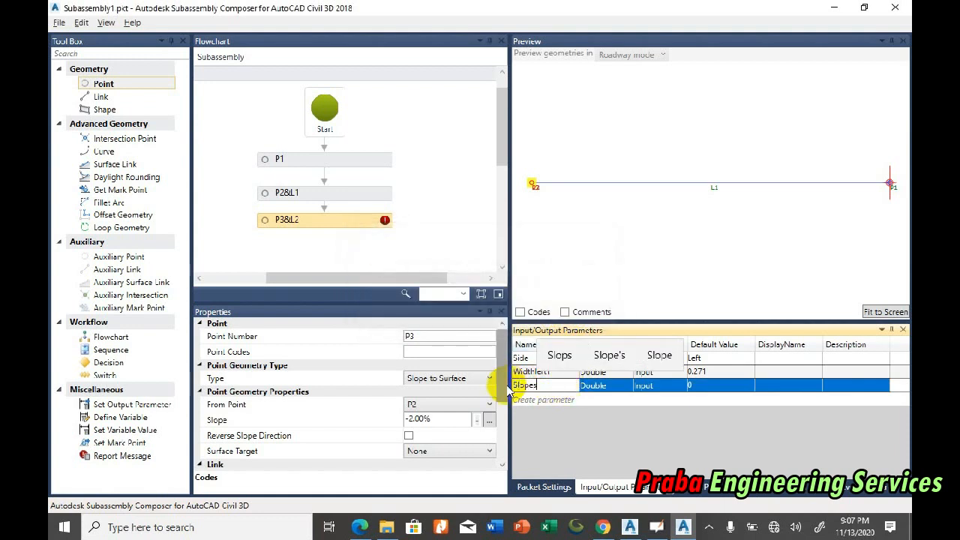
key(Return)
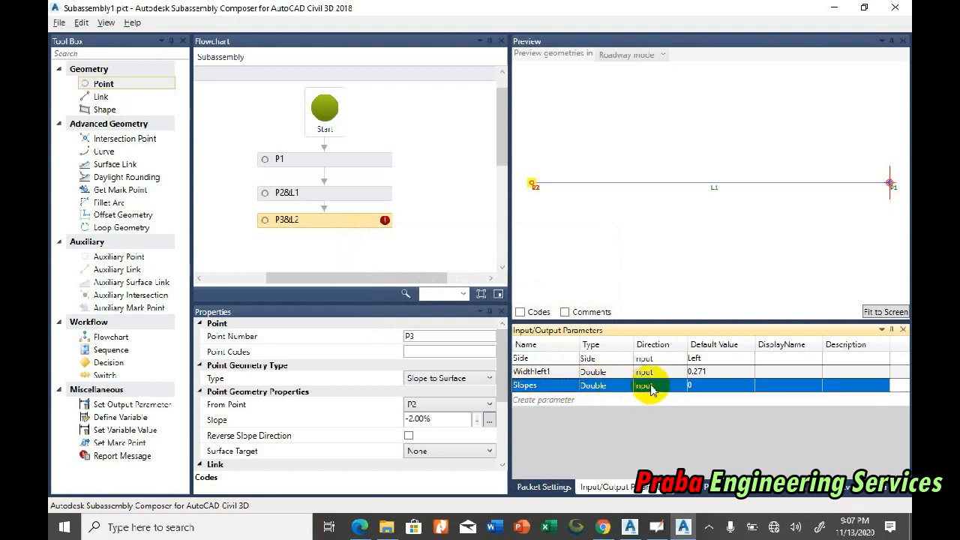
Step: Set the new slope parameter's type to Grade and enter 0.667 as its default value
click(614, 386)
click(614, 386)
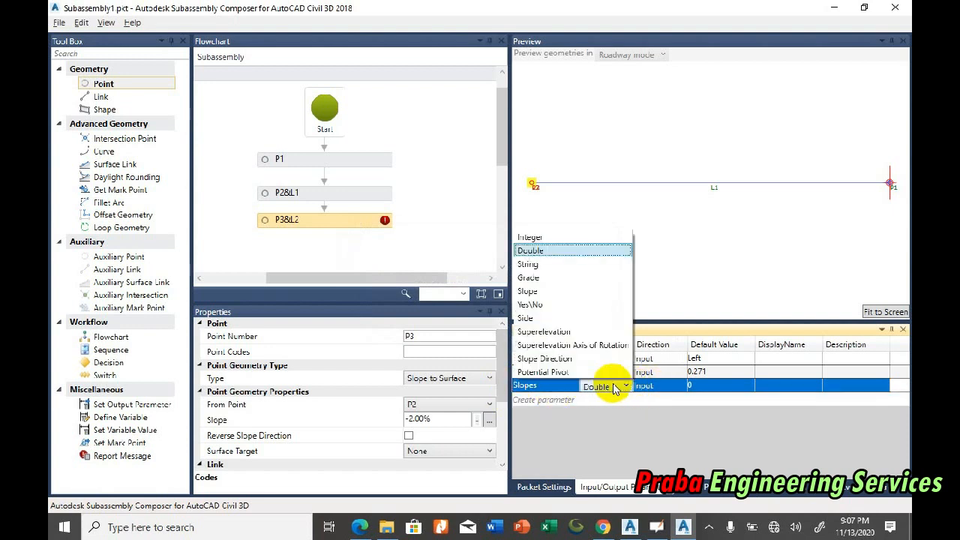
click(564, 276)
click(721, 384)
drag(721, 384, 685, 384)
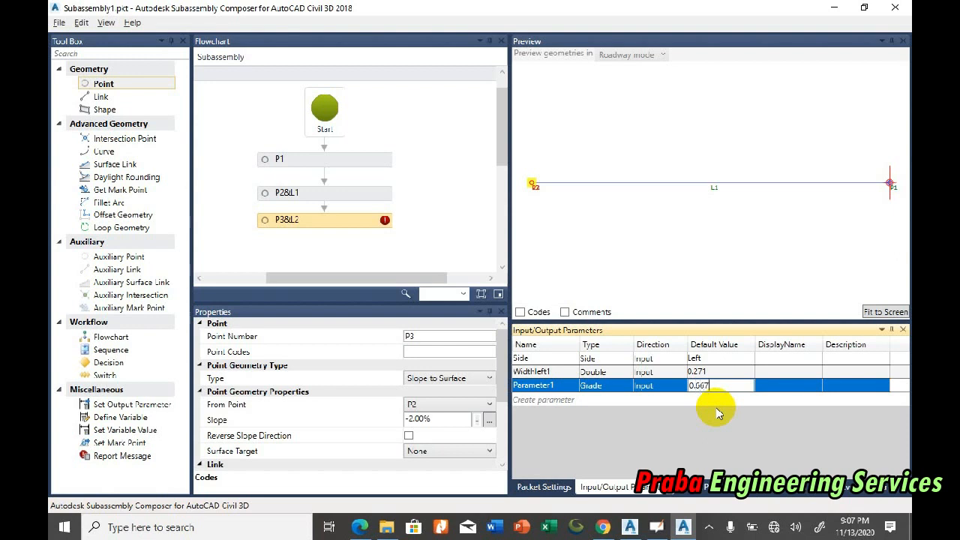
key(Return)
Step: Set the Grade parameter's default value to 50%
click(715, 386)
drag(715, 386, 683, 384)
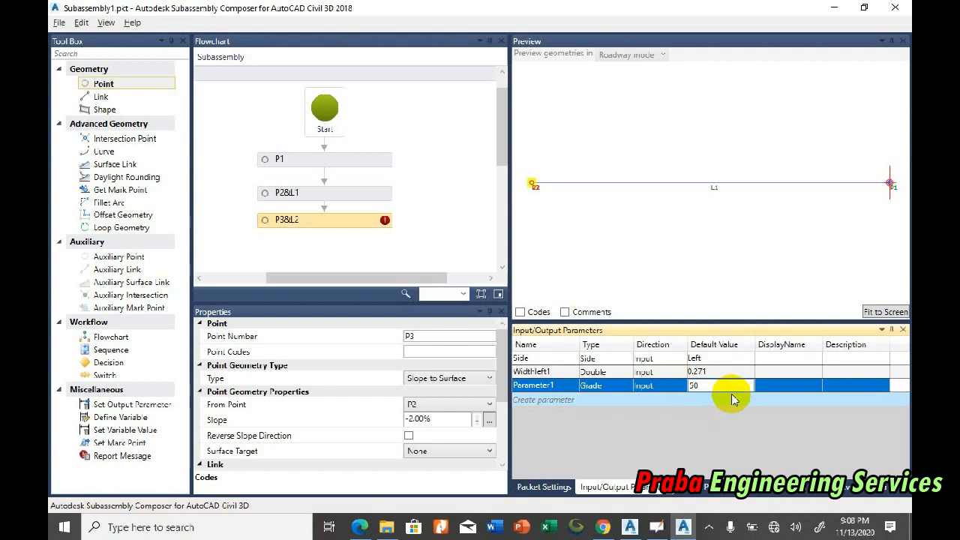
key(Return)
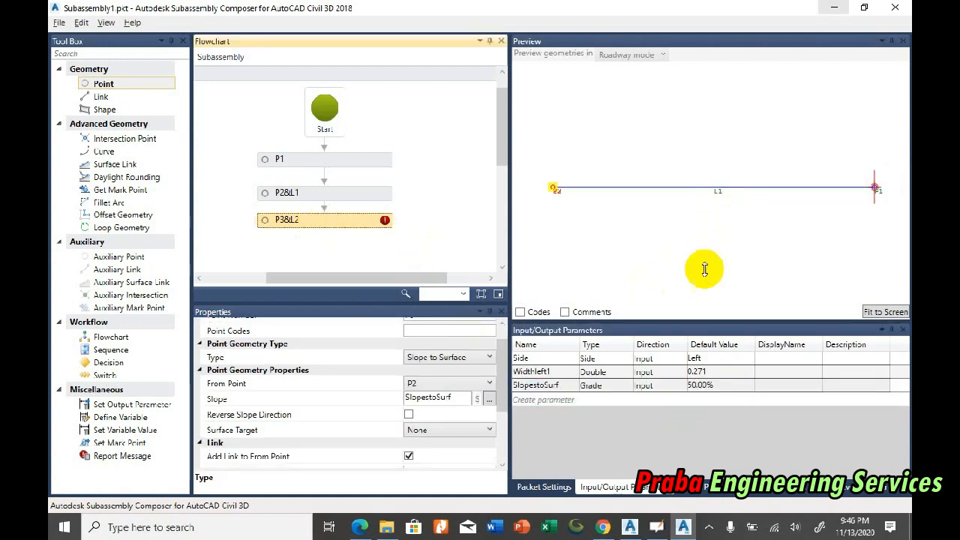
Step: Add a second target parameter of type Surface and name it EG
click(712, 488)
click(643, 363)
click(645, 361)
click(649, 361)
click(649, 361)
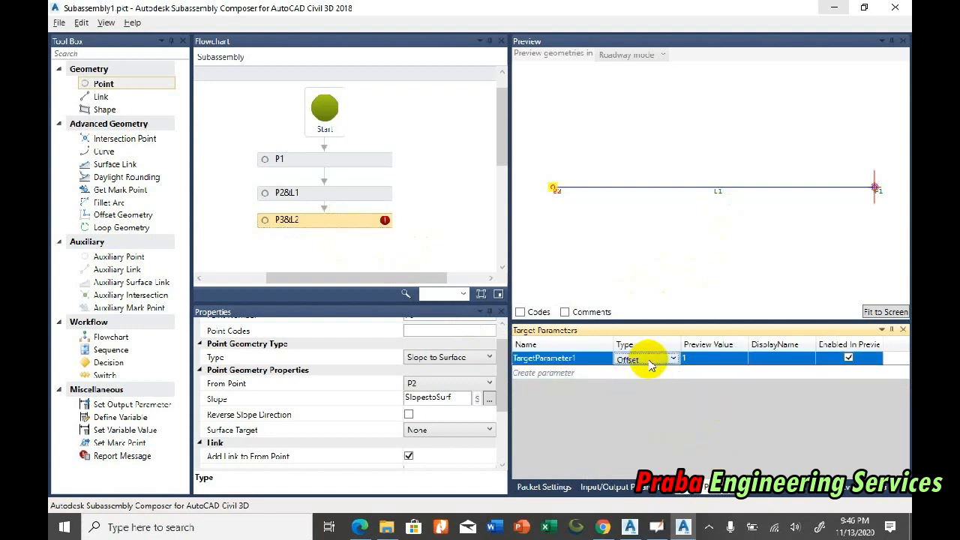
click(559, 375)
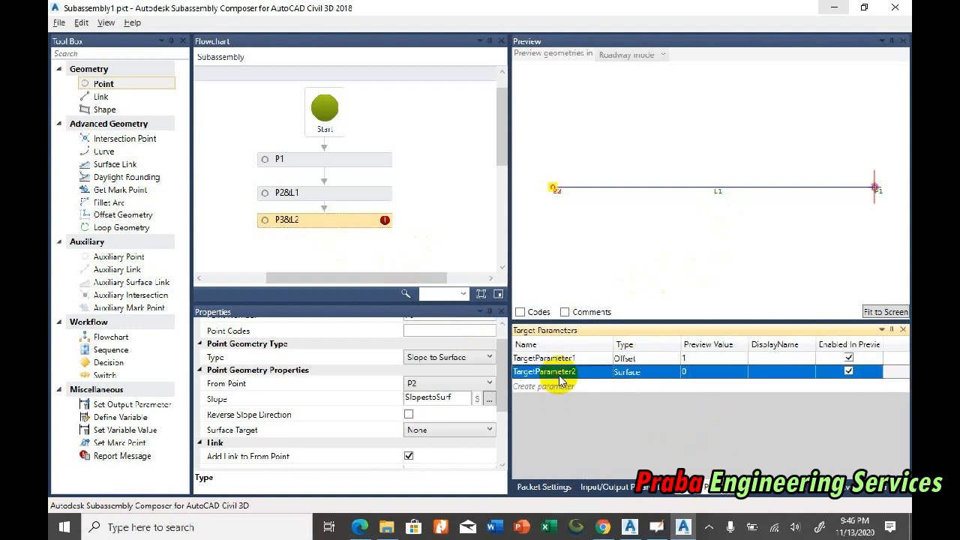
click(516, 373)
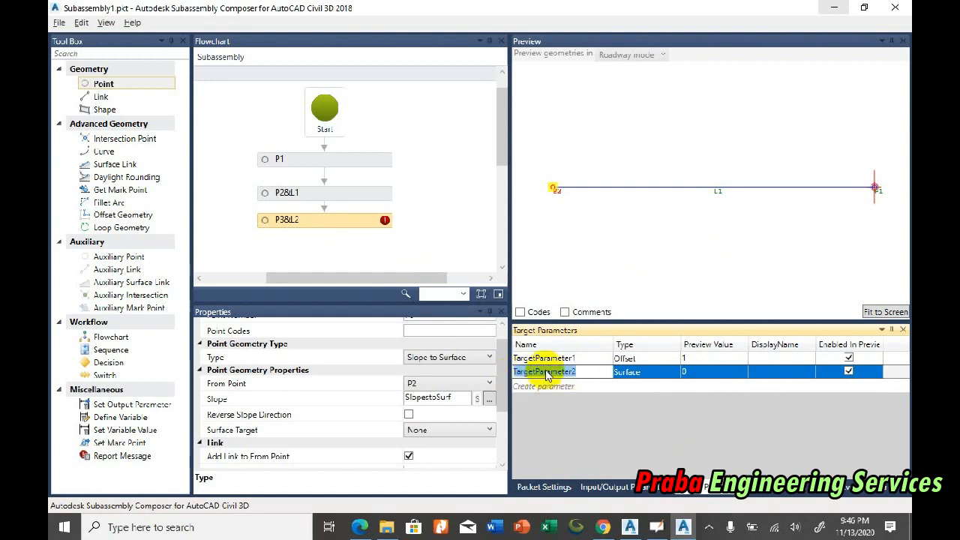
text(EG)
key(Return)
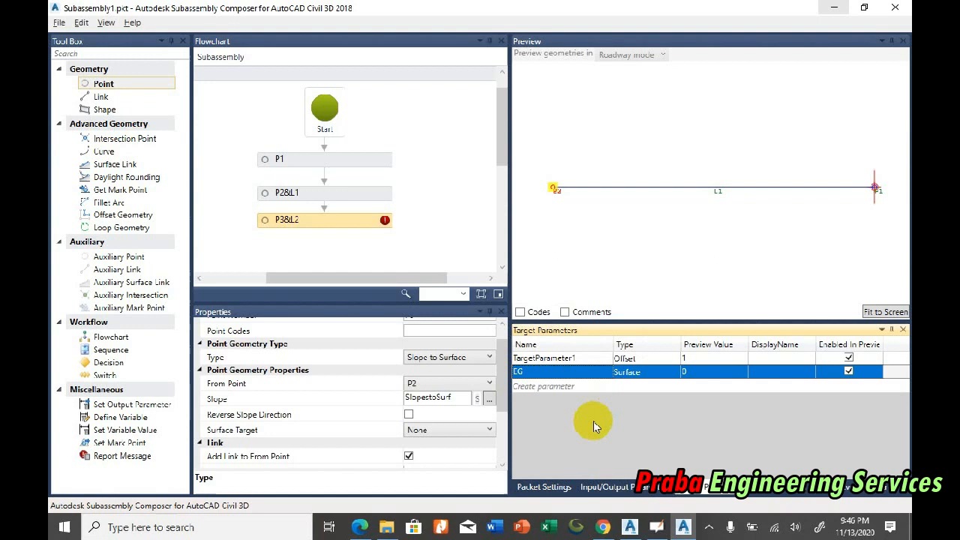
Step: Set the EG surface target's preview value to 1
click(704, 371)
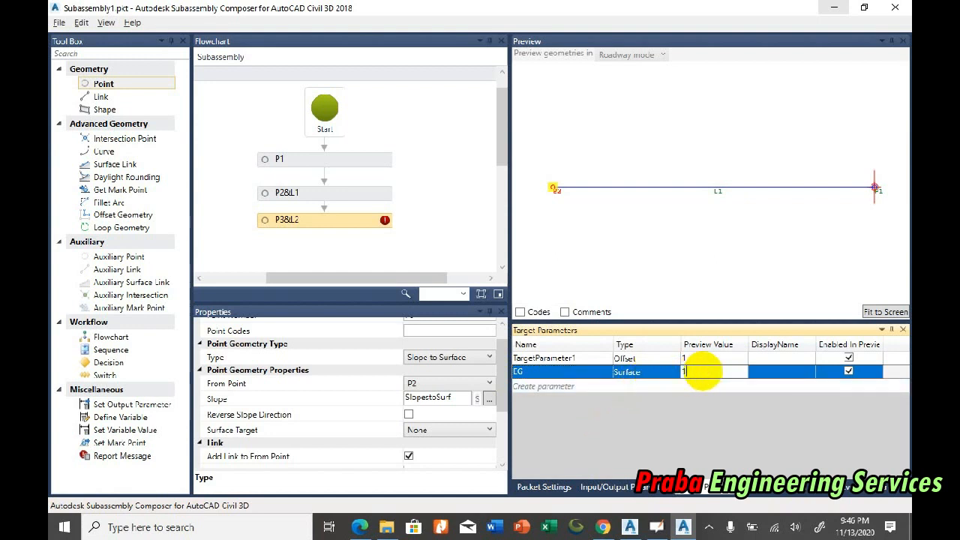
text(1)
key(Return)
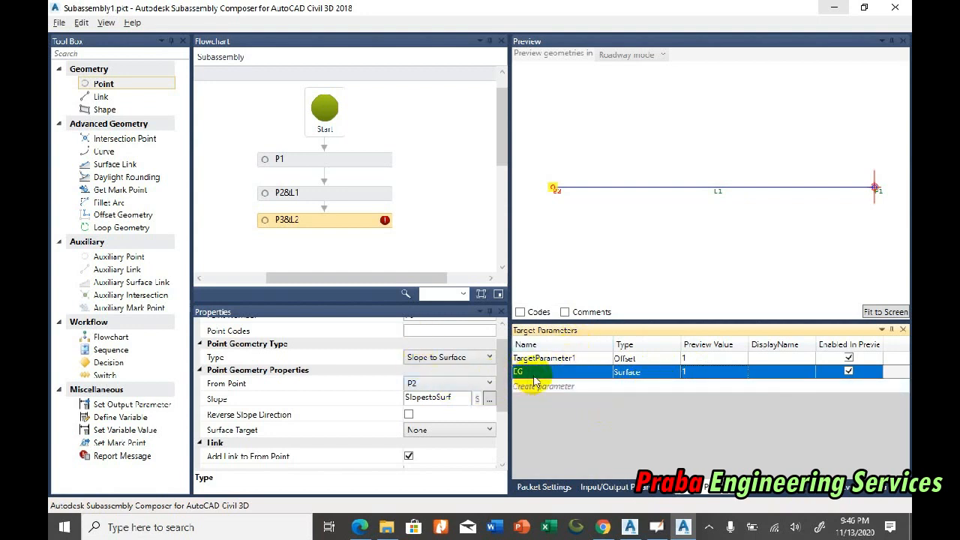
Step: Assign the EG parameter as the surface target of point P3 and fit the preview to the whole geometry
double_click(528, 372)
right_click(526, 372)
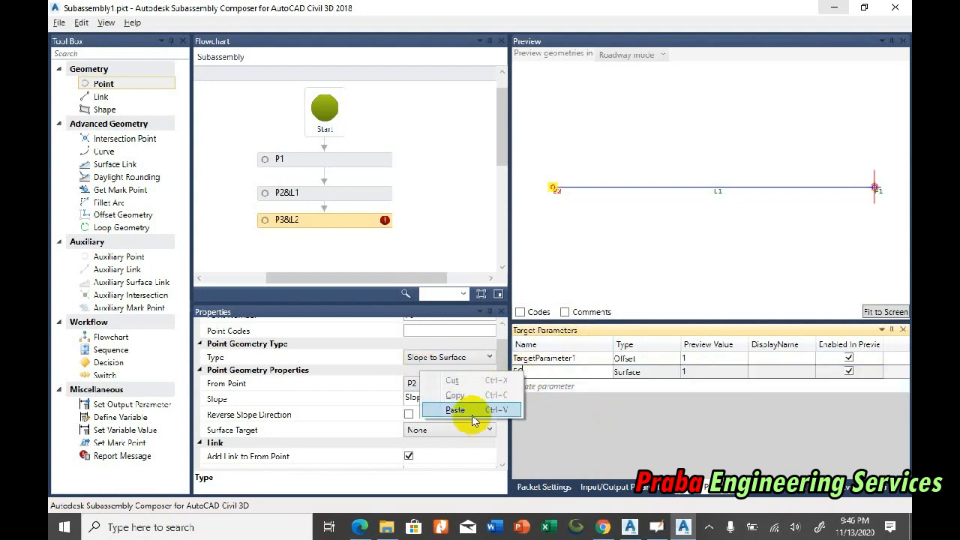
click(538, 376)
drag(538, 377, 505, 369)
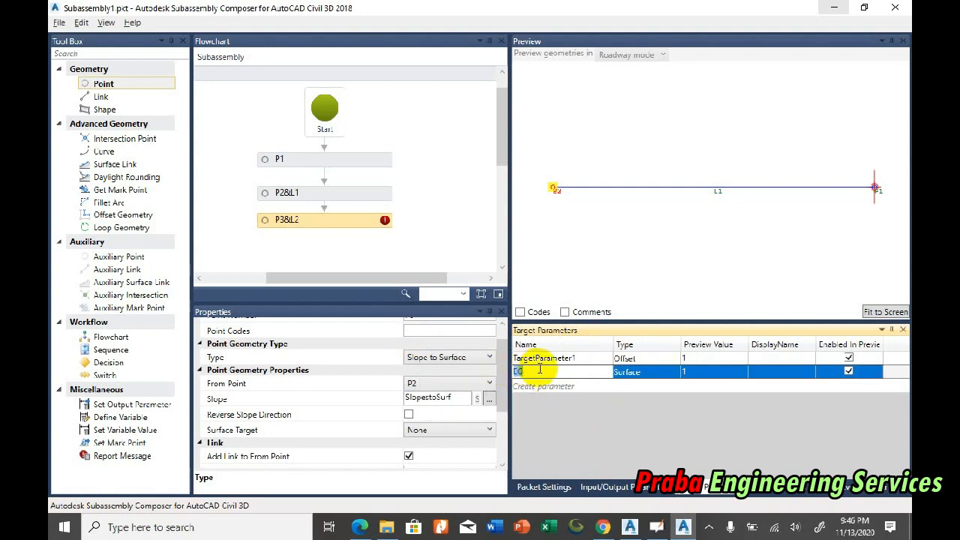
click(321, 216)
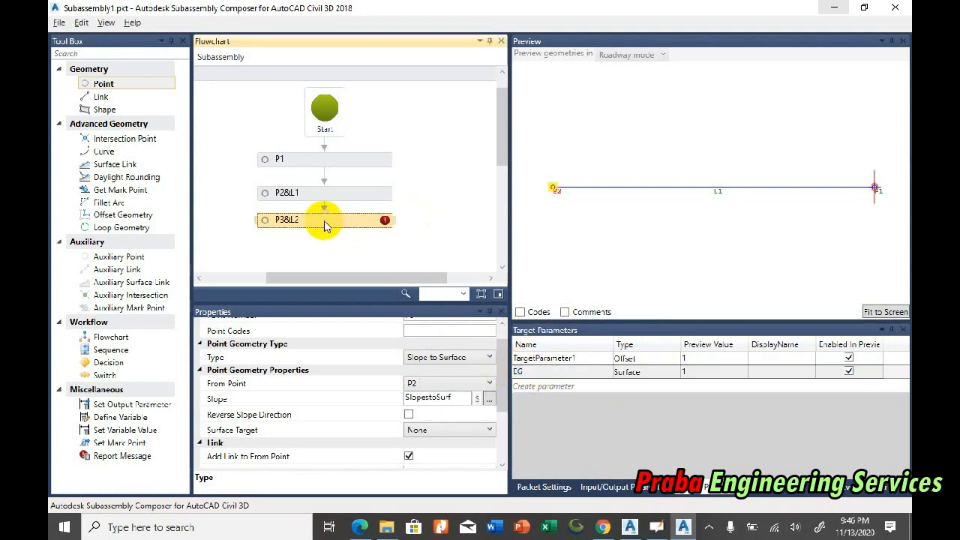
click(501, 405)
drag(502, 401, 503, 403)
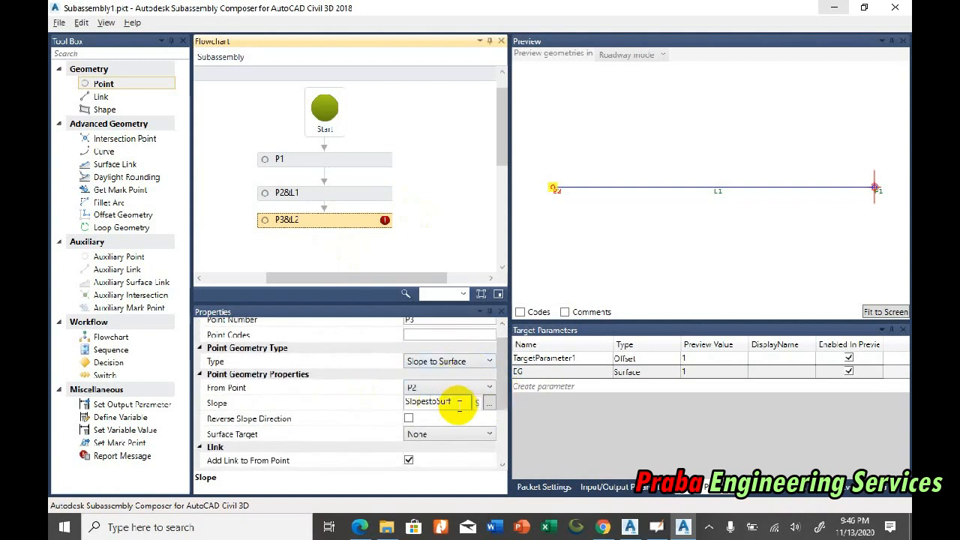
click(441, 433)
click(425, 461)
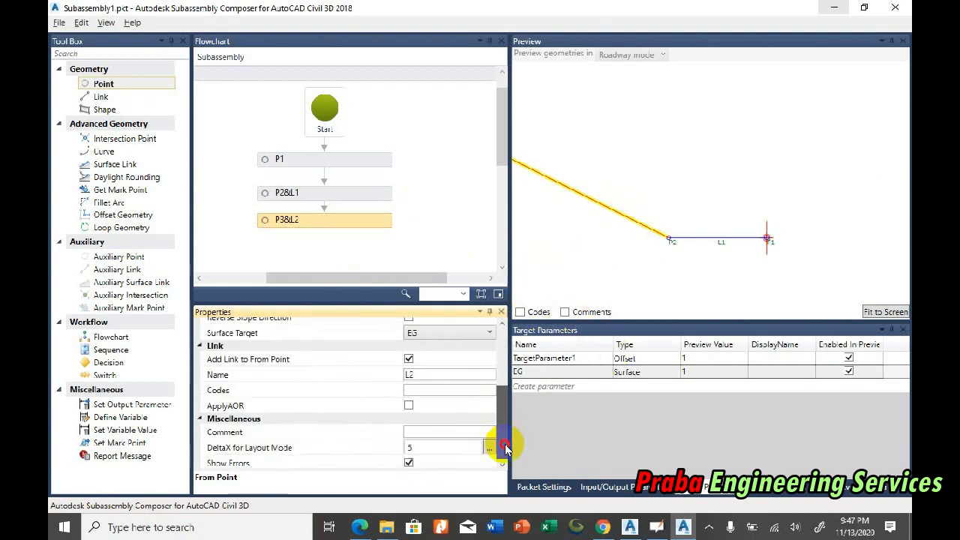
click(874, 313)
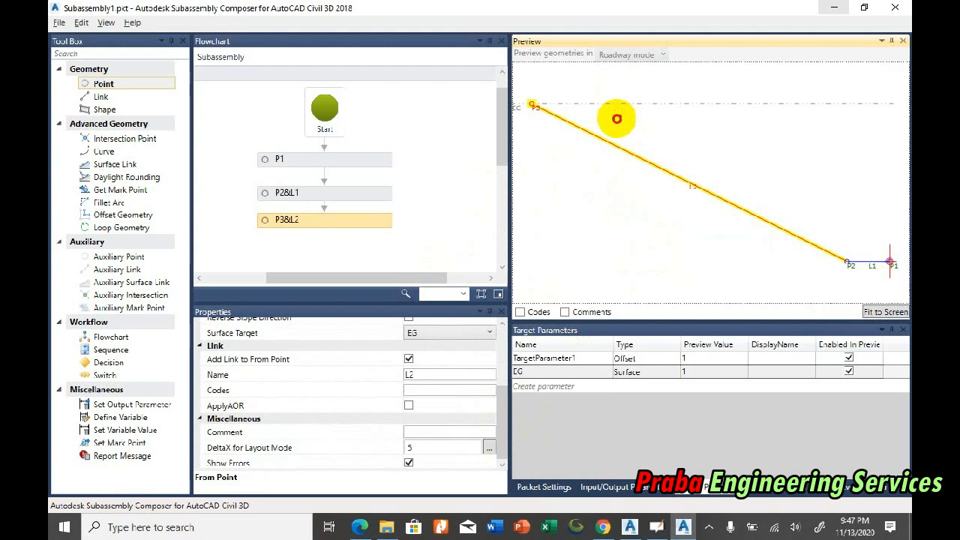
click(534, 106)
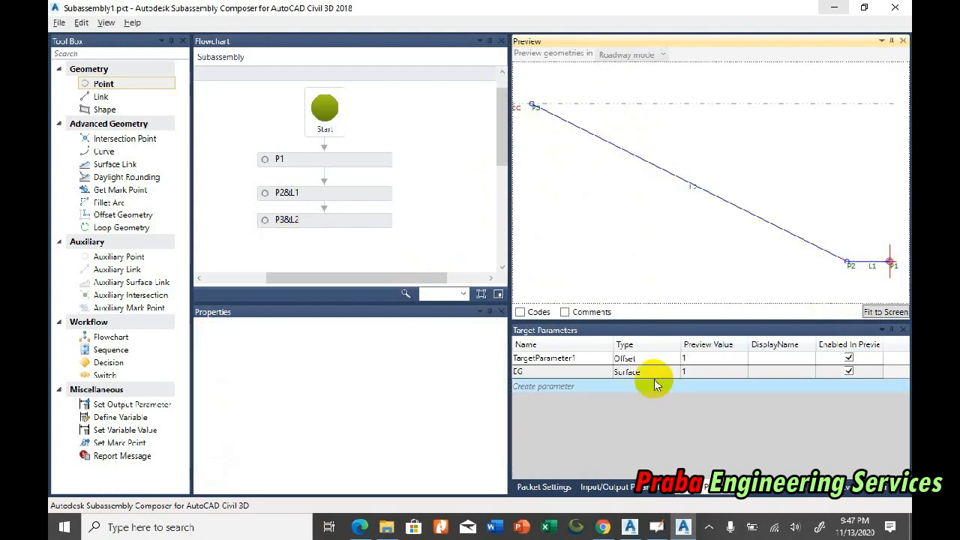
Step: Set the EG surface target's preview value to 2
click(696, 372)
click(697, 372)
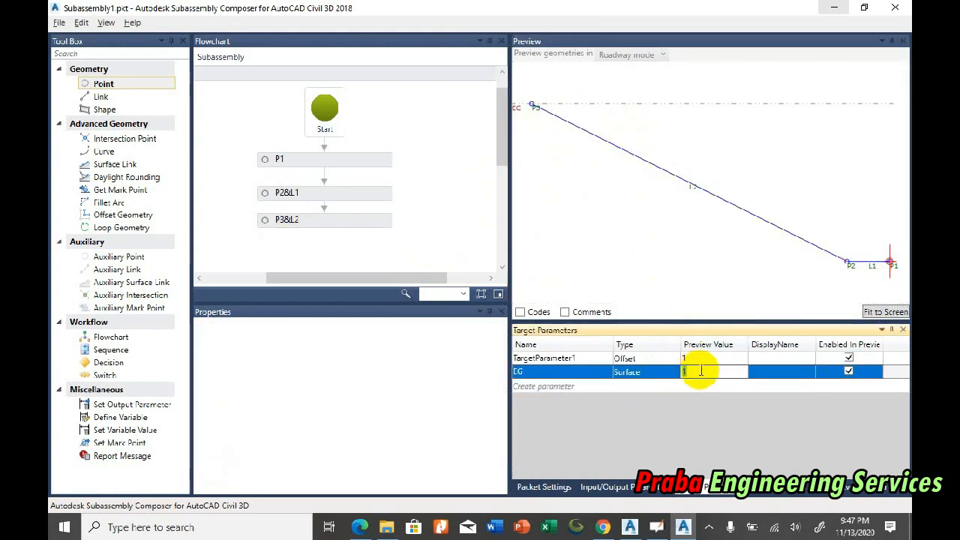
text(2)
key(Return)
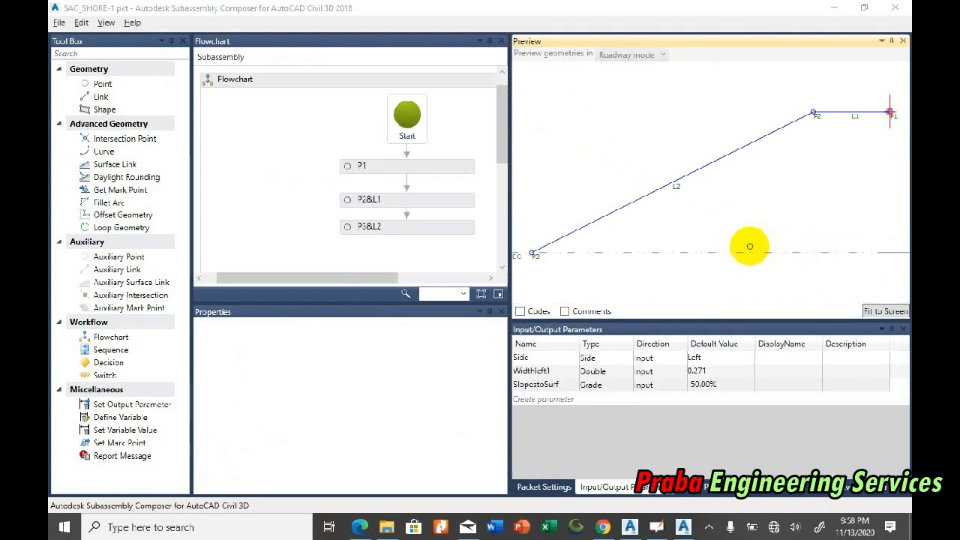
Step: Raise the EG surface line in the preview from just below link L1 to above it to test link L2
scroll(744, 278, down, 2)
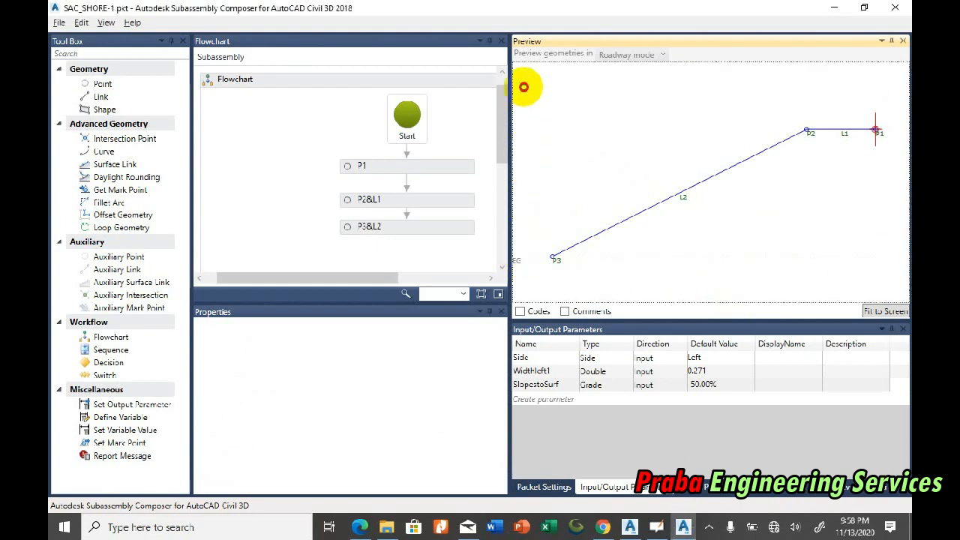
drag(515, 263, 517, 165)
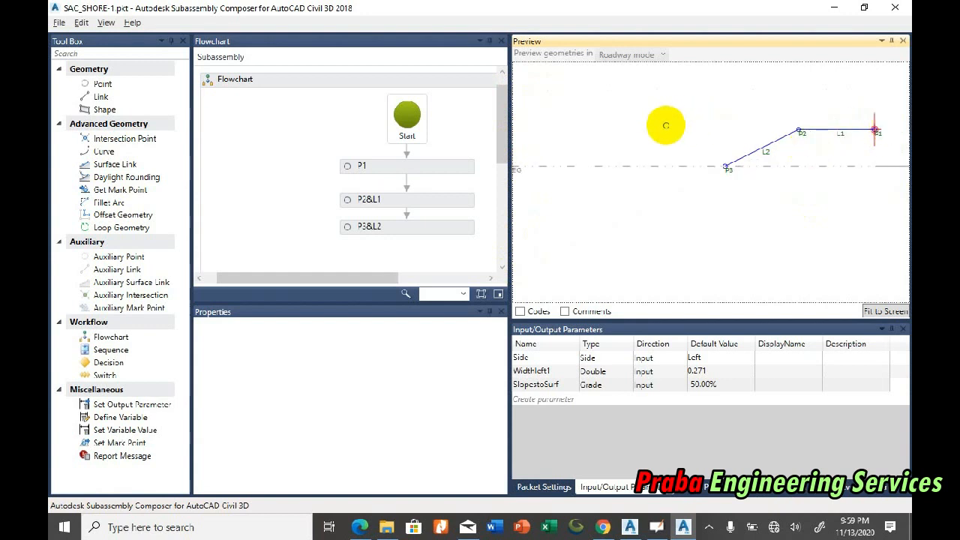
click(724, 166)
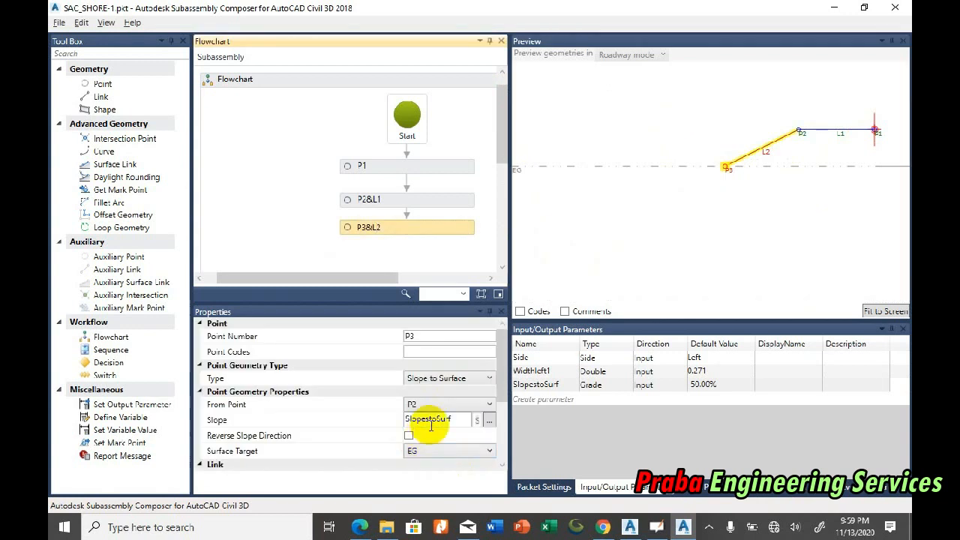
scroll(778, 135, up, 6)
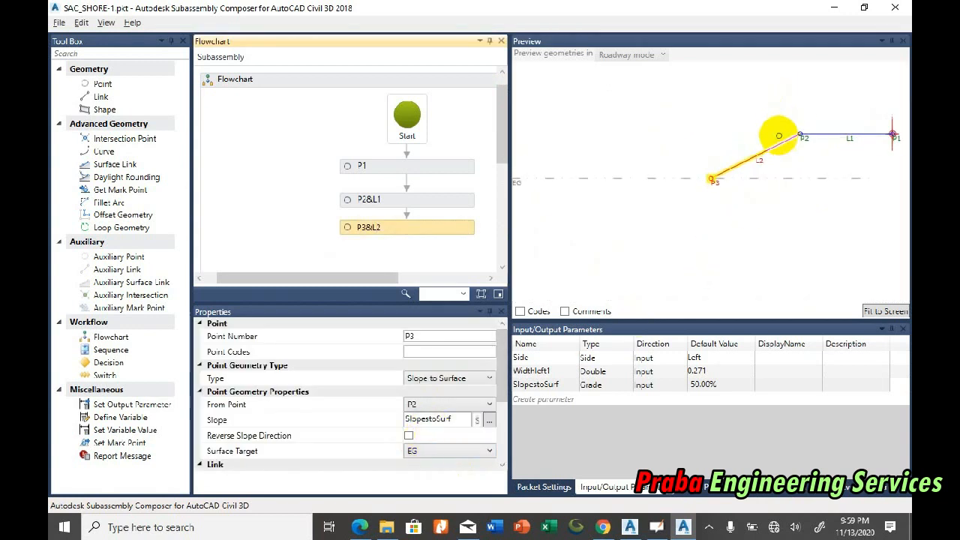
scroll(637, 239, down, 1)
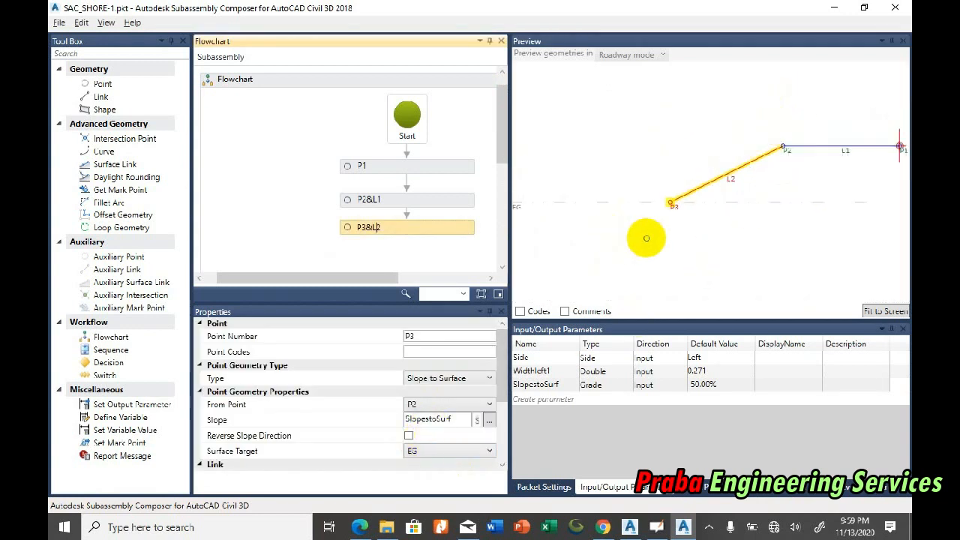
click(517, 207)
drag(517, 206, 528, 111)
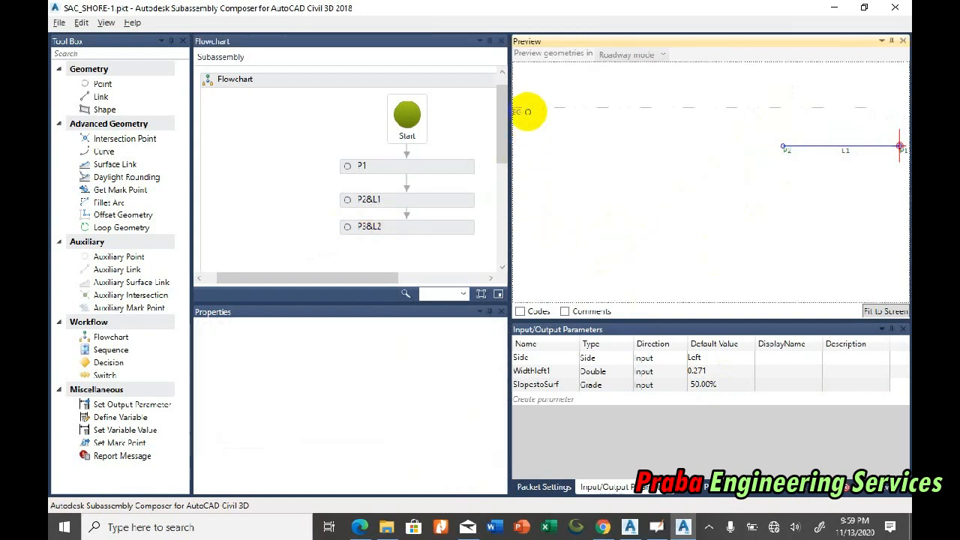
Step: Set the SlopestoSurf grade parameter's default value to 50% for the raised surface
click(428, 227)
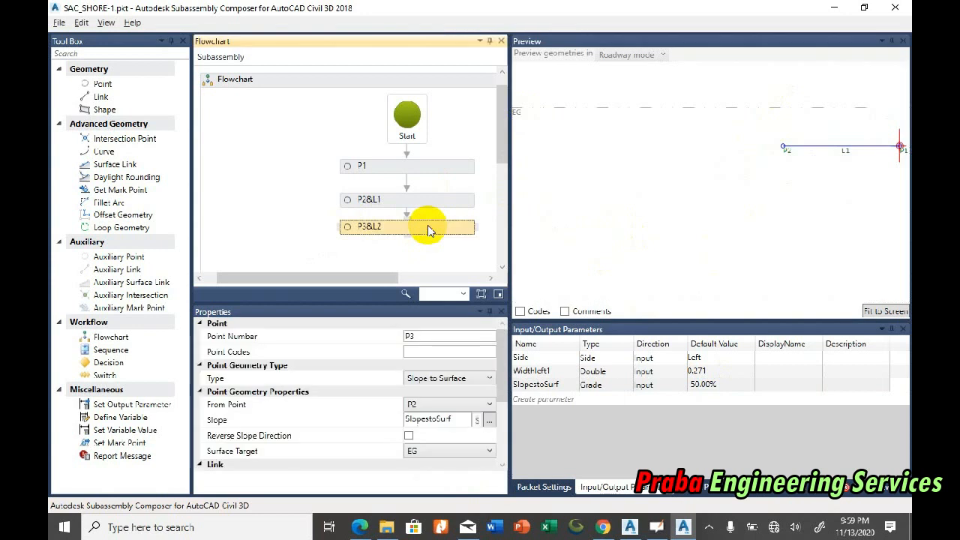
click(714, 388)
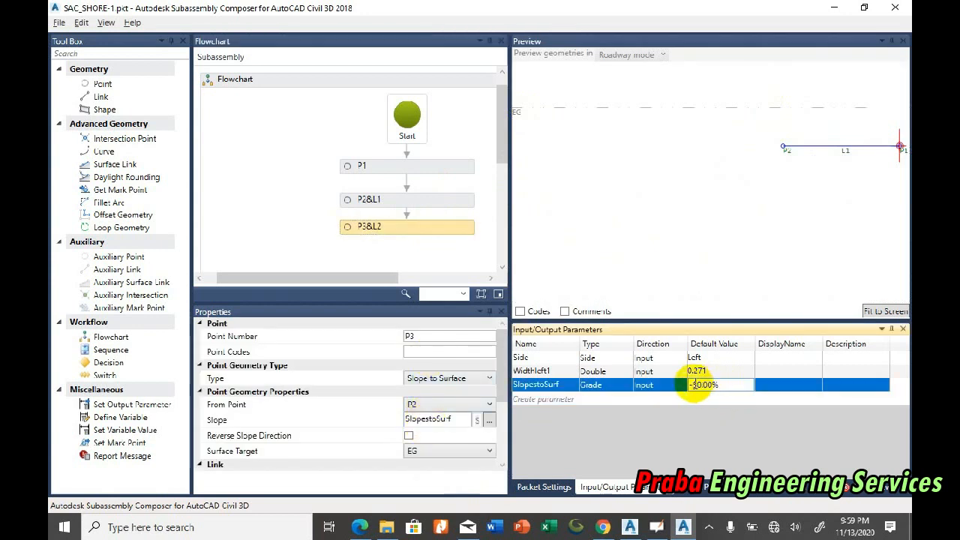
click(693, 385)
key(BackSpace)
key(Return)
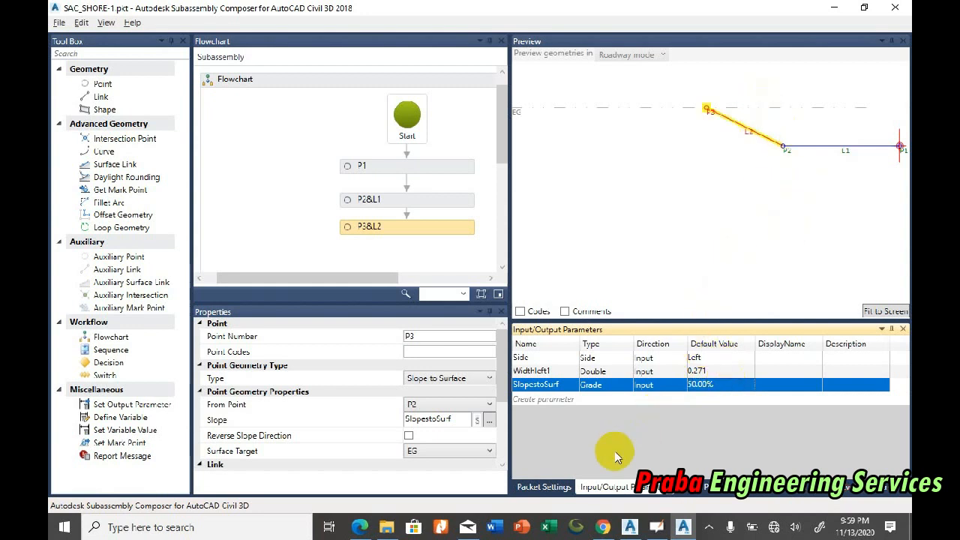
Step: Lower the EG surface line below link L1 in the preview and set its preview value to -0.5
click(701, 487)
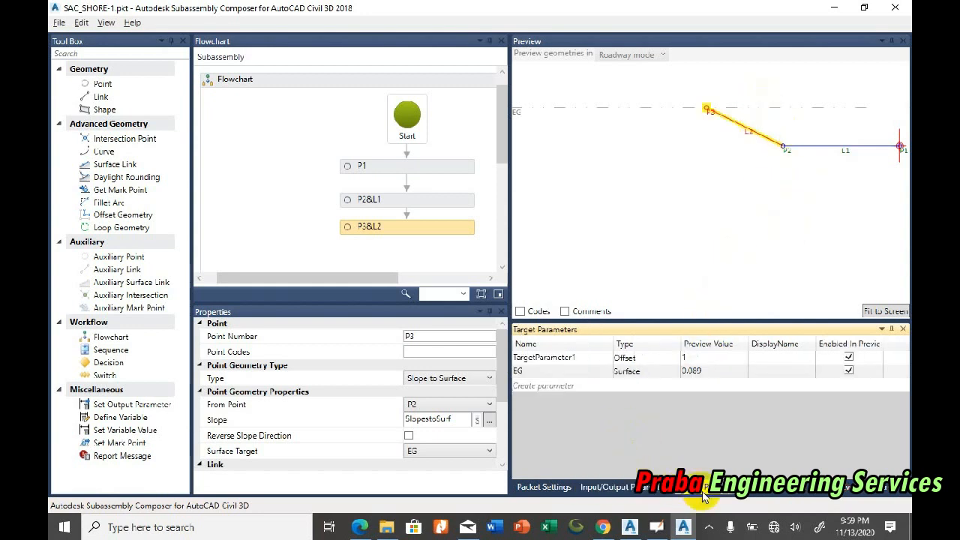
double_click(693, 370)
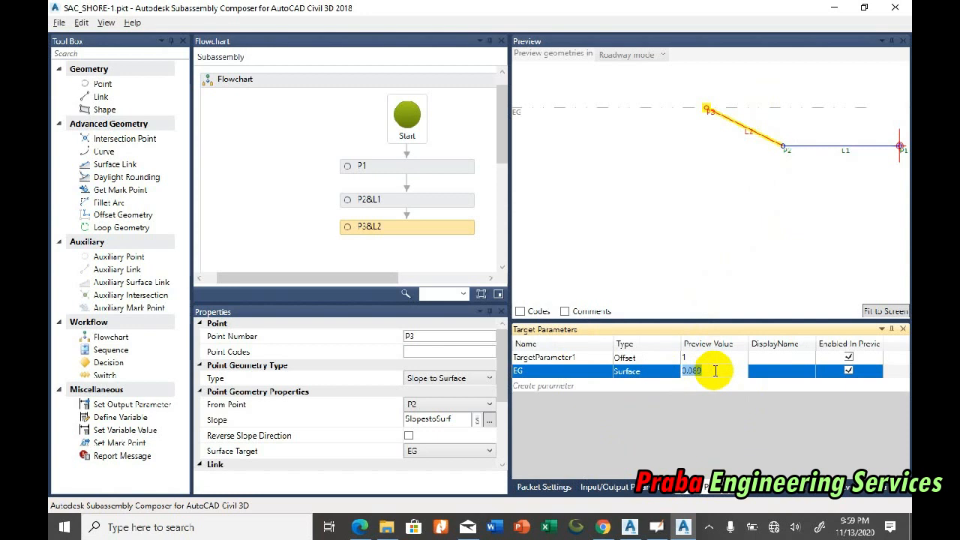
drag(518, 108, 533, 199)
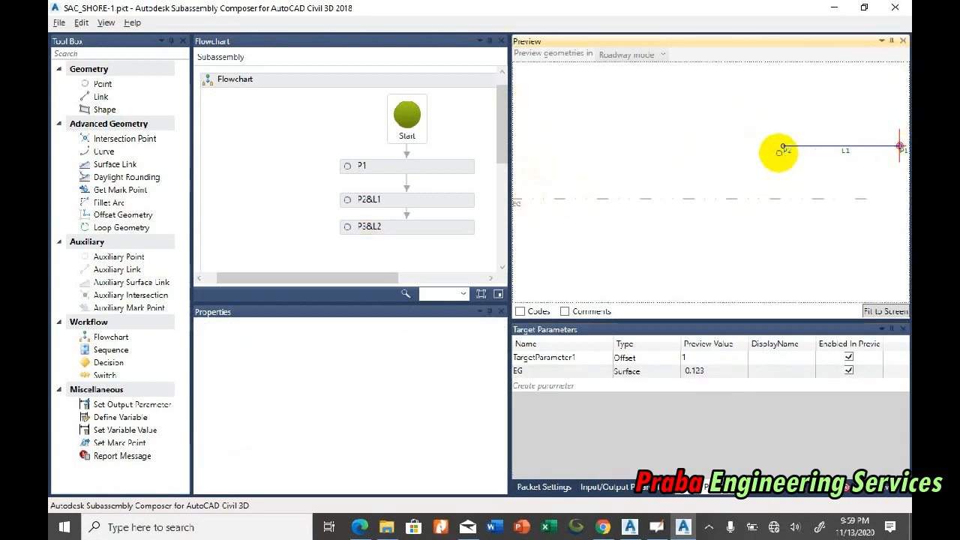
double_click(698, 371)
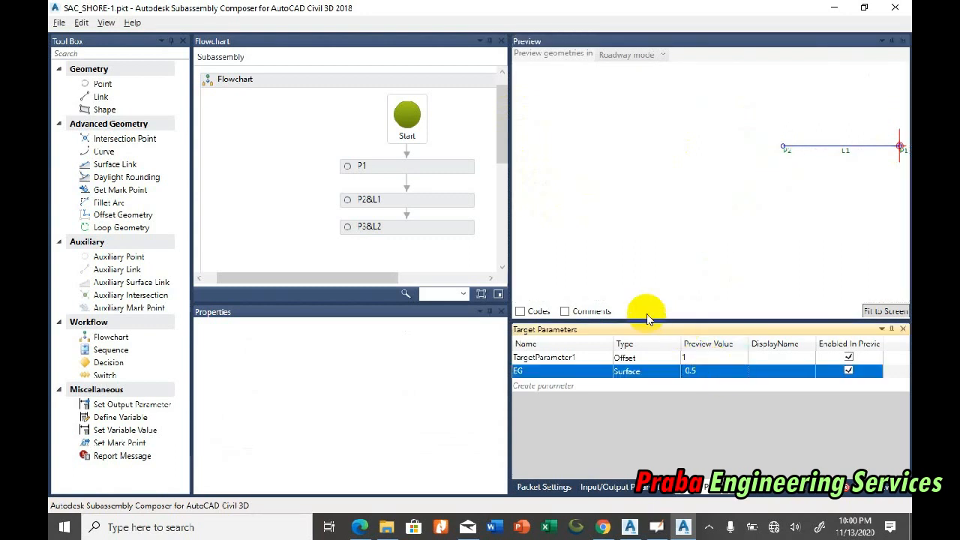
Step: Set the SlopestoSurf grade parameter's default value to -50% and fit the preview to the geometry
click(381, 229)
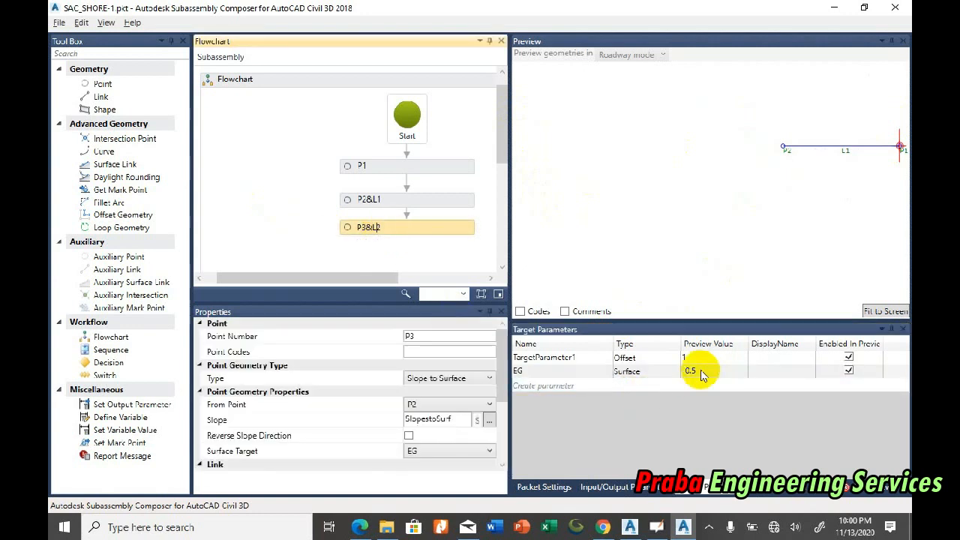
click(615, 487)
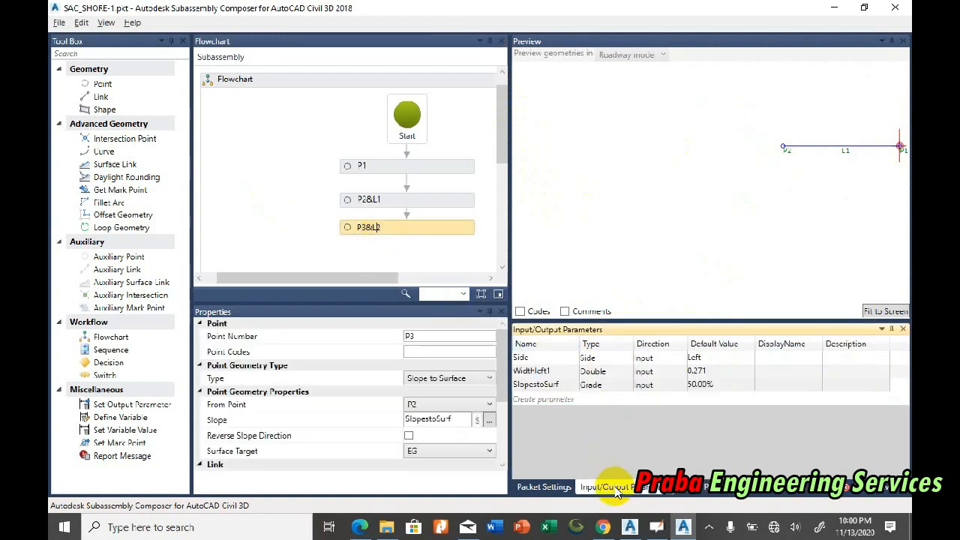
click(693, 385)
click(691, 386)
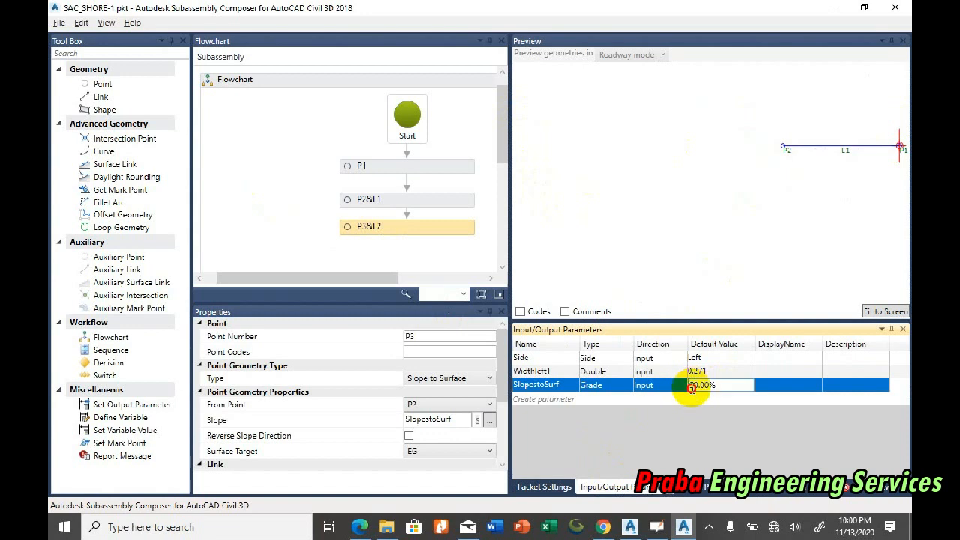
key(Return)
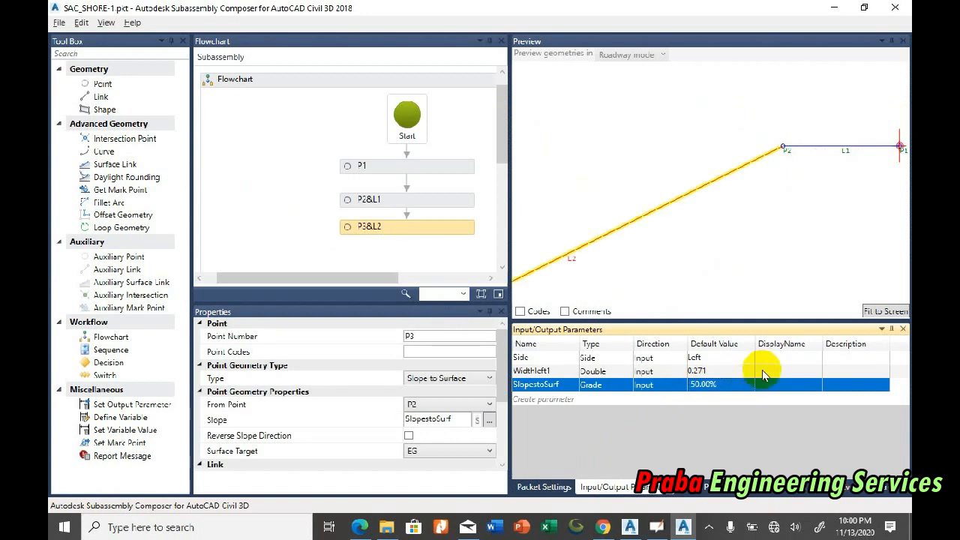
click(885, 311)
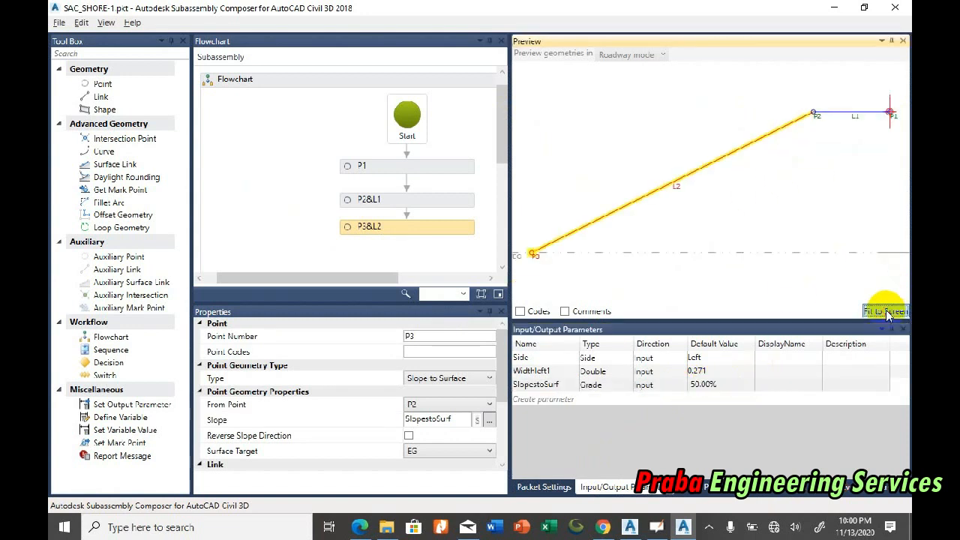
scroll(780, 214, down, 1)
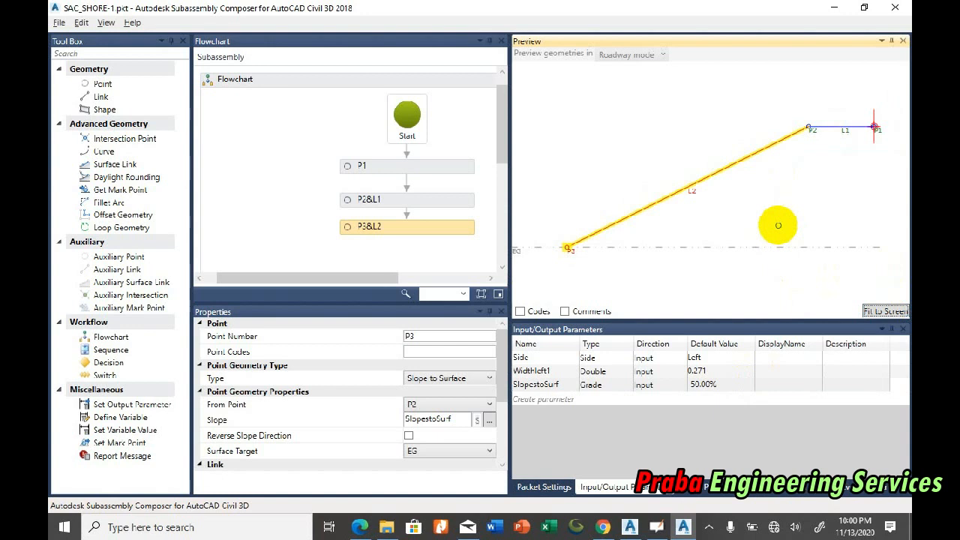
Step: Switch to the causeway section in Civil 3D and draw a horizontal line below the toe, spanning its bottom edge
click(632, 527)
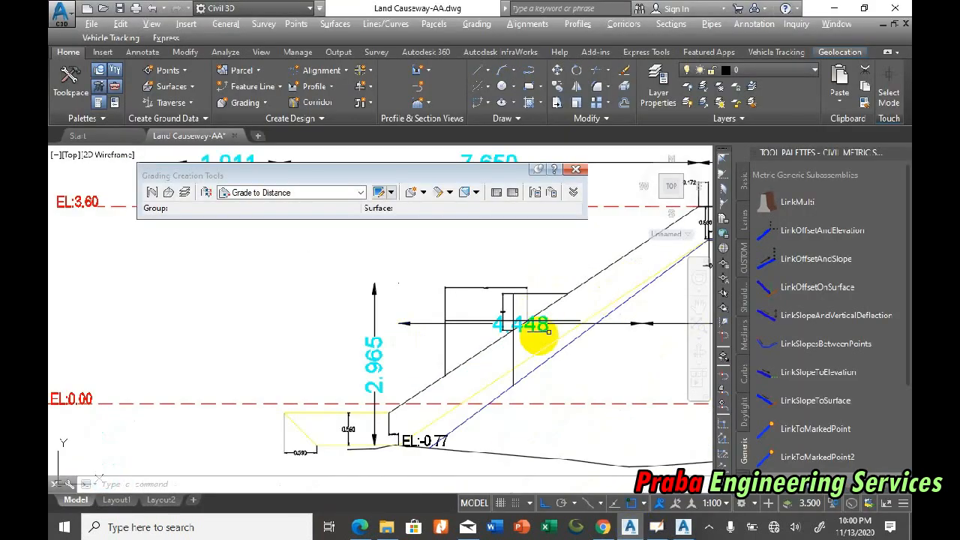
scroll(548, 331, down, 2)
scroll(561, 318, up, 4)
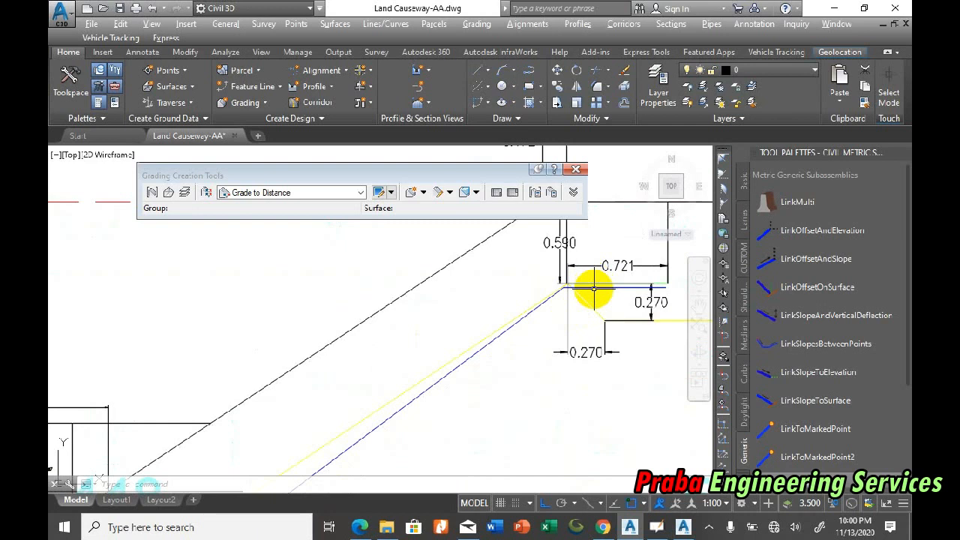
scroll(688, 285, down, 5)
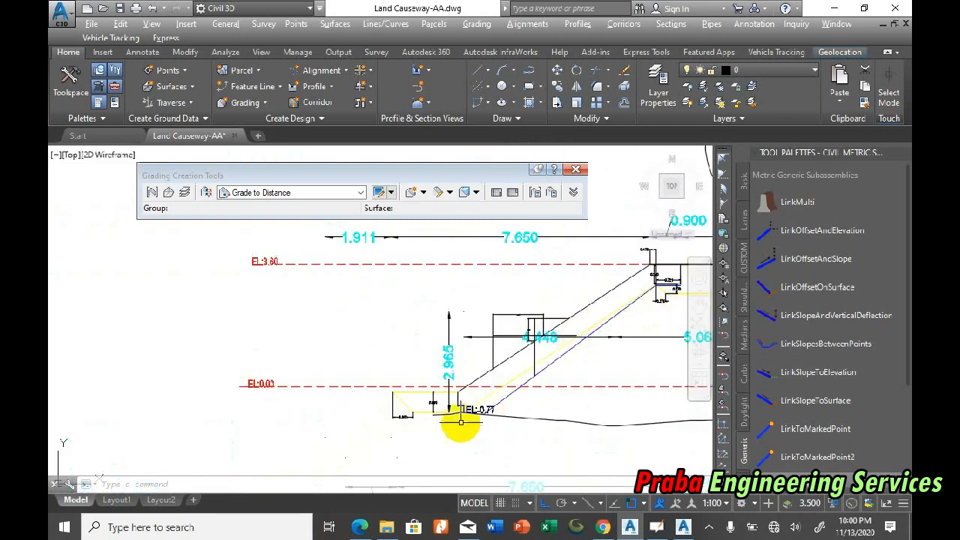
scroll(460, 422, up, 3)
scroll(494, 405, up, 2)
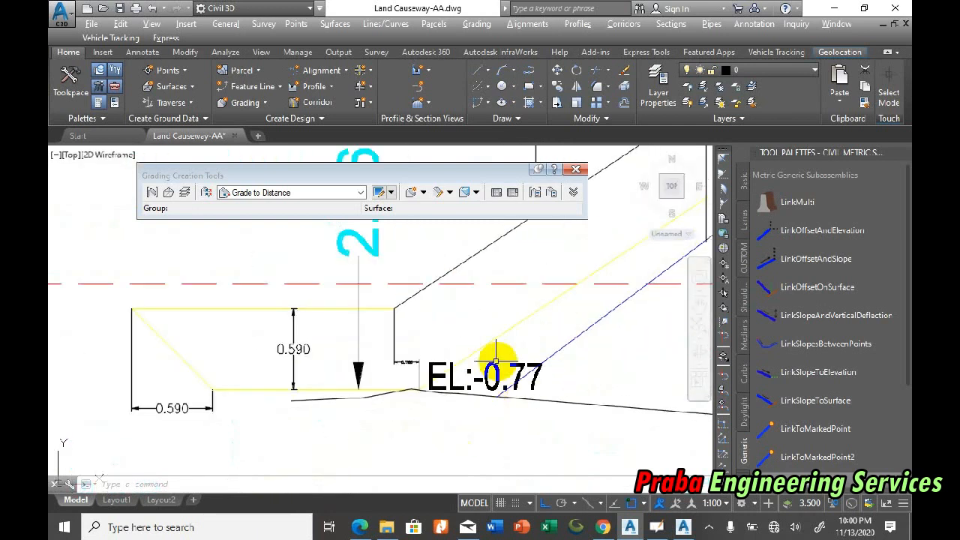
click(479, 70)
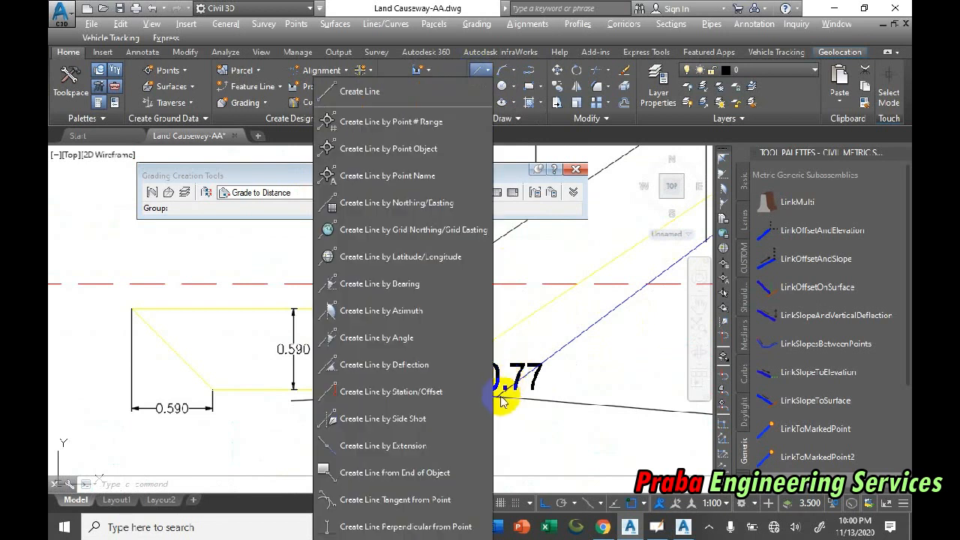
click(360, 91)
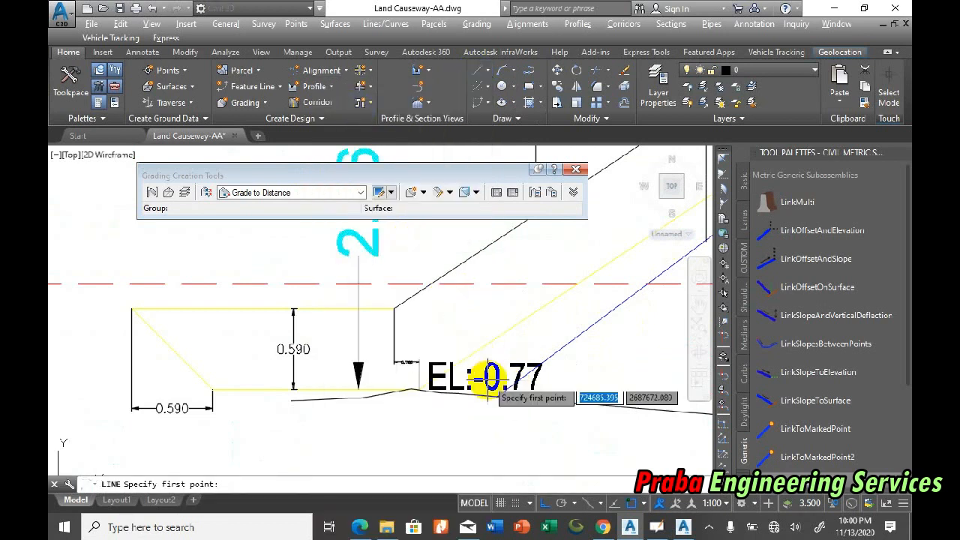
click(412, 389)
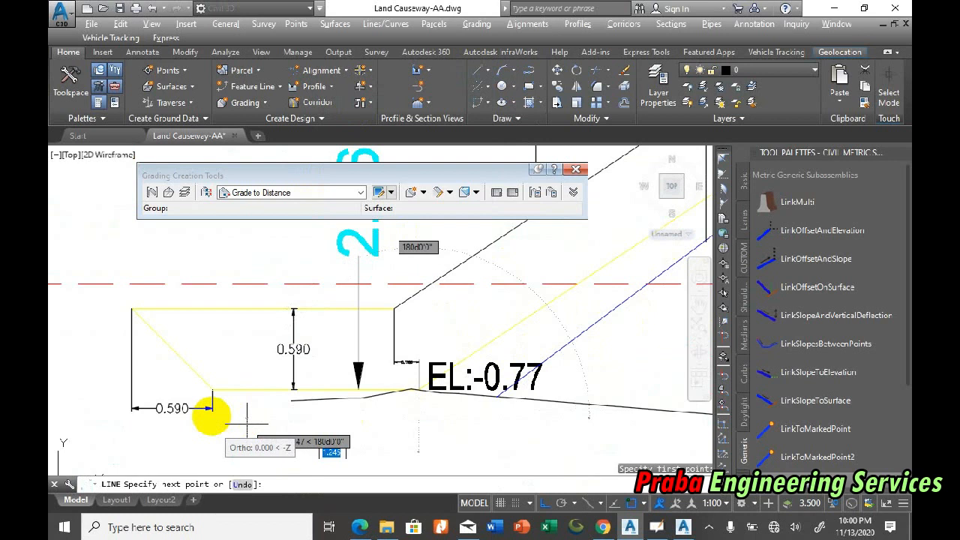
click(225, 418)
key(Escape)
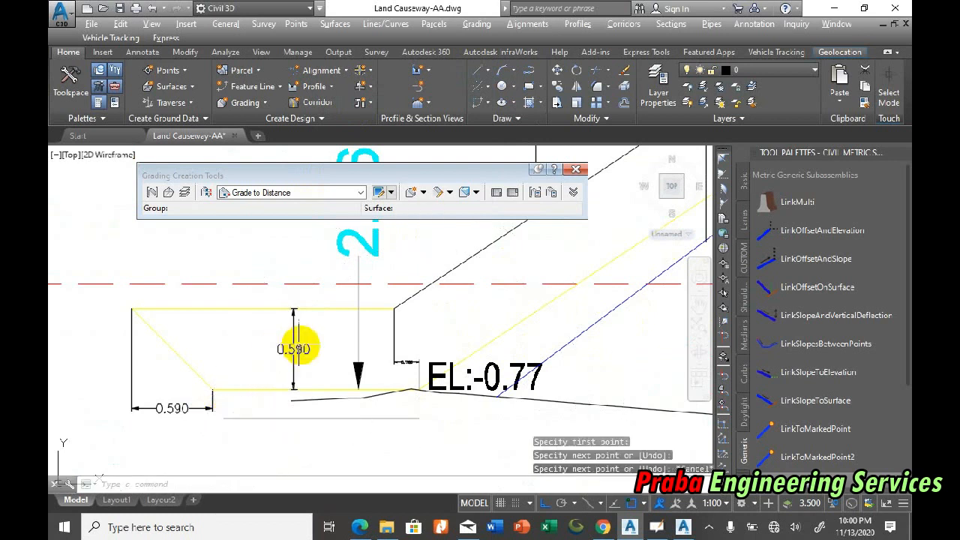
Step: Add an aligned dimension along the toe's bottom edge, placing the dimension line just above that edge
text(dal)
key(Return)
click(213, 390)
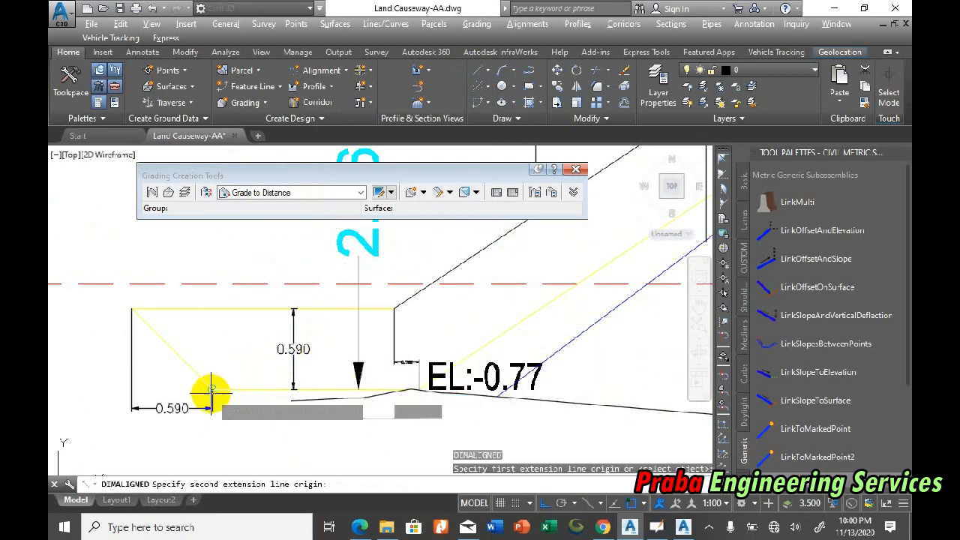
click(423, 390)
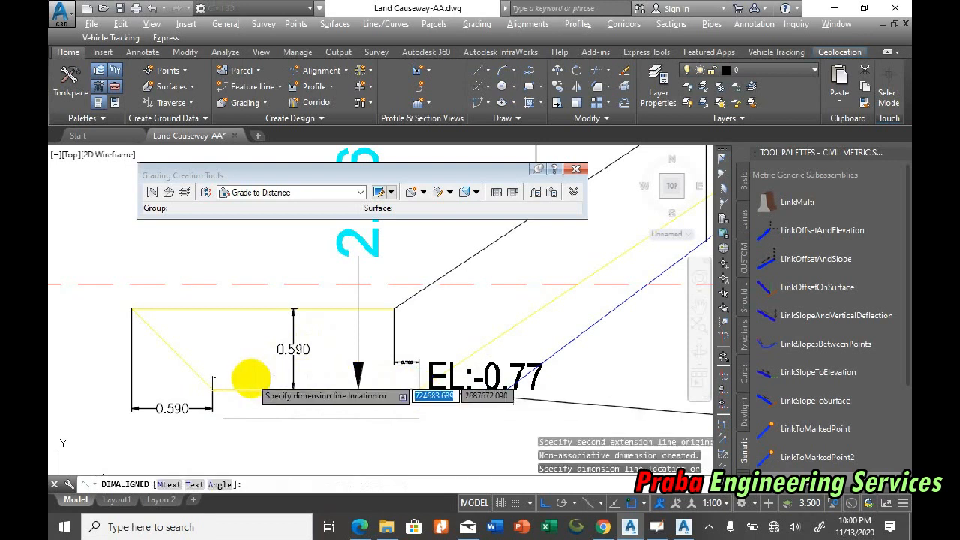
scroll(231, 379, down, 1)
scroll(231, 378, down, 1)
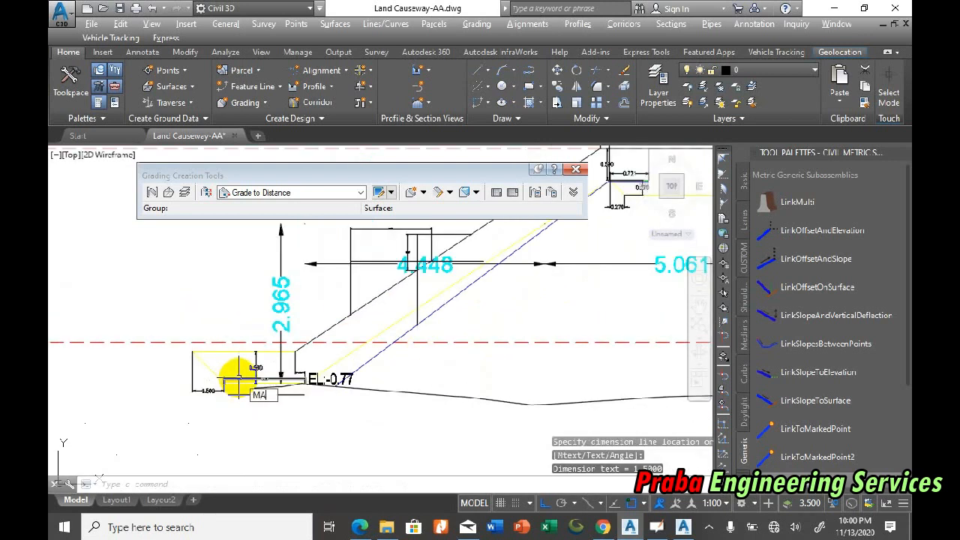
Step: Match the new bottom-edge dimension's properties to the existing 0.590 horizontal dimension of the toe
text(MA)
key(Return)
click(212, 386)
scroll(240, 374, up, 3)
click(267, 361)
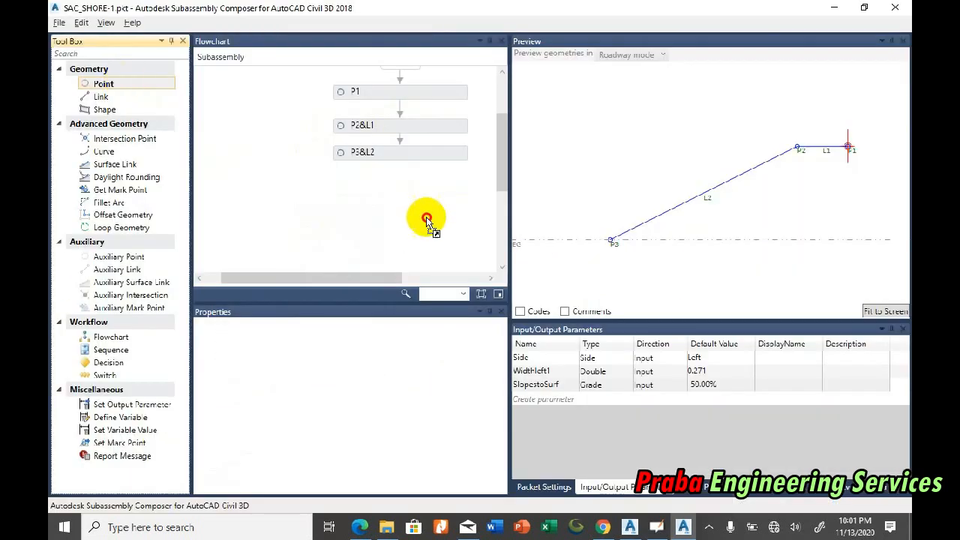
Step: Switch to Subassembly Composer and add point P4, linked from P3, after P3&L2 in the flowchart
drag(429, 215, 428, 194)
click(413, 176)
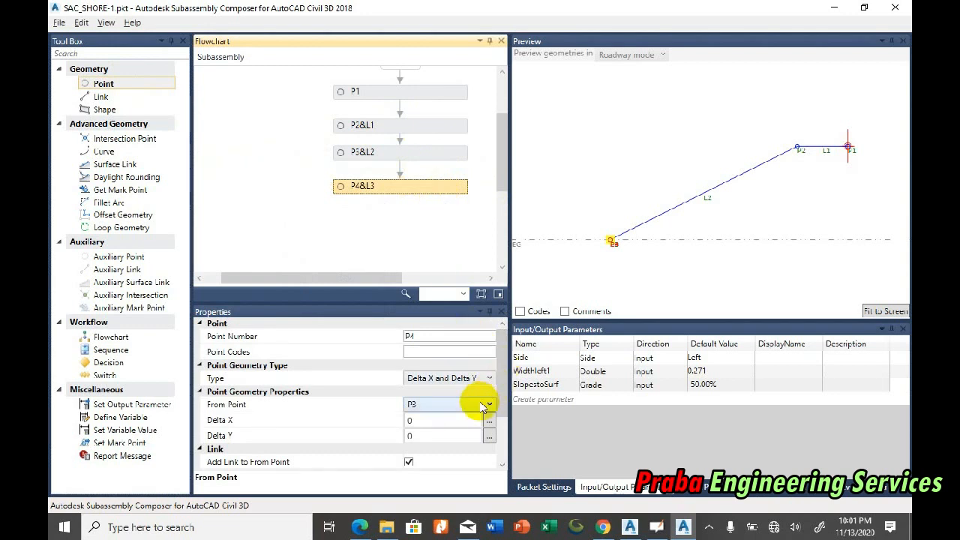
click(877, 312)
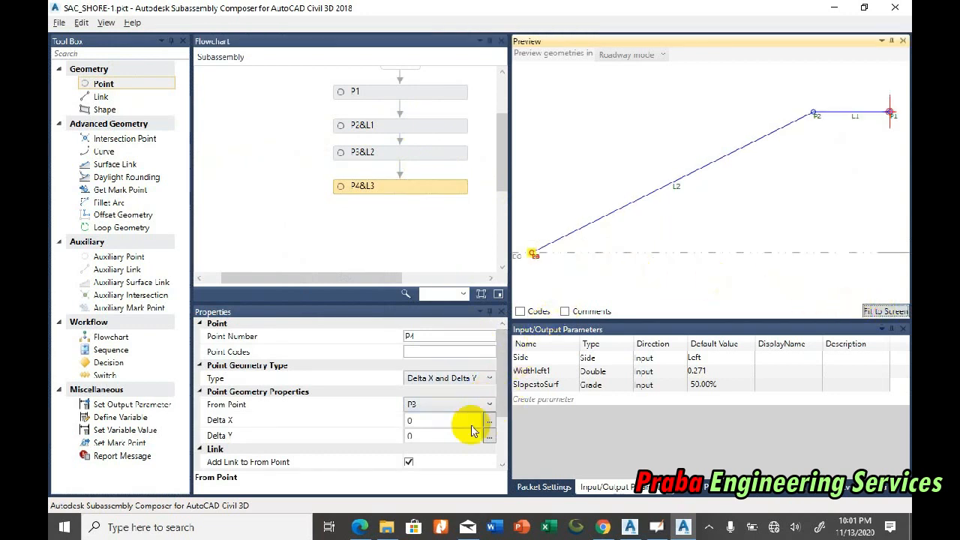
Step: Try the Slope and Delta Y geometry type for point P4 and return it to Delta X and Delta Y
click(462, 378)
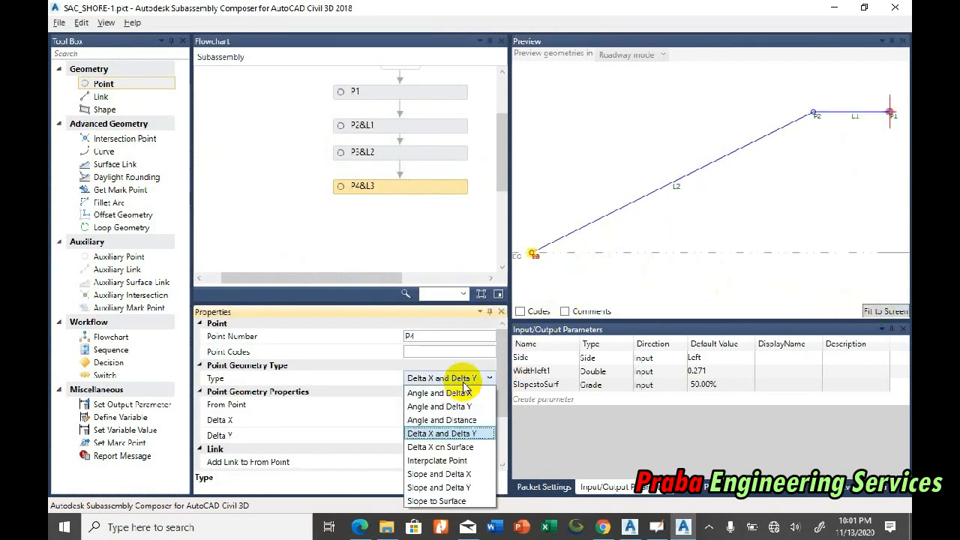
click(448, 487)
click(866, 314)
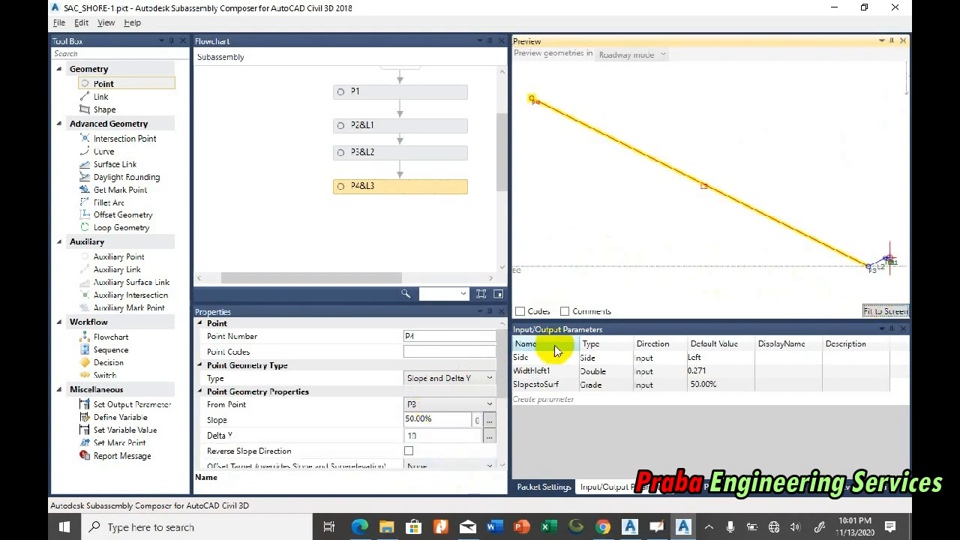
click(458, 379)
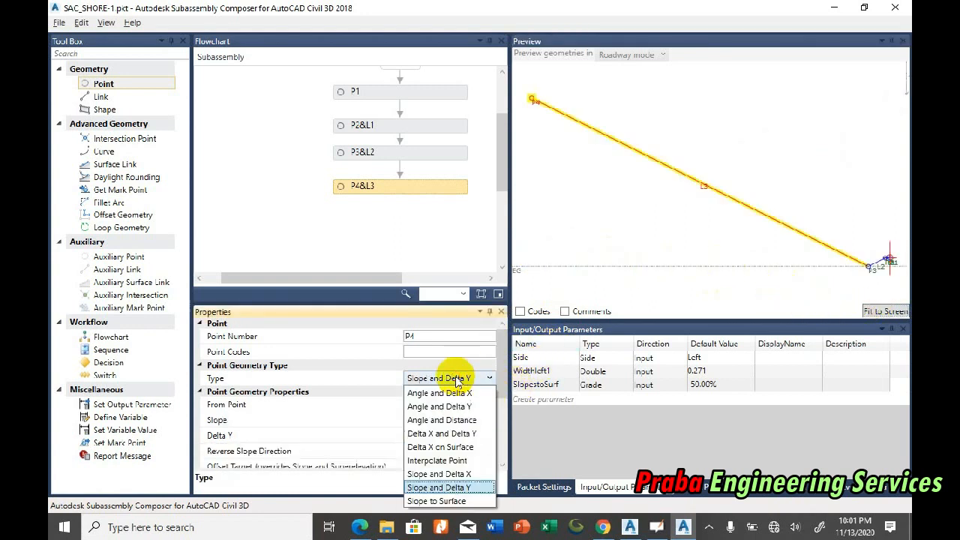
click(464, 438)
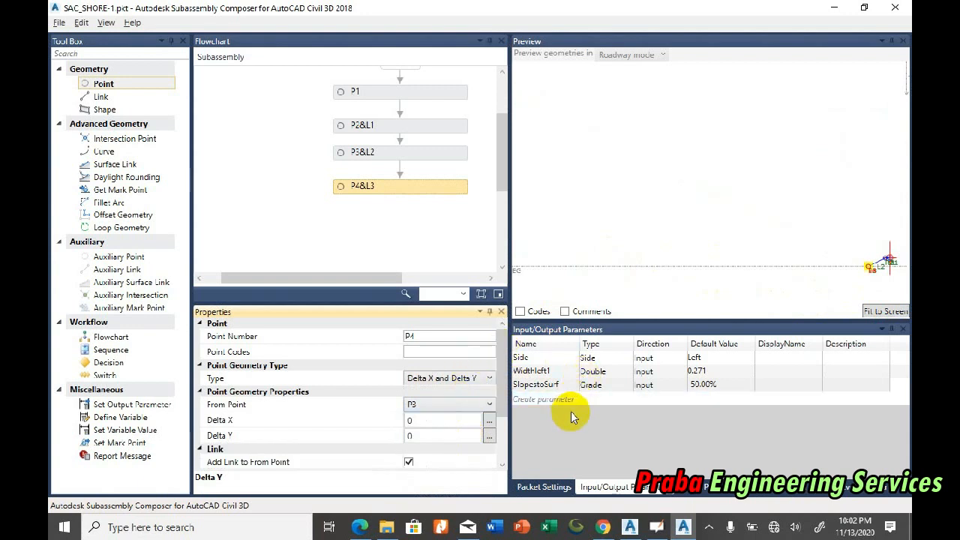
click(883, 310)
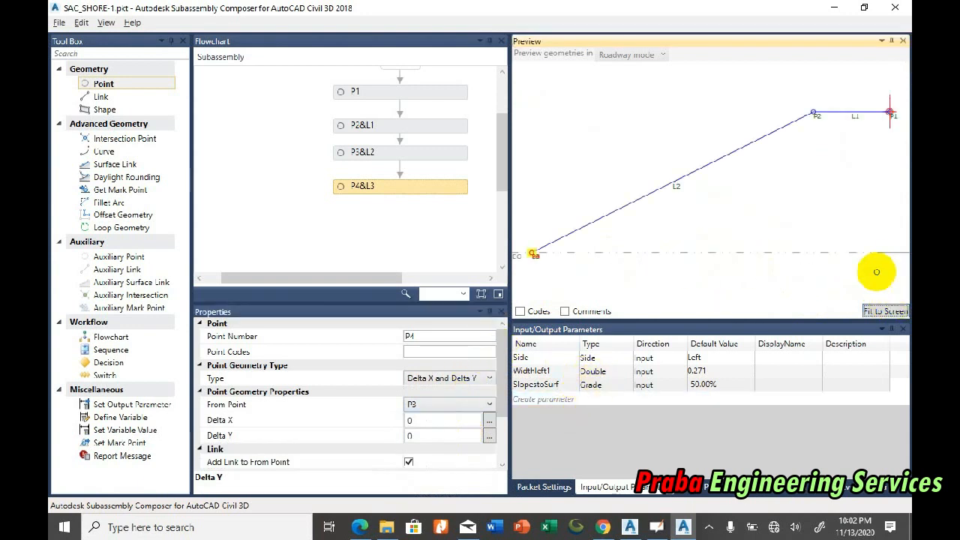
Step: Create a Double input parameter named Widthleft2 with a default value of 1.50
click(405, 125)
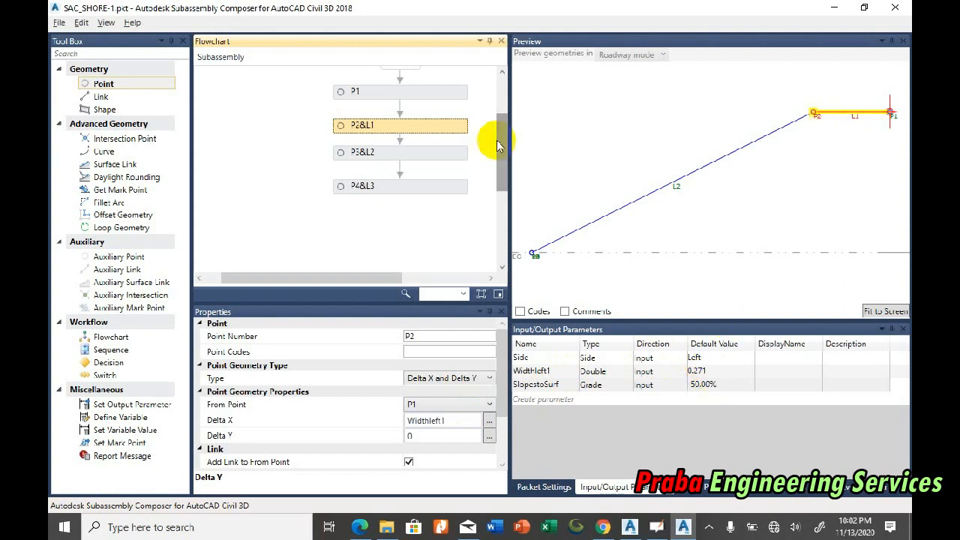
click(543, 399)
click(553, 371)
click(555, 371)
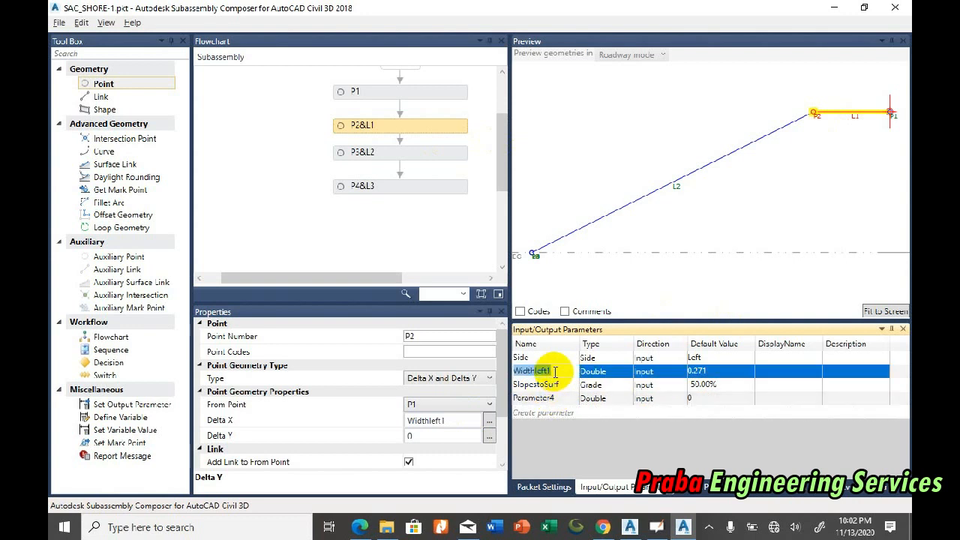
click(552, 398)
click(565, 398)
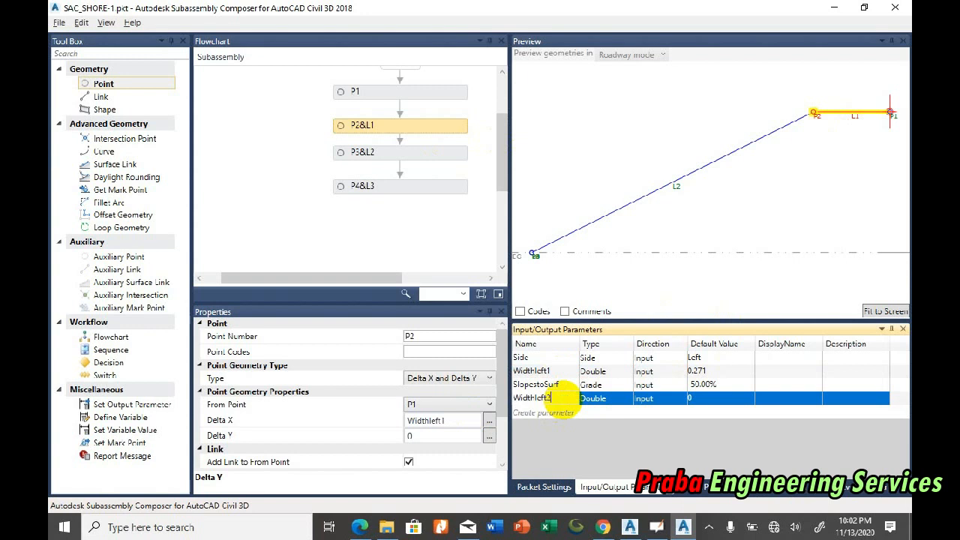
click(717, 399)
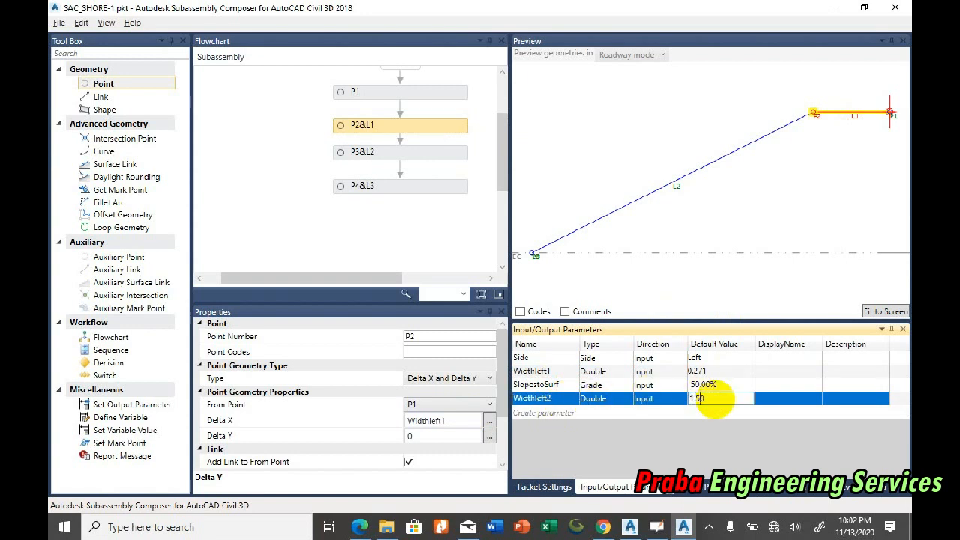
text(1.50)
key(Return)
Step: Assign the Widthleft2 parameter to point P4's Delta X, keep its link to P3, and fit the preview to the geometry
click(545, 399)
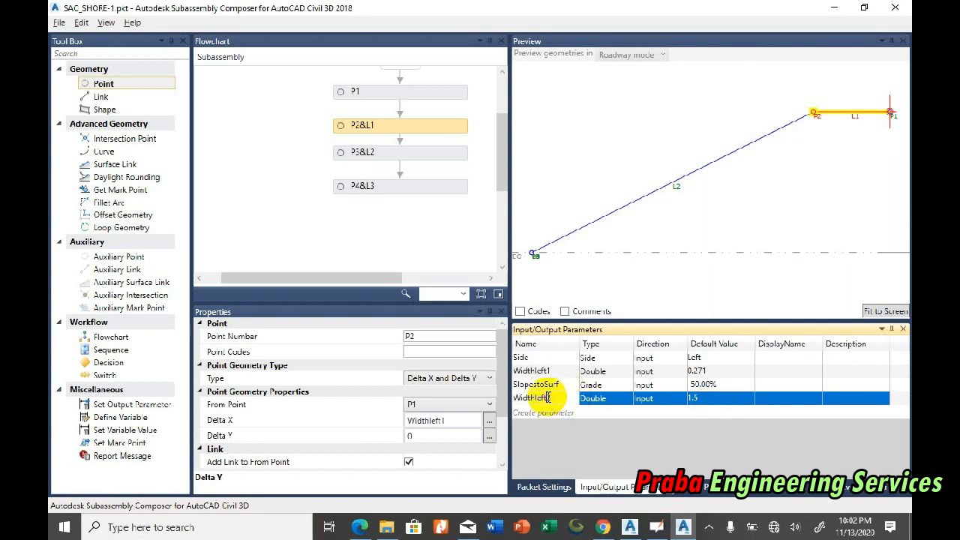
right_click(541, 403)
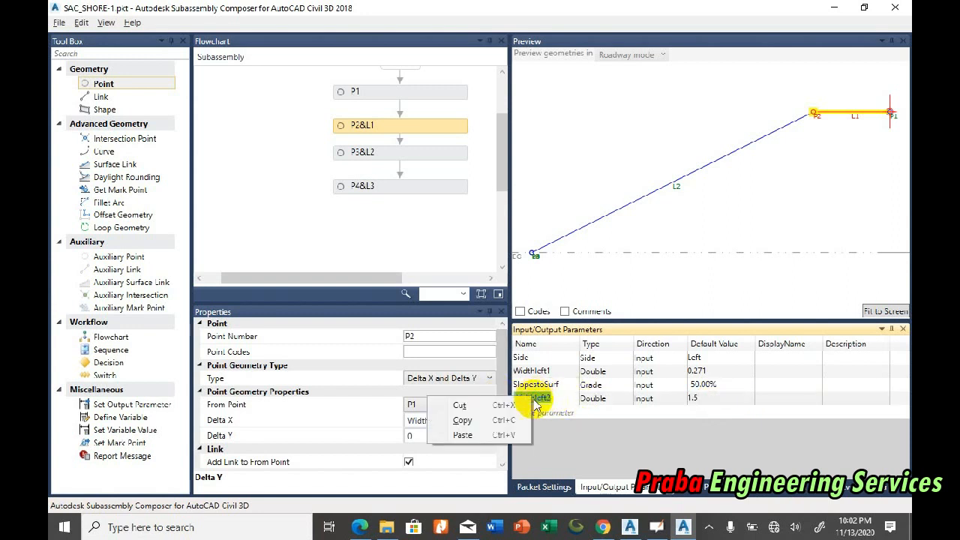
click(461, 418)
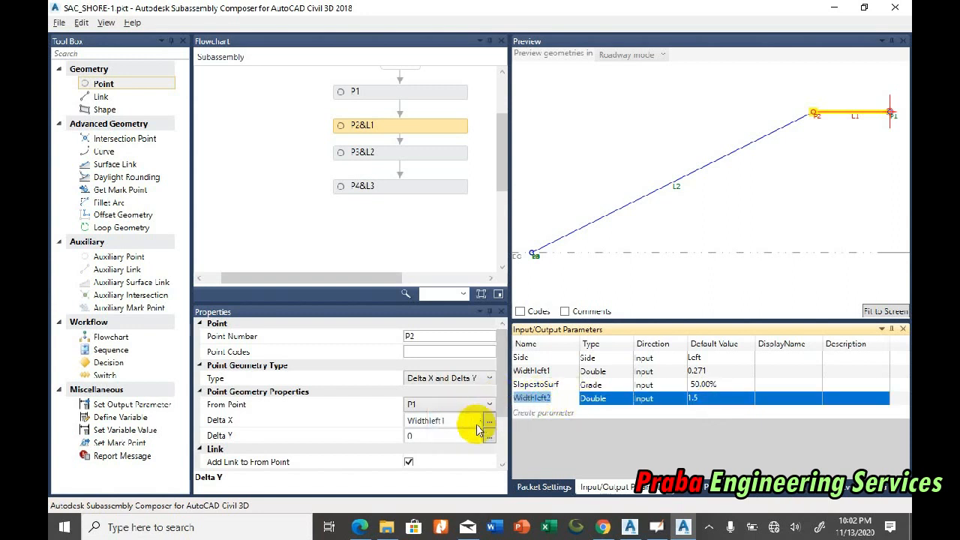
click(435, 186)
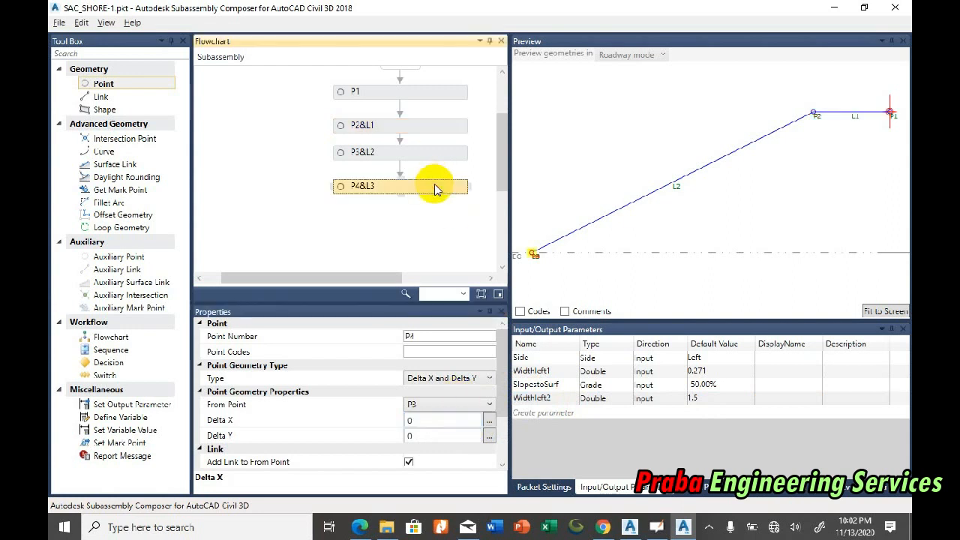
click(426, 420)
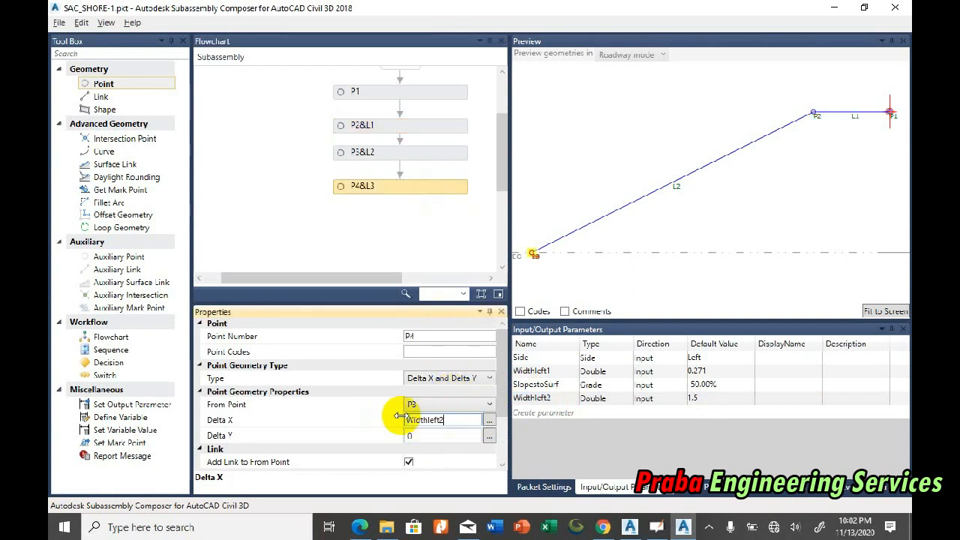
click(878, 312)
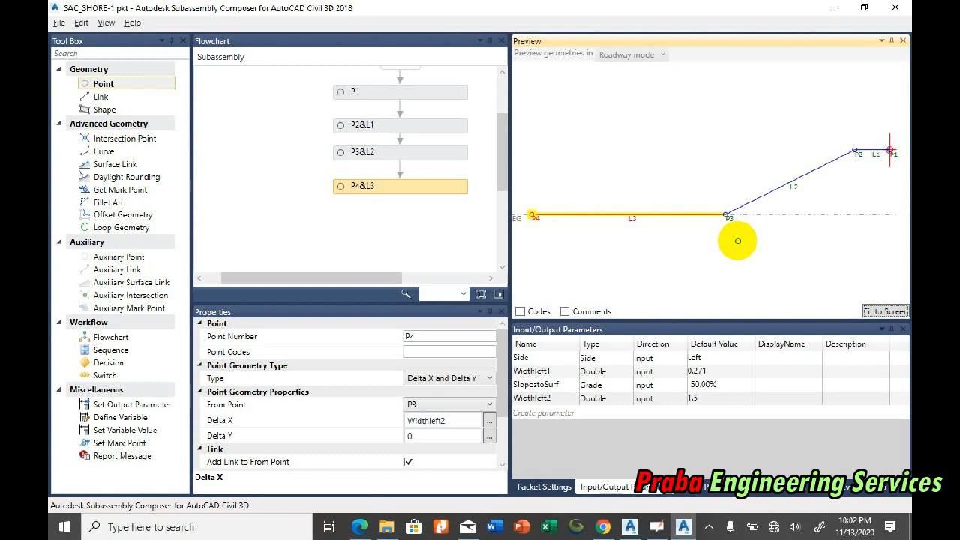
scroll(766, 257, down, 1)
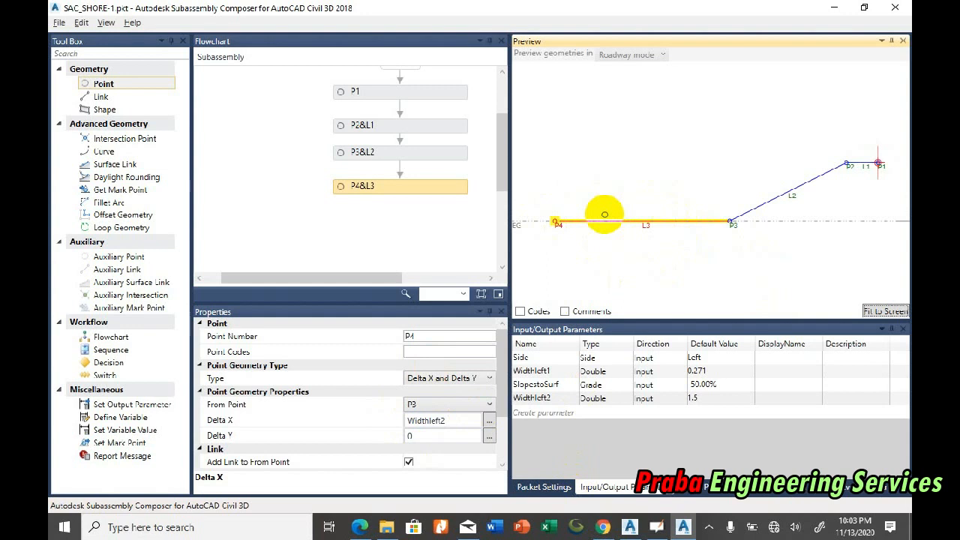
click(409, 462)
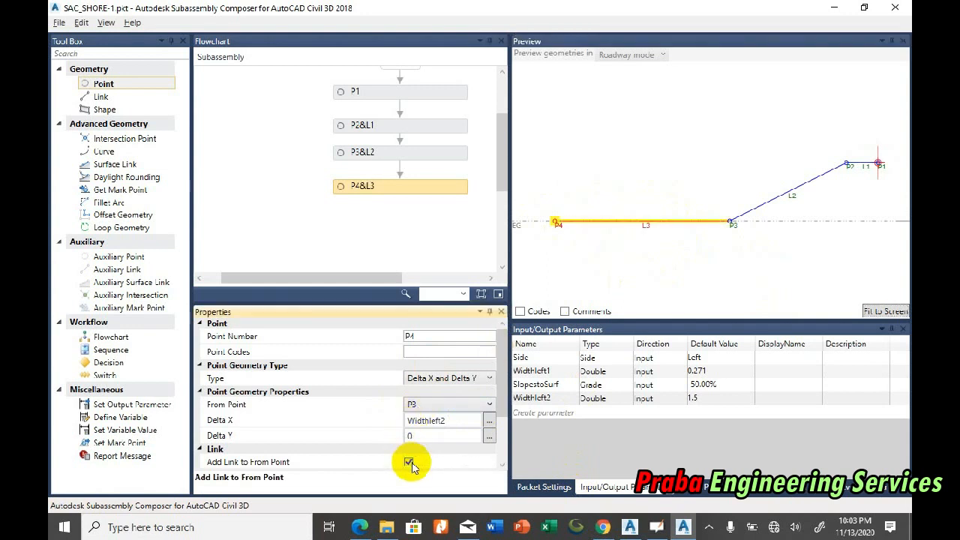
click(409, 462)
Step: Switch to Civil 3D and examine the toe's outline and dimensions in the causeway section for the next link
click(683, 527)
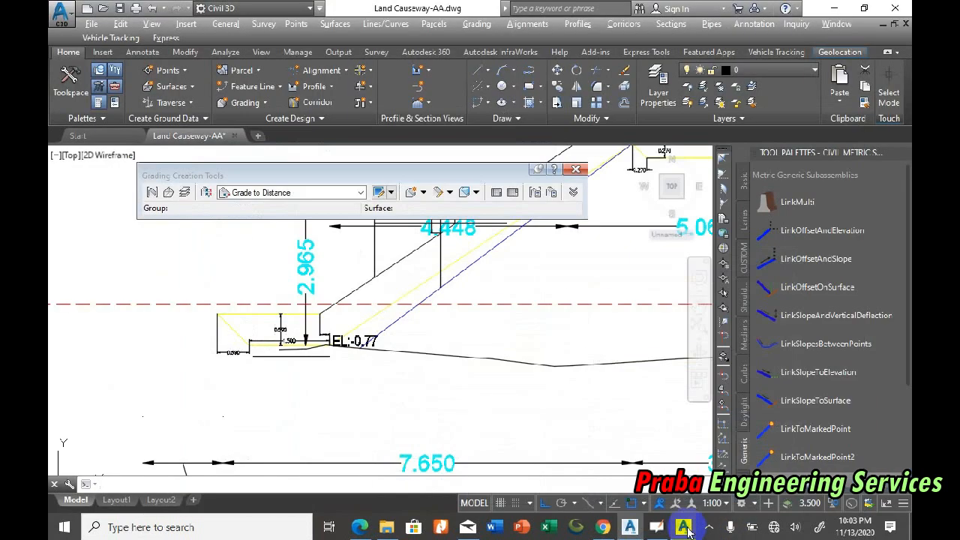
scroll(218, 339, up, 6)
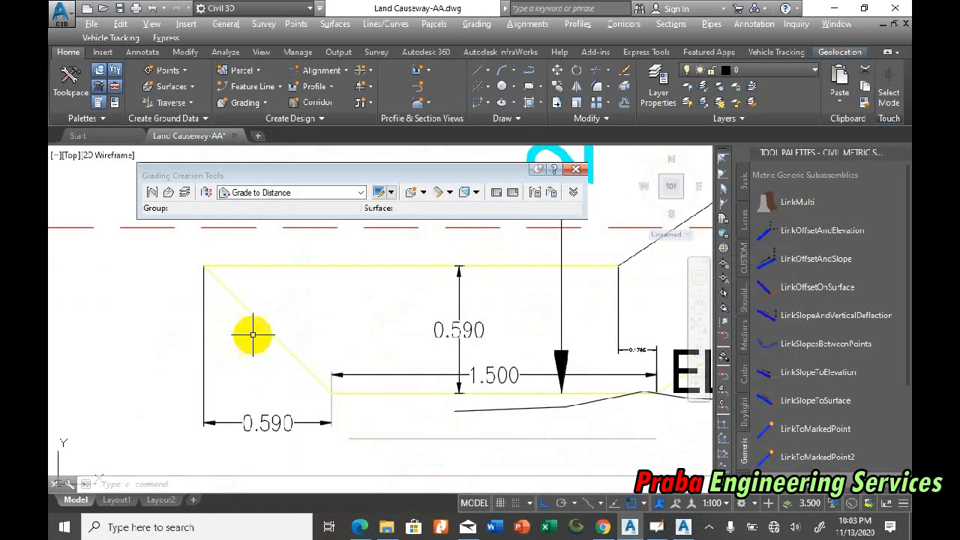
scroll(254, 337, down, 2)
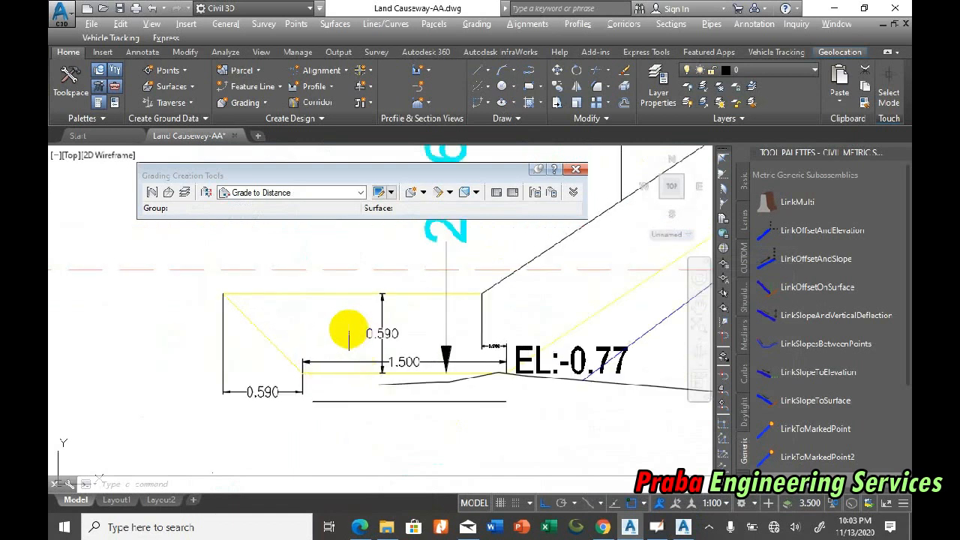
scroll(337, 321, up, 3)
scroll(390, 345, down, 3)
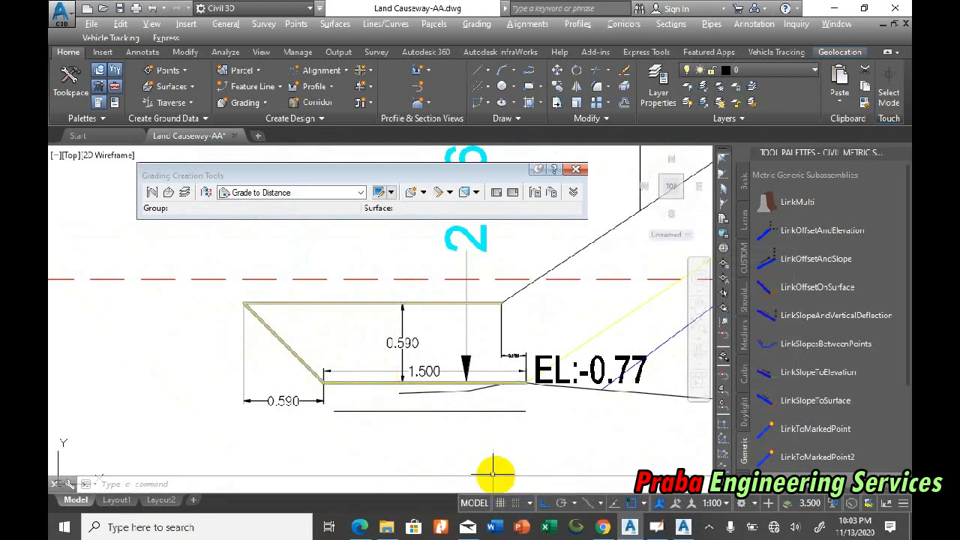
click(629, 527)
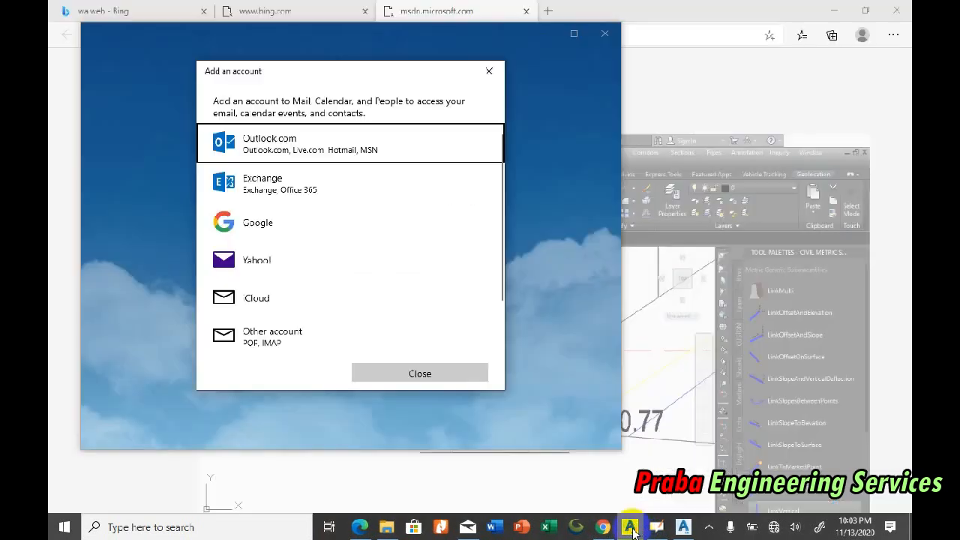
Step: Switch to Subassembly Composer, add point P5 linked from P4 below it in the flowchart, and set its geometry type to Slope and Delta Y
click(683, 527)
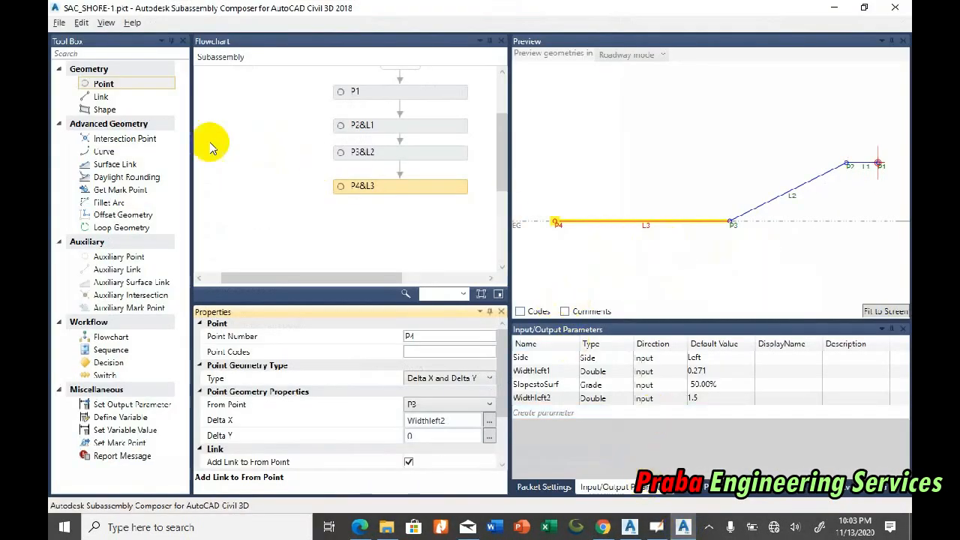
drag(140, 82, 437, 222)
drag(366, 281, 427, 279)
drag(367, 223, 348, 224)
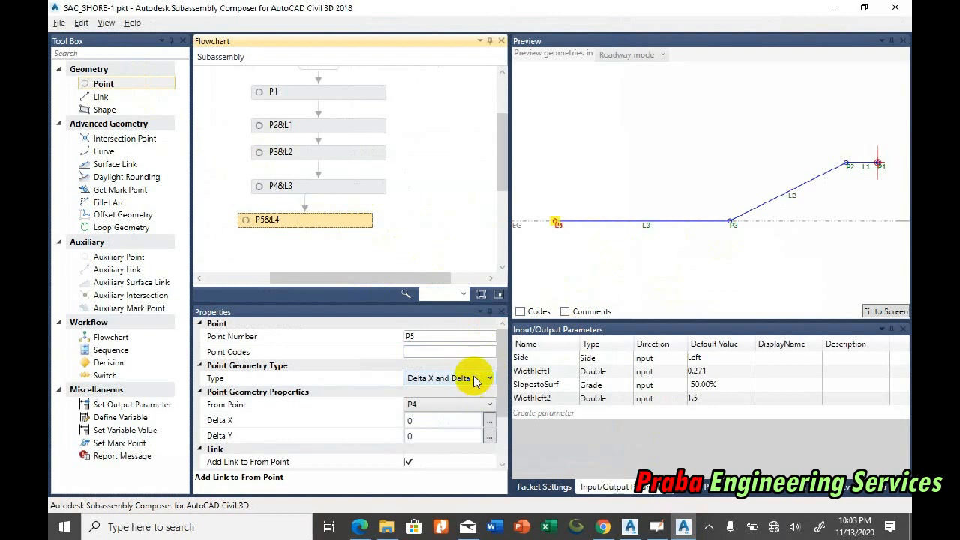
drag(343, 218, 360, 231)
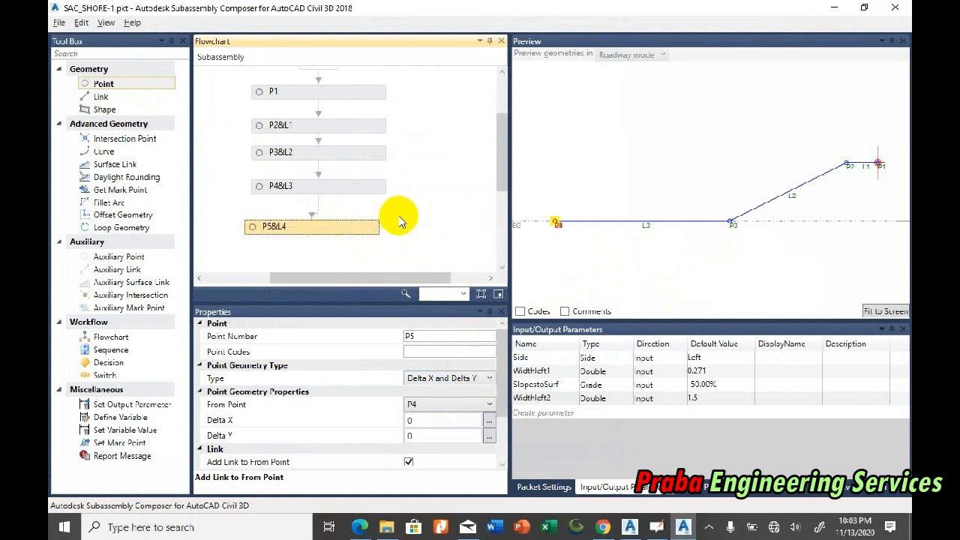
click(465, 379)
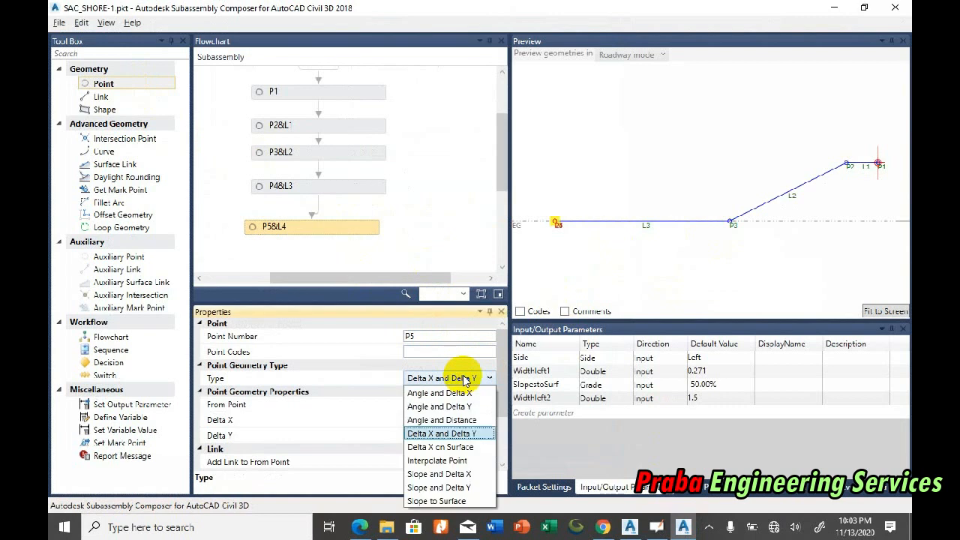
click(465, 488)
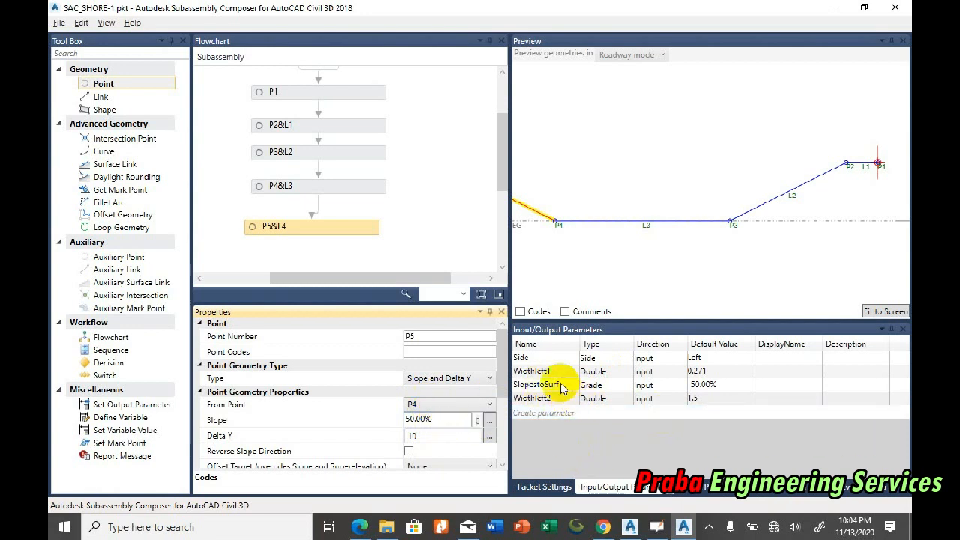
Step: Create a new input parameter and name it Slopetoend
click(553, 413)
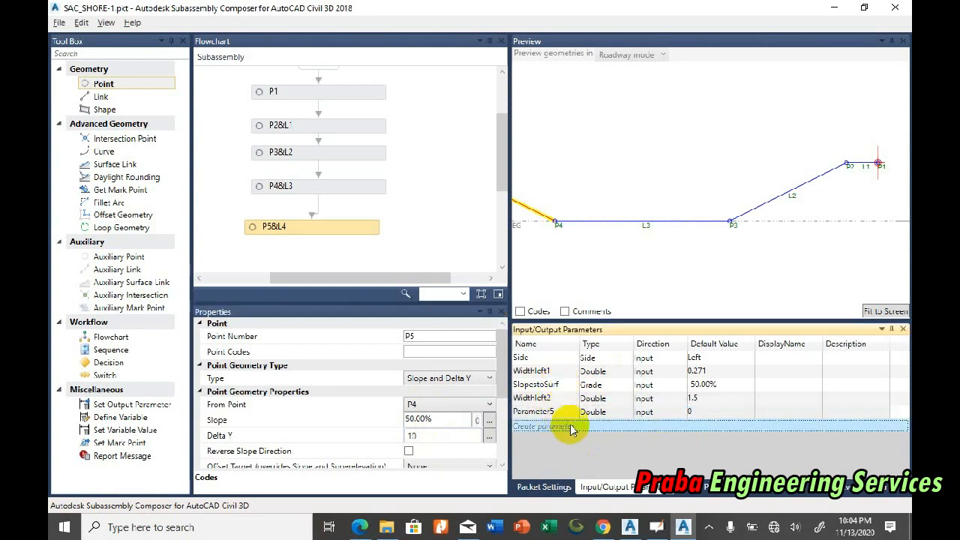
click(561, 412)
click(565, 412)
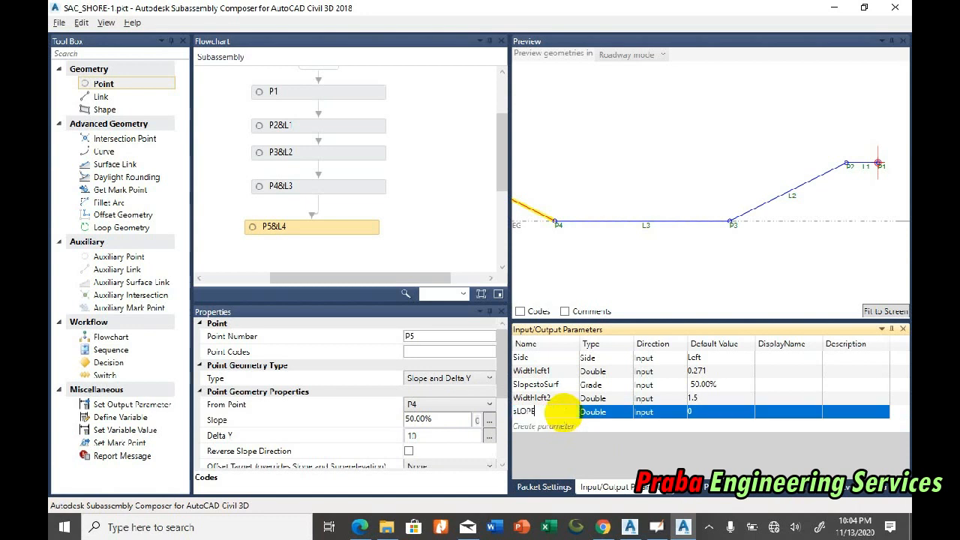
text(Slope)
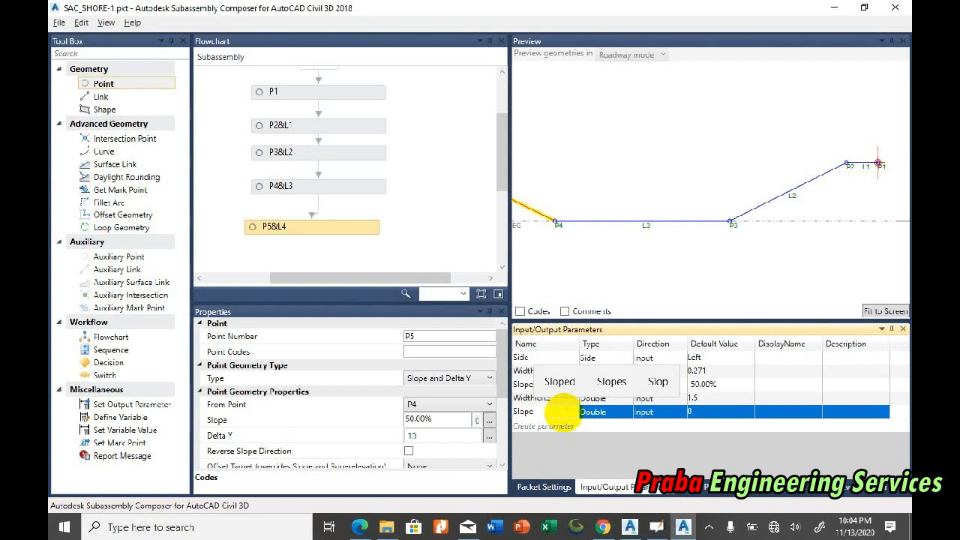
text(end)
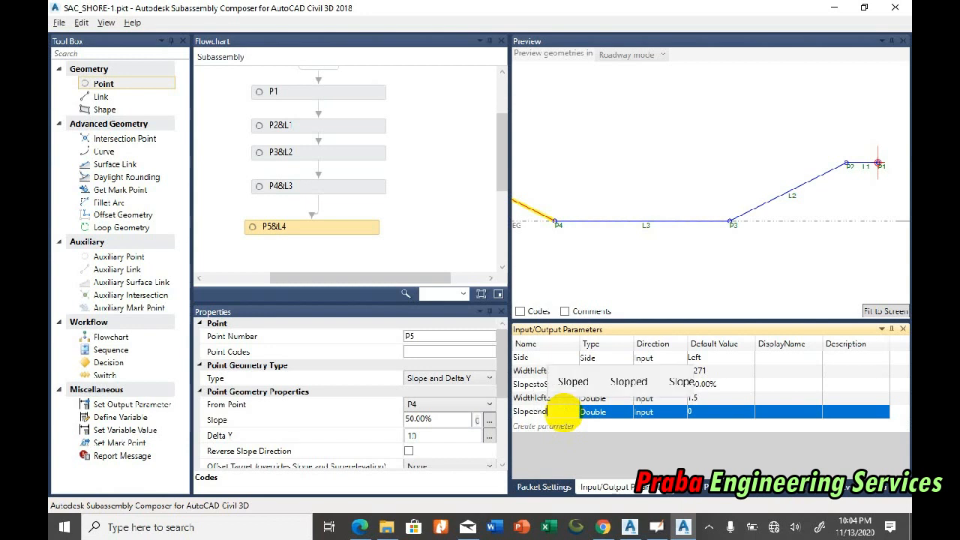
click(530, 412)
text(to)
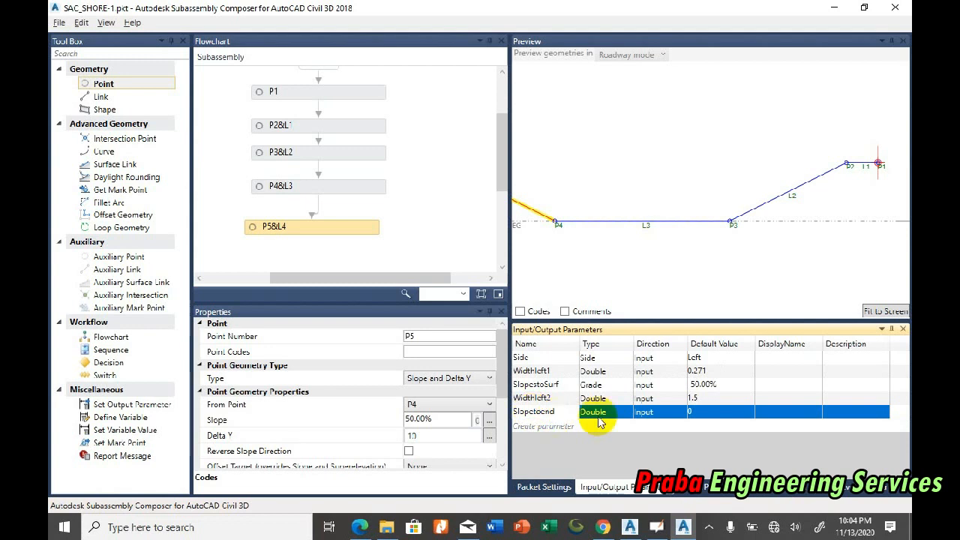
Step: Change the new slope parameter's type to Grade and set its default value to 100.00%
click(624, 413)
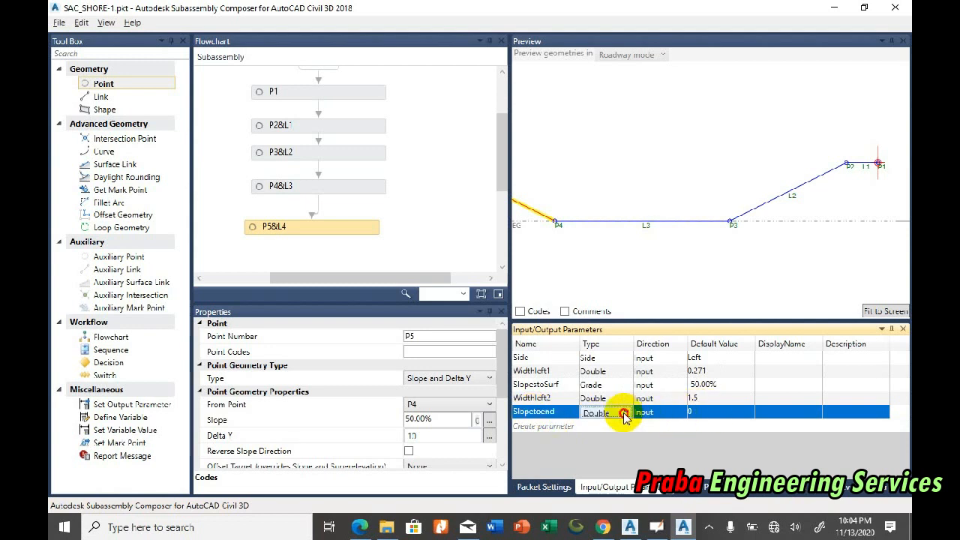
click(624, 413)
click(611, 304)
click(718, 413)
click(712, 411)
drag(719, 410, 683, 410)
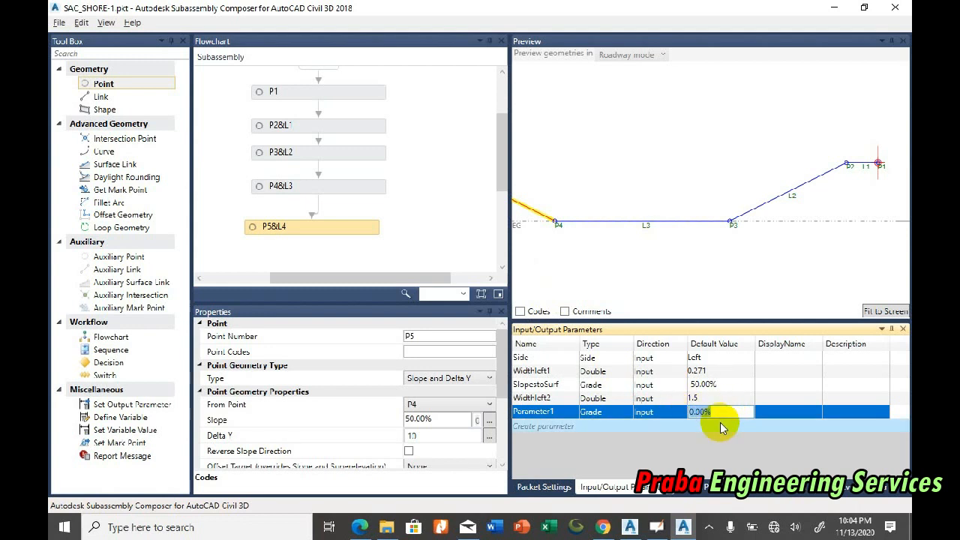
key(Return)
Step: Rename the 100.00% grade parameter as SlopeToEnd
click(554, 414)
double_click(527, 410)
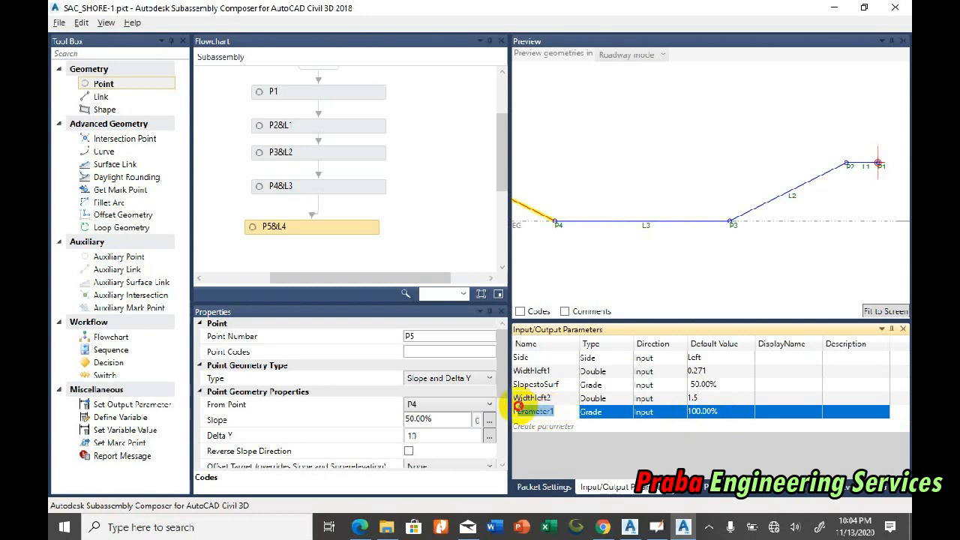
text(SlopeToEnd)
click(709, 413)
Step: Copy the SlopeToEnd parameter name and assign it to point P5's Slope
click(562, 413)
click(562, 413)
click(563, 413)
drag(565, 413, 521, 414)
right_click(521, 415)
click(484, 433)
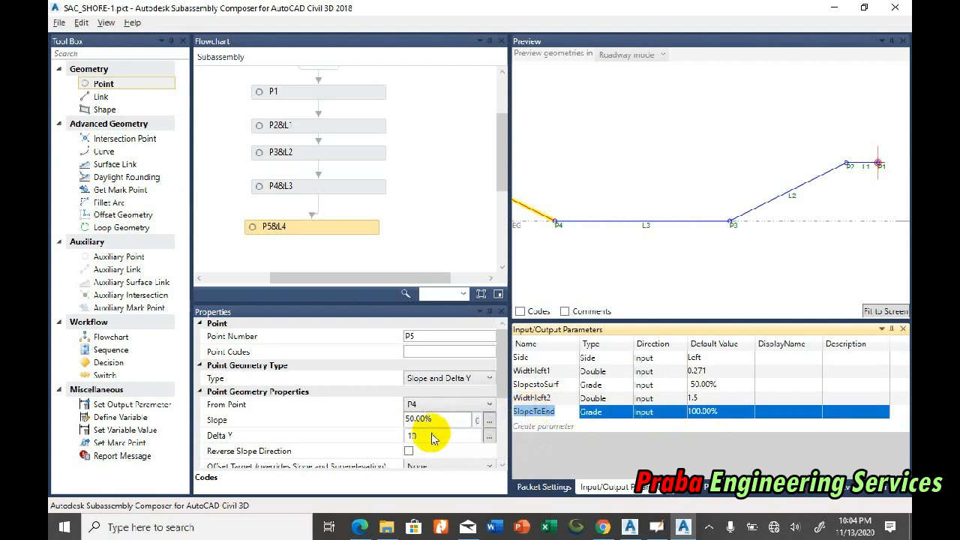
click(414, 419)
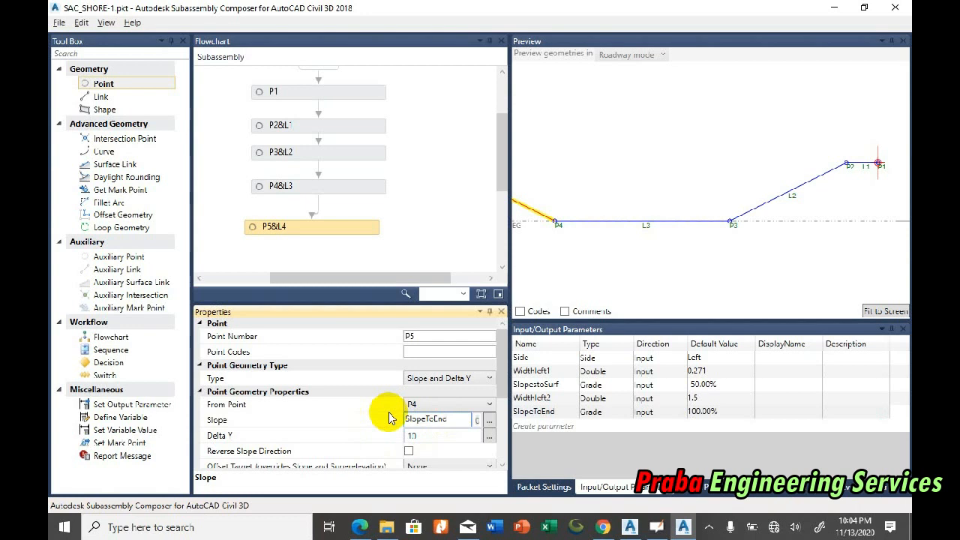
click(427, 436)
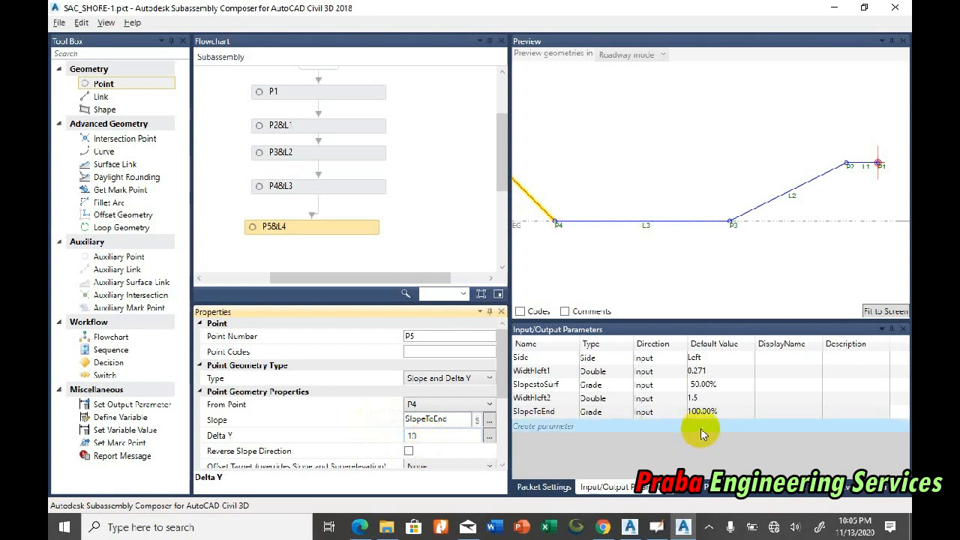
Step: Create a Double input parameter named WidthOfEdge with a default value of 0.59
click(546, 426)
click(552, 414)
click(558, 413)
text(Width)
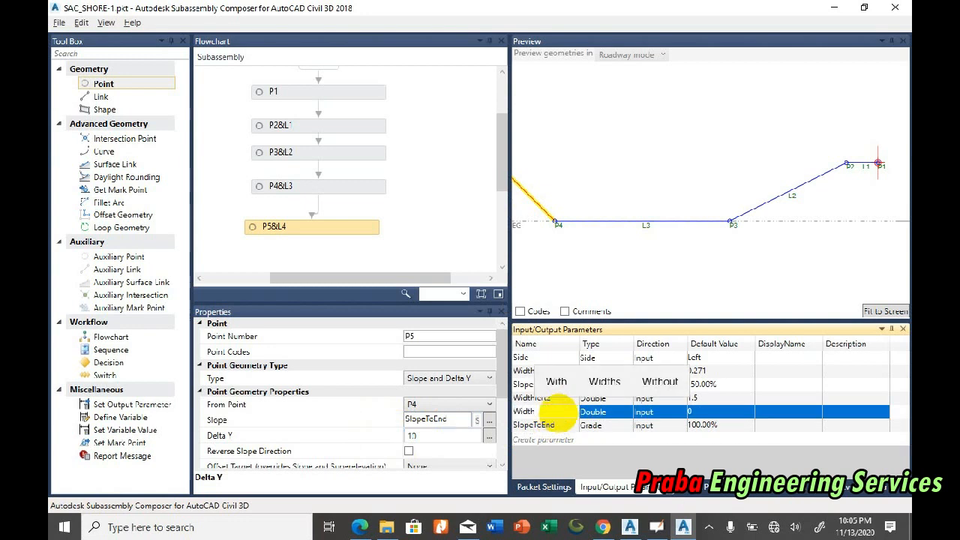
text(o)
key(BackSpace)
text(OfEdge)
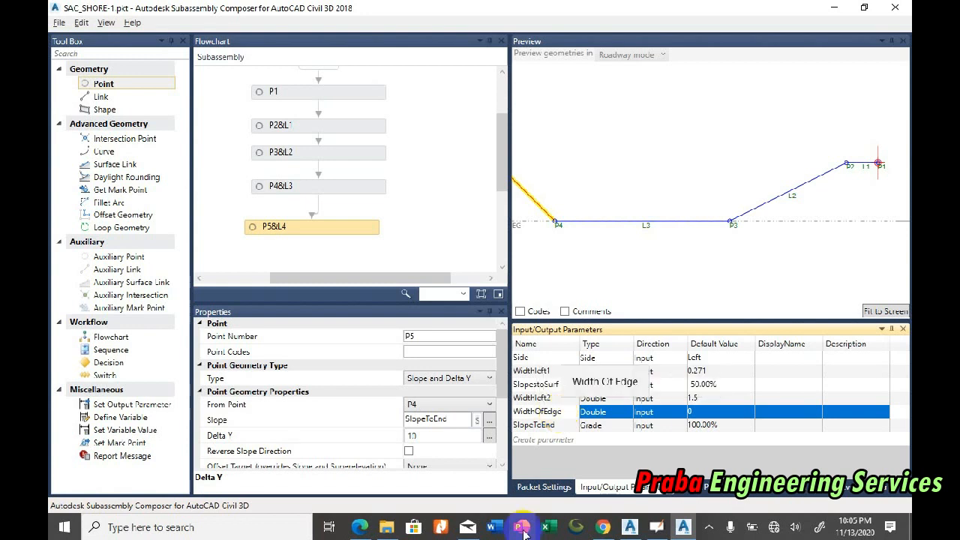
click(704, 412)
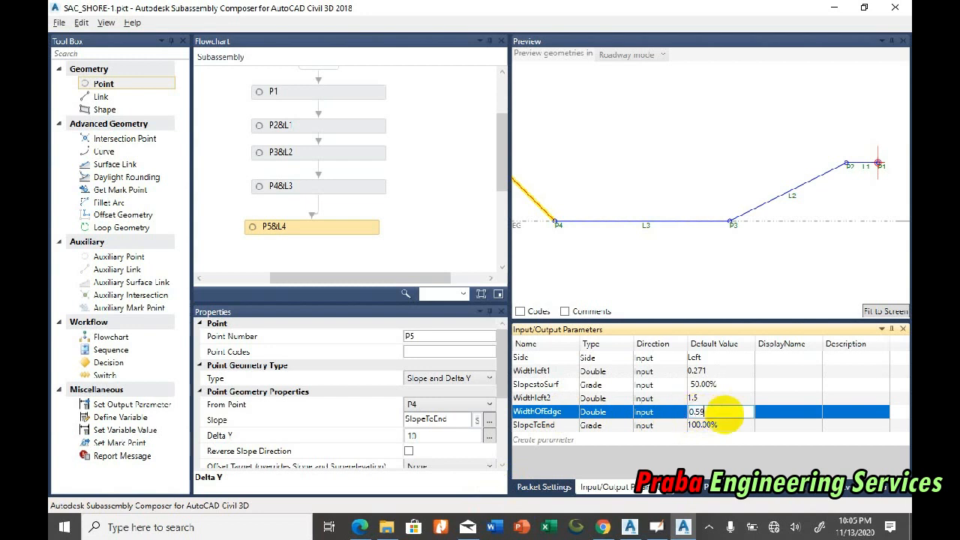
key(Return)
Step: Assign the WidthOfEdge parameter to point P5's Delta Y and fit the preview to the geometry
double_click(556, 411)
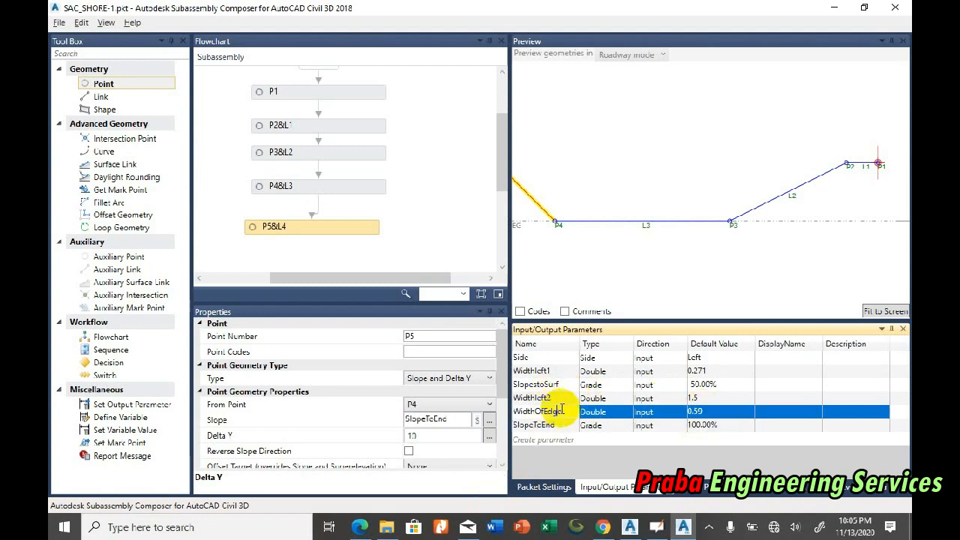
drag(563, 411, 505, 411)
right_click(519, 413)
click(463, 436)
click(439, 435)
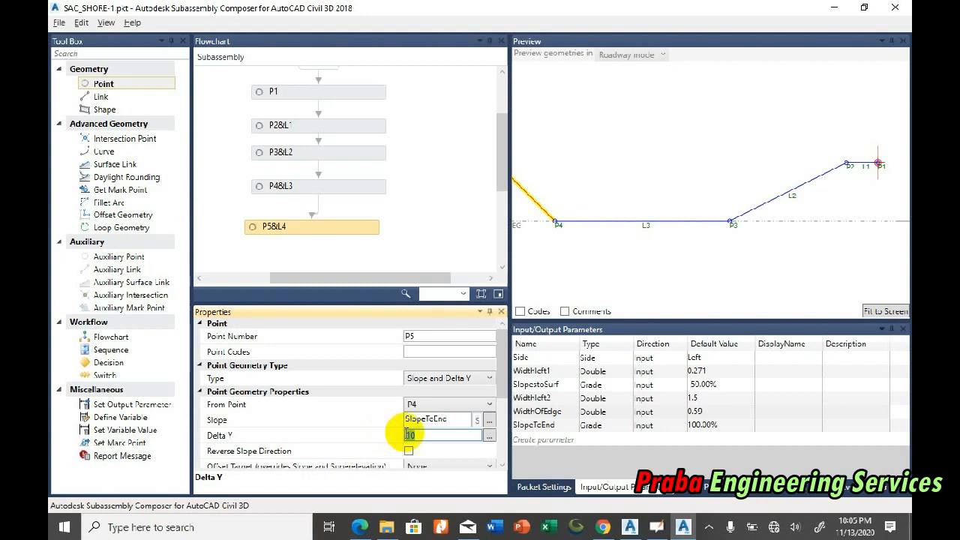
drag(417, 434, 390, 436)
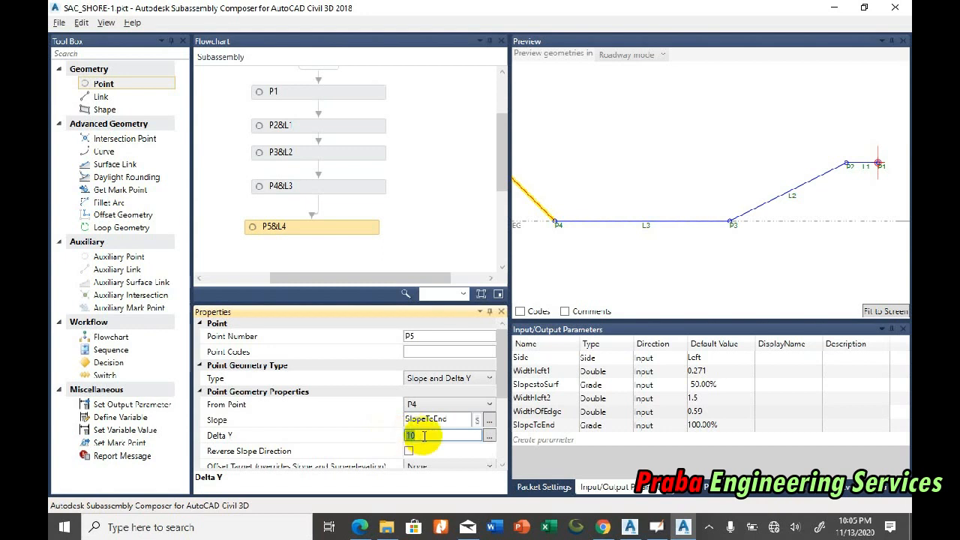
key(ctrl+v)
click(885, 310)
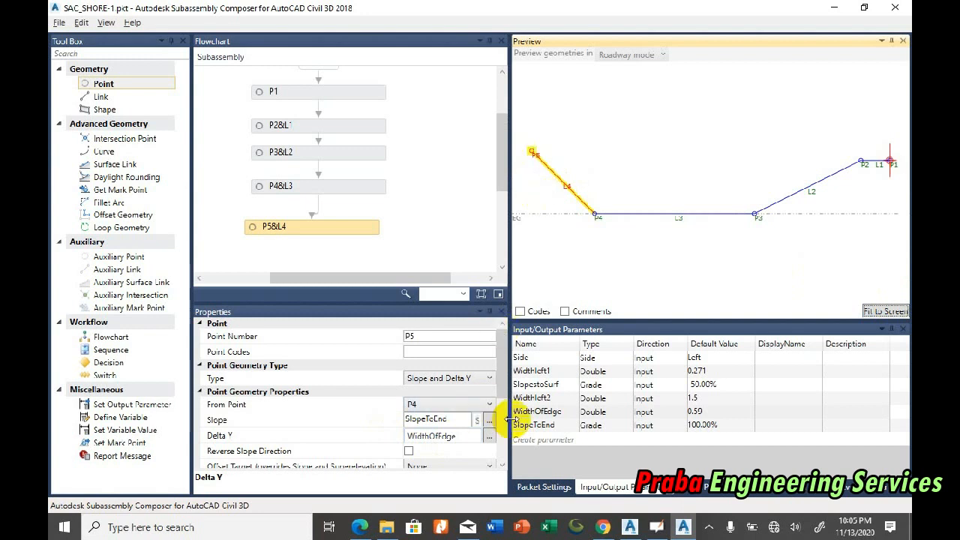
Step: Test link L4 by setting WidthOfEdge's default value to 2, fitting the preview, and restoring the value to 0.59
double_click(726, 411)
text(2)
click(735, 423)
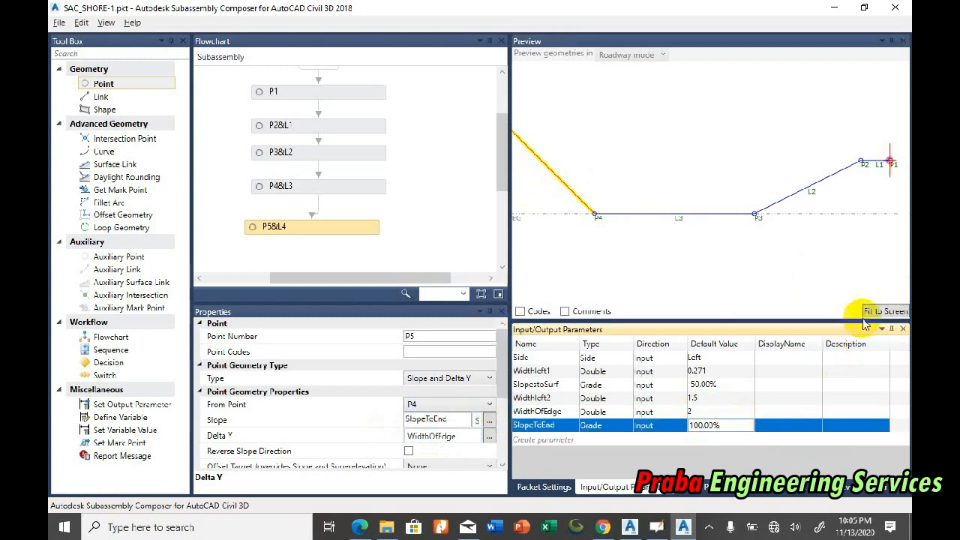
click(872, 312)
double_click(720, 412)
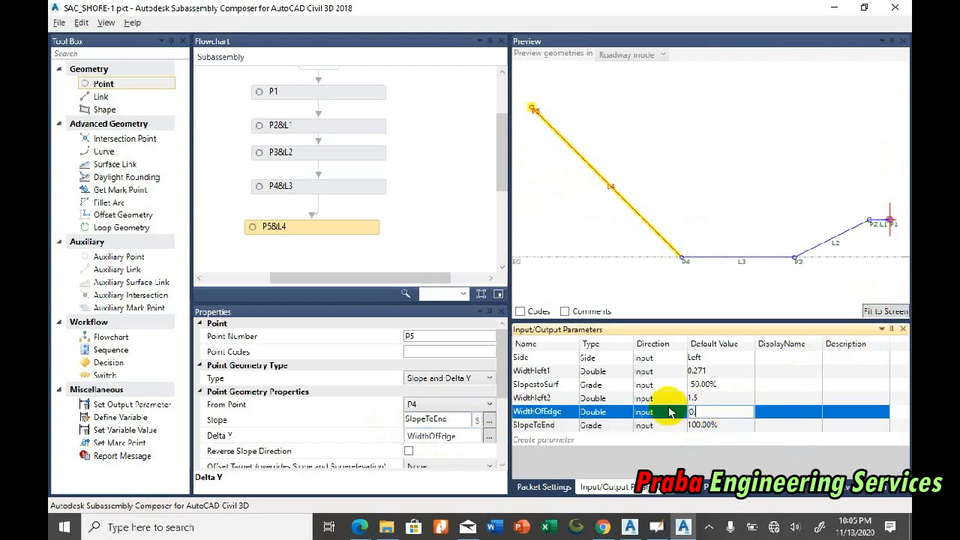
text(0.59)
key(Return)
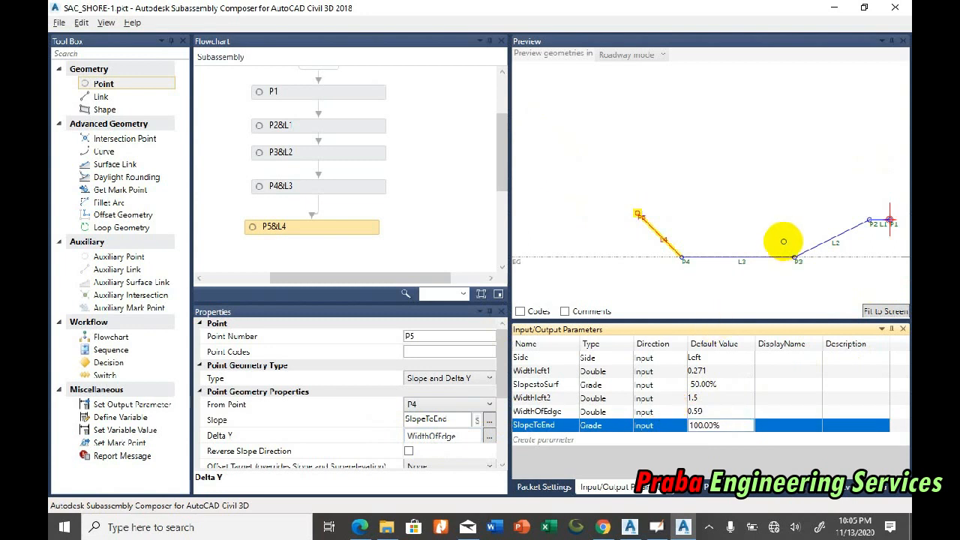
Step: Compare the preview's crest near P1 and P2 with the crest outline and dimensions in the Civil 3D causeway section
scroll(887, 216, up, 3)
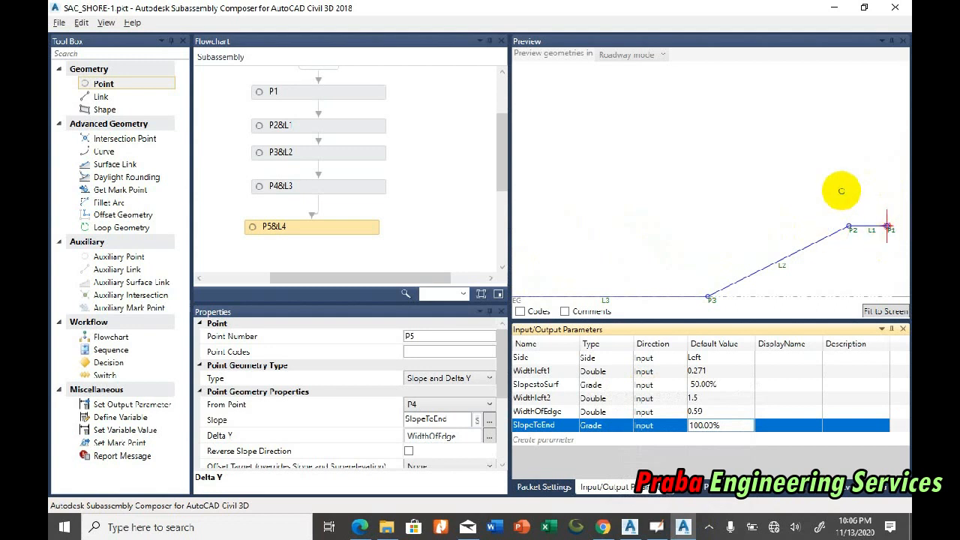
click(632, 527)
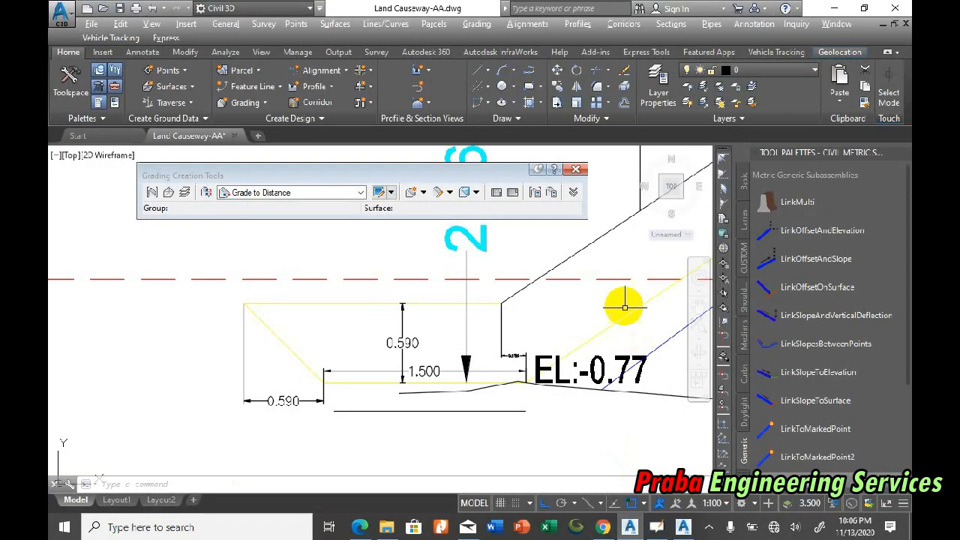
scroll(344, 373, down, 5)
scroll(631, 213, up, 4)
scroll(470, 405, down, 2)
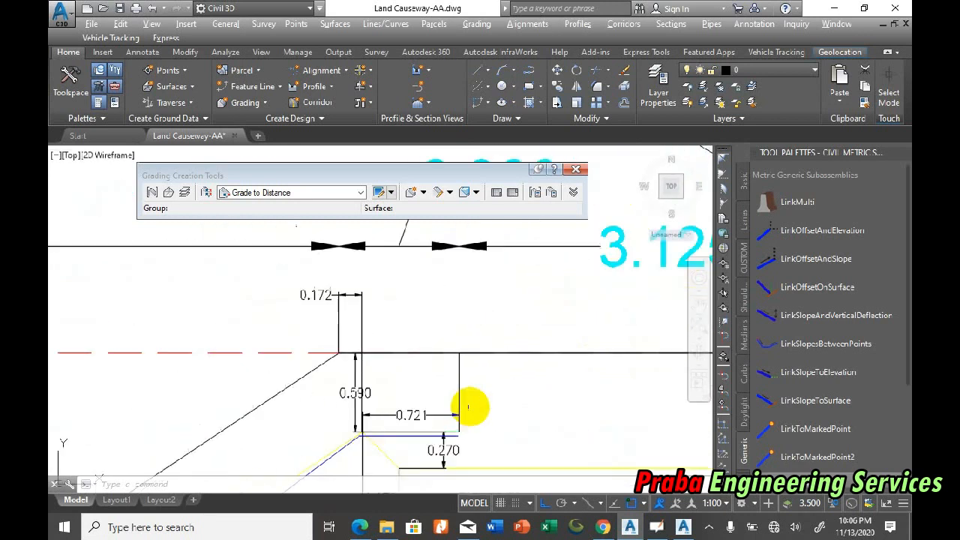
scroll(413, 443, up, 3)
scroll(407, 433, down, 1)
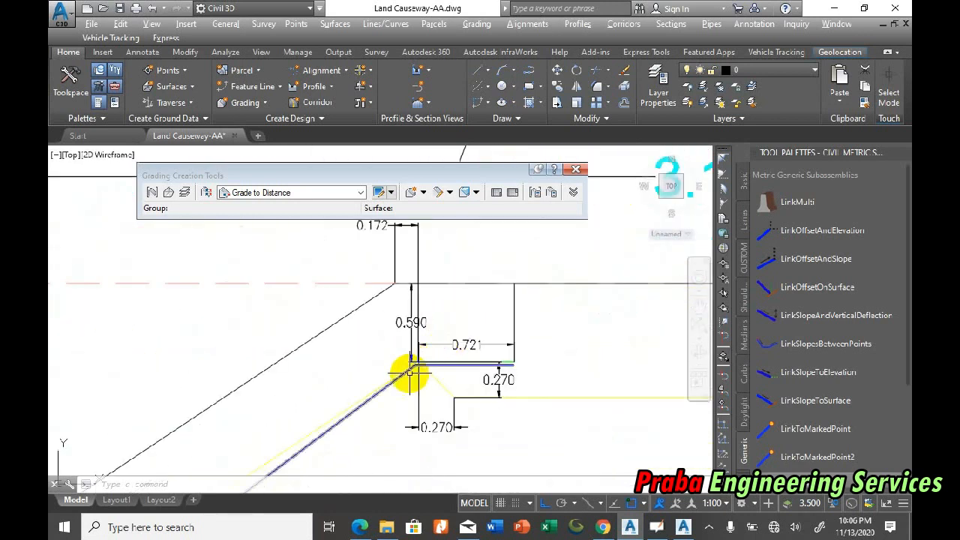
mouse_move(682, 527)
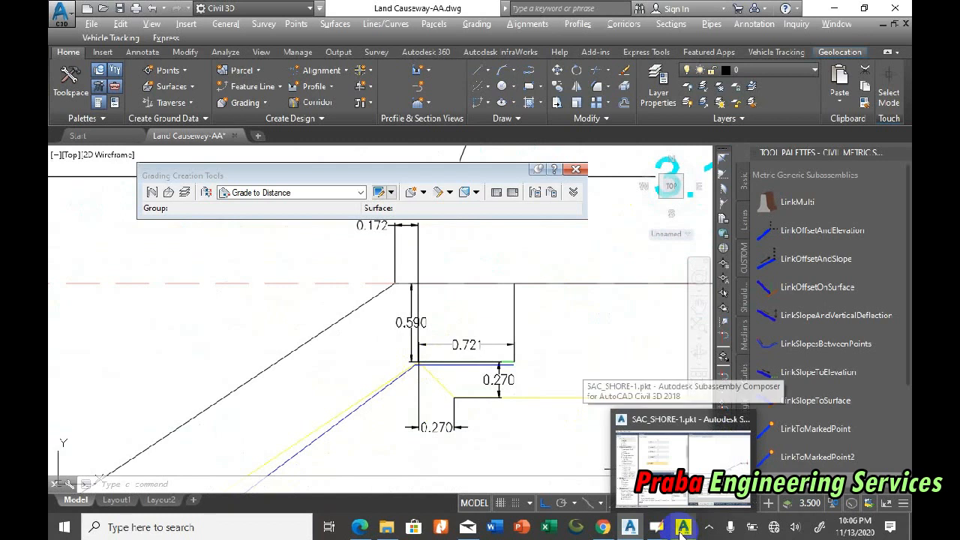
click(705, 472)
click(630, 527)
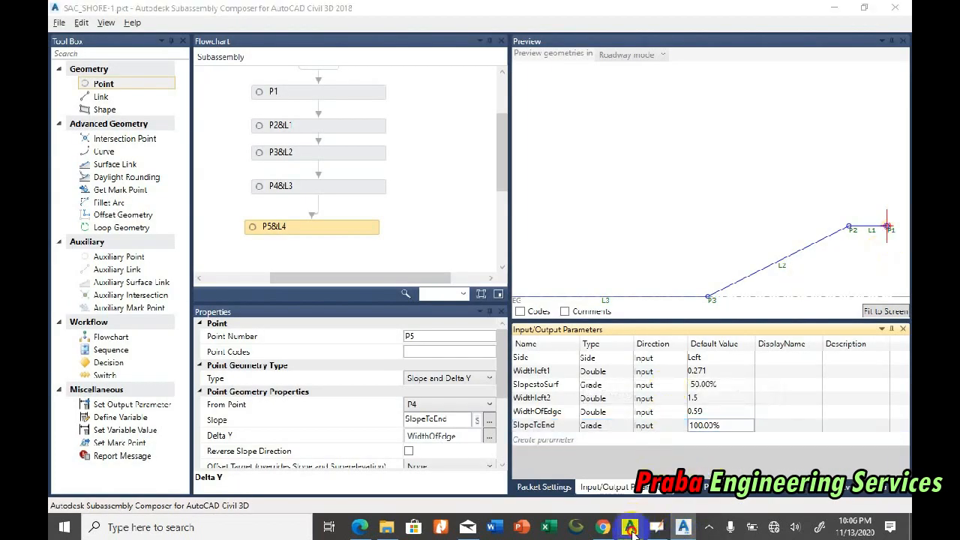
click(682, 527)
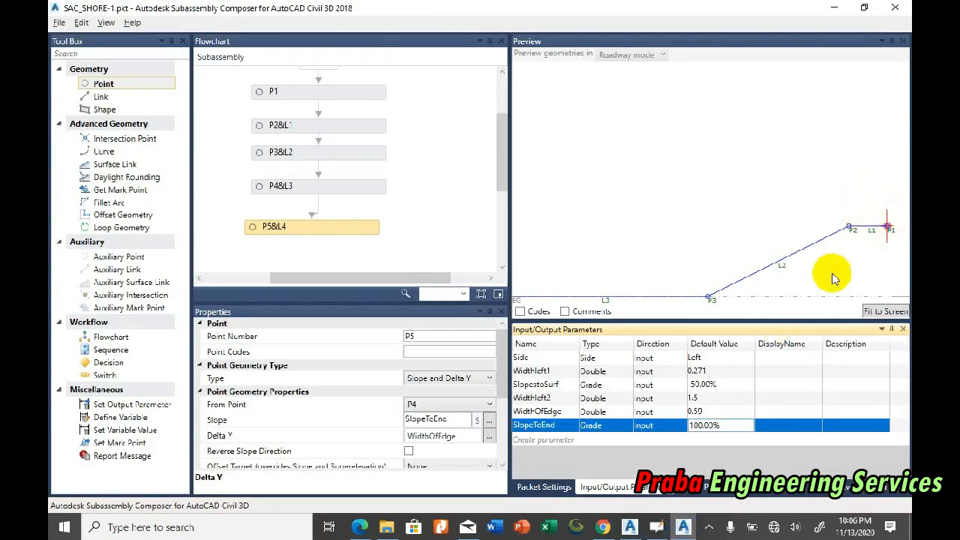
click(684, 523)
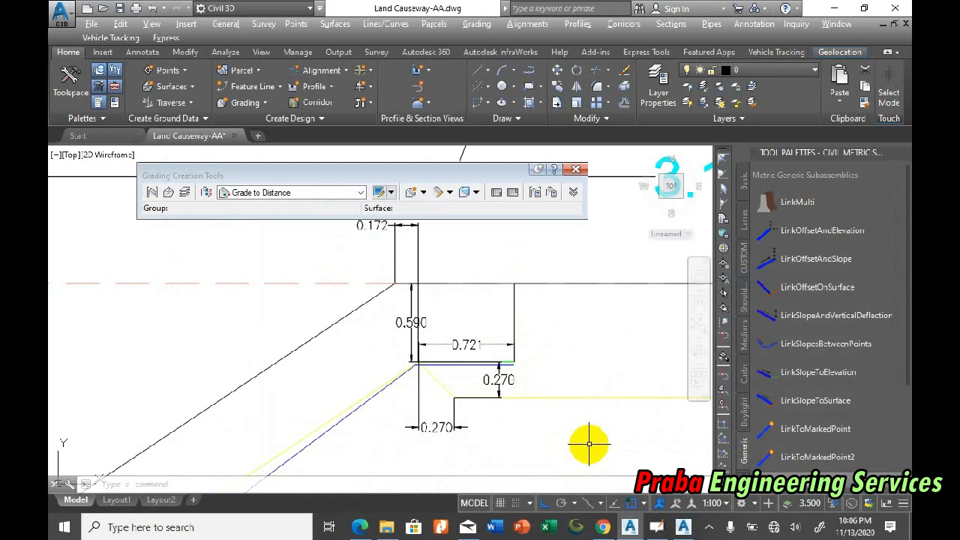
Step: Switch back to Subassembly Composer, add point P6 with link L5 after P5&L4, and set its From Point to P1
click(632, 532)
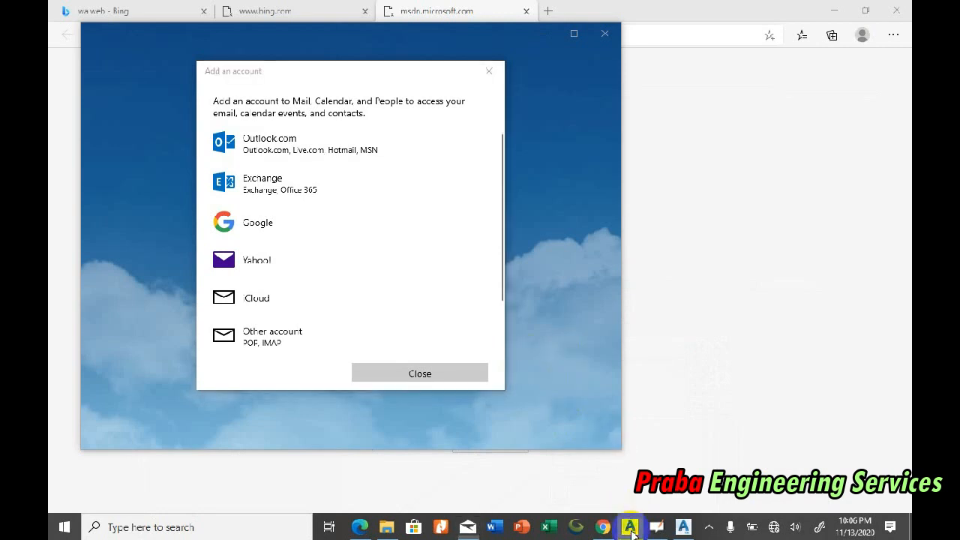
click(632, 532)
scroll(398, 315, down, 3)
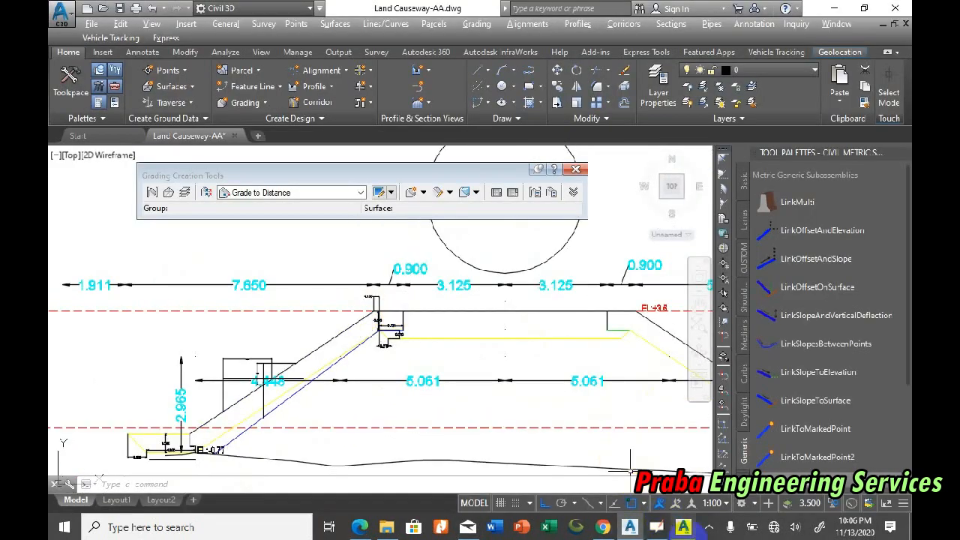
click(682, 527)
drag(352, 227, 388, 226)
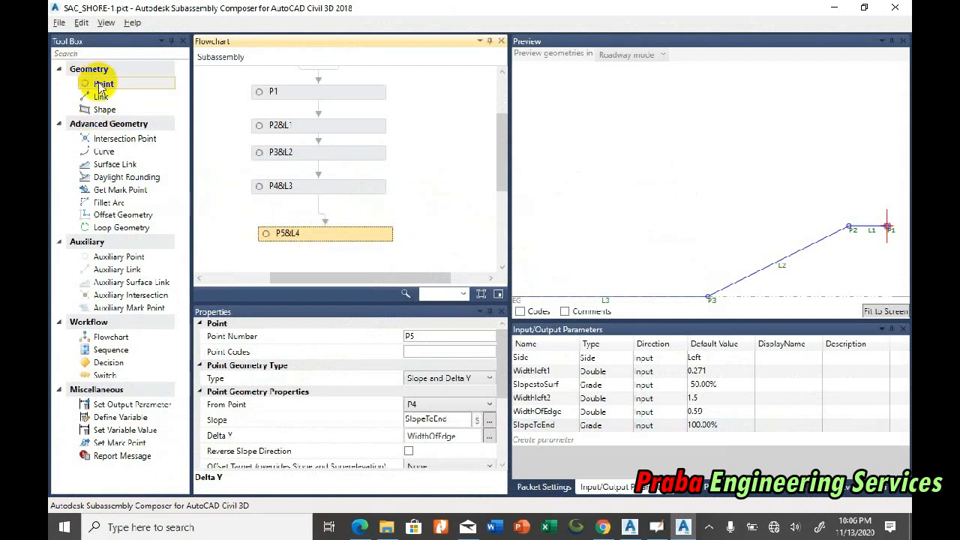
click(873, 310)
drag(135, 89, 356, 166)
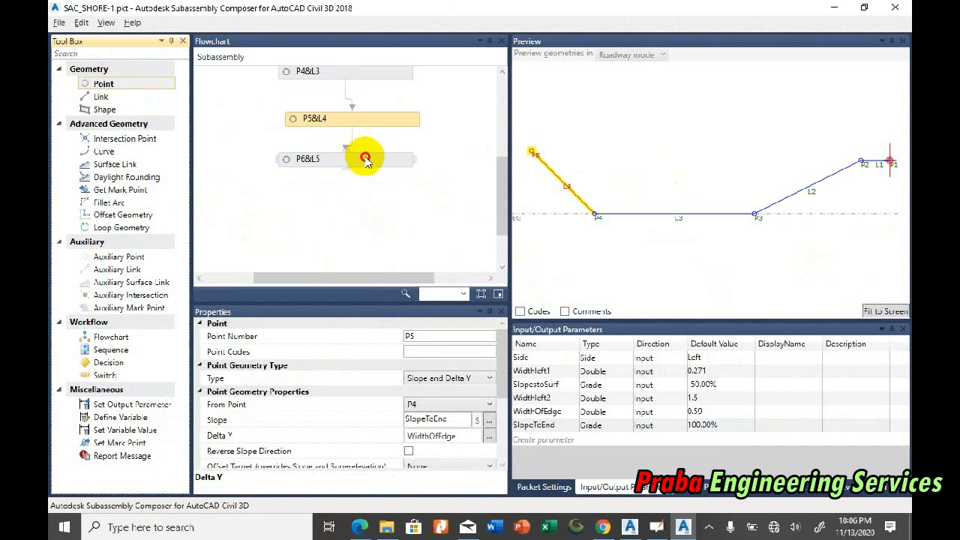
drag(409, 278, 419, 278)
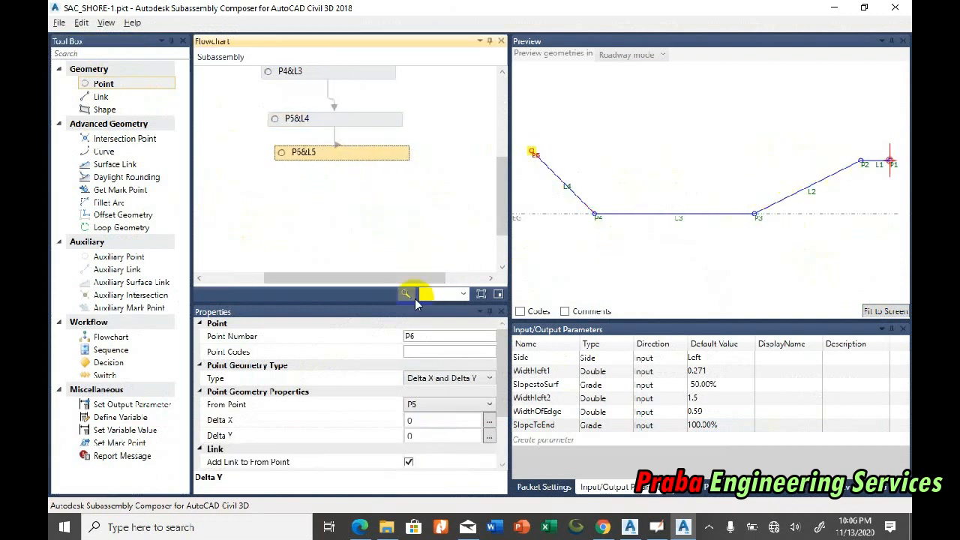
click(437, 405)
click(423, 473)
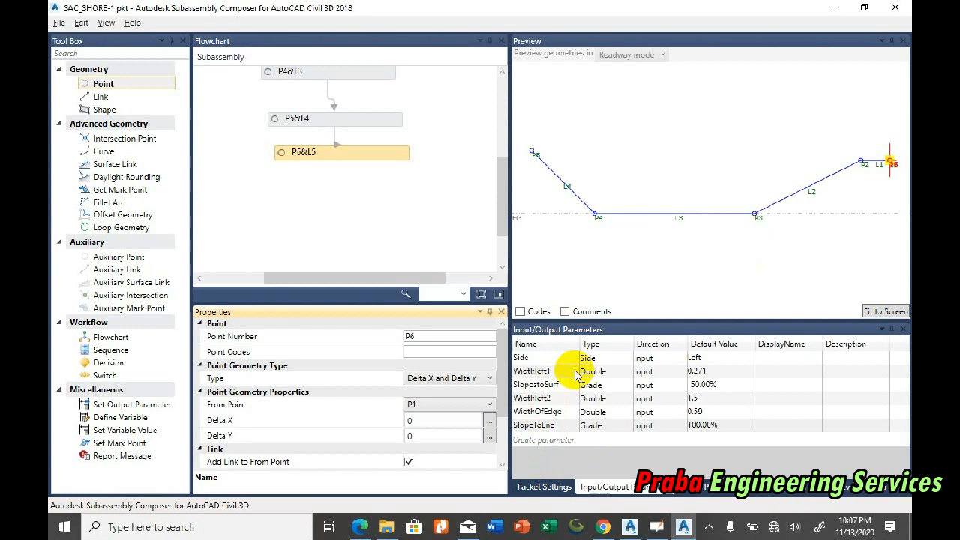
Step: Create a Double input parameter named Dept1 with a default value of 0.59
click(549, 441)
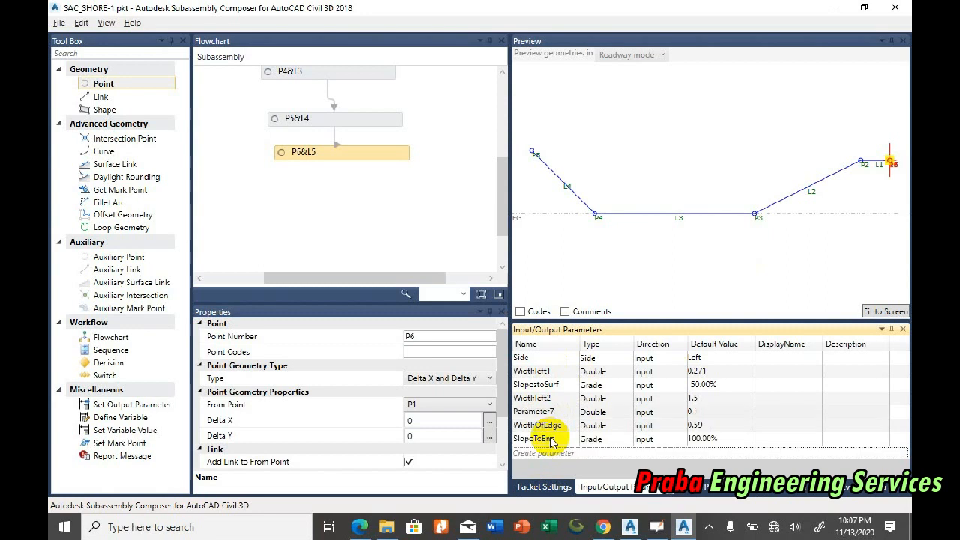
click(547, 411)
text(DeptMa)
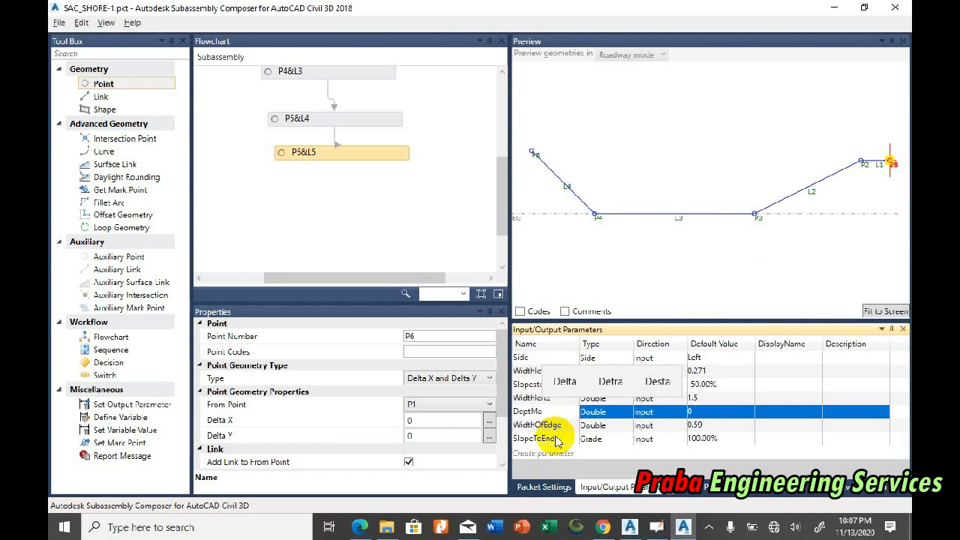
key(BackSpace)
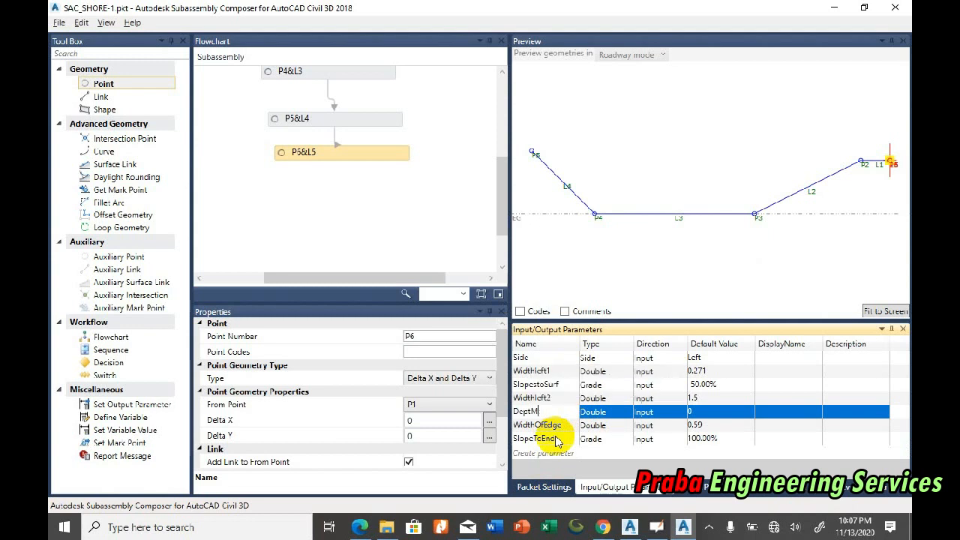
text(1)
key(Return)
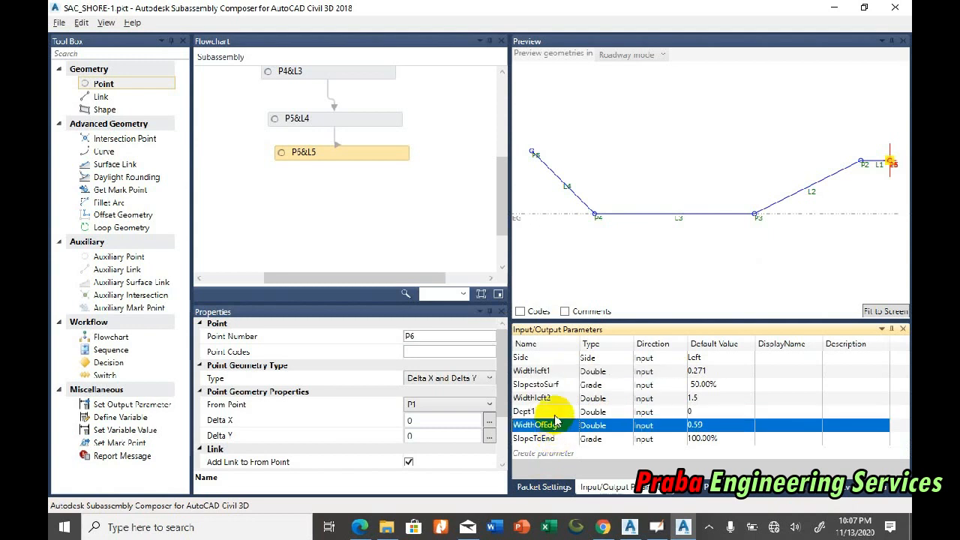
click(555, 411)
click(697, 412)
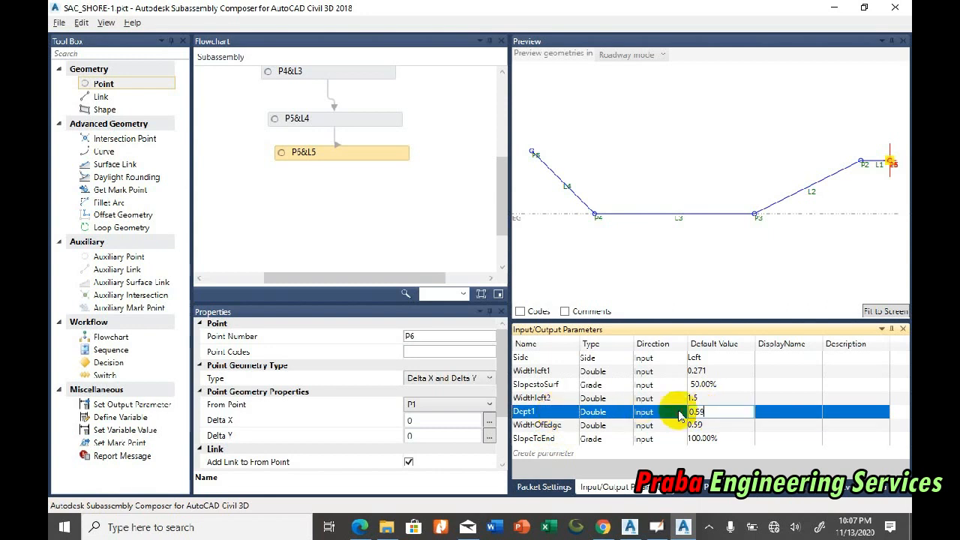
key(Return)
click(714, 408)
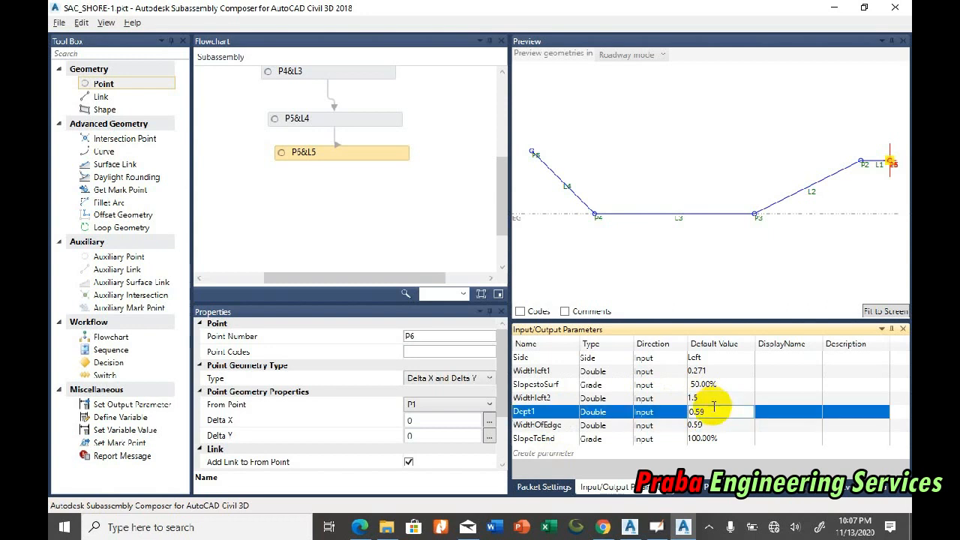
Step: Assign the Dept1 parameter to point P6's Delta Y and fit the preview to the geometry
click(570, 416)
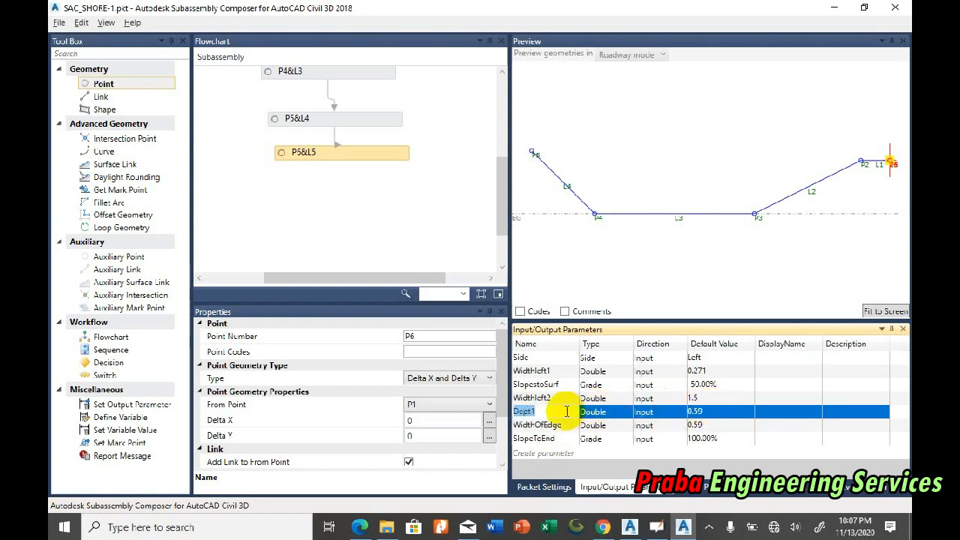
click(408, 434)
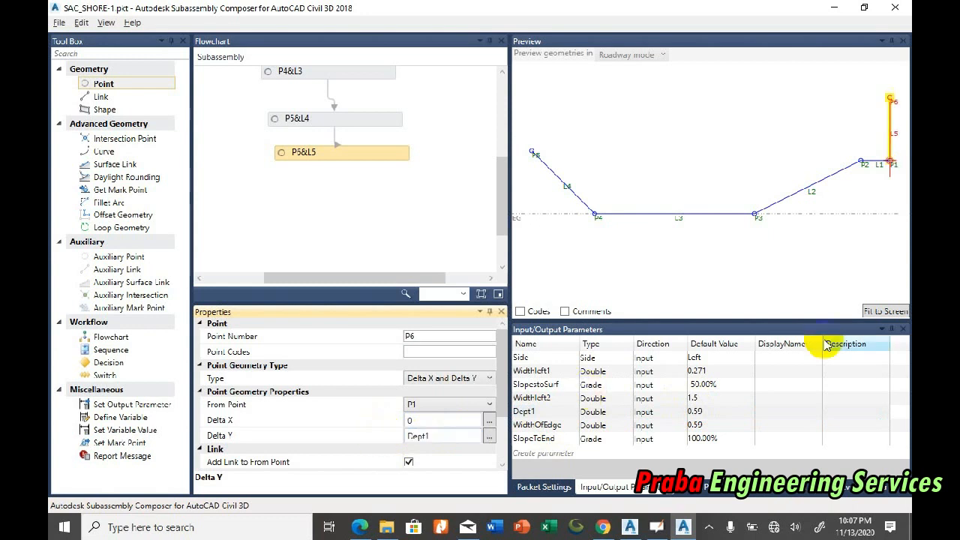
click(881, 310)
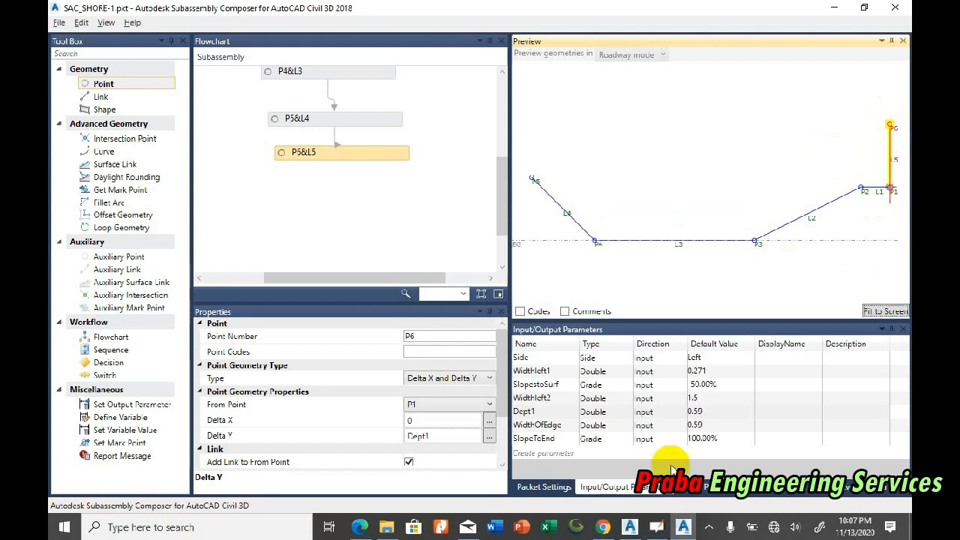
Step: Switch to the Civil 3D causeway section and examine the crest edge's offset, depth and width dimensions
click(630, 527)
scroll(364, 320, up, 5)
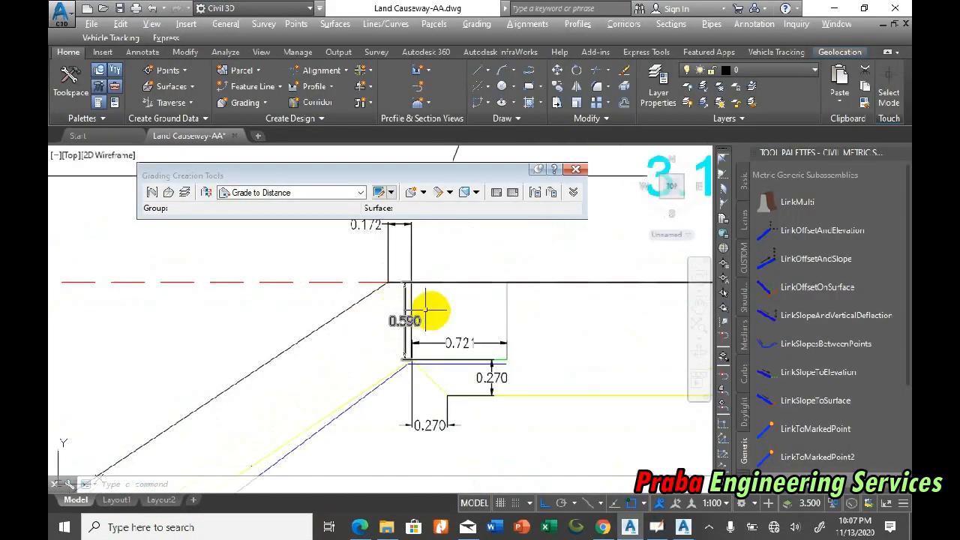
scroll(428, 347, up, 1)
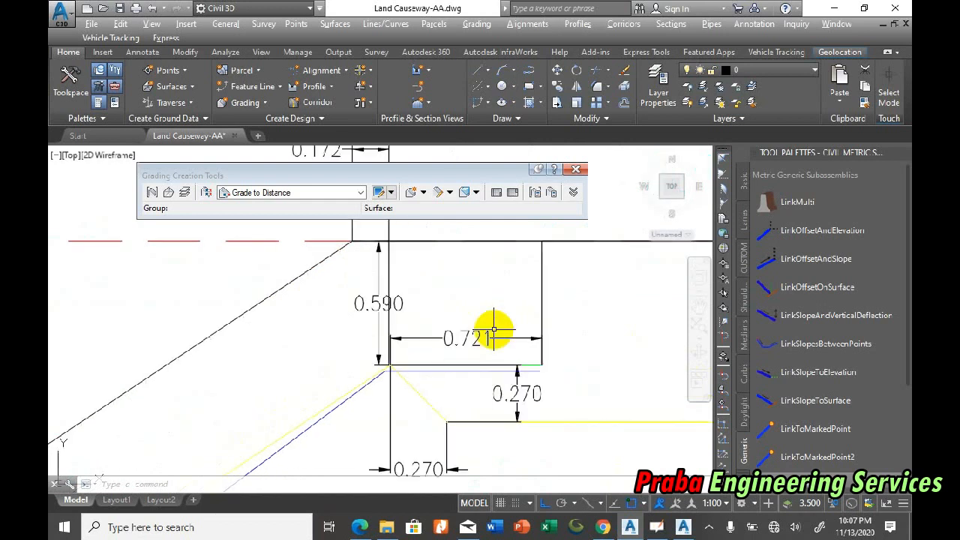
scroll(385, 325, down, 2)
scroll(384, 253, up, 4)
scroll(432, 360, down, 4)
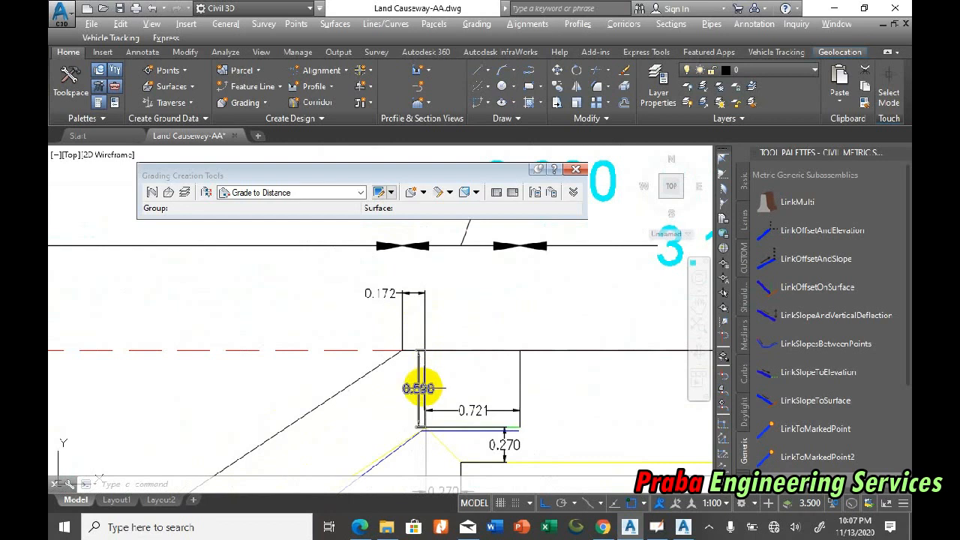
scroll(428, 428, up, 5)
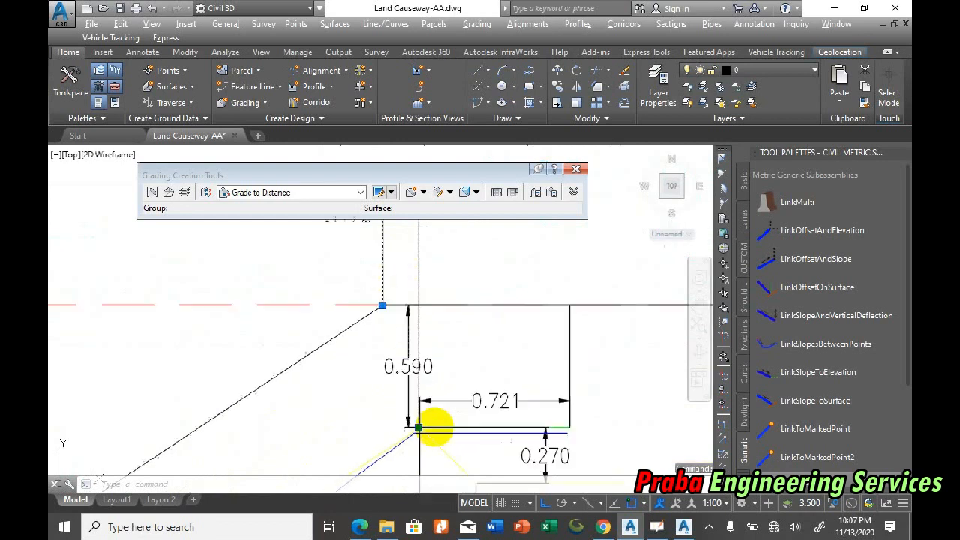
scroll(420, 319, down, 1)
scroll(419, 318, down, 3)
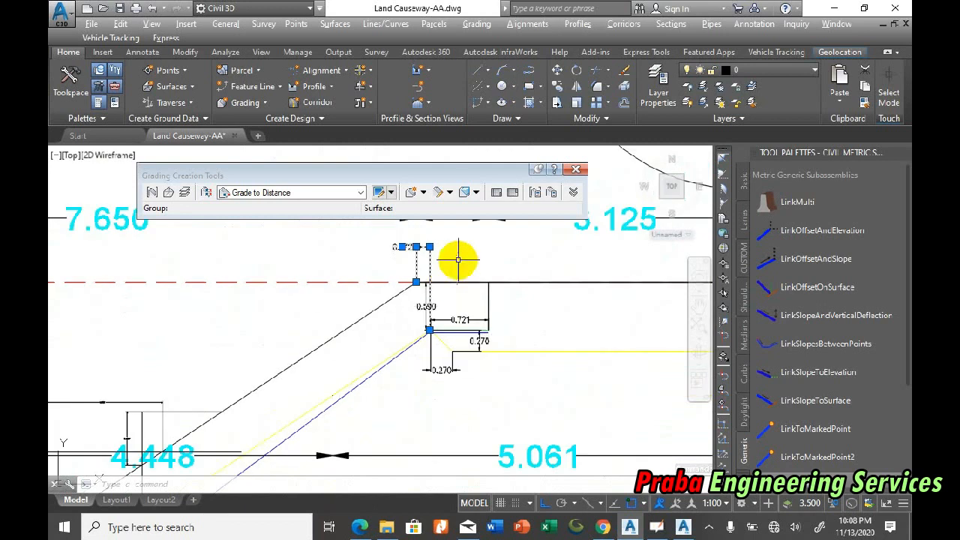
scroll(457, 258, up, 2)
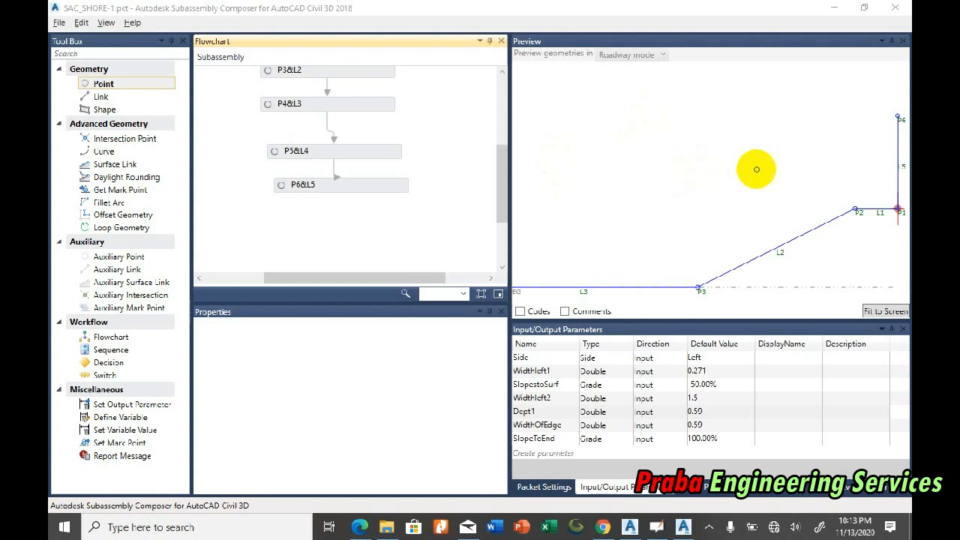
Step: In Subassembly Composer, add point P7 with link L6 after P6&L5 and set its From Point to P5
scroll(868, 132, up, 2)
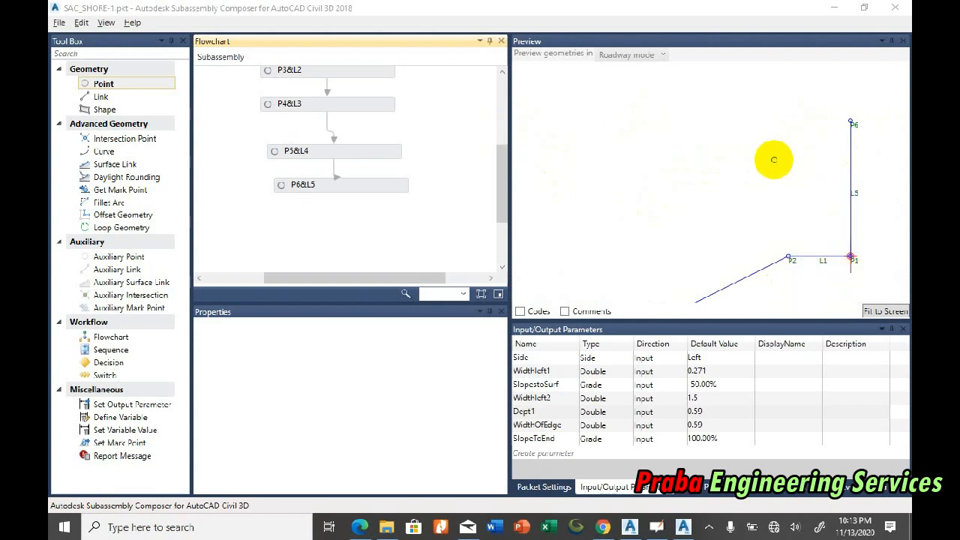
drag(146, 86, 339, 227)
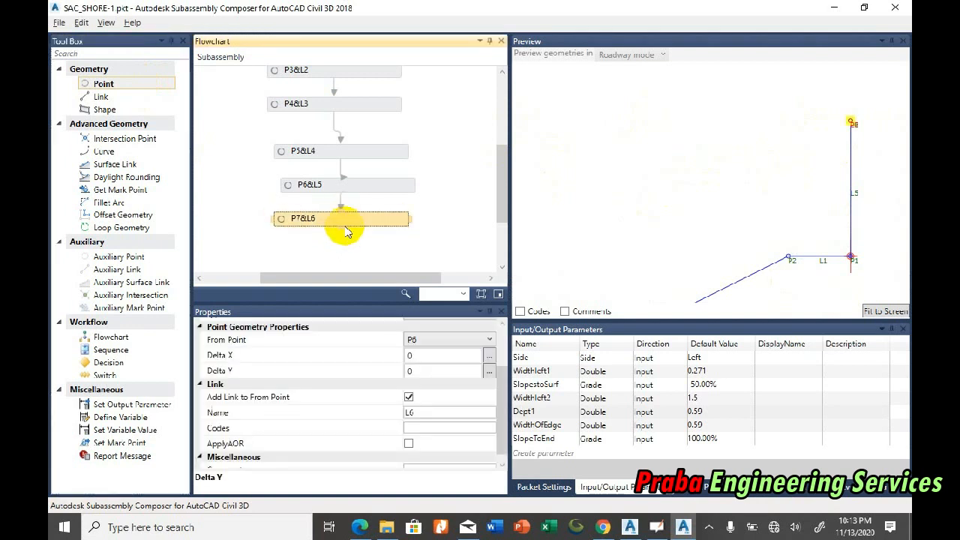
scroll(827, 131, up, 4)
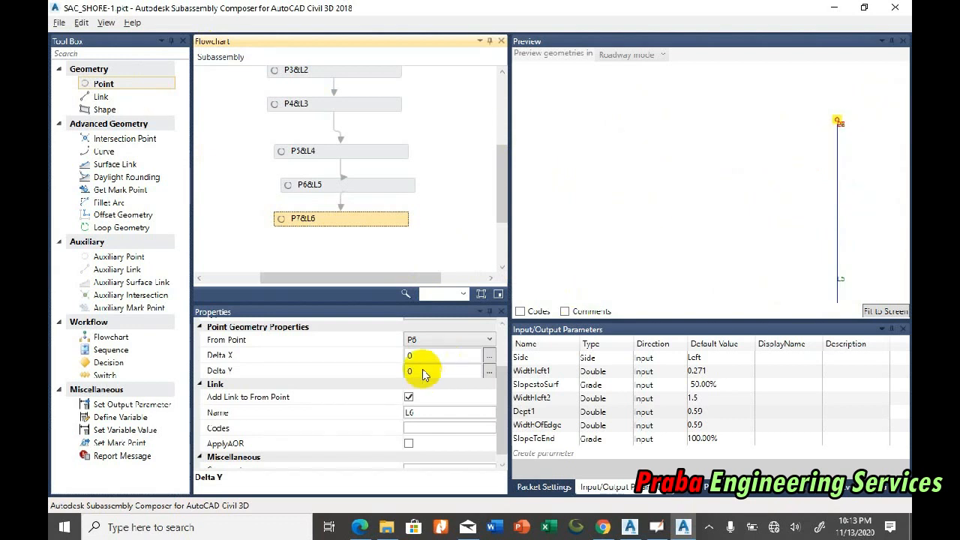
click(425, 341)
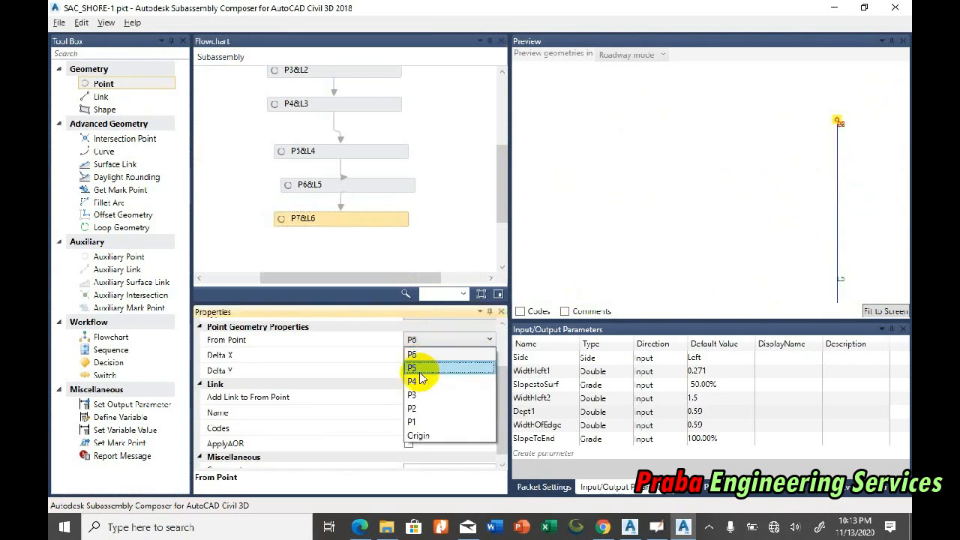
click(420, 368)
click(386, 227)
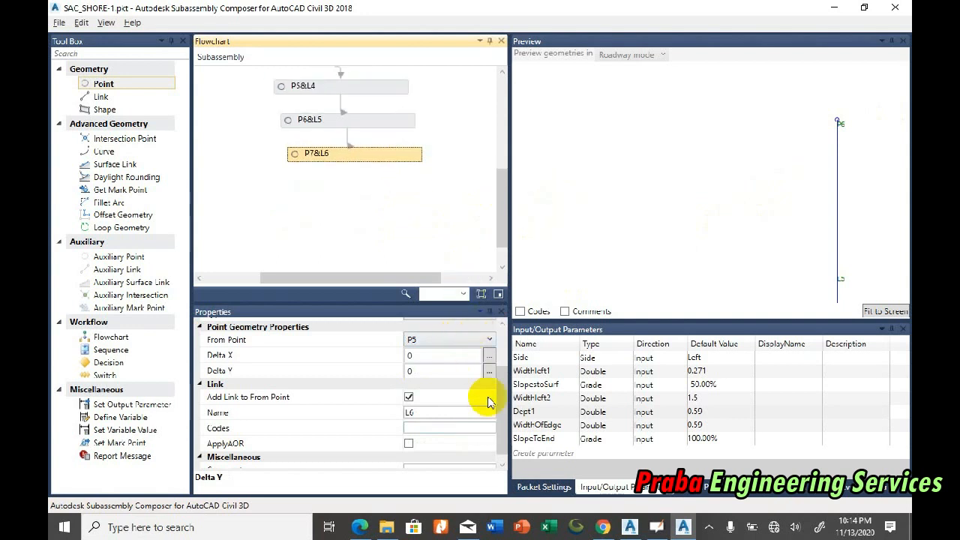
drag(501, 389, 498, 358)
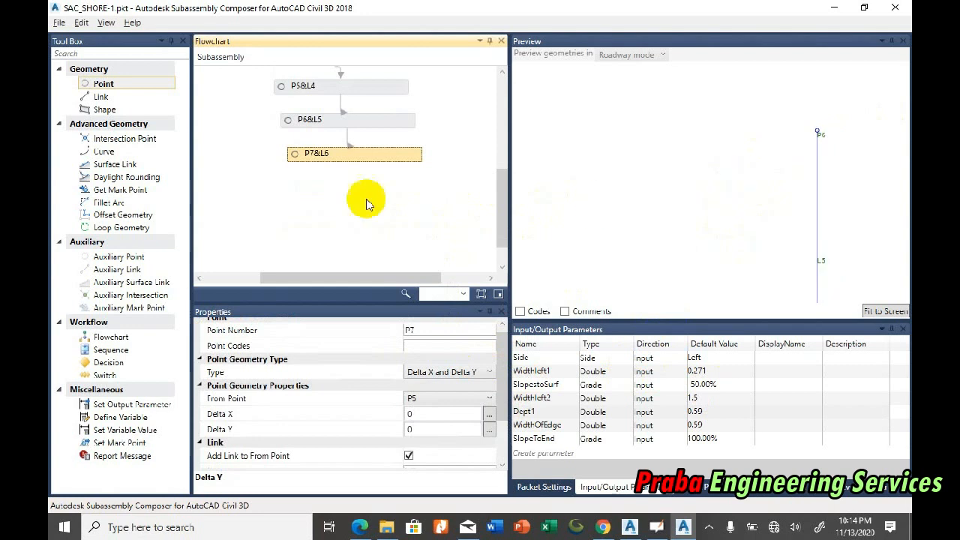
Step: Check which parameter drives P2's Delta X, assign Widthleft1 to point P7's Delta X, and fit the preview to the geometry
drag(500, 203, 500, 90)
click(374, 219)
scroll(702, 178, down, 2)
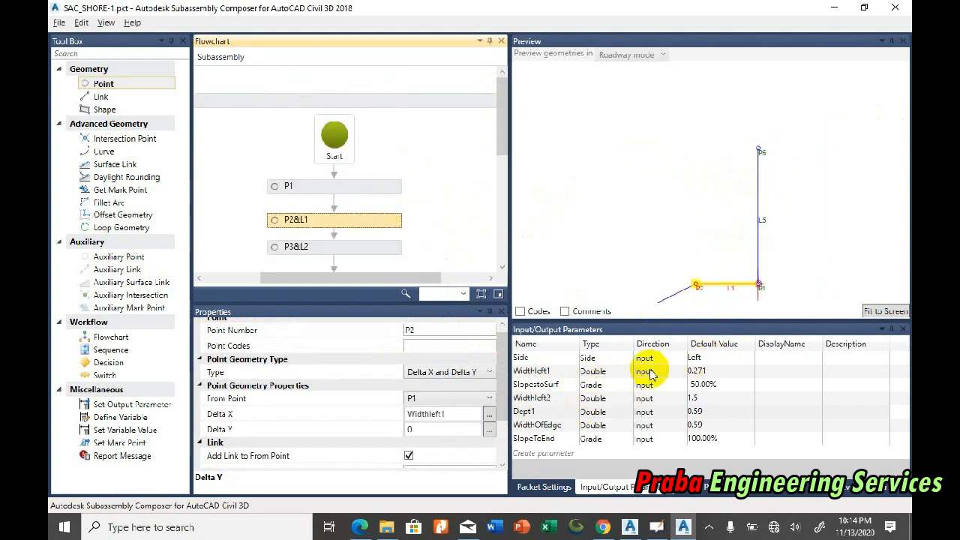
scroll(461, 192, down, 5)
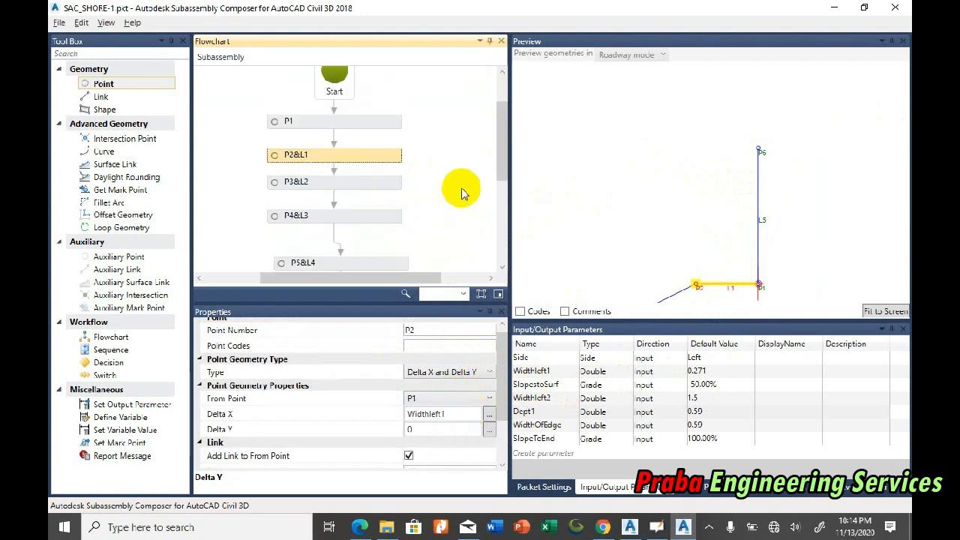
click(371, 201)
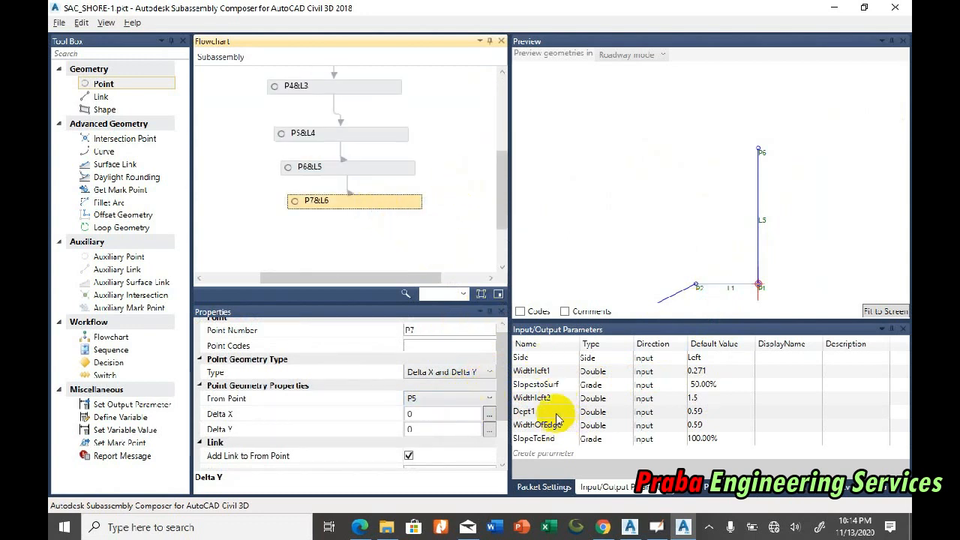
click(549, 369)
click(552, 369)
right_click(535, 372)
click(498, 390)
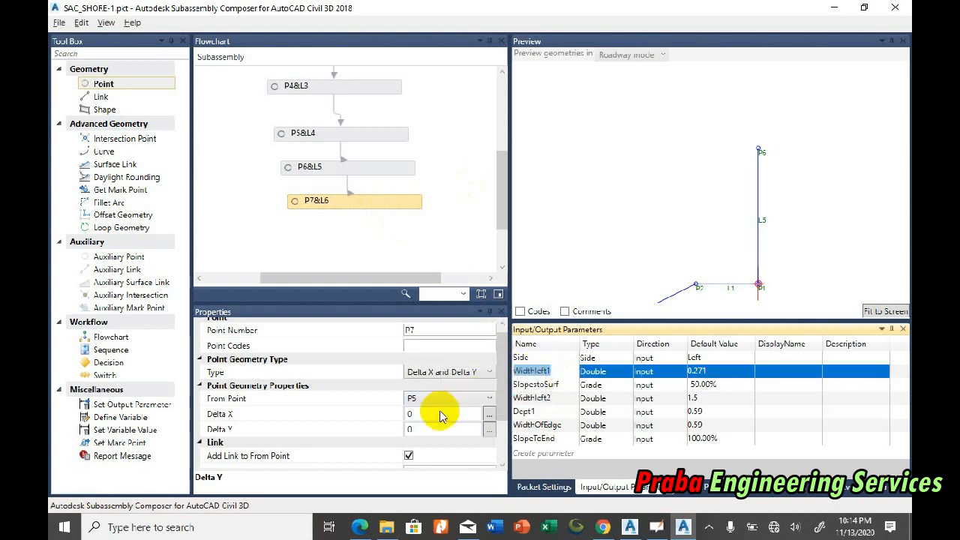
drag(431, 419, 366, 420)
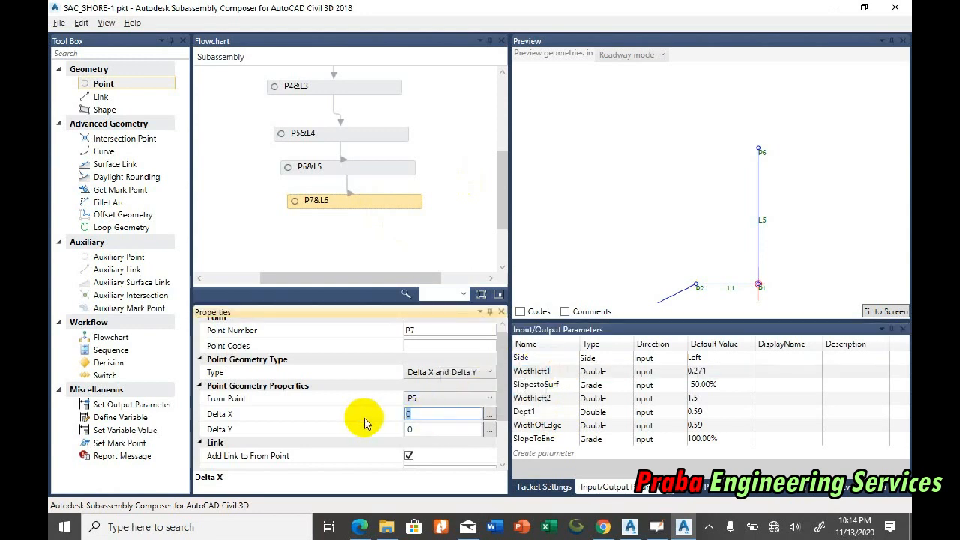
click(885, 310)
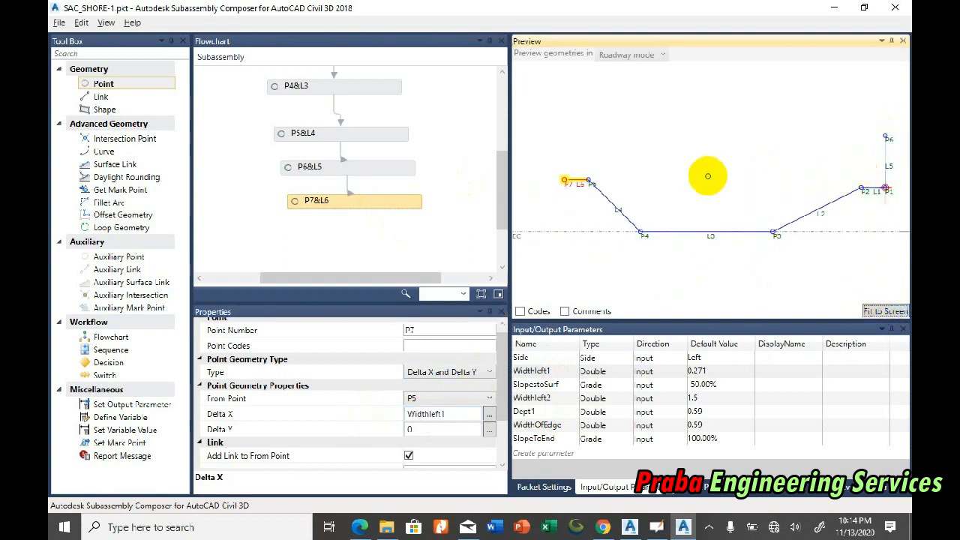
Step: Change point P7's From Point to P6
click(378, 201)
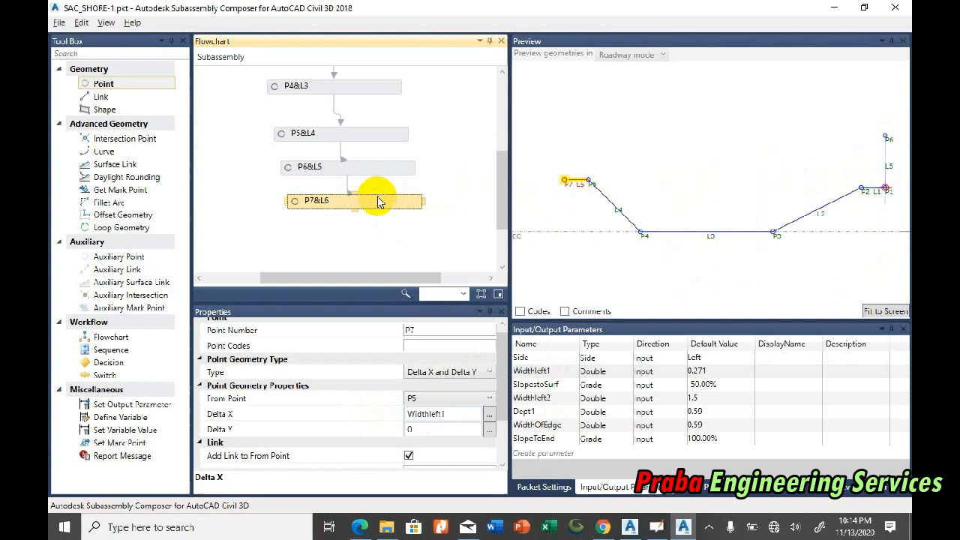
click(440, 397)
click(433, 469)
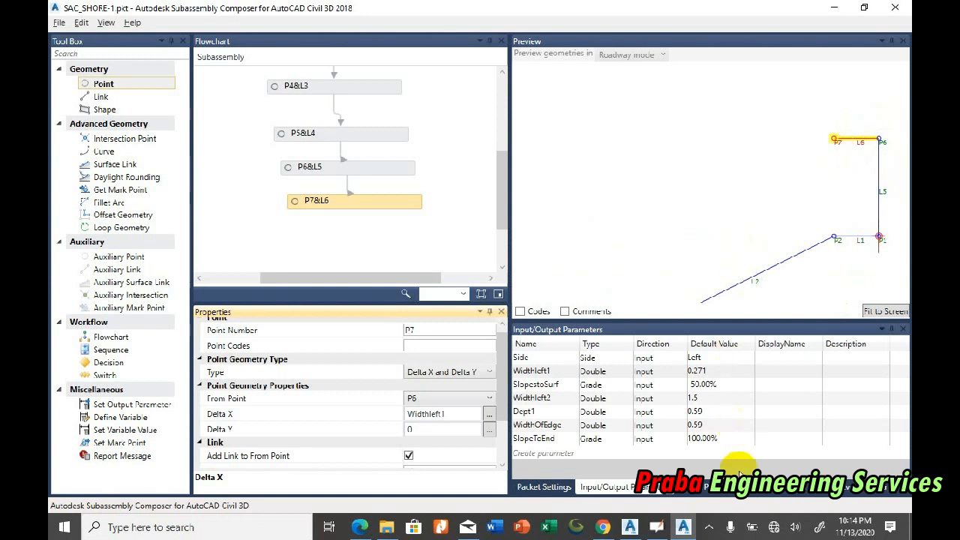
Step: Switch to the Civil 3D drawing to check the horizontal offset at the crest edge against link L6
click(683, 527)
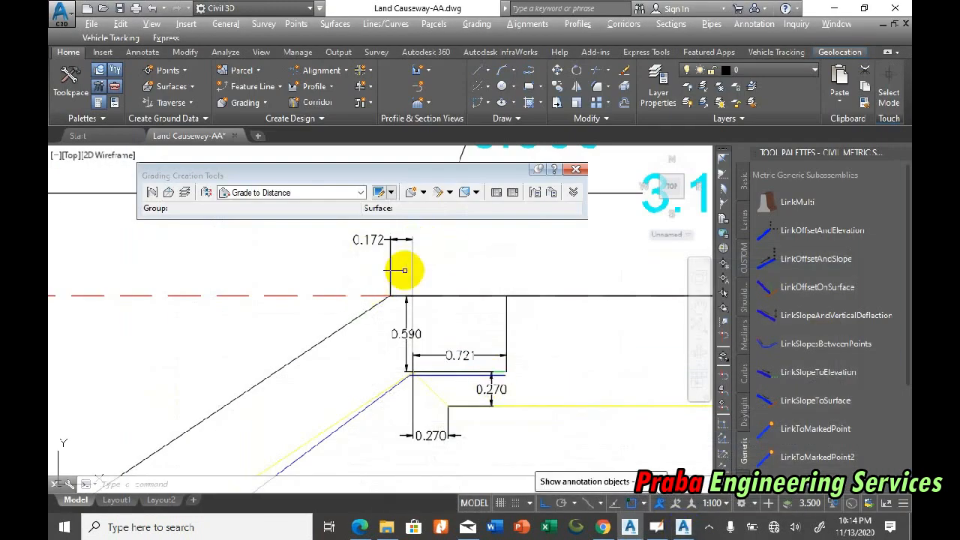
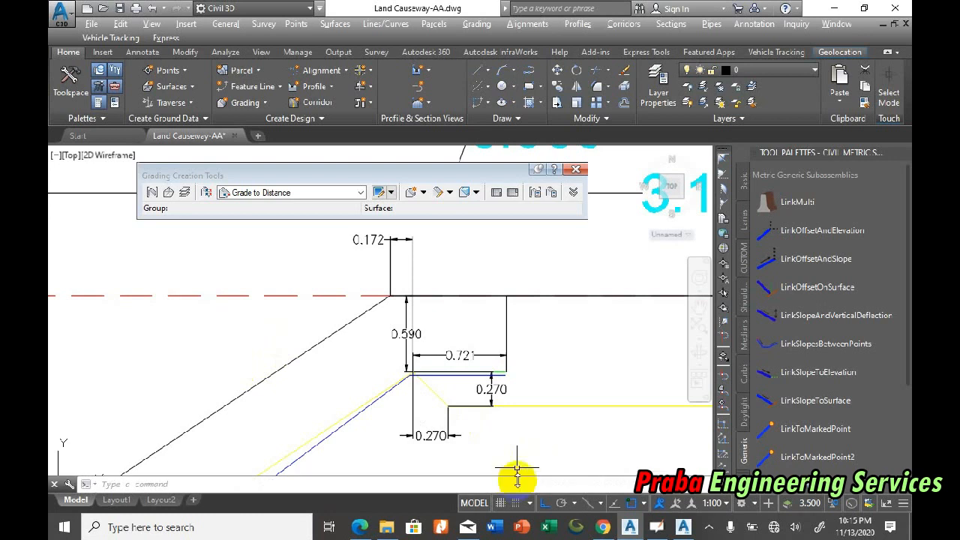
Step: Switch to Subassembly Composer and create a Double input parameter named WidthAdditional
click(663, 530)
click(654, 518)
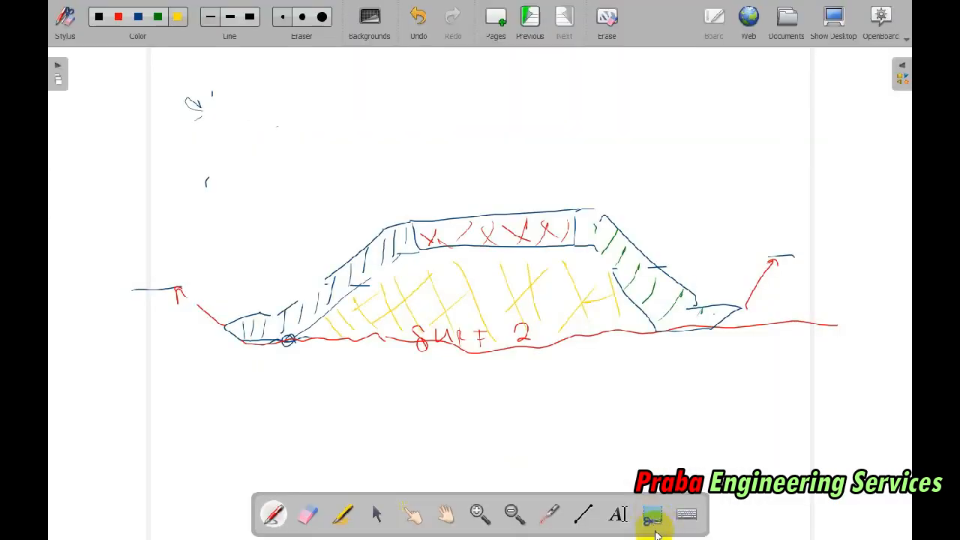
key(alt+Tab)
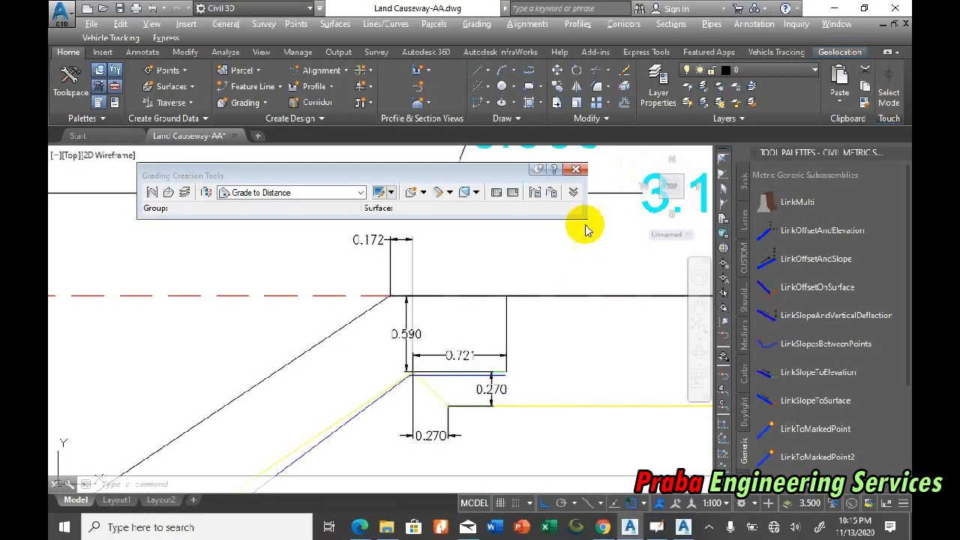
click(681, 536)
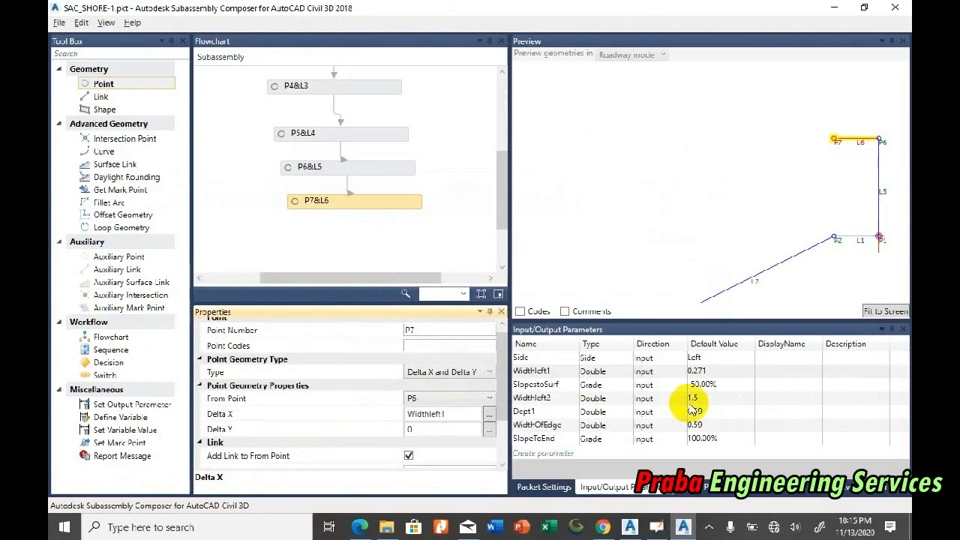
click(545, 457)
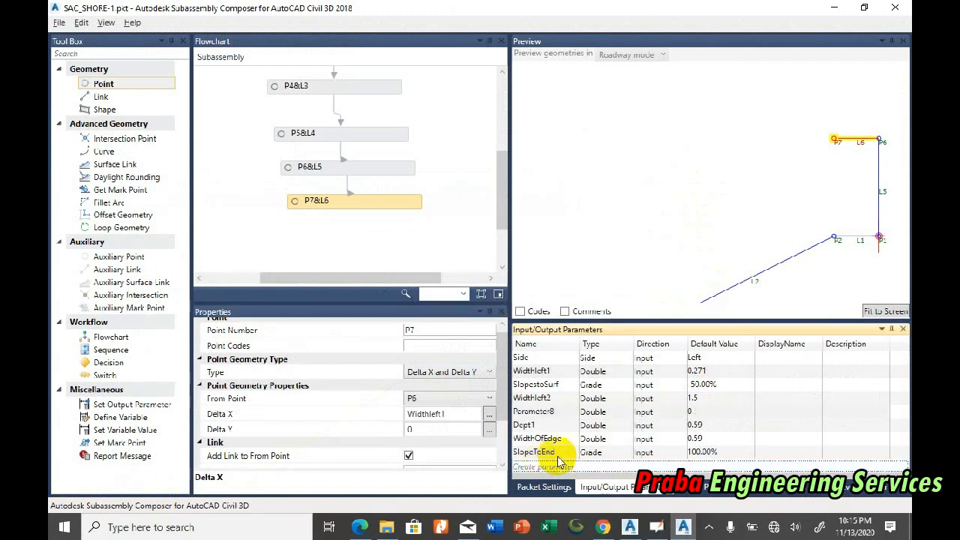
double_click(556, 412)
text(Wid)
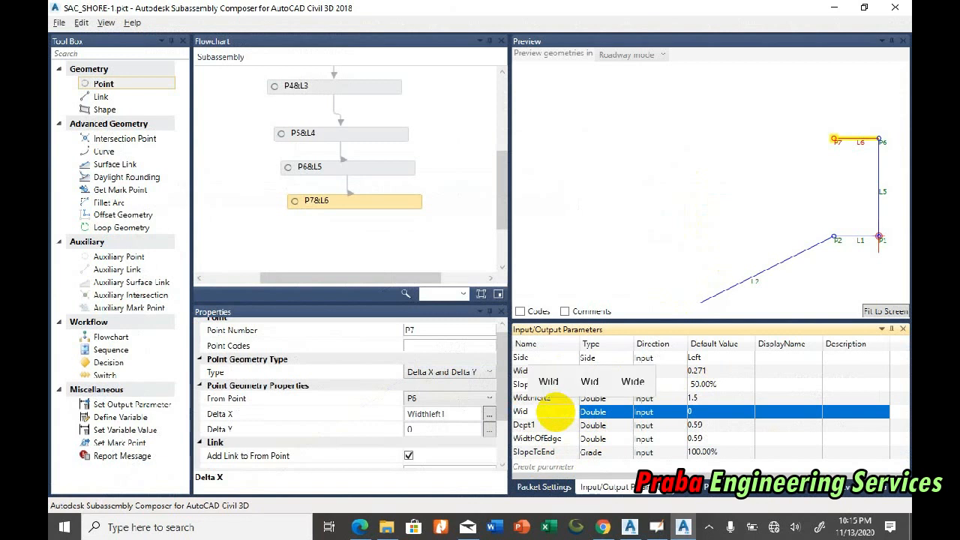
text(thAdditional)
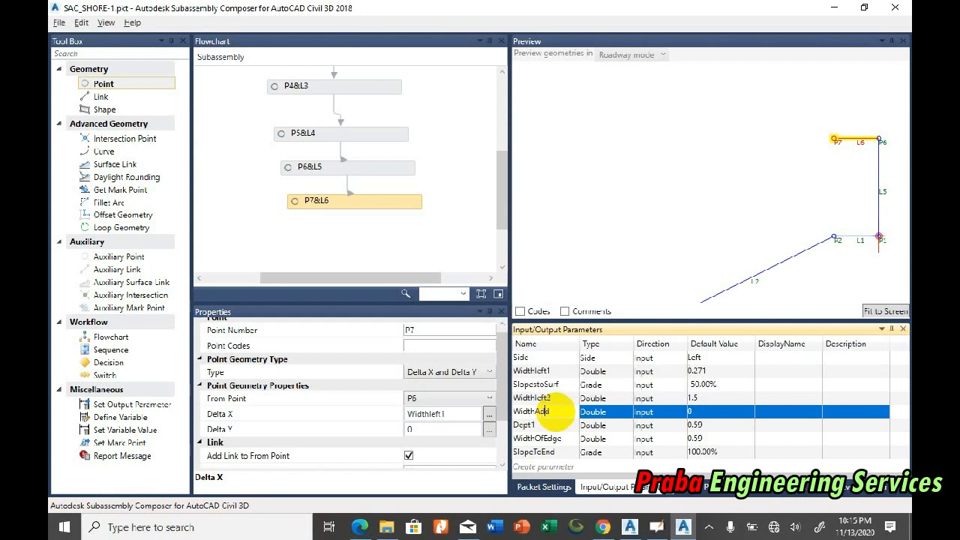
Step: Set the WidthAdditional parameter's default value to 0.271
click(715, 413)
drag(730, 410, 682, 413)
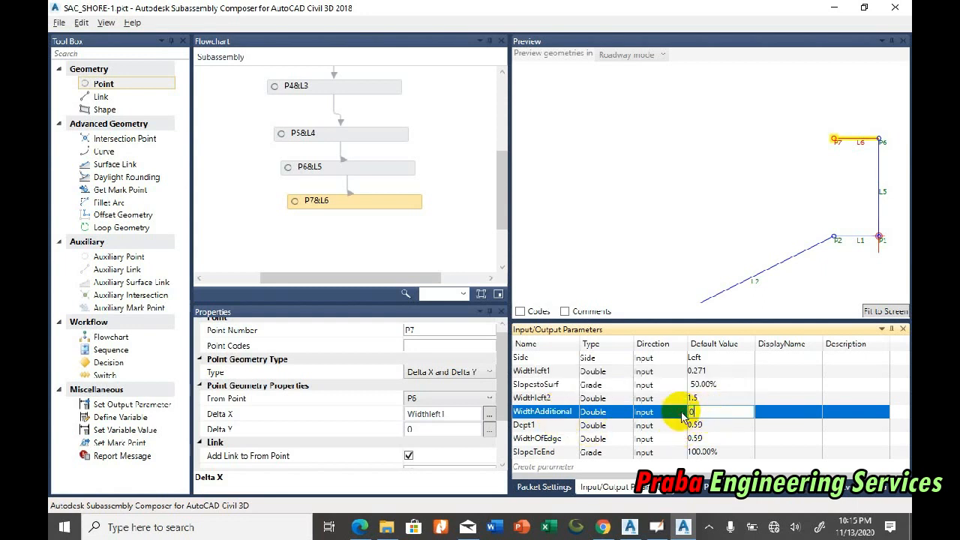
text(0.271)
key(Return)
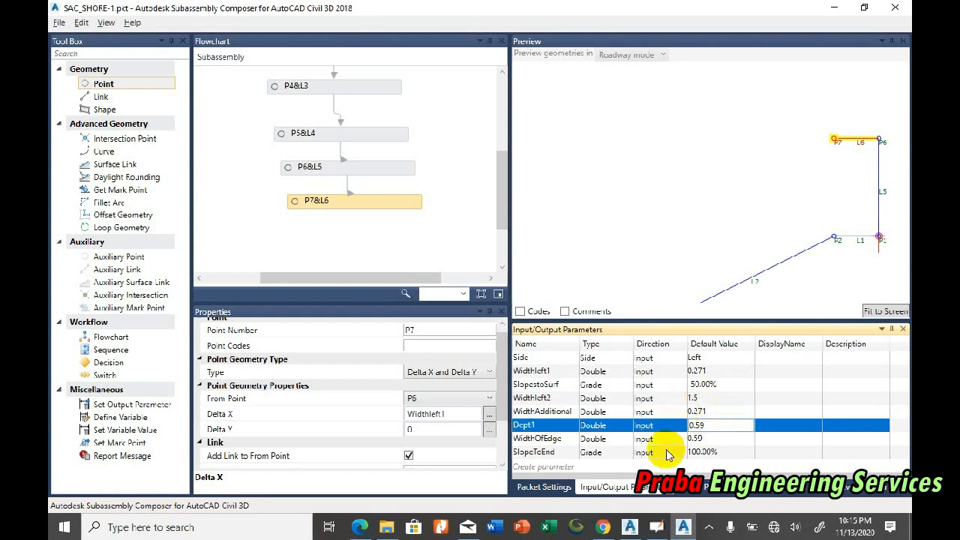
Step: Check the crest-edge offset in the Civil 3D drawing, return to Subassembly Composer and set WidthAdditional's default value to 0.172
click(629, 527)
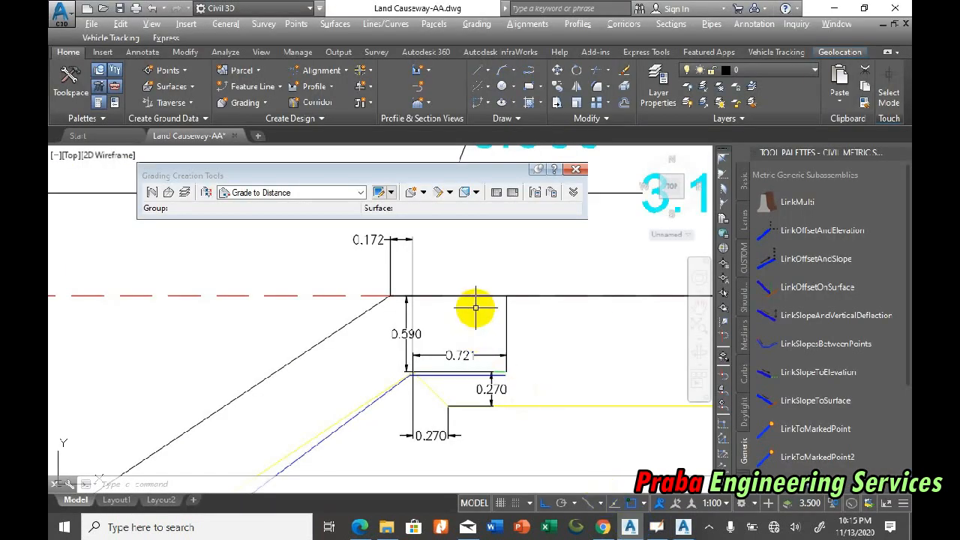
click(655, 525)
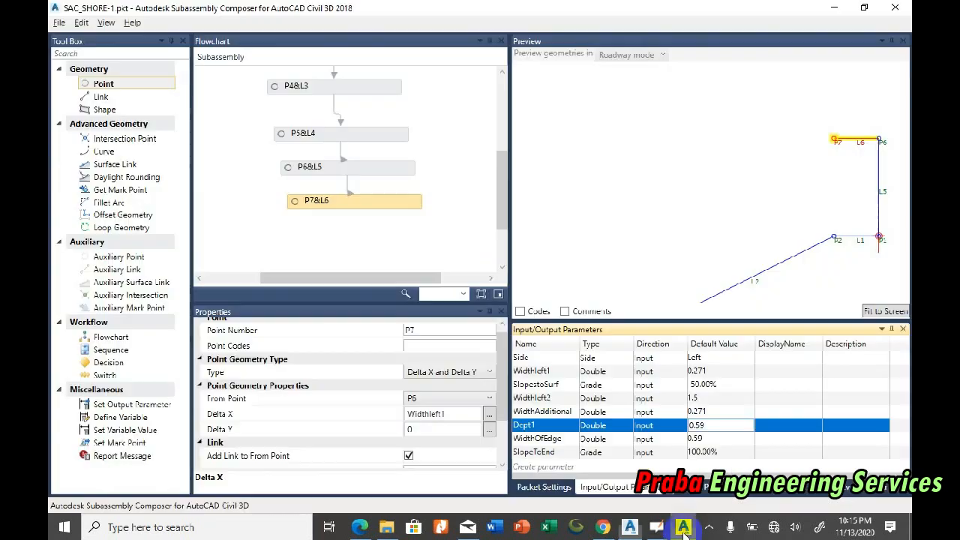
click(709, 425)
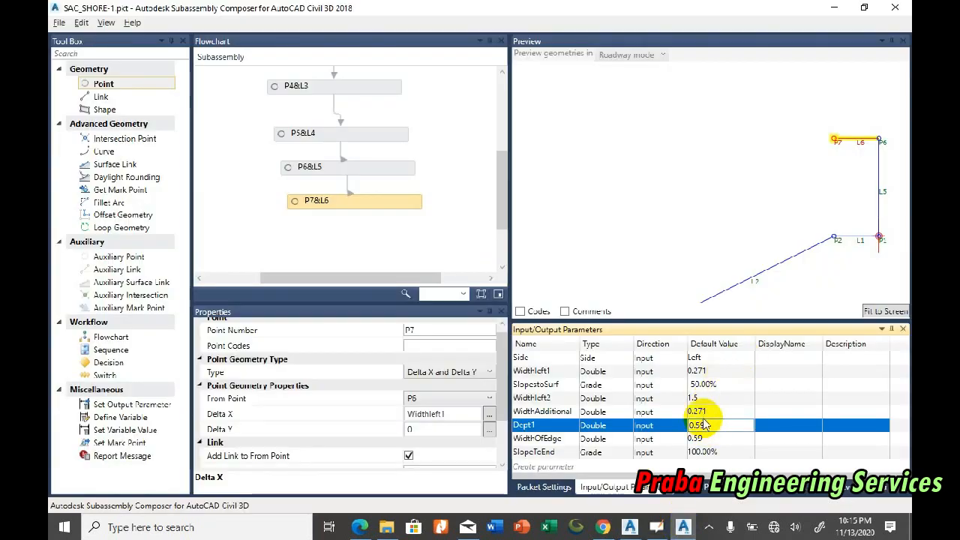
click(696, 411)
click(694, 412)
text(172)
key(Return)
Step: Set point P7's Delta X to the expression Widthleft1+WidthAdditional and fit the preview to the geometry
click(572, 413)
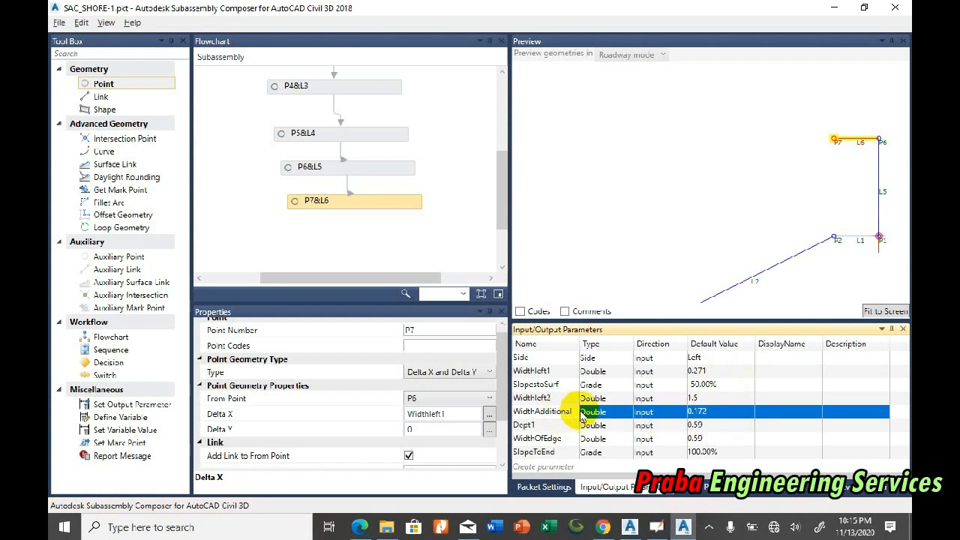
click(534, 412)
click(534, 412)
key(ctrl+c)
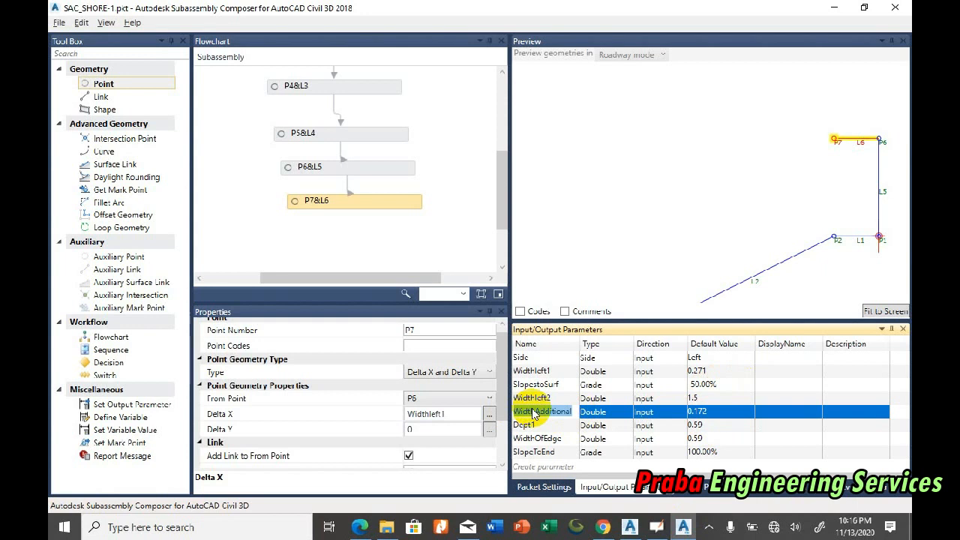
click(456, 413)
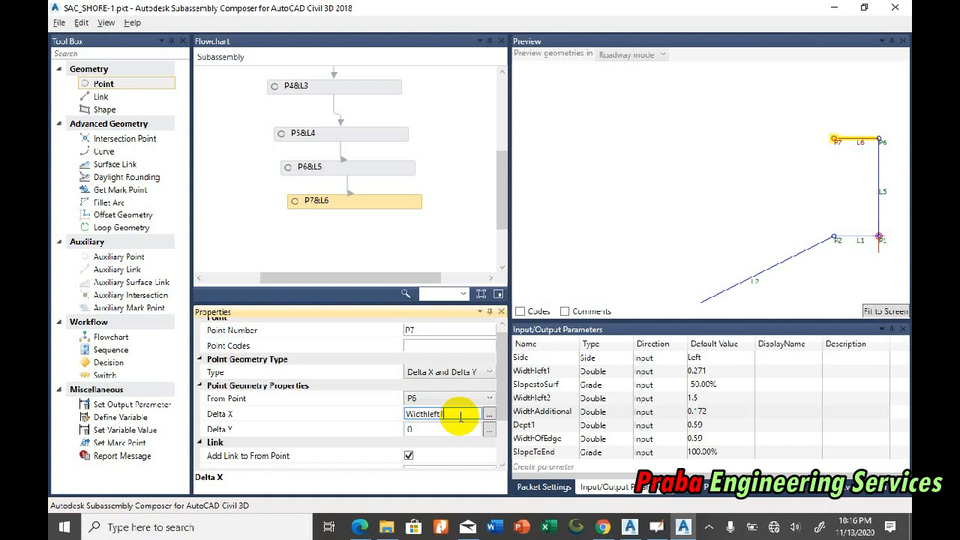
text(-)
key(ctrl+v)
key(Return)
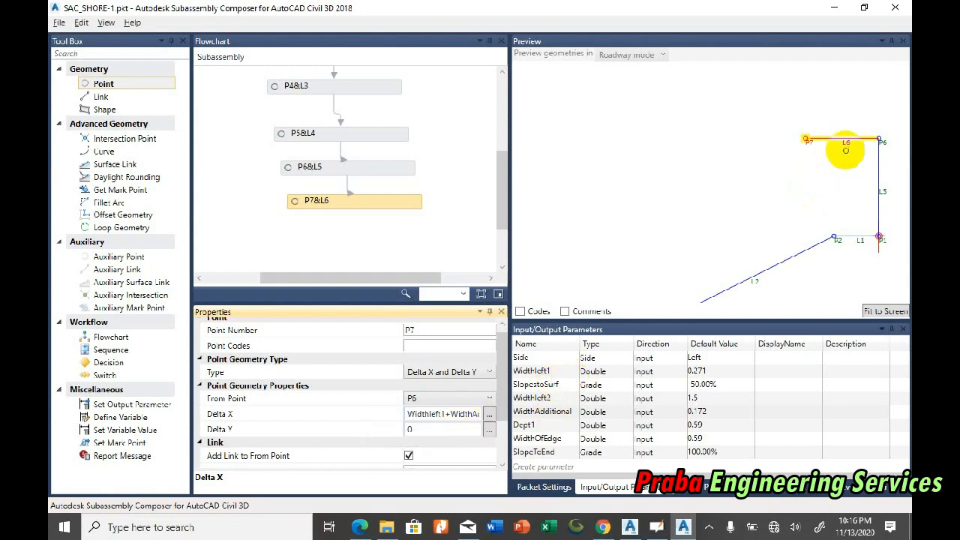
click(559, 372)
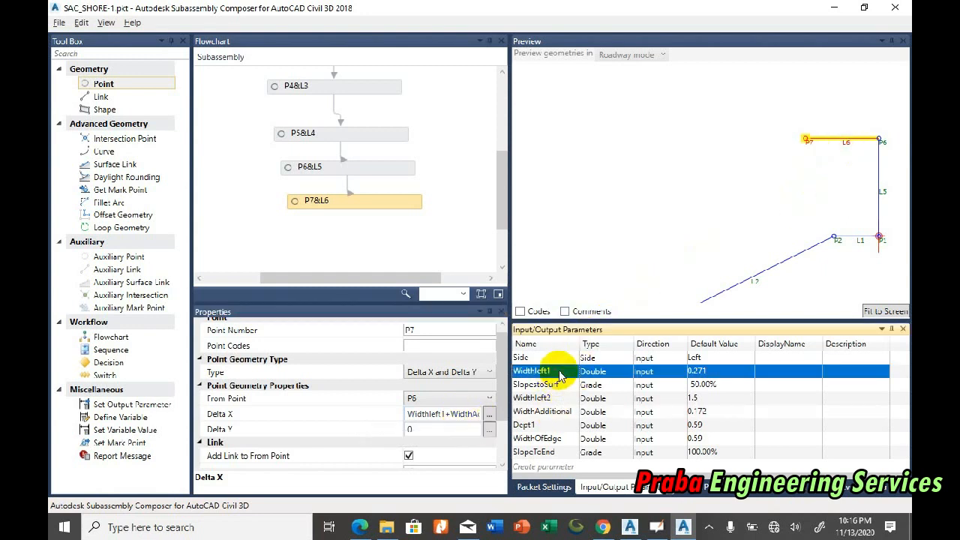
click(556, 417)
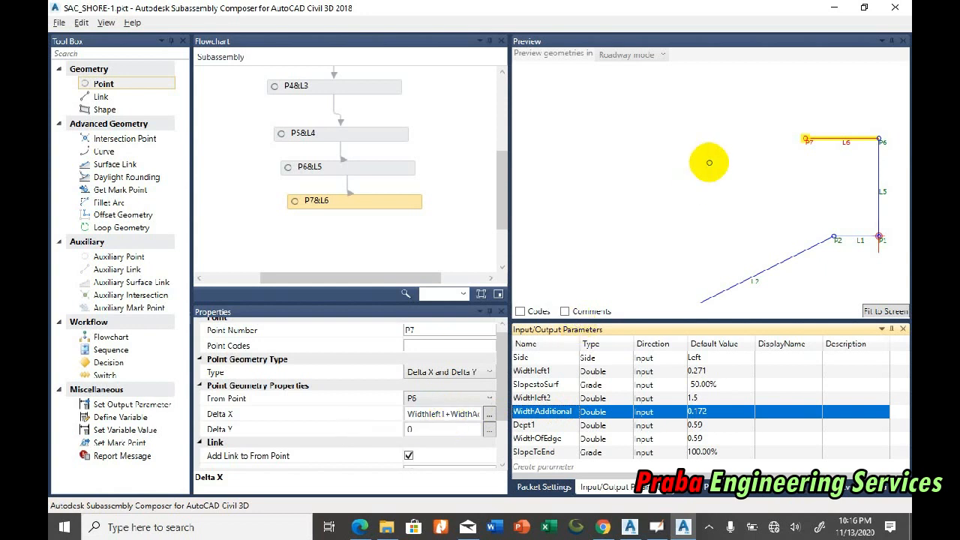
click(886, 311)
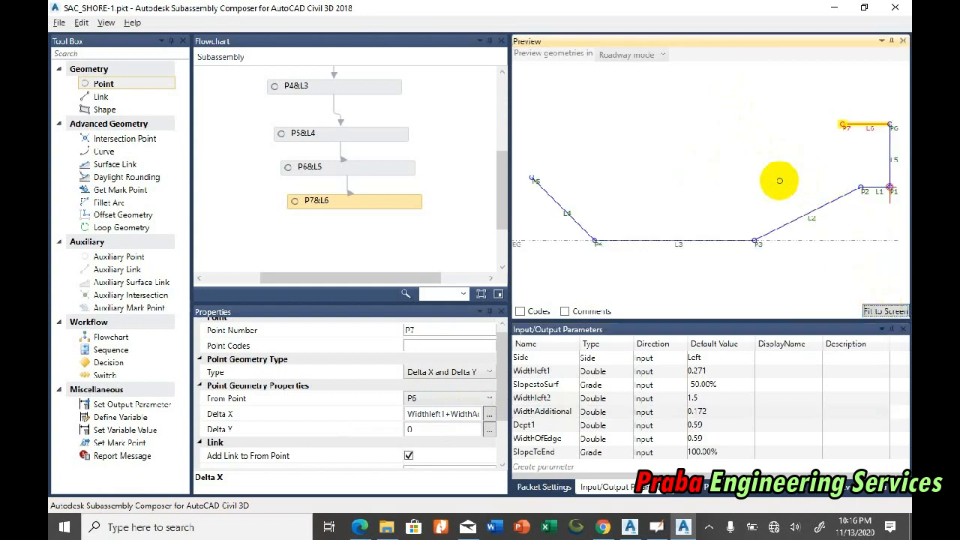
drag(113, 83, 306, 231)
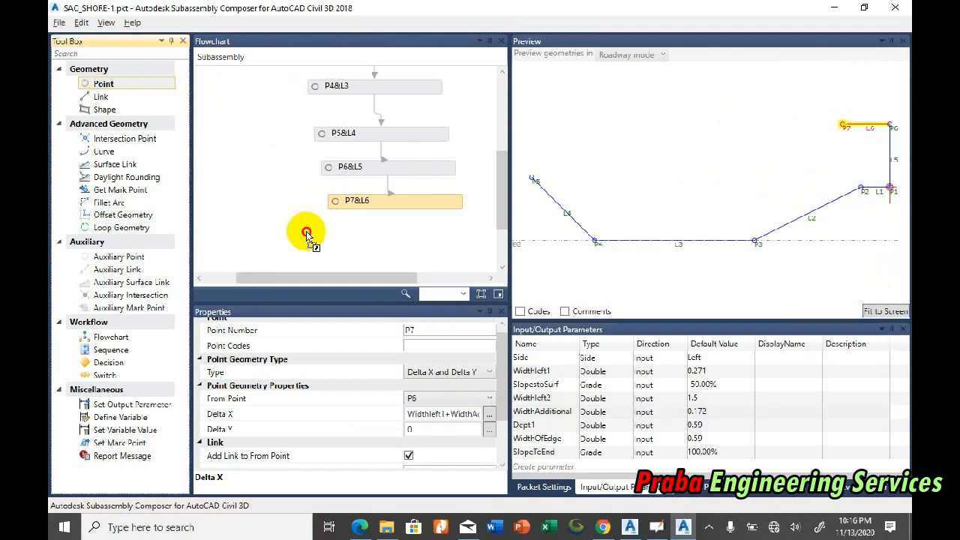
drag(369, 232, 368, 234)
click(395, 238)
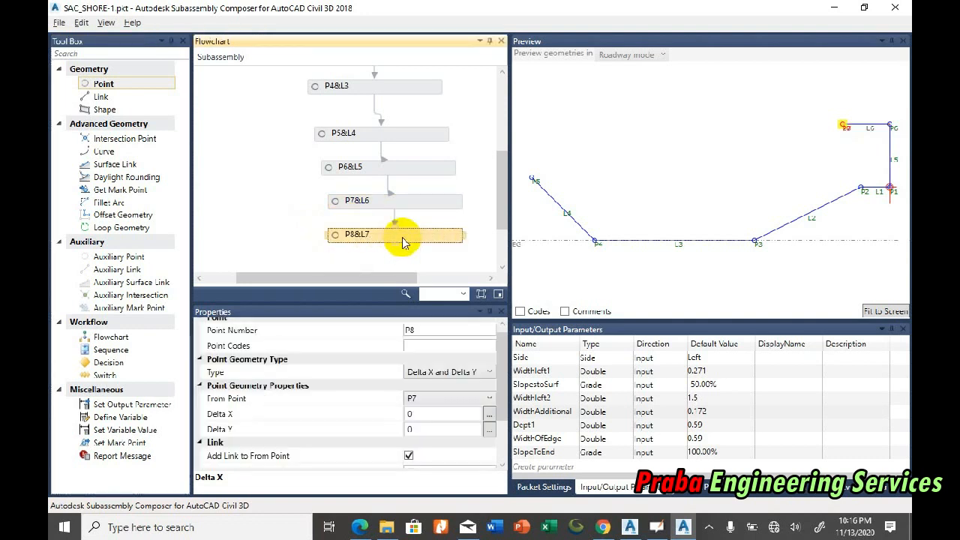
click(442, 398)
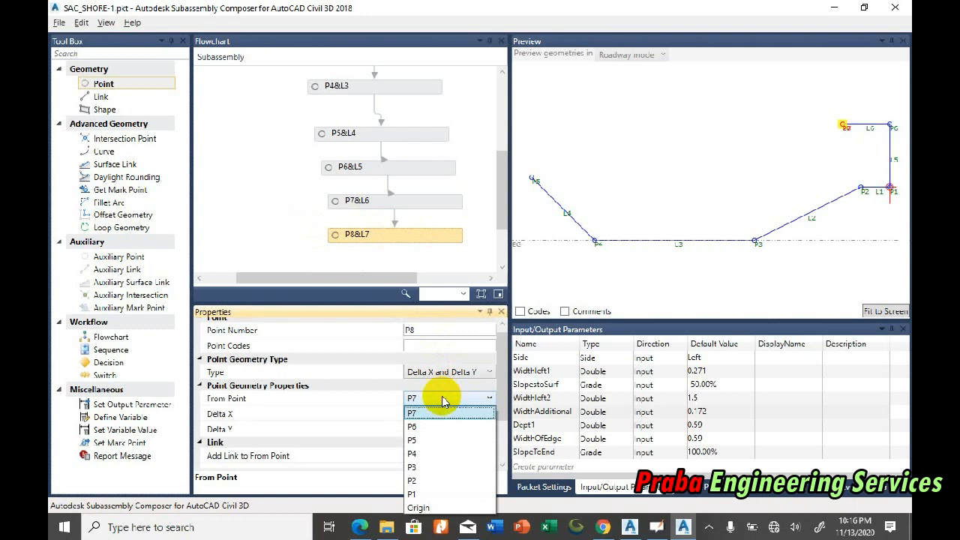
click(428, 413)
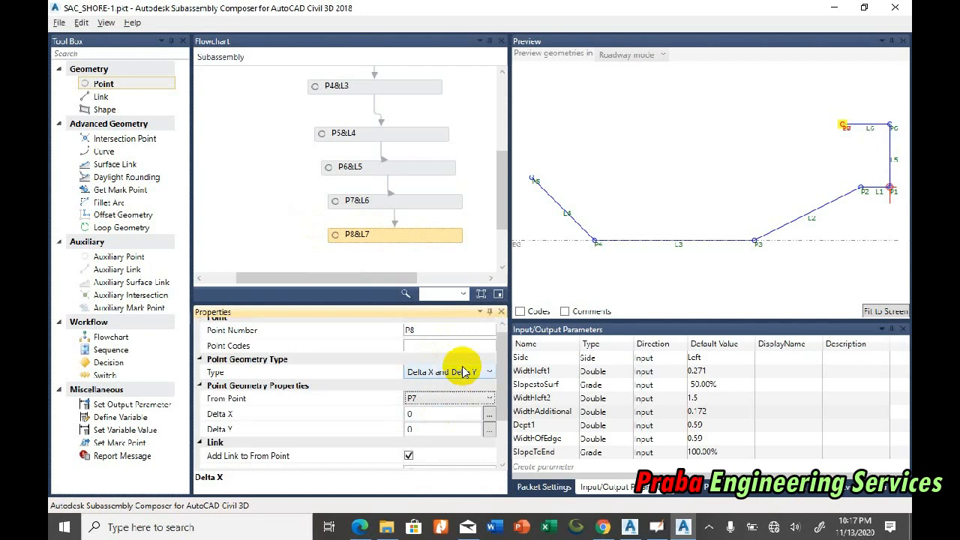
right_click(396, 231)
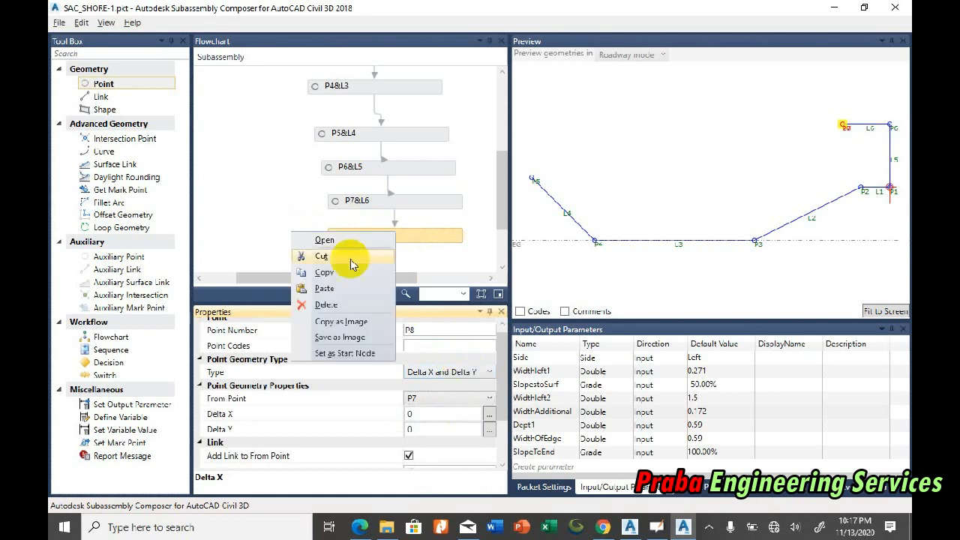
click(326, 305)
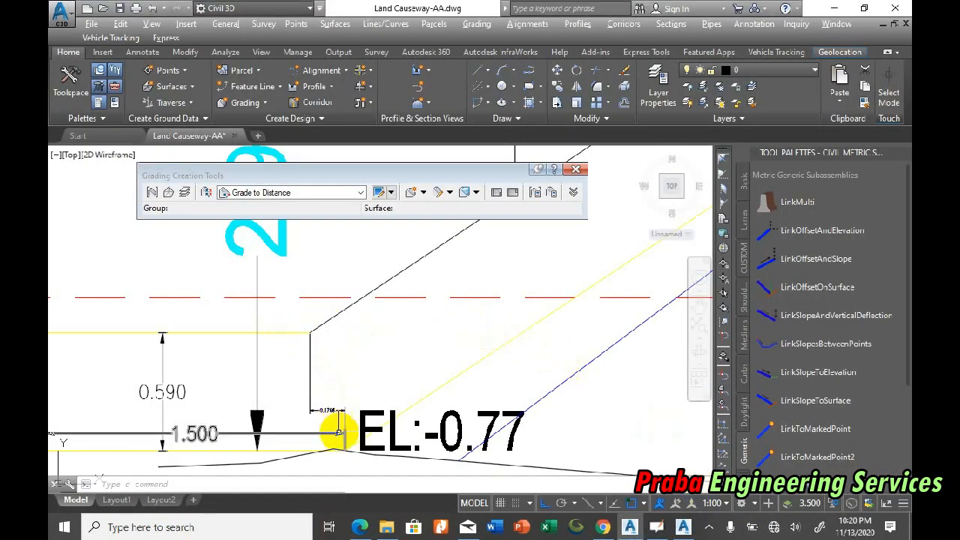
Step: Check the toe dimensions in the drawing, switch to Subassembly Composer and add point P8 with link L7 after P7&L6, starting from P3
scroll(332, 422, up, 4)
scroll(379, 407, down, 4)
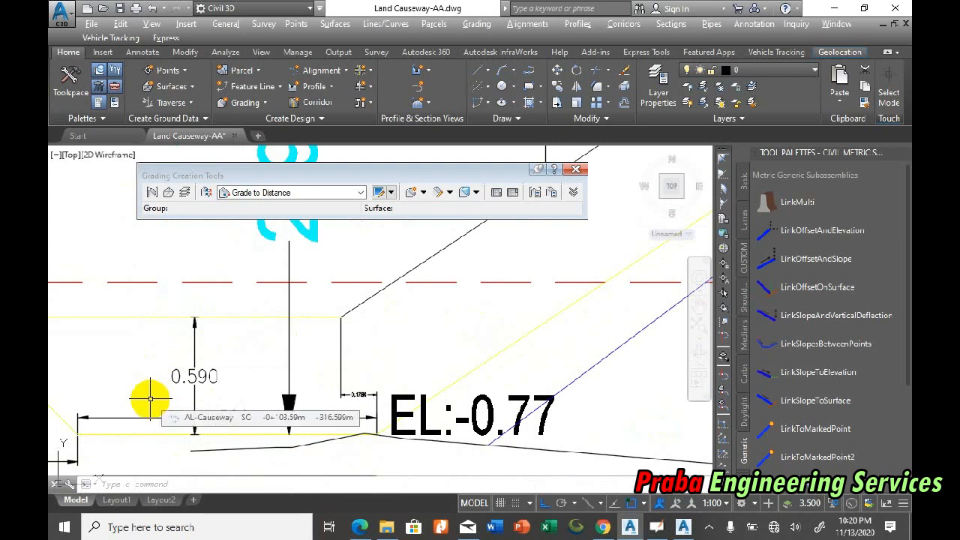
click(682, 527)
drag(120, 83, 382, 232)
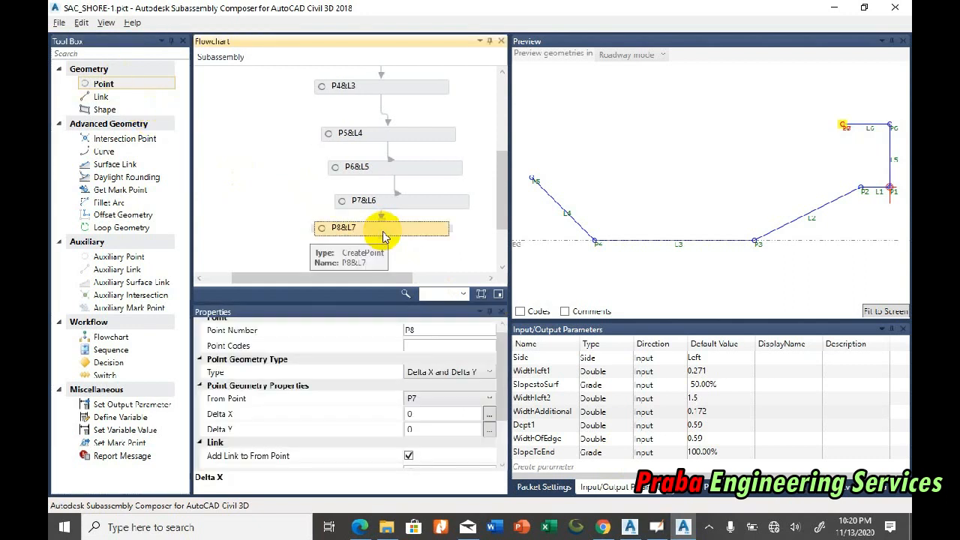
click(471, 399)
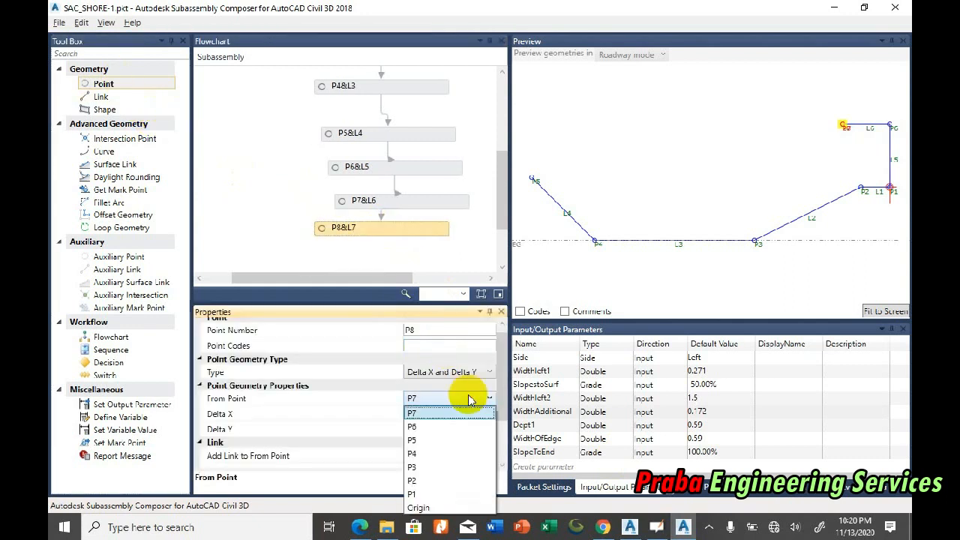
click(470, 400)
click(465, 374)
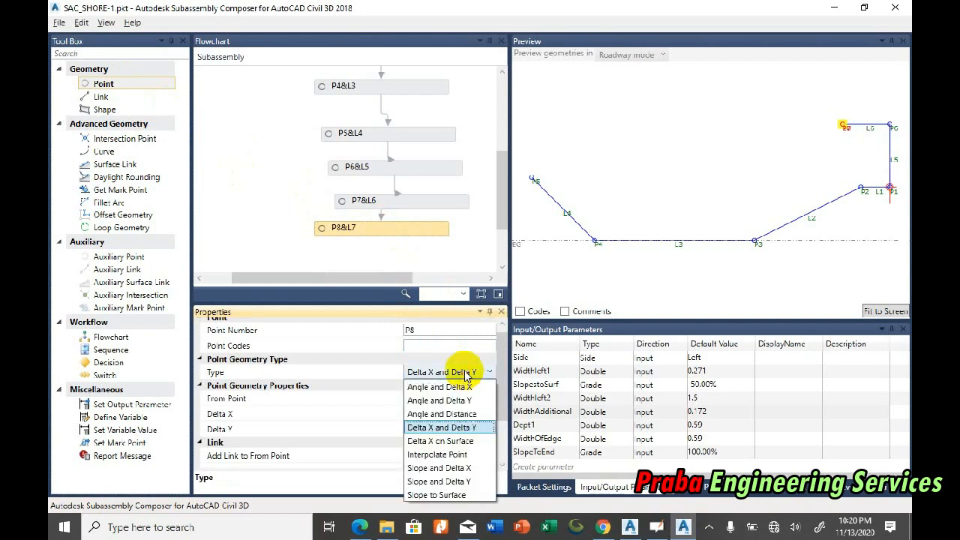
click(465, 373)
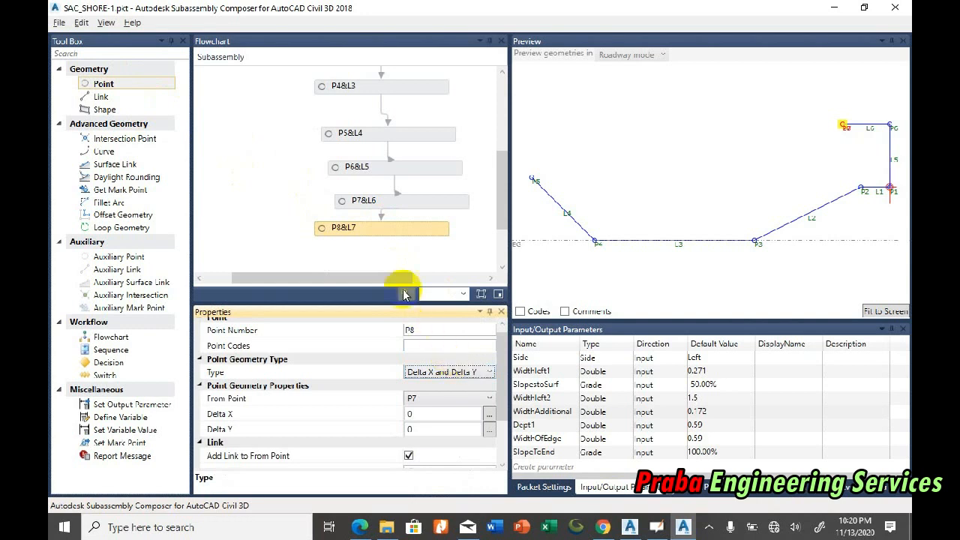
click(396, 229)
click(447, 399)
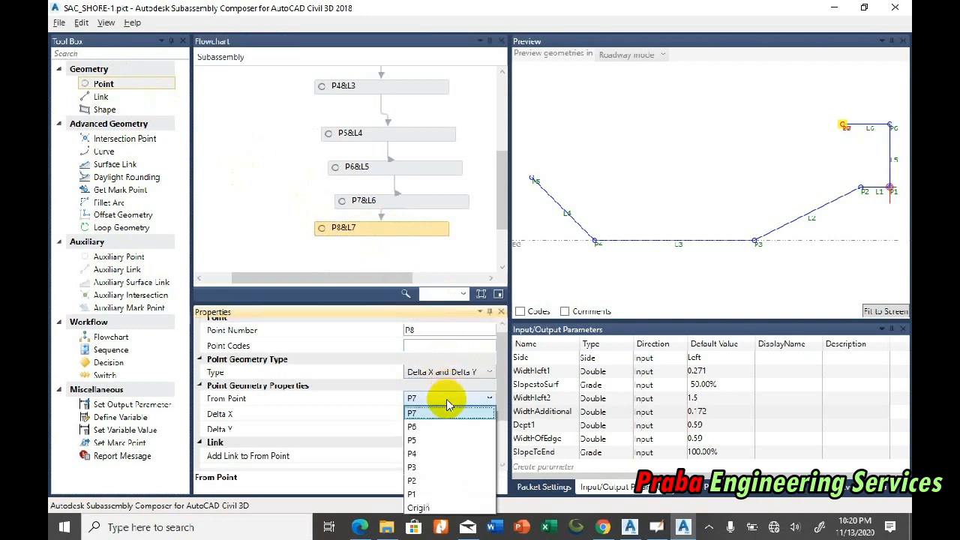
click(420, 466)
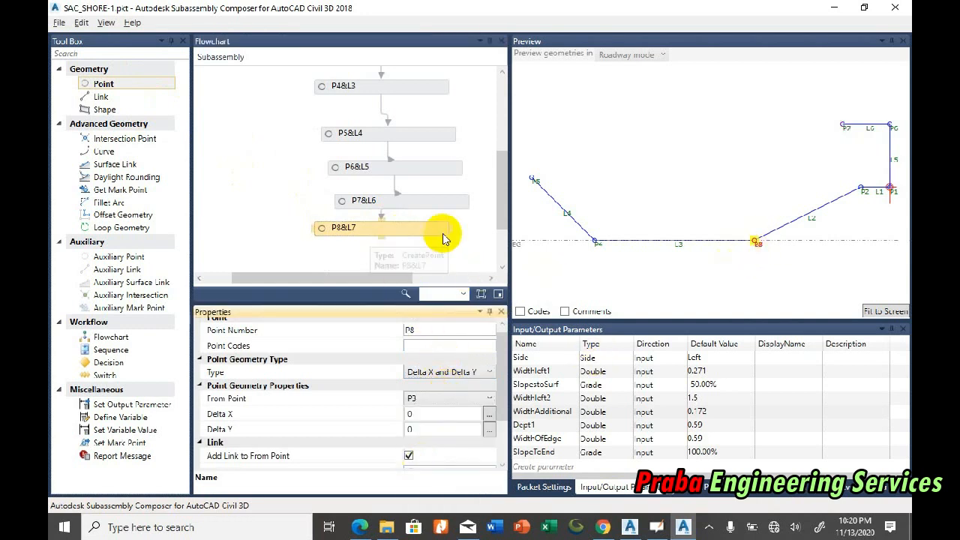
click(468, 373)
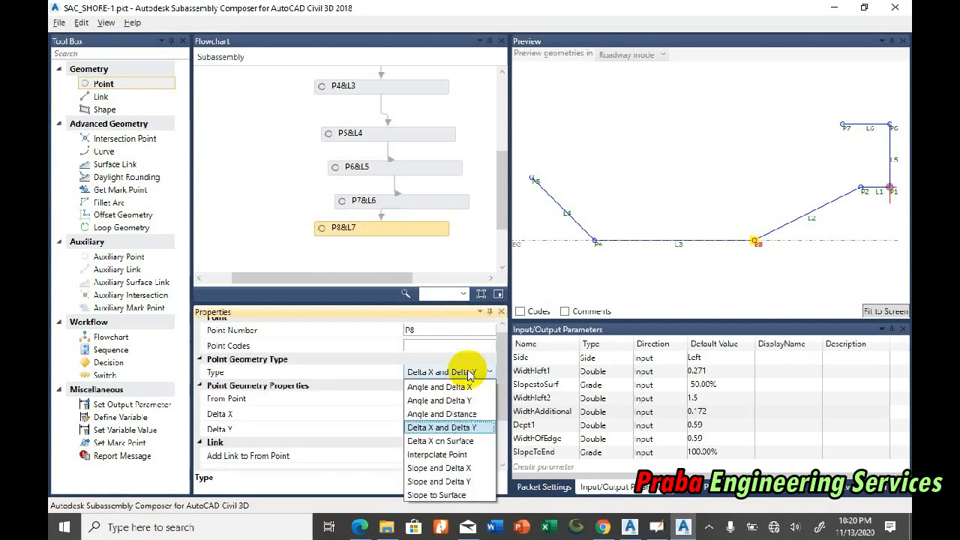
click(452, 425)
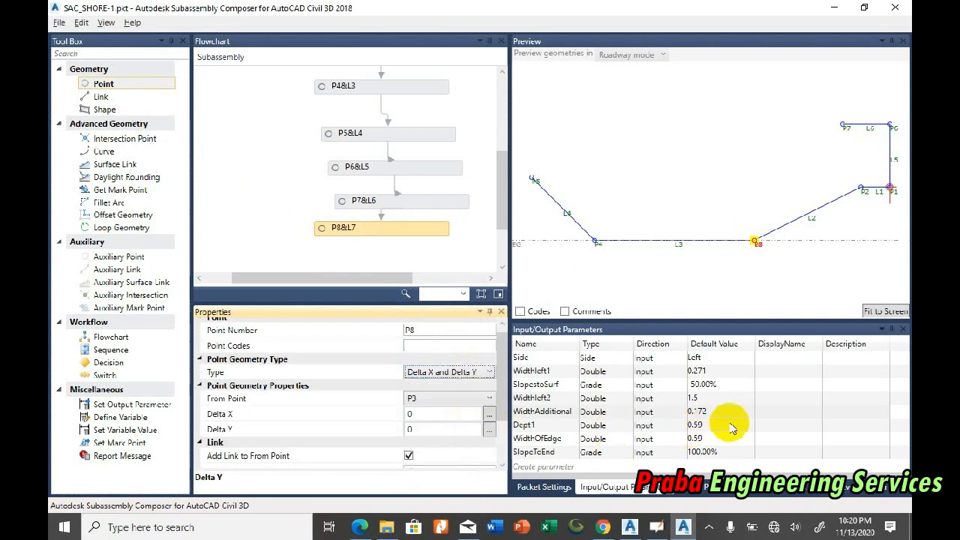
double_click(564, 425)
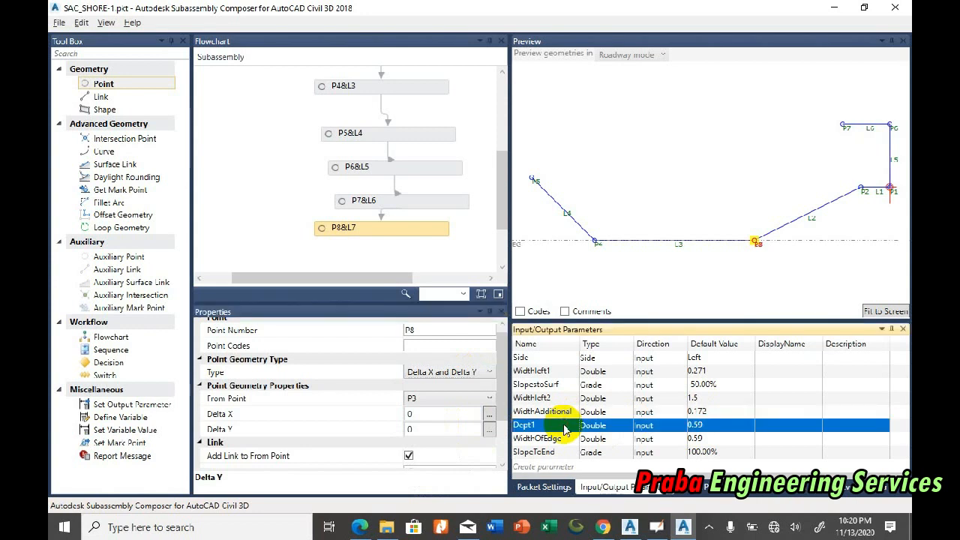
click(411, 429)
text(WidthAdditional)
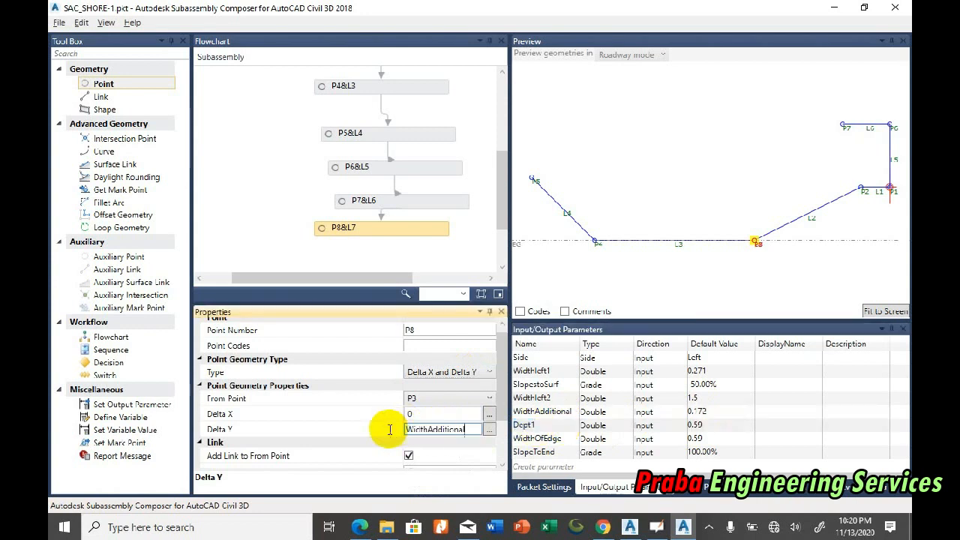
Step: Set point P8's Delta Y to the Dept1 parameter
click(558, 428)
click(558, 425)
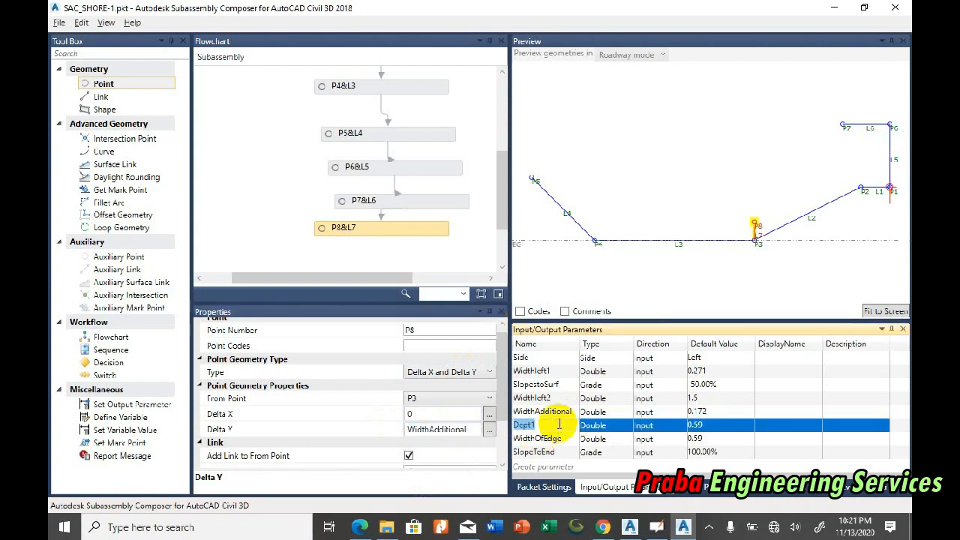
key(ctrl+c)
click(450, 429)
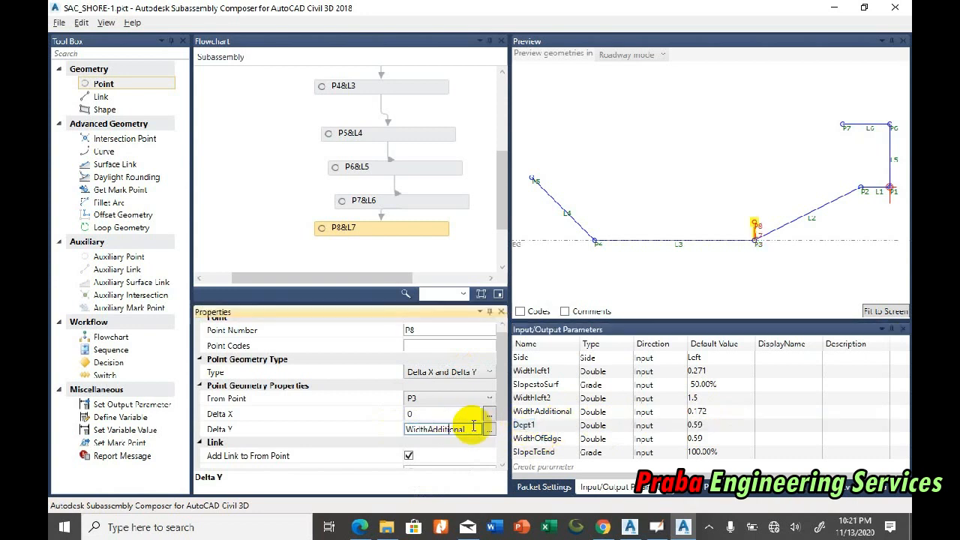
key(ctrl+v)
key(Return)
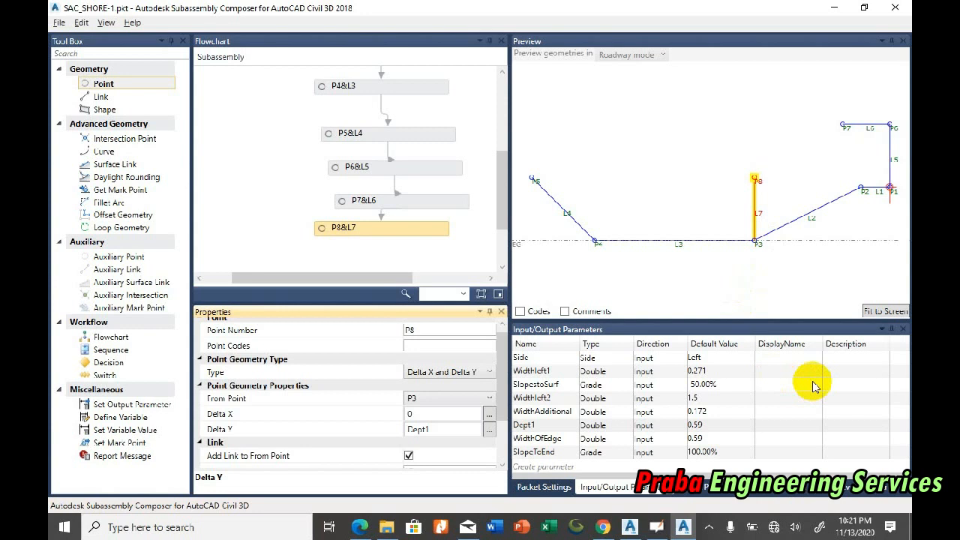
Step: Create a new Double input parameter and name it WidthAdditional2, based on the copied WidthAdditional name
click(550, 467)
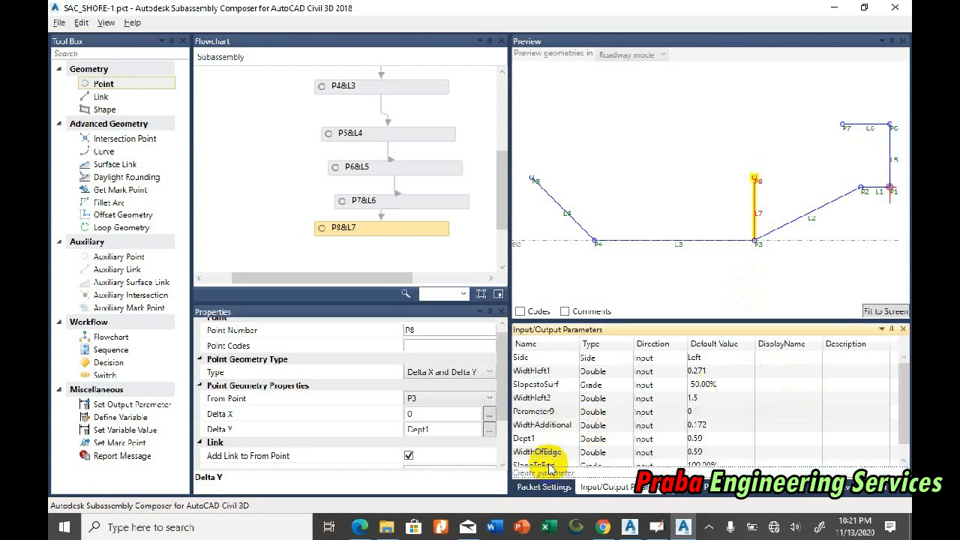
click(551, 411)
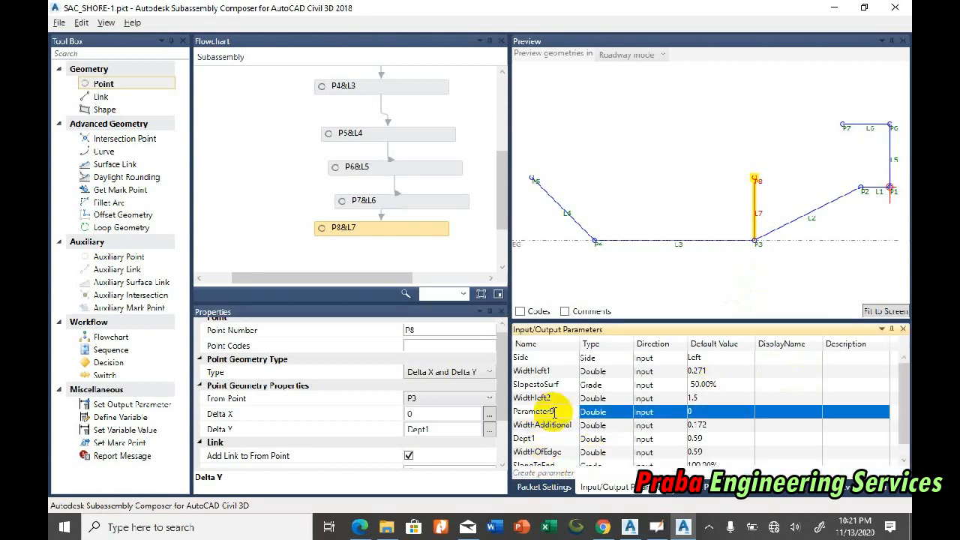
click(553, 425)
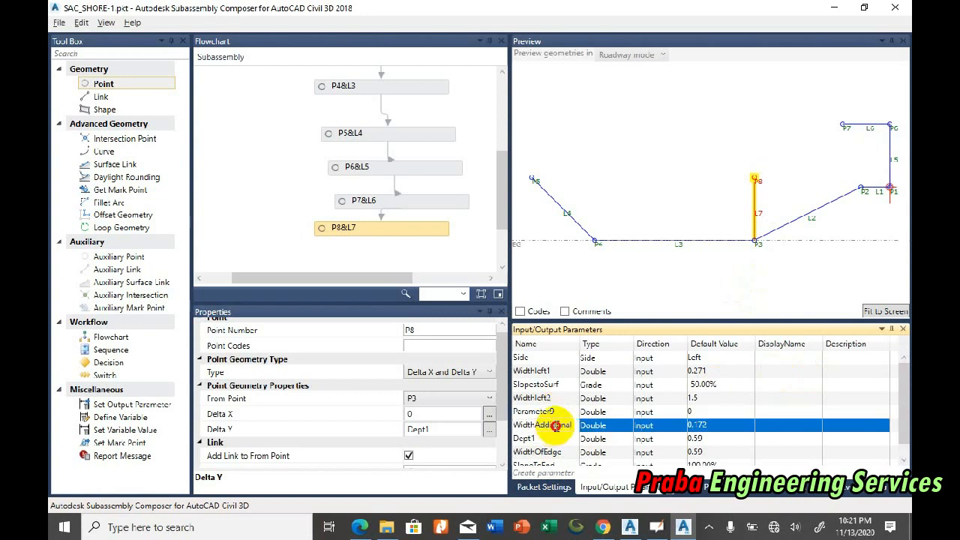
click(572, 424)
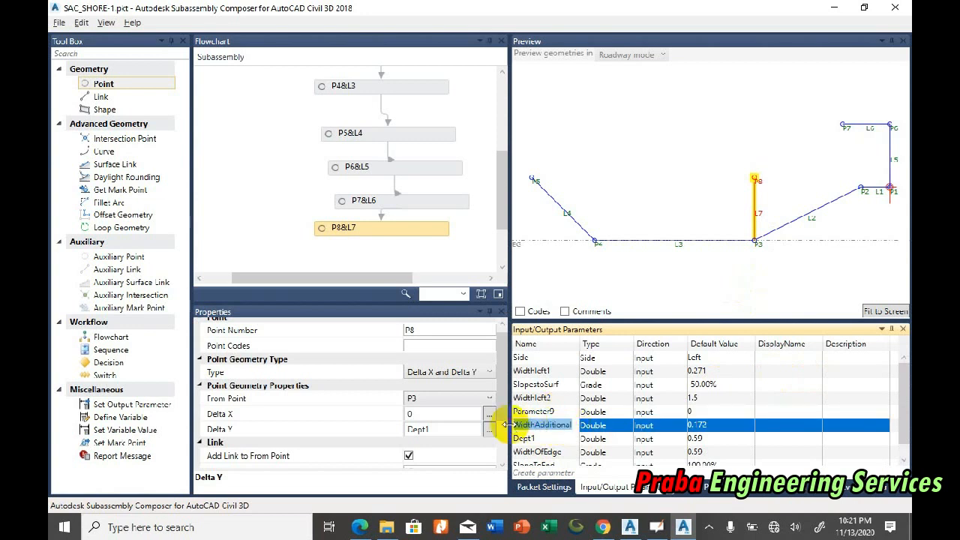
key(ctrl+c)
click(551, 412)
click(561, 411)
key(ctrl+v)
text(2)
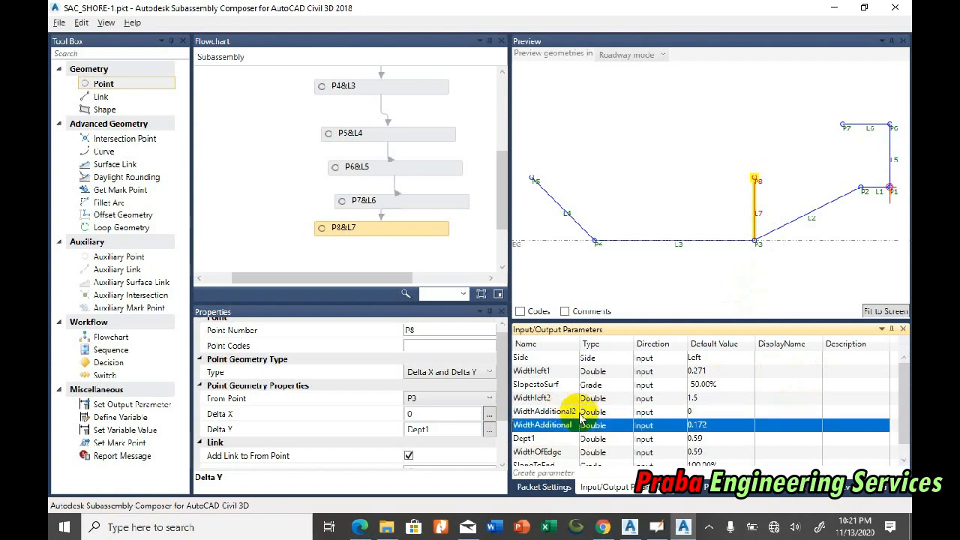
Step: Set point P8's Delta X to the WidthAdditional2 parameter
click(710, 411)
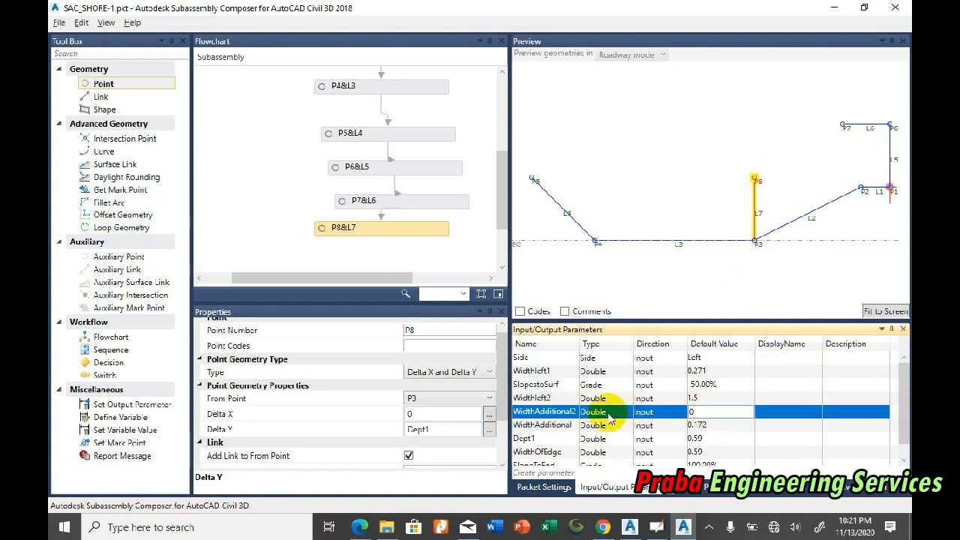
click(554, 412)
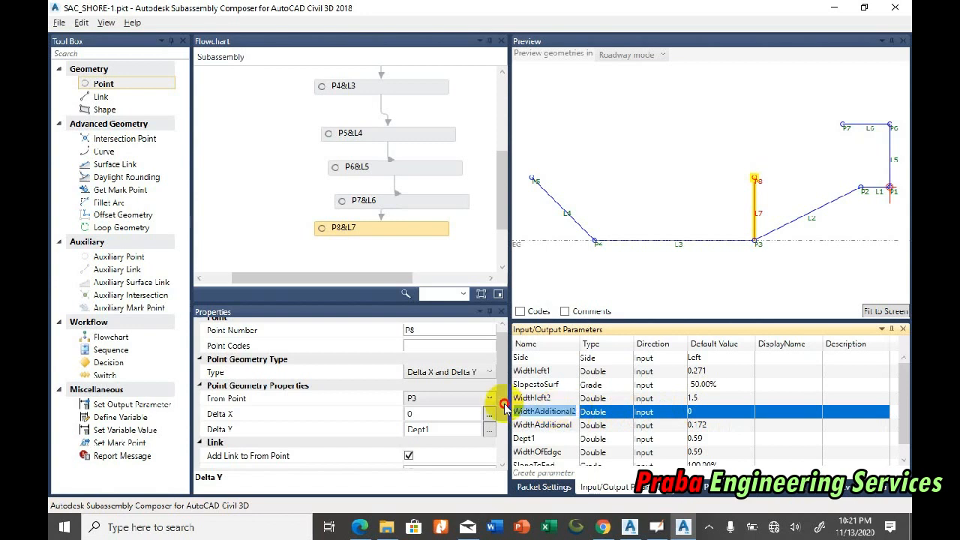
key(ctrl+c)
click(443, 413)
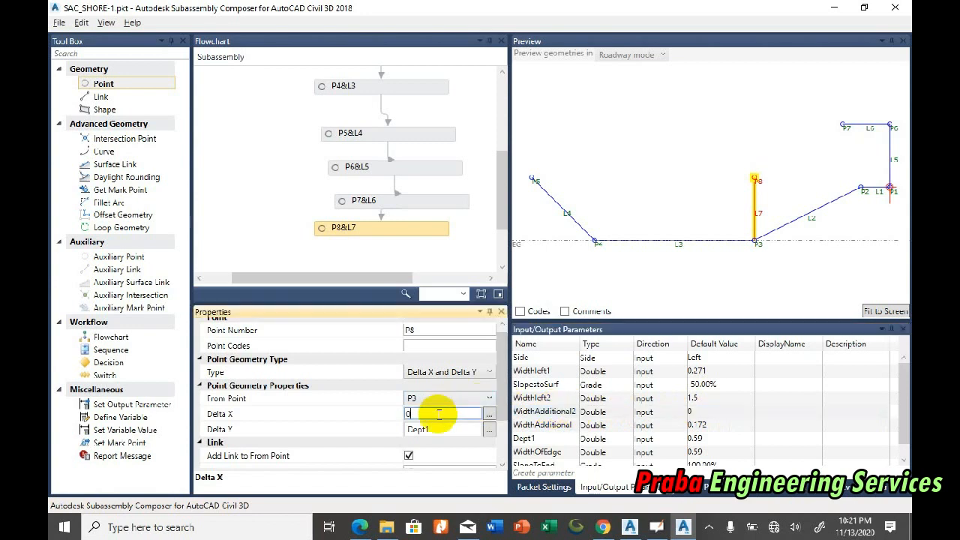
key(ctrl+v)
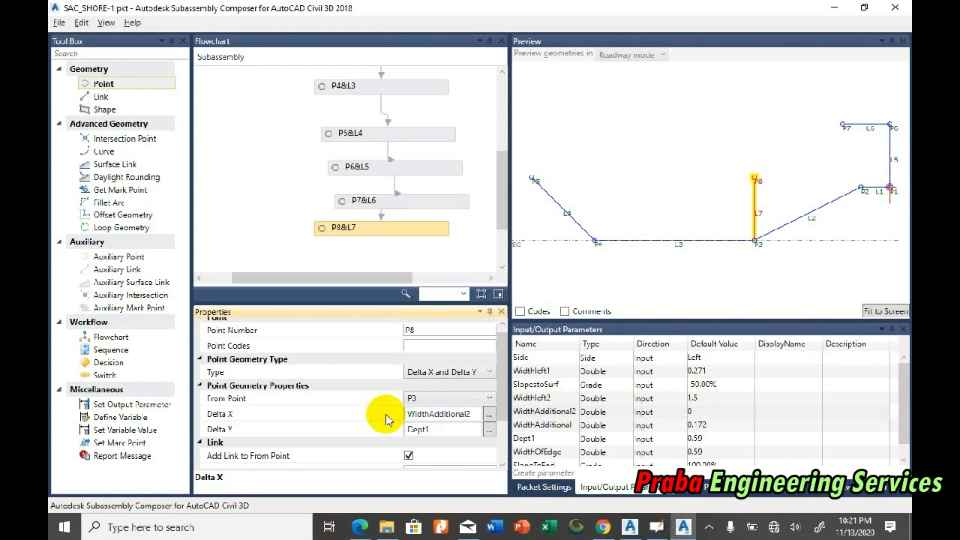
Step: Set WidthAdditional2's default value to 0.1786 and check it against the dimension in the Civil 3D drawing, returning to Subassembly Composer
click(704, 411)
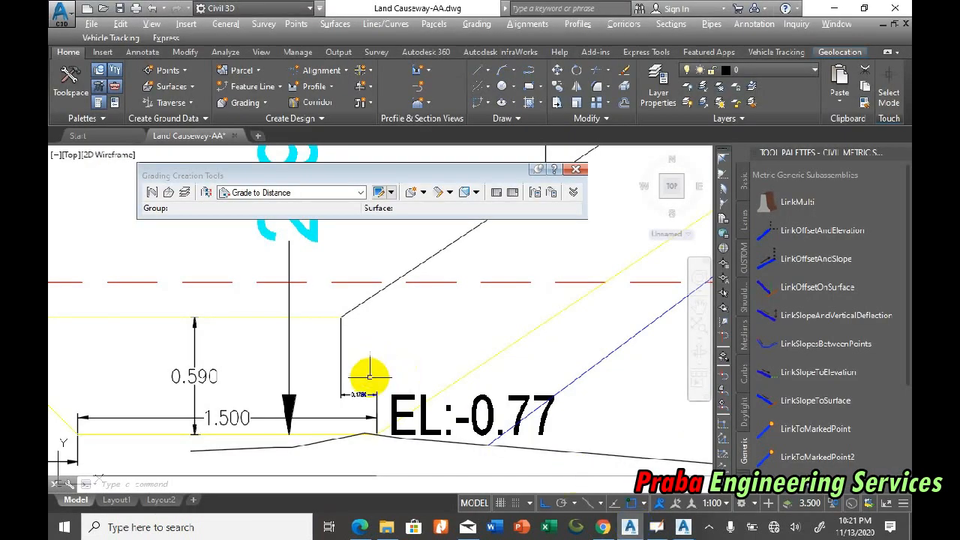
scroll(368, 386, up, 5)
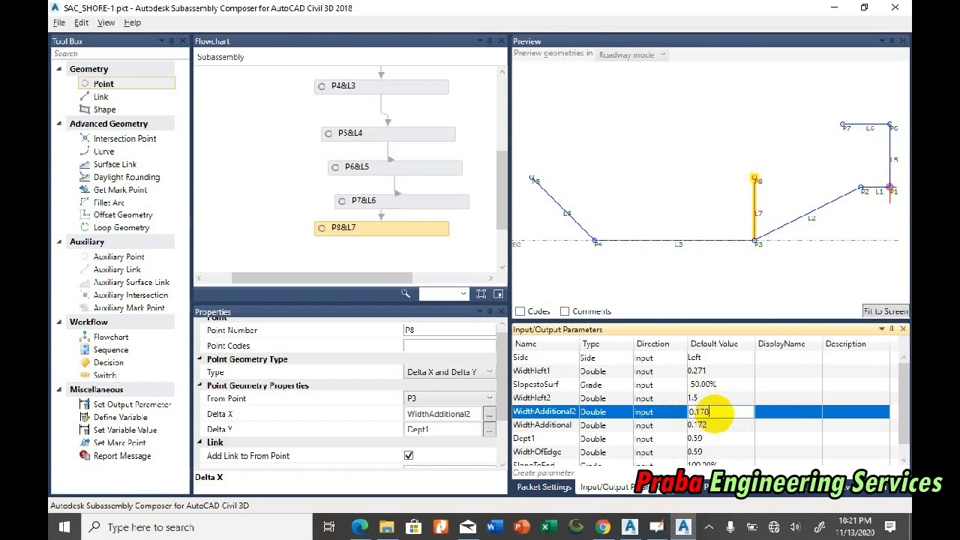
key(Return)
click(715, 413)
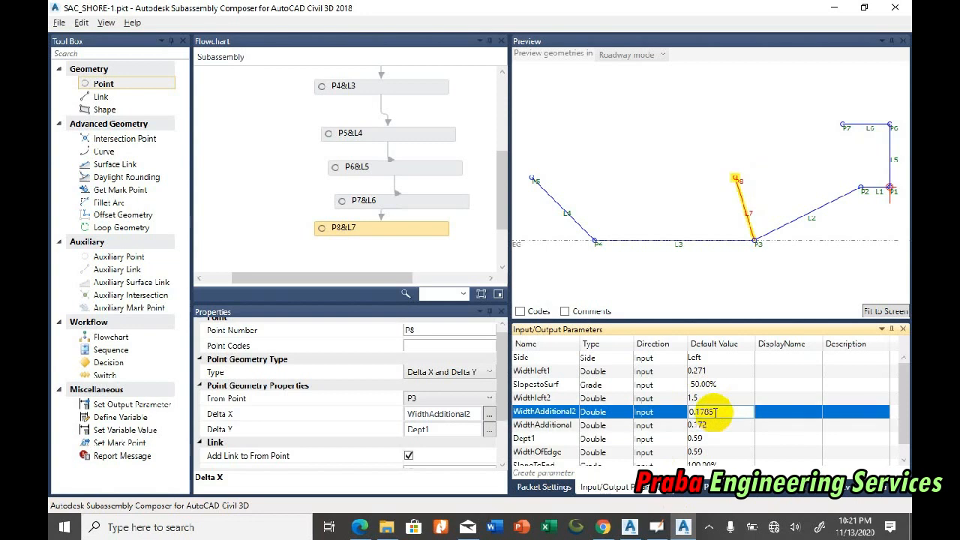
click(629, 527)
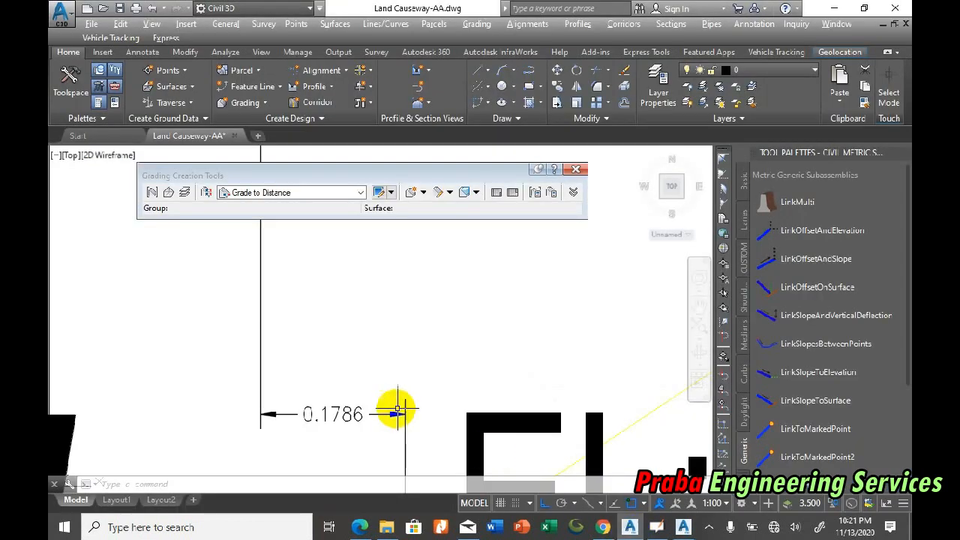
click(683, 527)
Step: Remove P8's link to its From Point and add a separate link L7 below P8, running from P7 to P8
scroll(480, 423, down, 3)
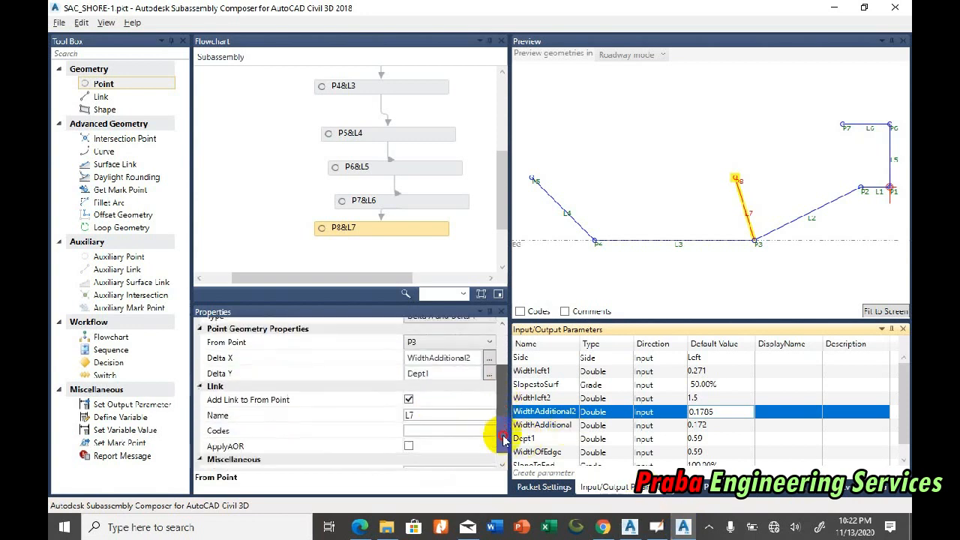
click(409, 390)
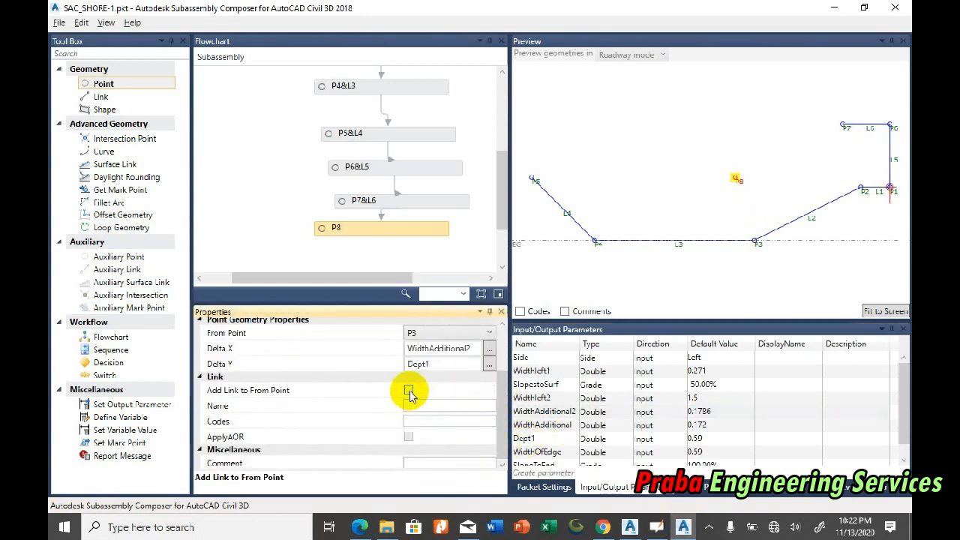
drag(125, 96, 377, 252)
drag(382, 183, 382, 186)
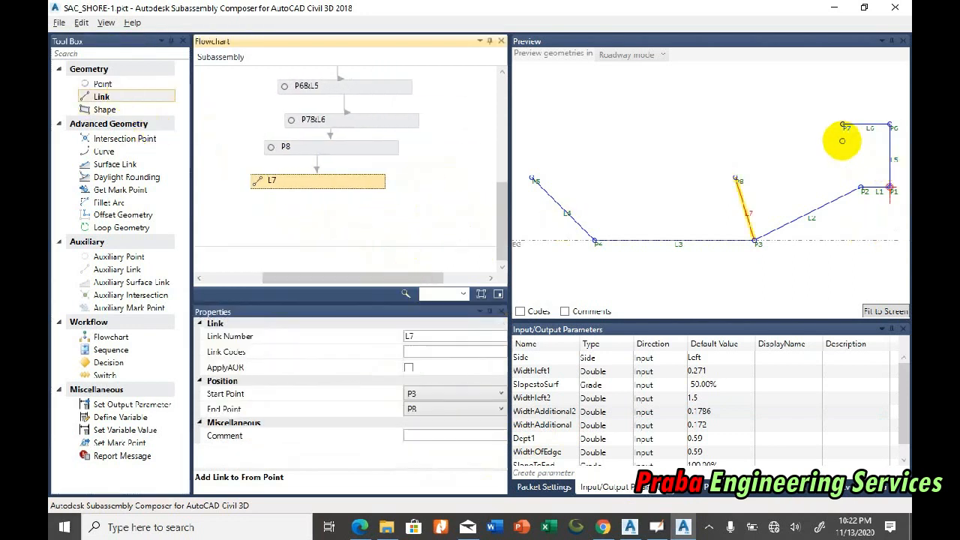
drag(373, 180, 380, 184)
click(443, 393)
click(441, 425)
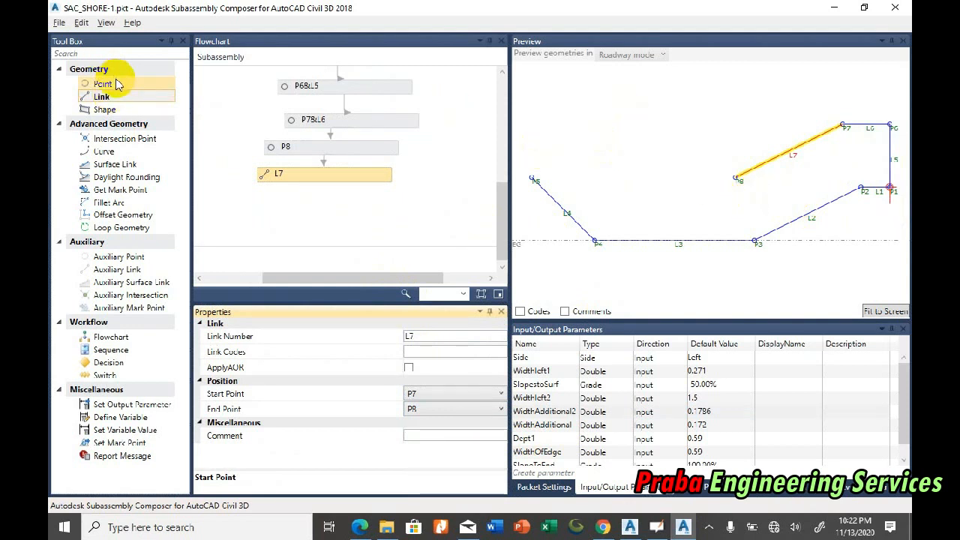
Step: Check the section in the Civil 3D drawing, return to Subassembly Composer and add point P9 after L7, starting from P4
click(630, 528)
scroll(529, 319, down, 2)
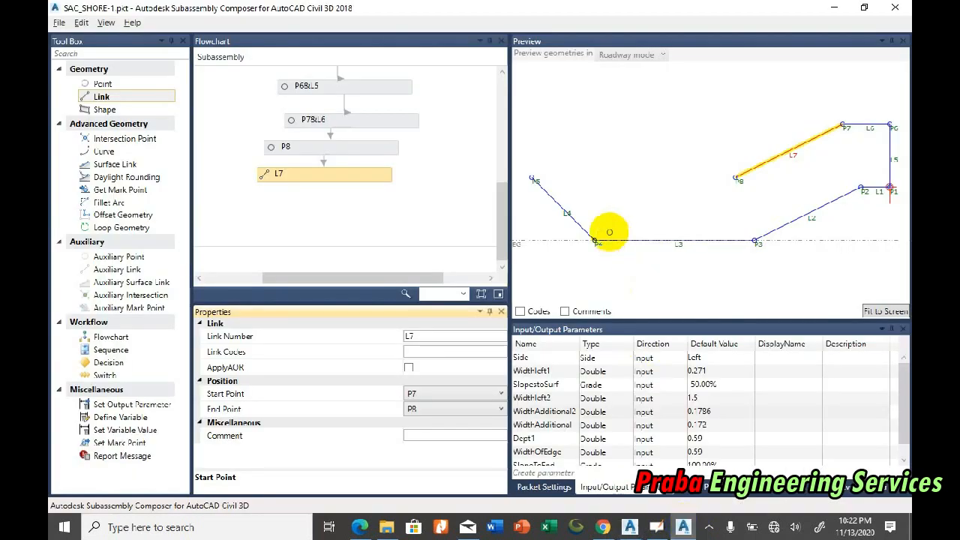
scroll(596, 189, up, 2)
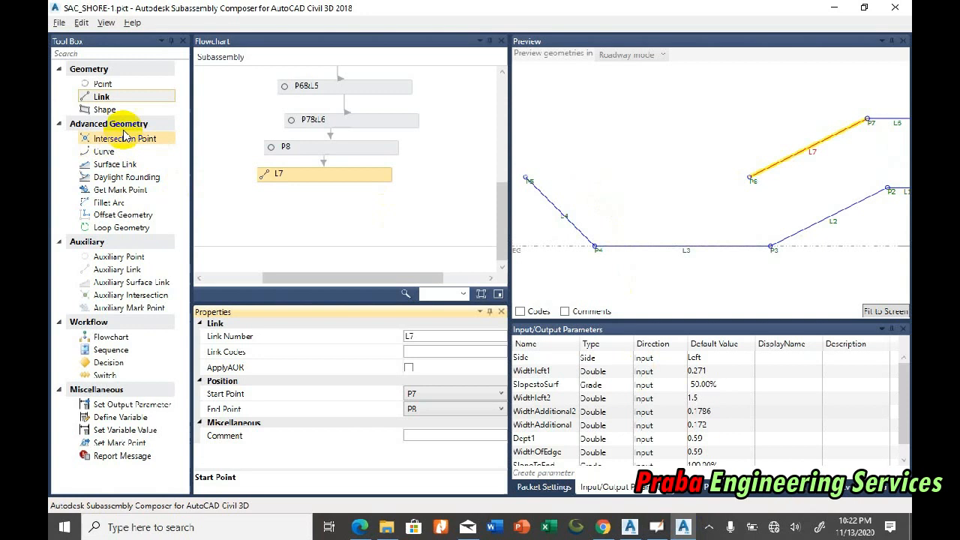
click(103, 83)
drag(324, 210, 337, 201)
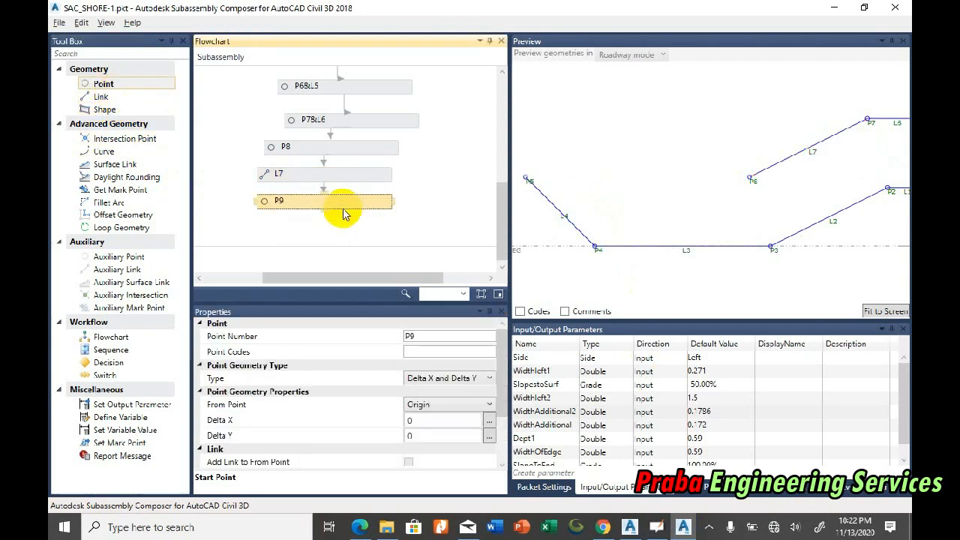
click(449, 407)
click(435, 474)
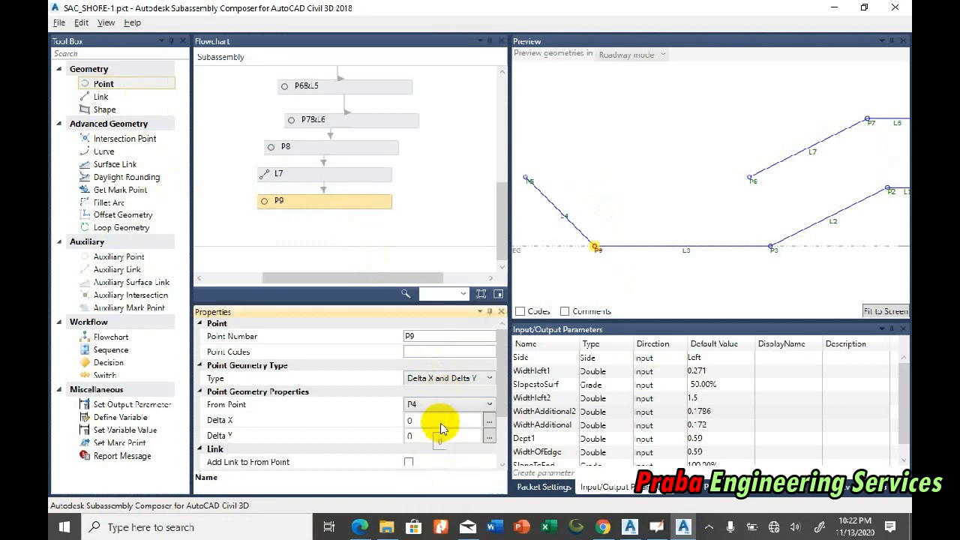
Step: Set point P9's Delta Y to the Dept1 parameter, keeping Delta X at 0
double_click(551, 439)
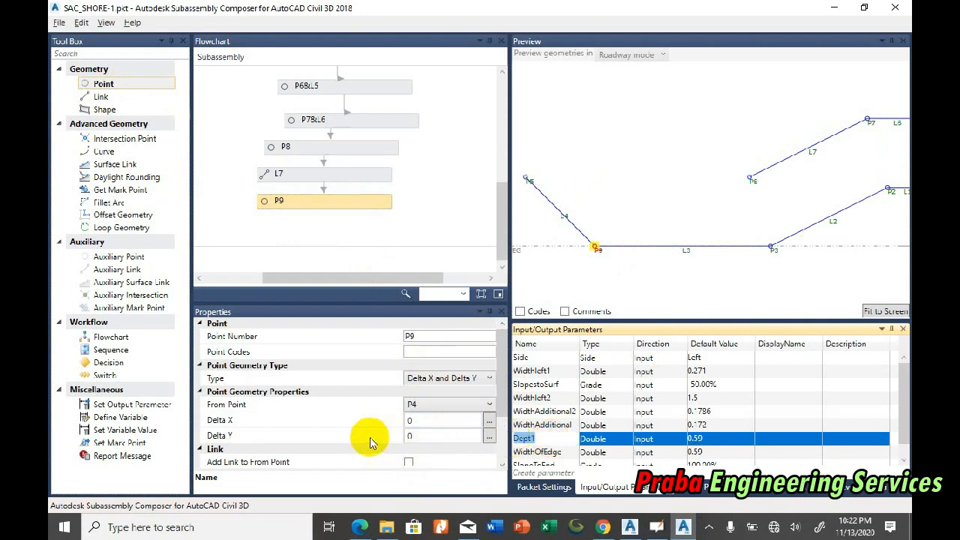
click(428, 435)
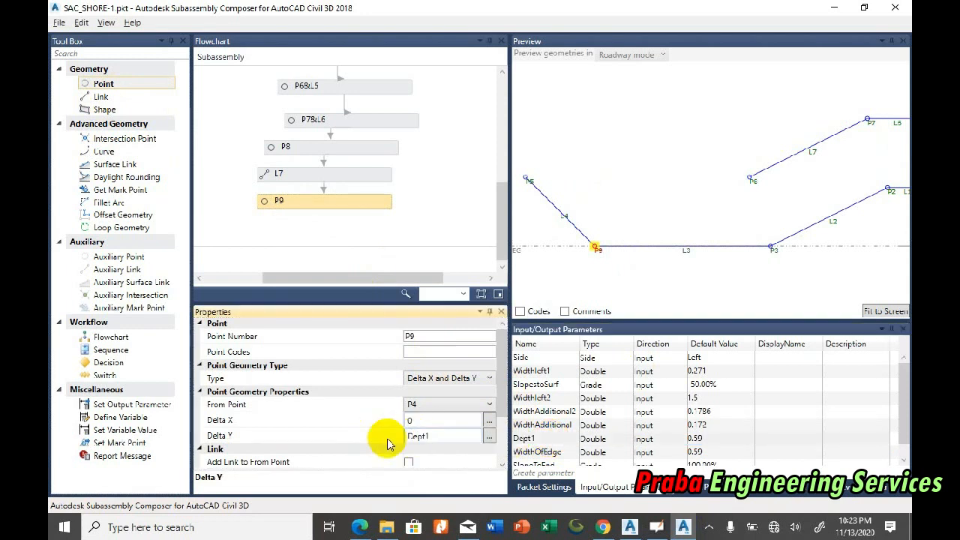
click(435, 420)
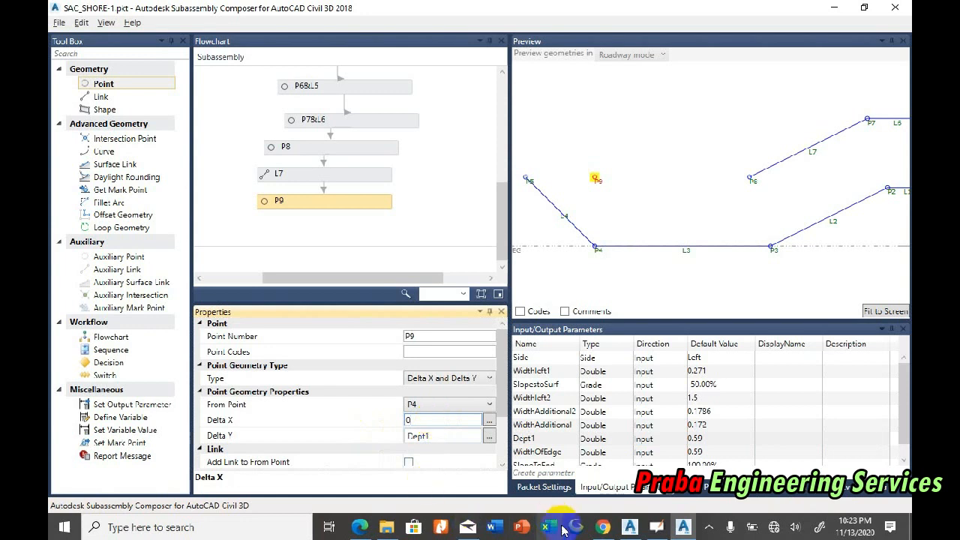
mouse_move(630, 527)
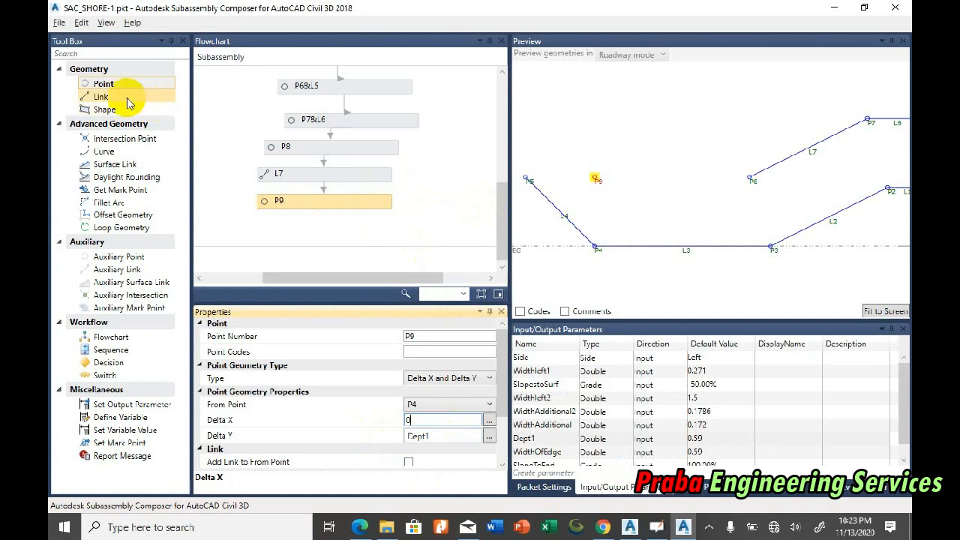
Step: Add link L8 below P9 in the flowchart, running from P8 to P9
drag(129, 104, 329, 225)
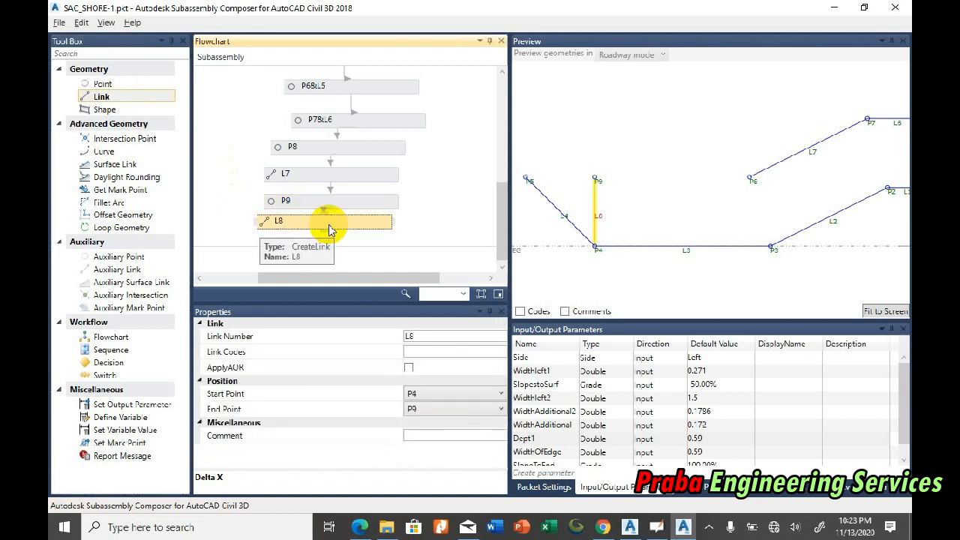
click(428, 393)
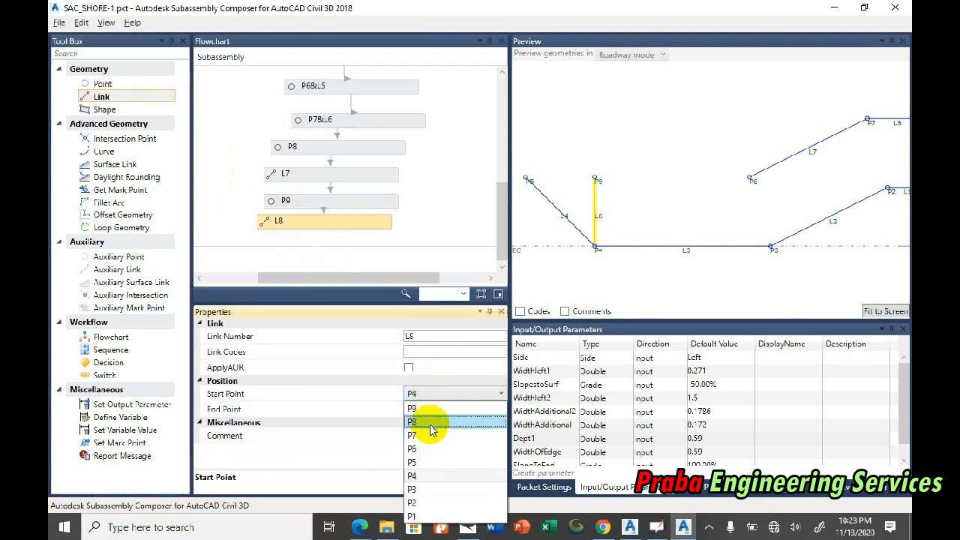
click(429, 421)
Step: Line up the P7&L6, P8, L7, P9 and L8 elements beneath P6&L5 in the flowchart
drag(503, 208, 504, 223)
drag(154, 99, 491, 261)
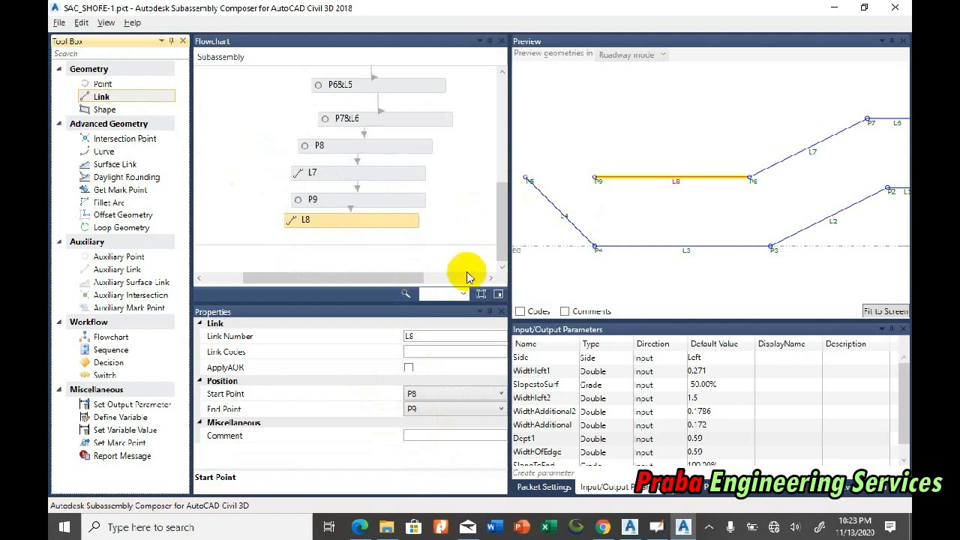
click(386, 117)
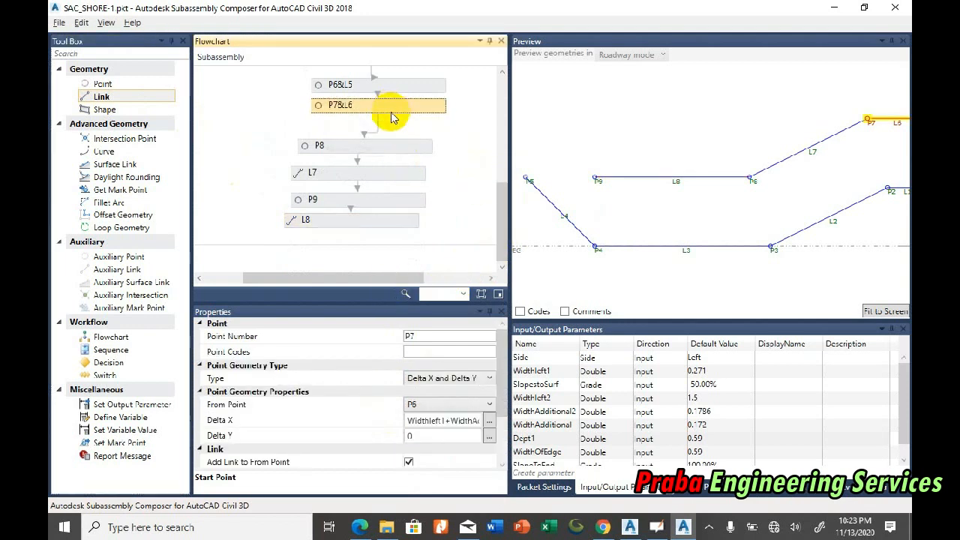
click(384, 145)
click(381, 169)
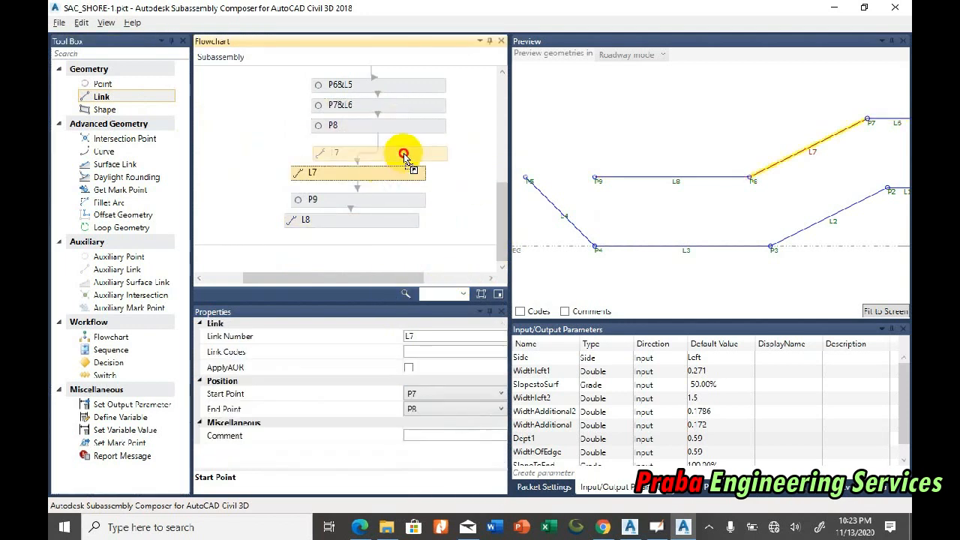
drag(396, 198, 398, 173)
drag(382, 219, 396, 203)
Step: Add a link below L8 in the flowchart, running from P9 to P5, to close the outline
drag(124, 84, 379, 220)
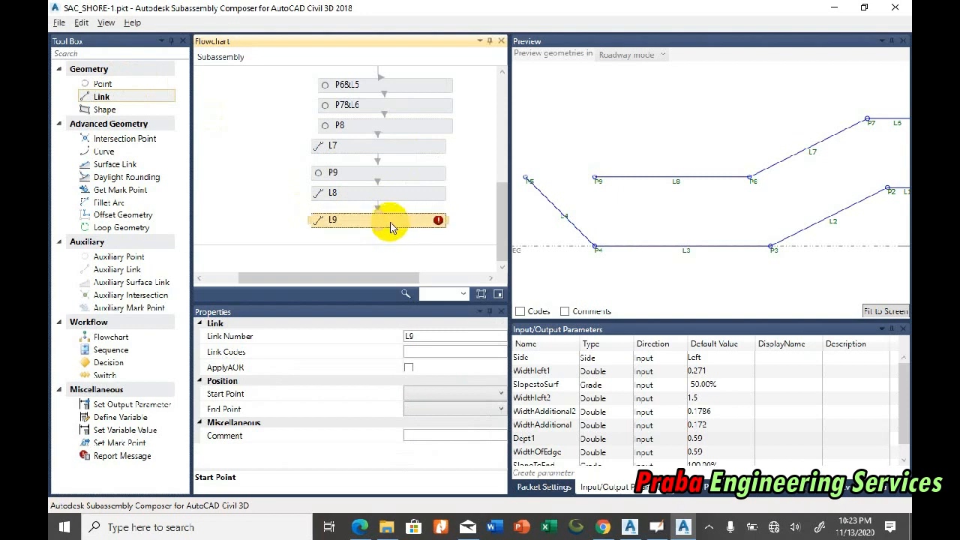
click(439, 395)
click(437, 416)
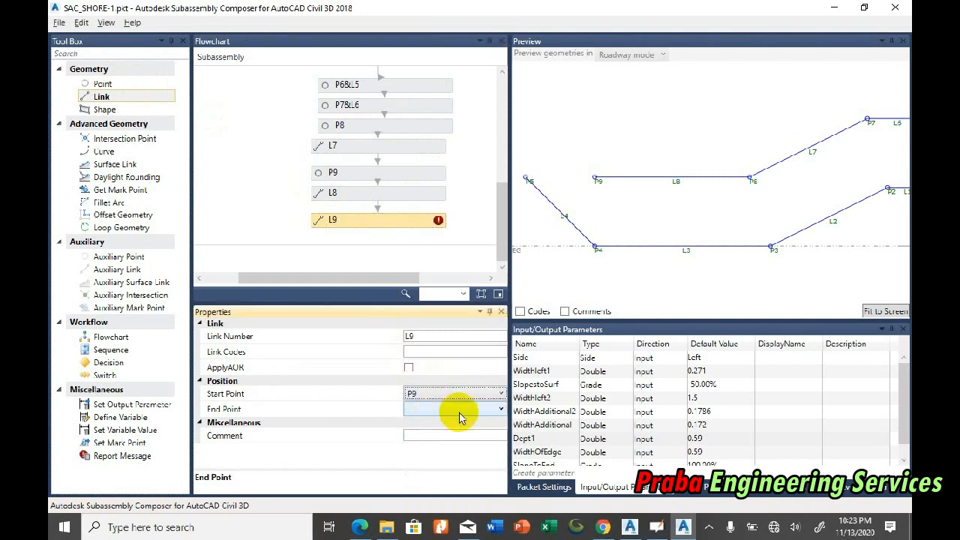
click(461, 418)
click(435, 474)
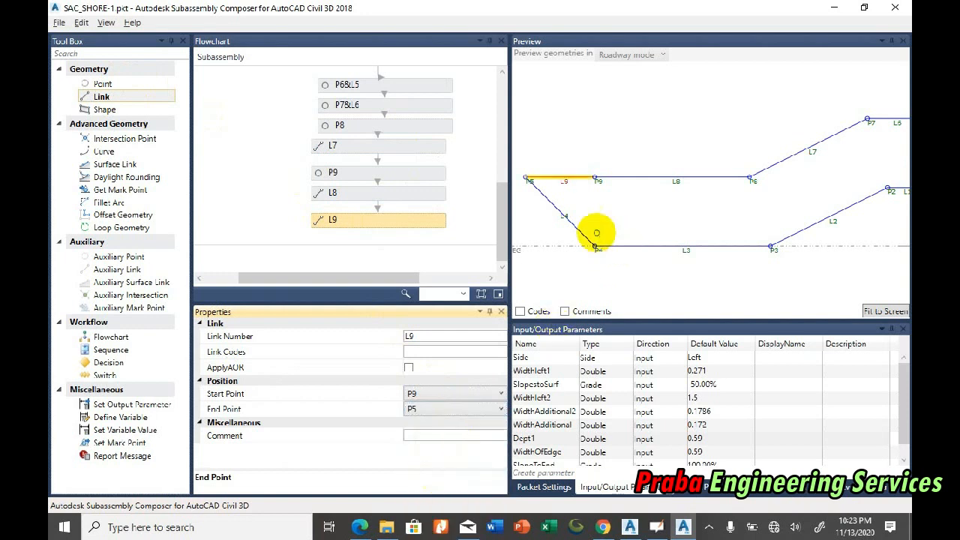
click(882, 310)
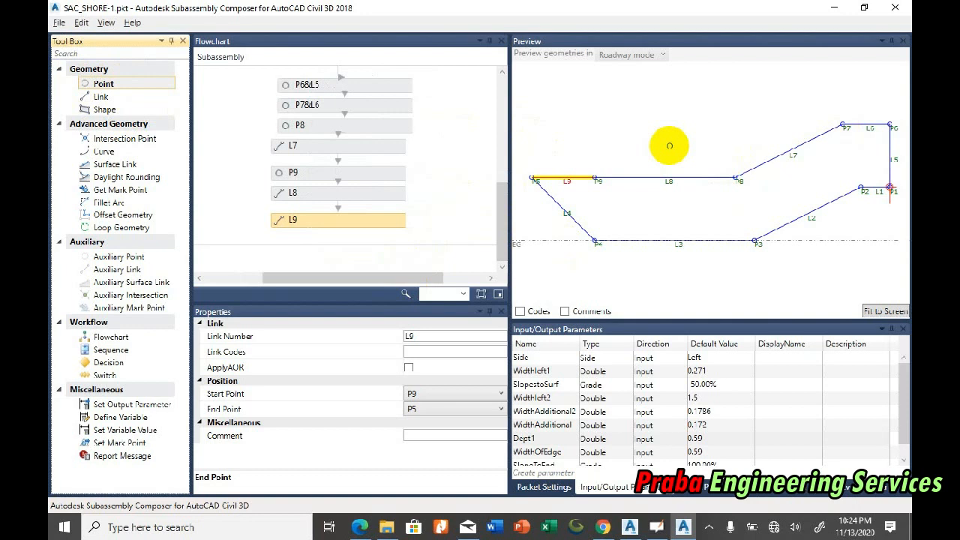
Step: Add a shape element below L9 in the flowchart, connected to L9
drag(503, 214, 493, 129)
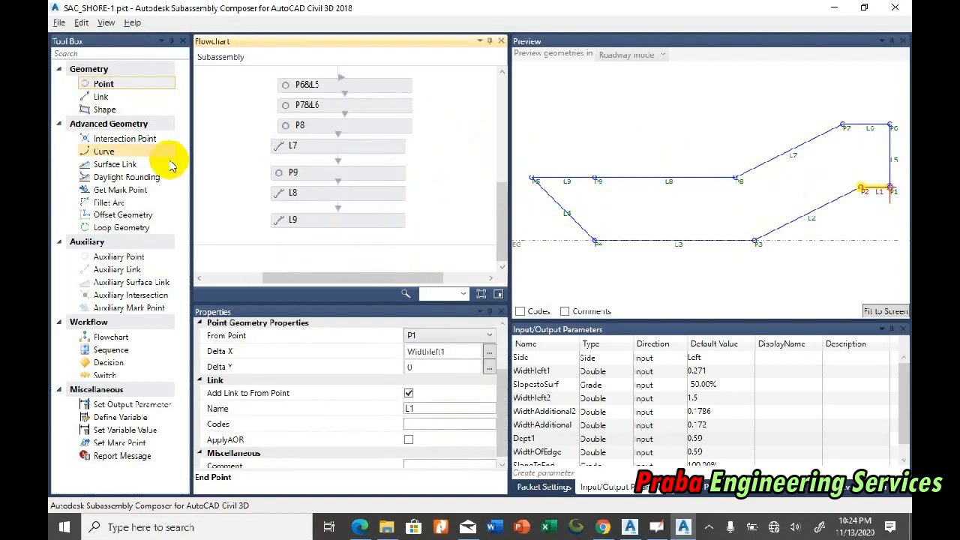
click(135, 109)
drag(152, 128, 367, 237)
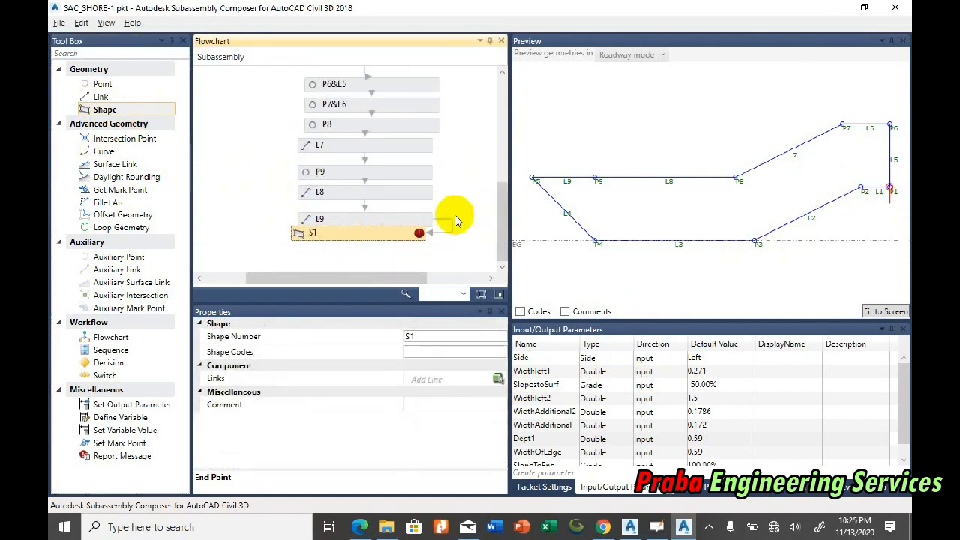
click(417, 213)
click(395, 234)
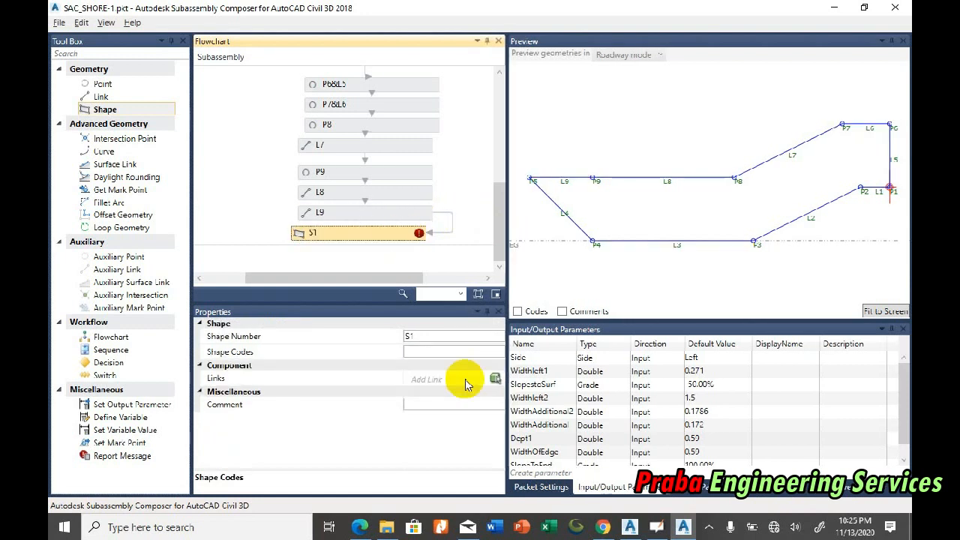
Step: Enter AR as the shape's code and assign the area enclosed by the links as its outline
click(465, 382)
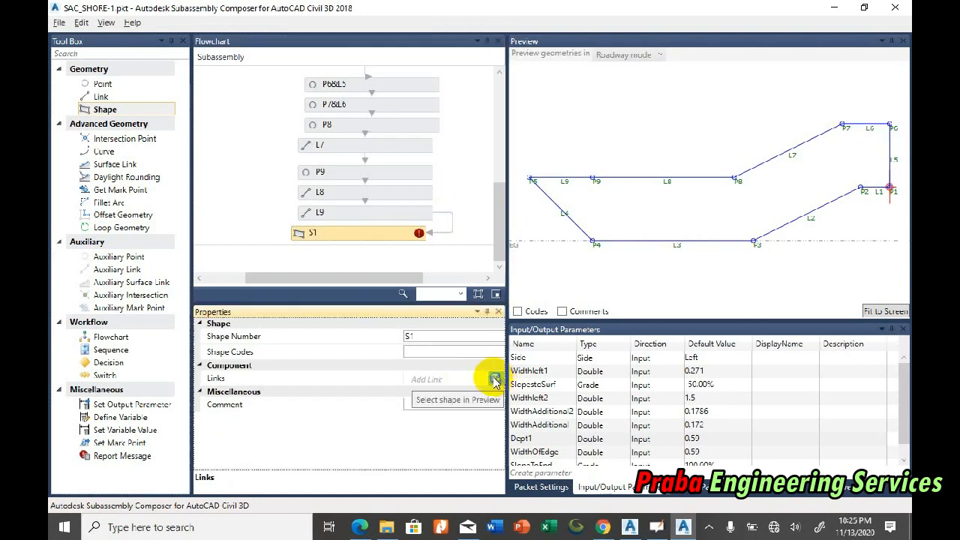
click(450, 352)
text(AR)
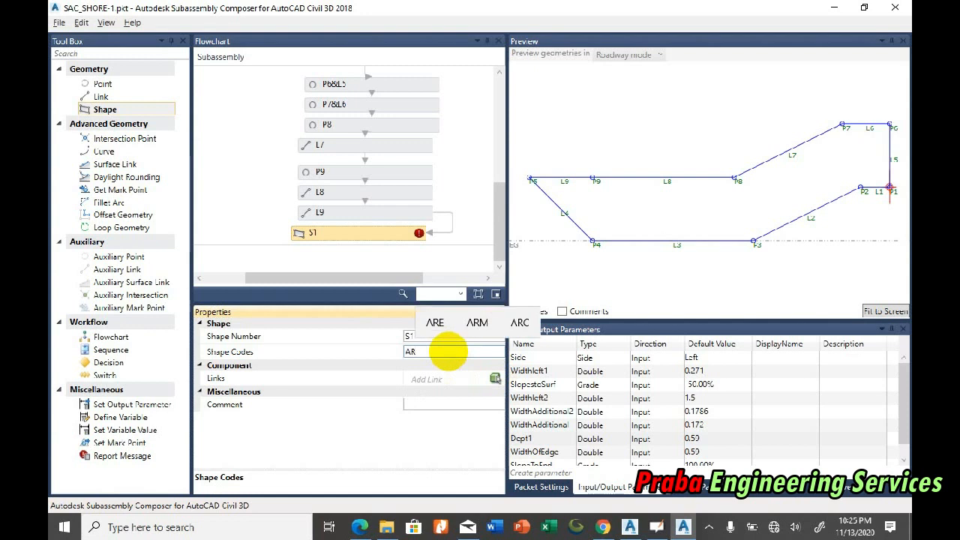
click(494, 381)
click(871, 148)
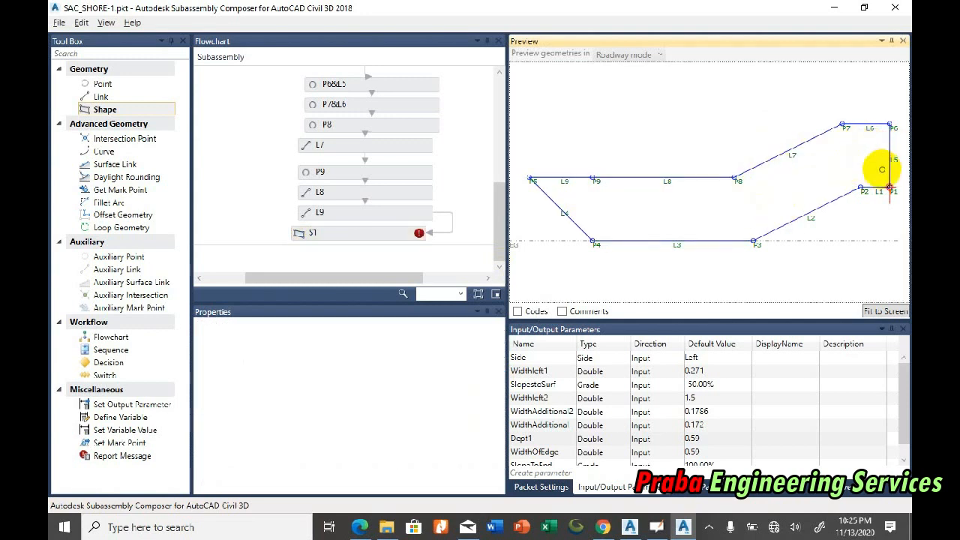
Step: Enclose shape S1's code in quotation marks so it reads "AR"
click(367, 213)
click(404, 235)
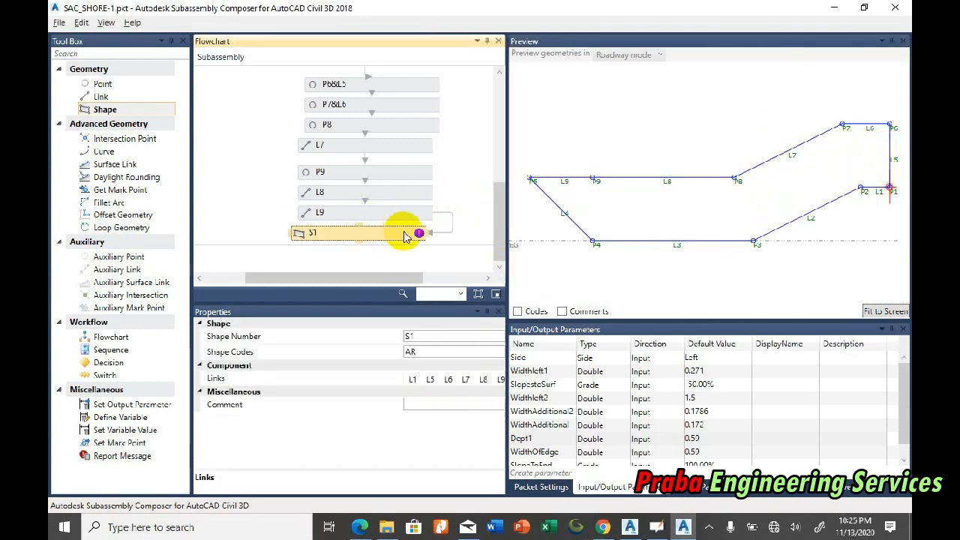
drag(399, 274, 446, 275)
click(352, 348)
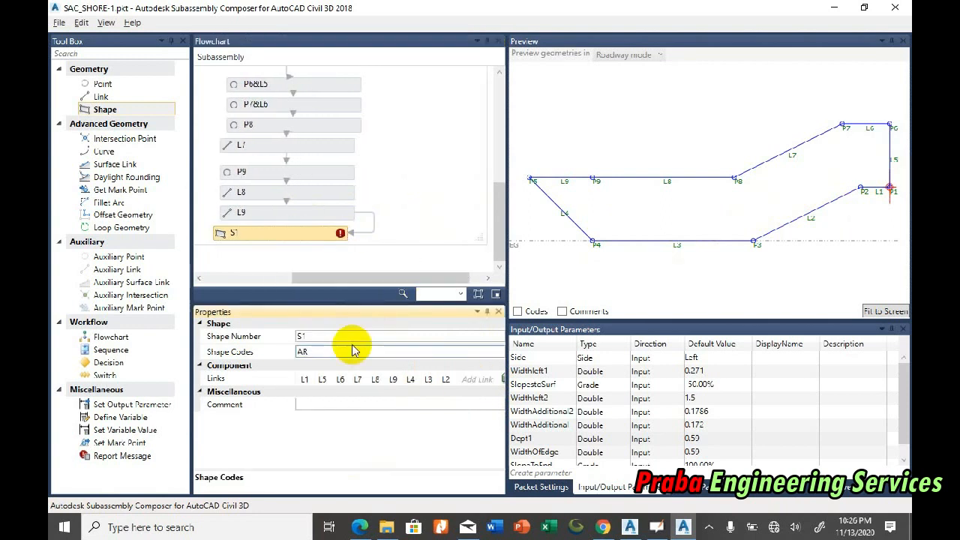
text("AR)
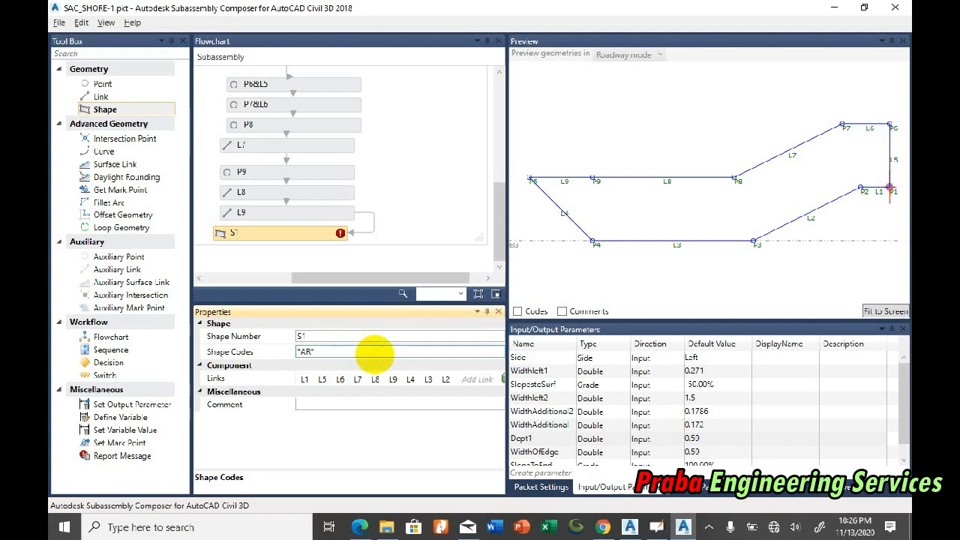
click(884, 311)
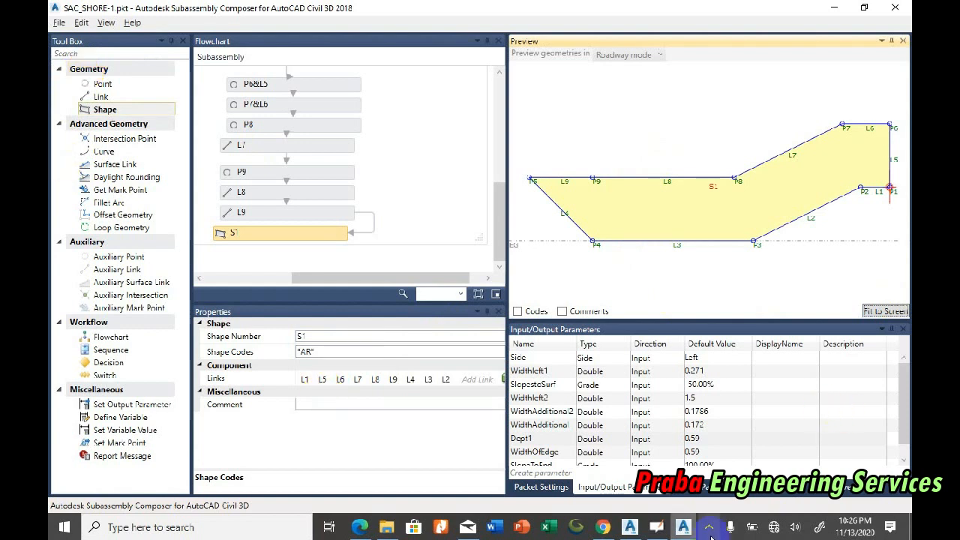
Step: Switch to Civil 3D and copy the causeway assembly into the empty space below the original
click(629, 528)
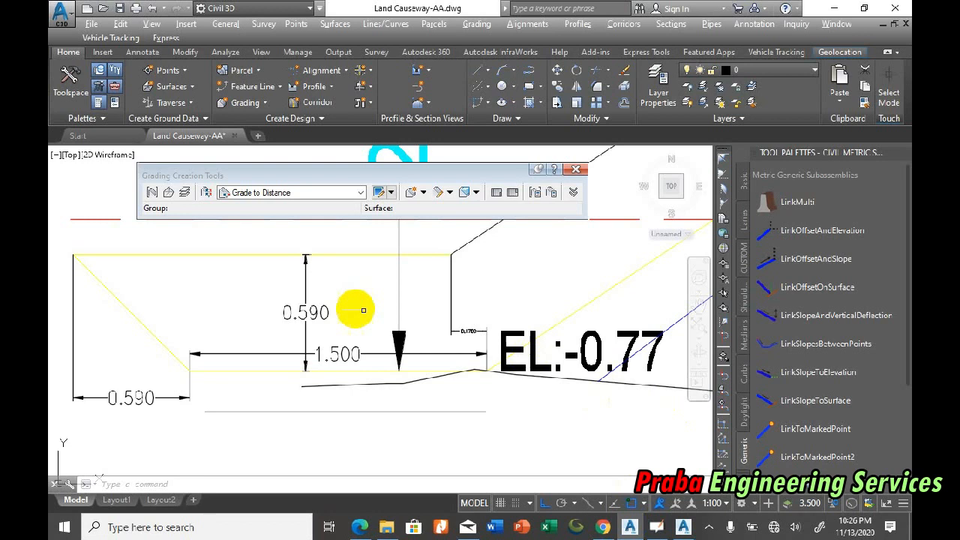
scroll(365, 310, down, 8)
scroll(274, 318, up, 10)
scroll(240, 298, up, 6)
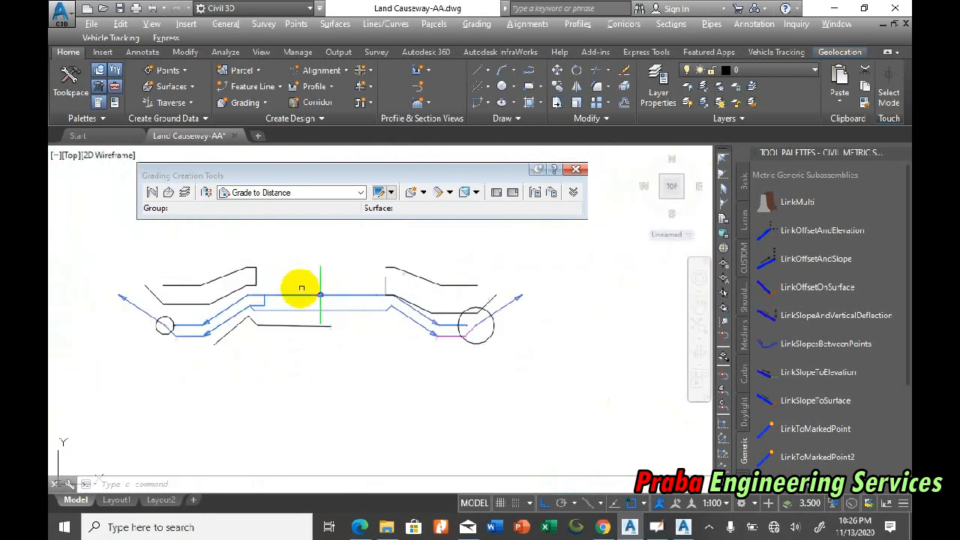
text(o)
key(Return)
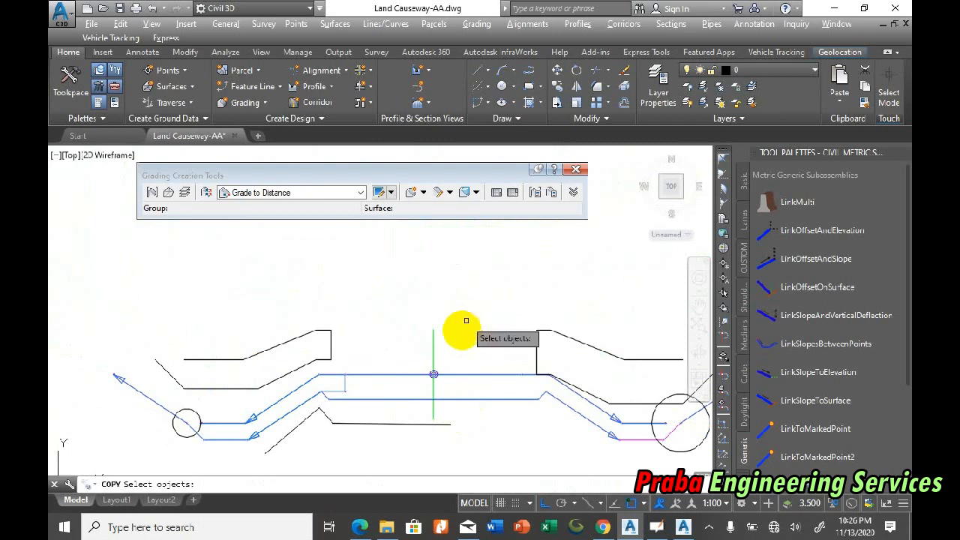
scroll(428, 255, down, 6)
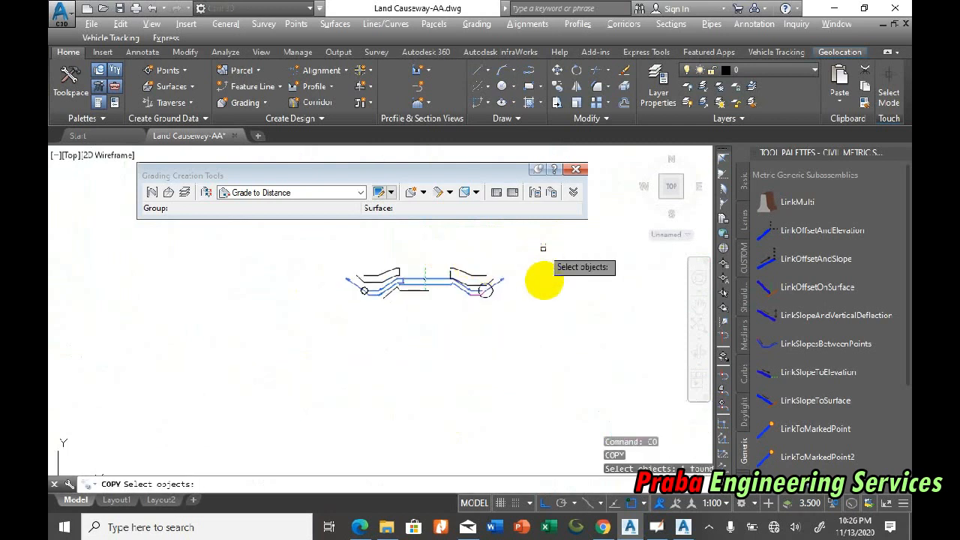
key(Return)
click(543, 249)
click(543, 345)
key(Escape)
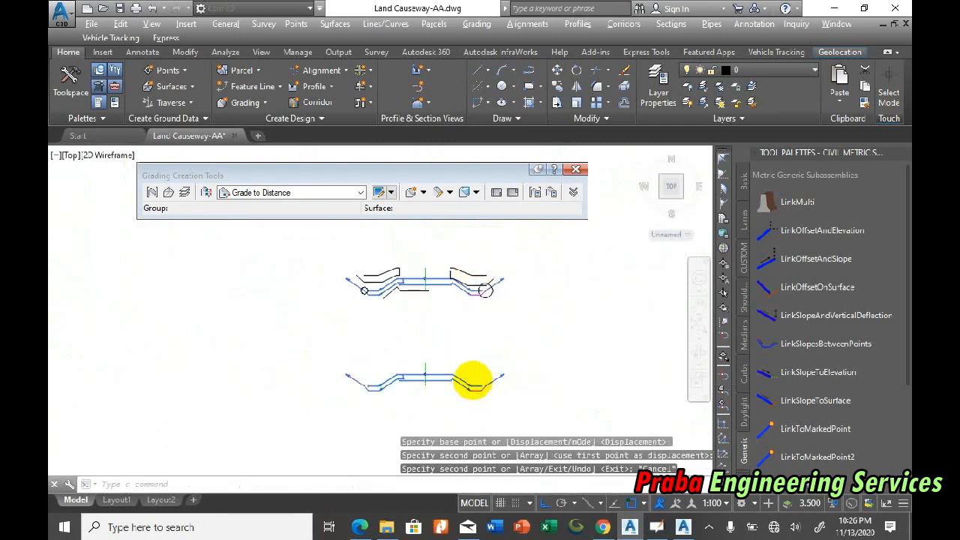
Step: Erase the slope and bottom links from the right side of the copied assembly
scroll(473, 386, up, 5)
click(583, 418)
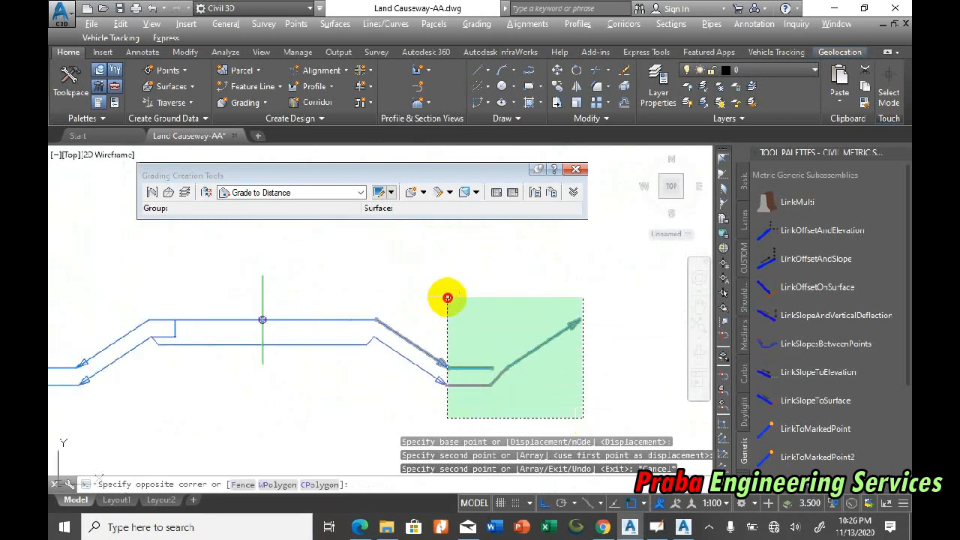
click(445, 300)
key(Delete)
click(427, 372)
key(Return)
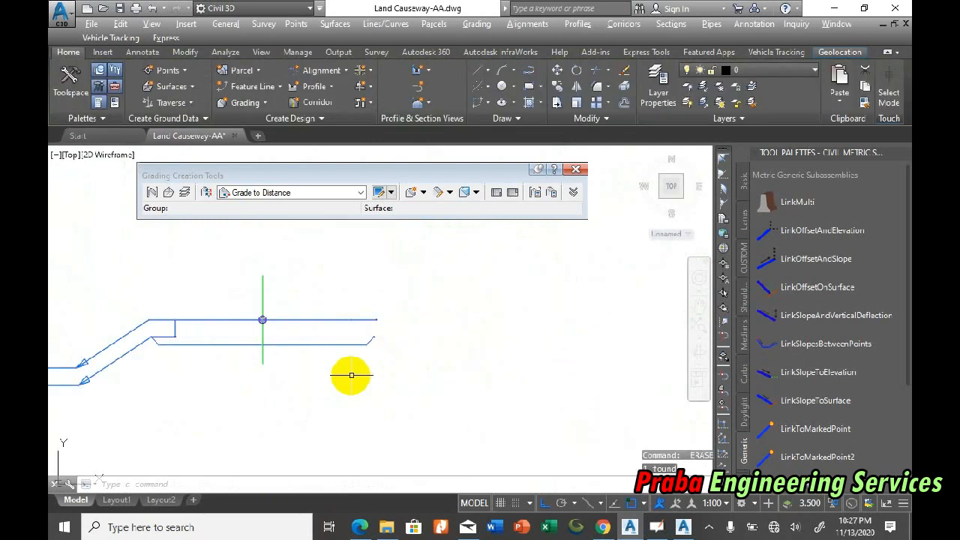
scroll(343, 320, up, 5)
click(363, 325)
key(Return)
click(393, 385)
key(Return)
Step: Erase the left slope links and the lower layer links from the copied assembly, keeping the upper left lane
scroll(430, 362, down, 5)
click(309, 414)
click(162, 330)
click(431, 320)
click(410, 296)
click(405, 293)
click(381, 268)
text(e)
key(Return)
scroll(391, 335, up, 4)
click(437, 322)
click(395, 289)
text(e)
key(Return)
scroll(330, 405, down, 4)
click(417, 335)
key(F1)
click(621, 327)
click(575, 377)
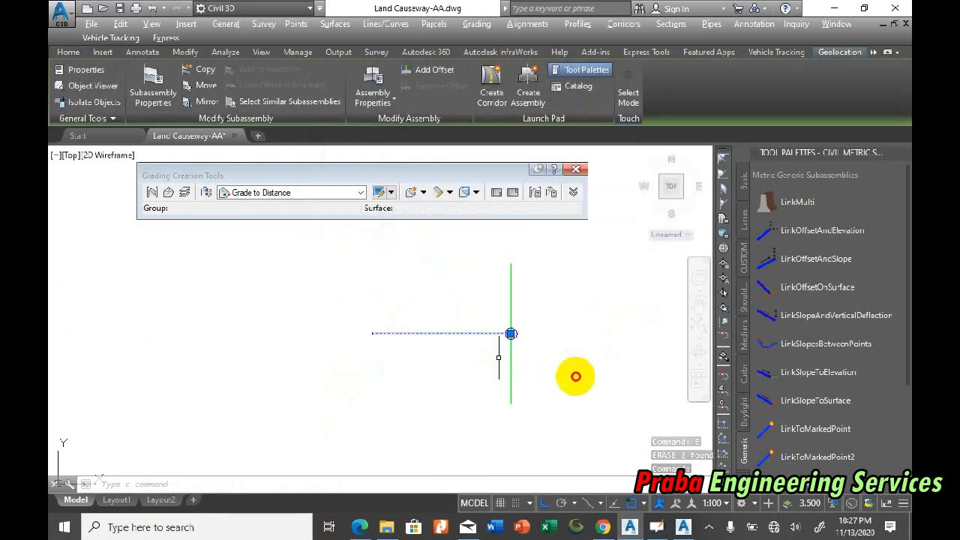
key(Escape)
key(Escape)
key(Escape)
Step: Erase what is left just beside the copied assembly's baseline marker
click(531, 392)
click(515, 331)
text(e)
key(Return)
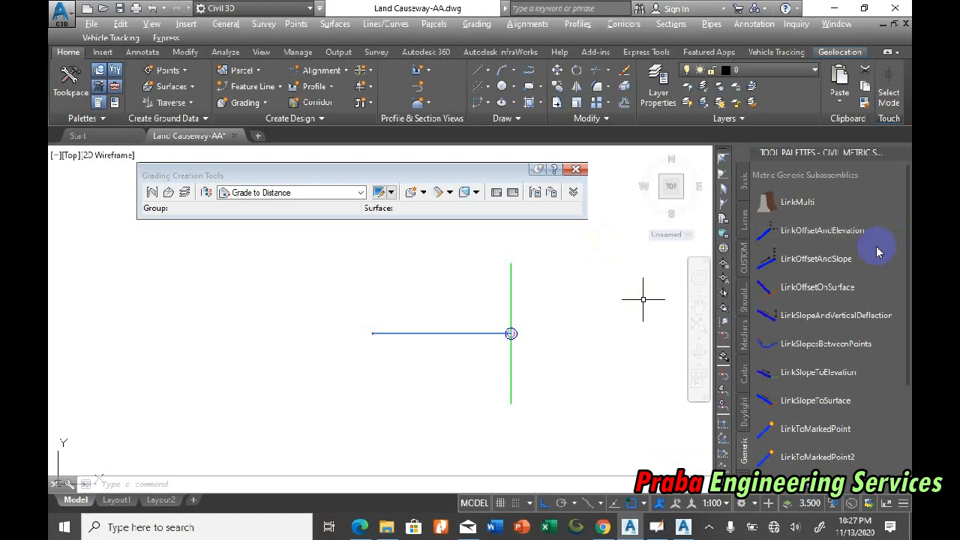
Step: Create a new tool palette named SHORE PRO among the Civil Metric Subassemblies
click(742, 260)
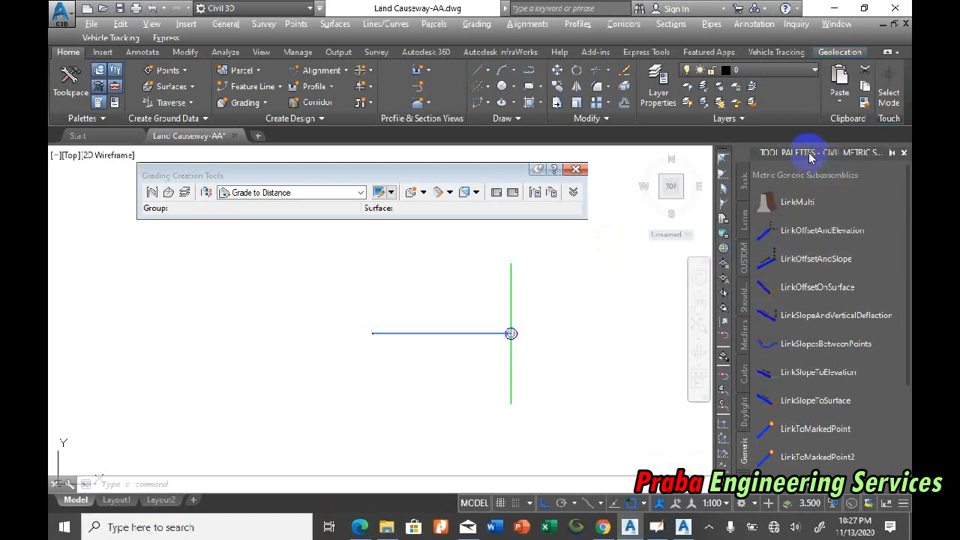
right_click(808, 157)
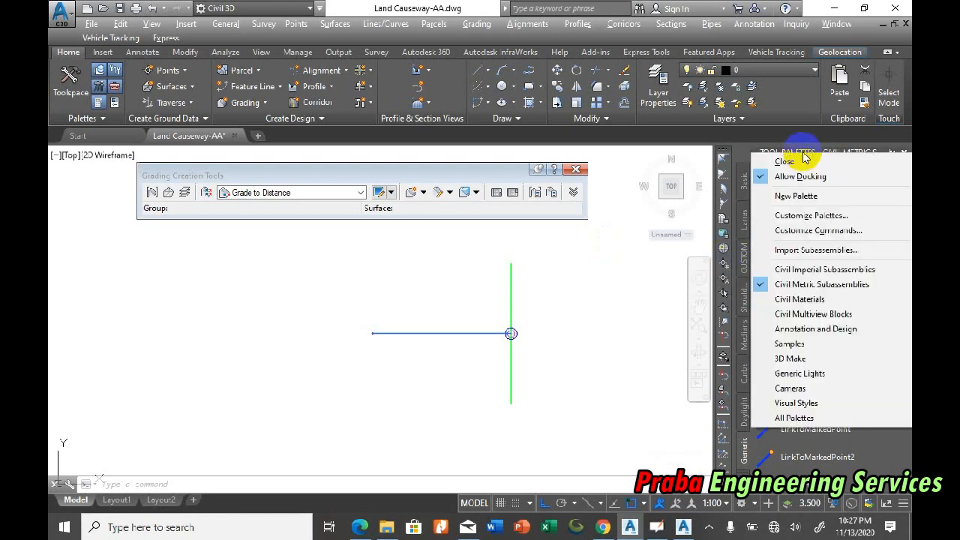
click(796, 196)
text(SHORE PRO)
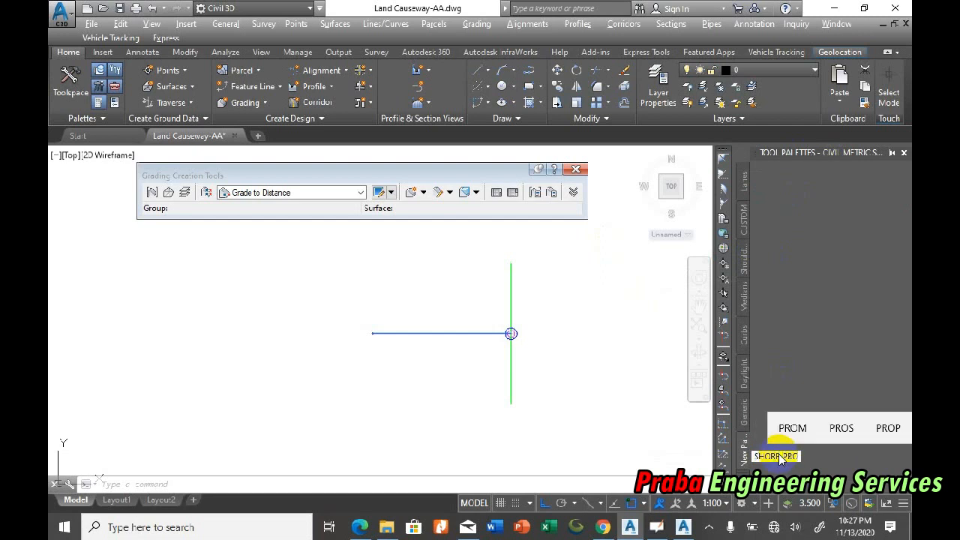
click(782, 320)
right_click(744, 450)
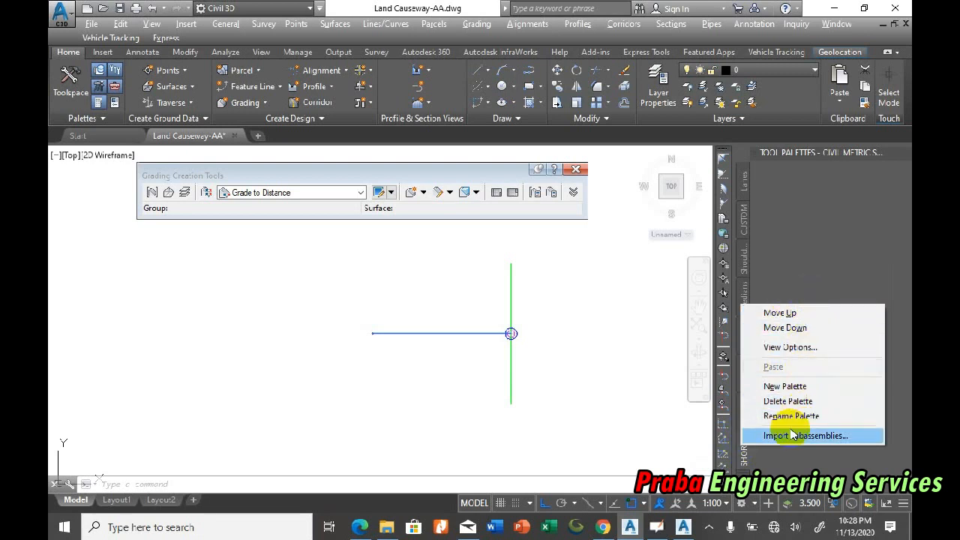
Step: Return to Subassembly Composer and set the packet's subassembly name to Shore_Protect_Left
click(656, 527)
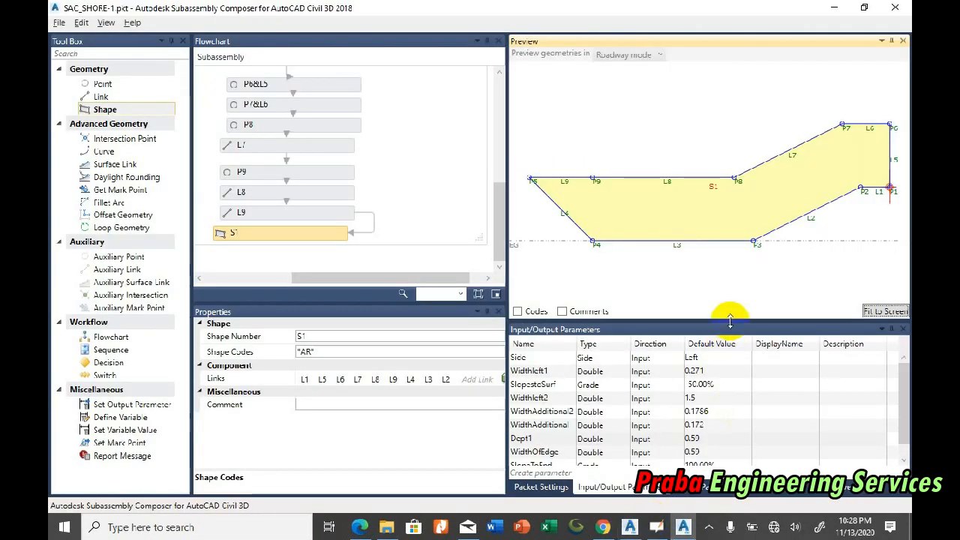
click(697, 487)
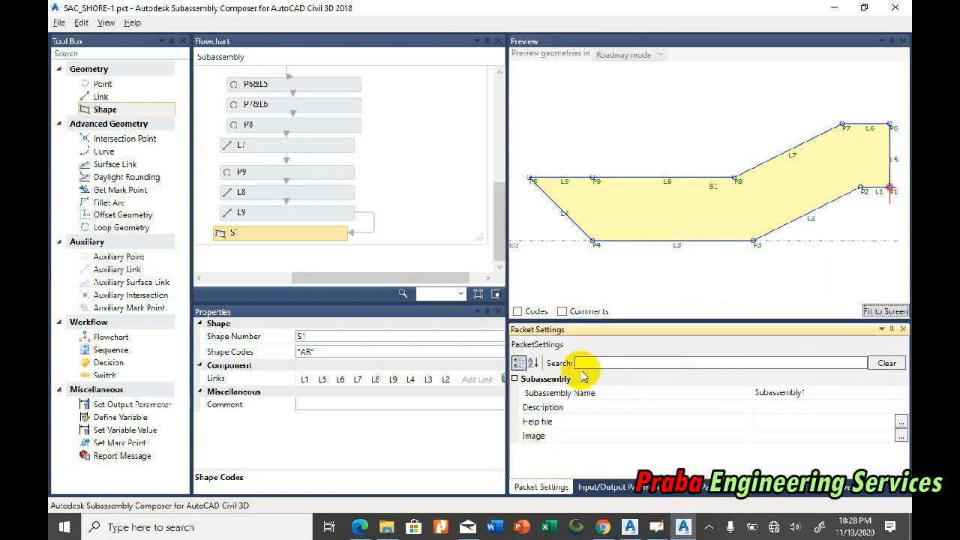
click(787, 392)
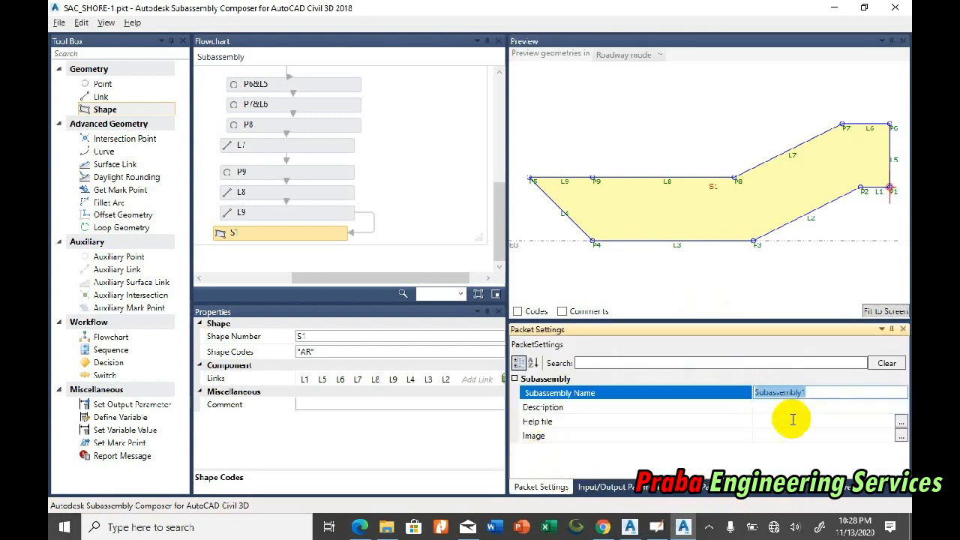
text(Shore_Protect_)
key(Return)
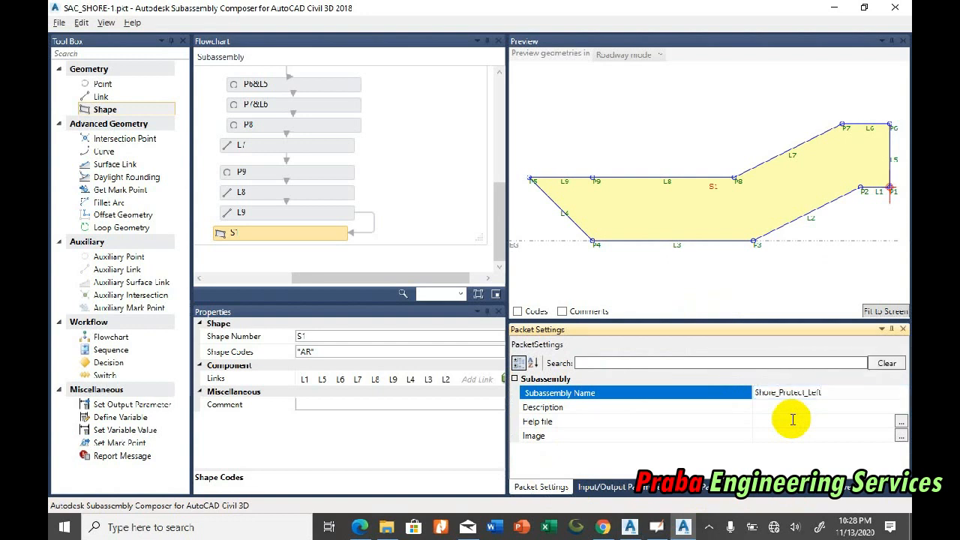
Step: Save the packet SAC_SHORE-1.pkt and check where it is stored in the 1-BAHAN TRAINING folder
click(60, 22)
click(96, 72)
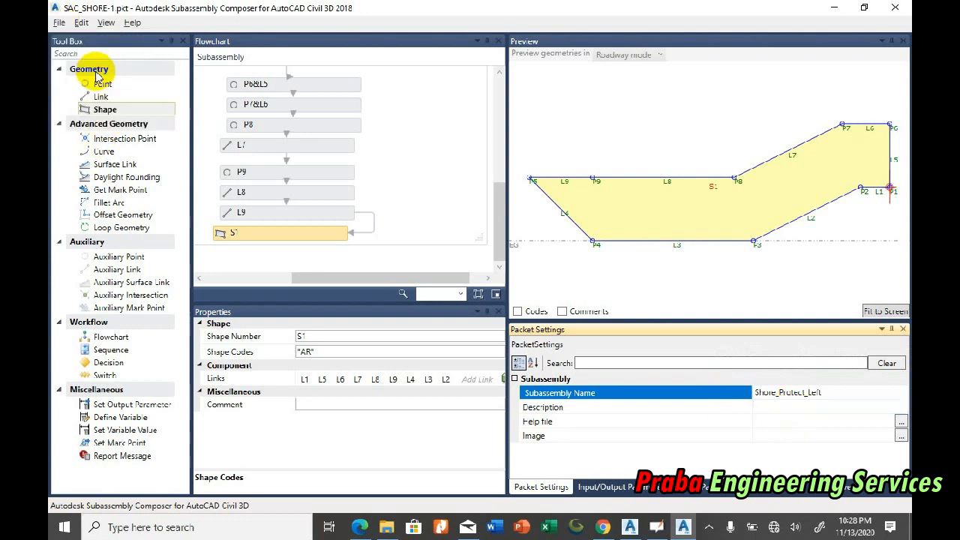
click(60, 23)
click(30, 80)
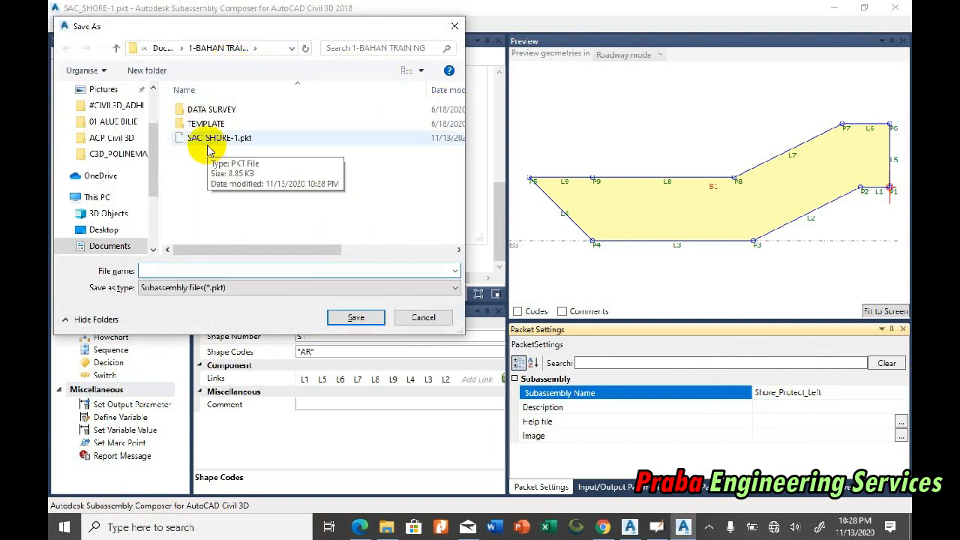
click(424, 318)
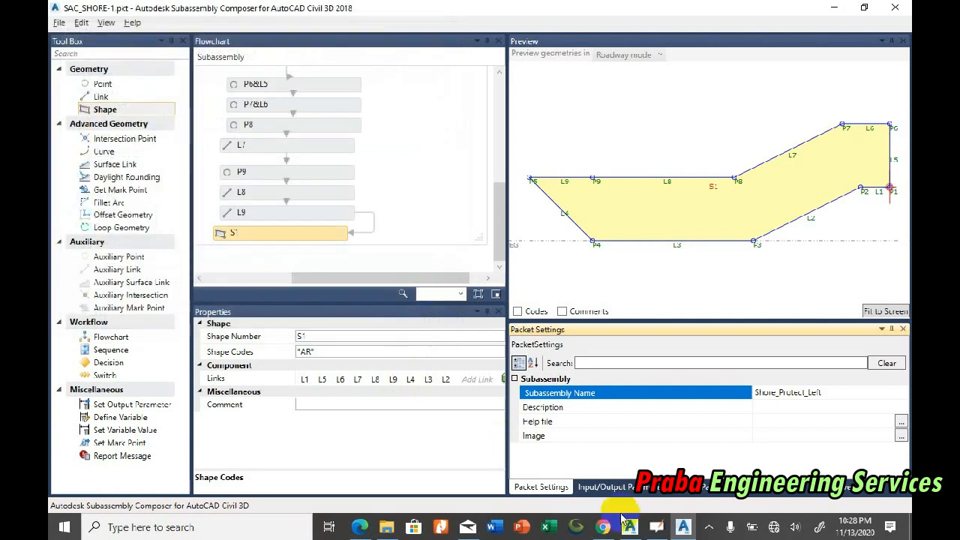
Step: Switch to Civil 3D and import SAC_SHORE-1.pkt from the 1-BAHAN TRAINING folder onto the SHORE_PRO tool palette
click(683, 528)
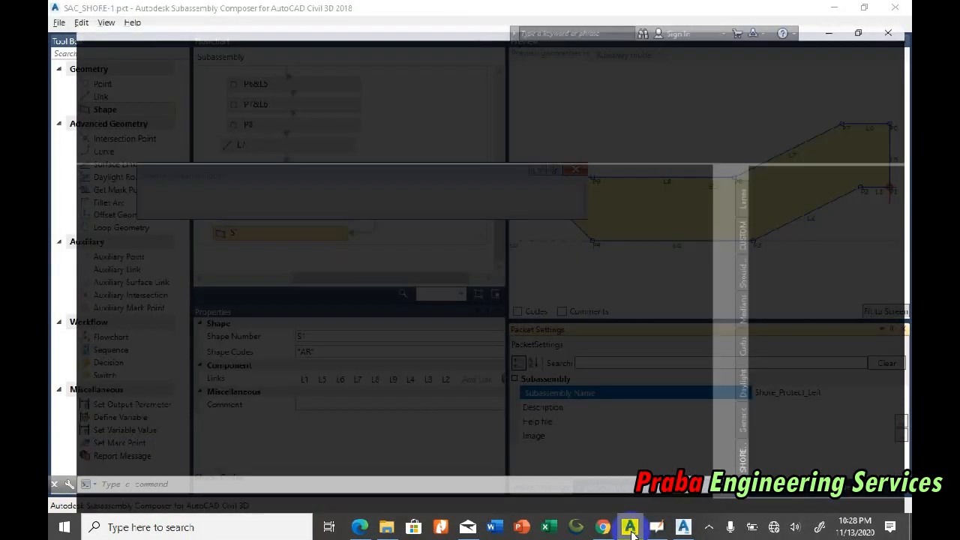
right_click(741, 454)
click(806, 447)
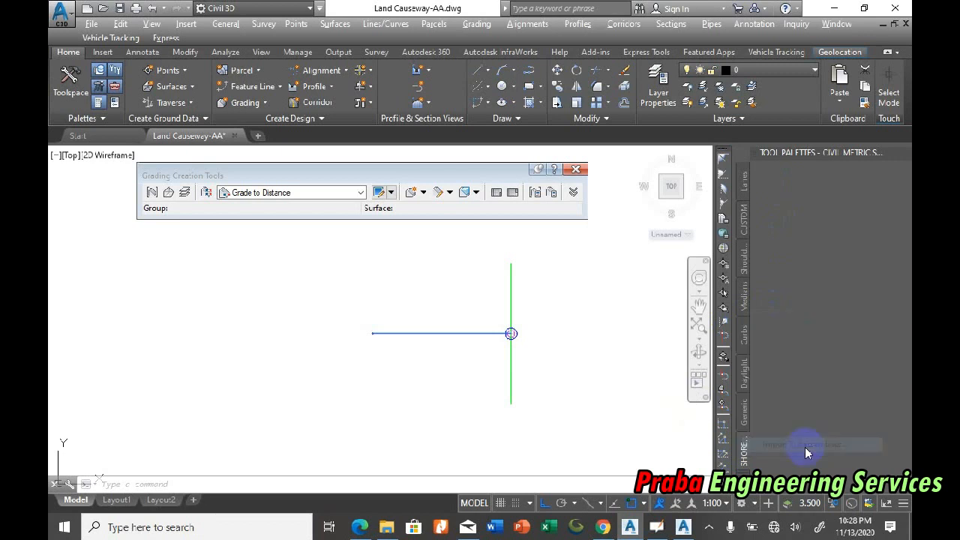
click(514, 212)
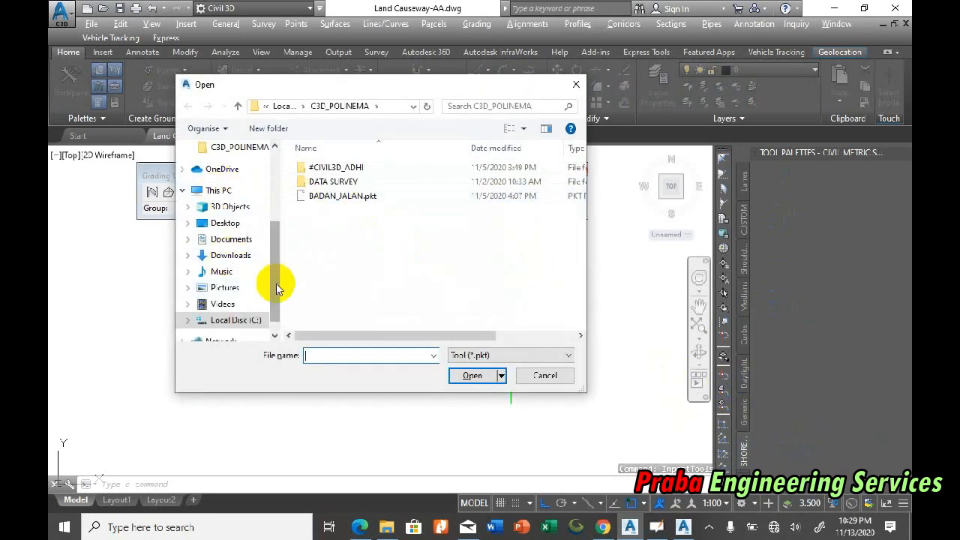
click(234, 238)
double_click(358, 169)
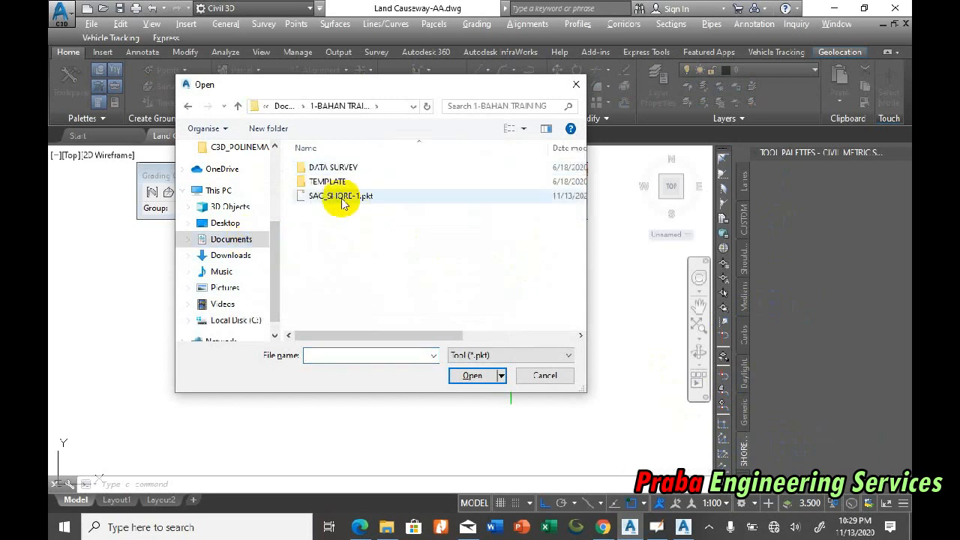
double_click(333, 198)
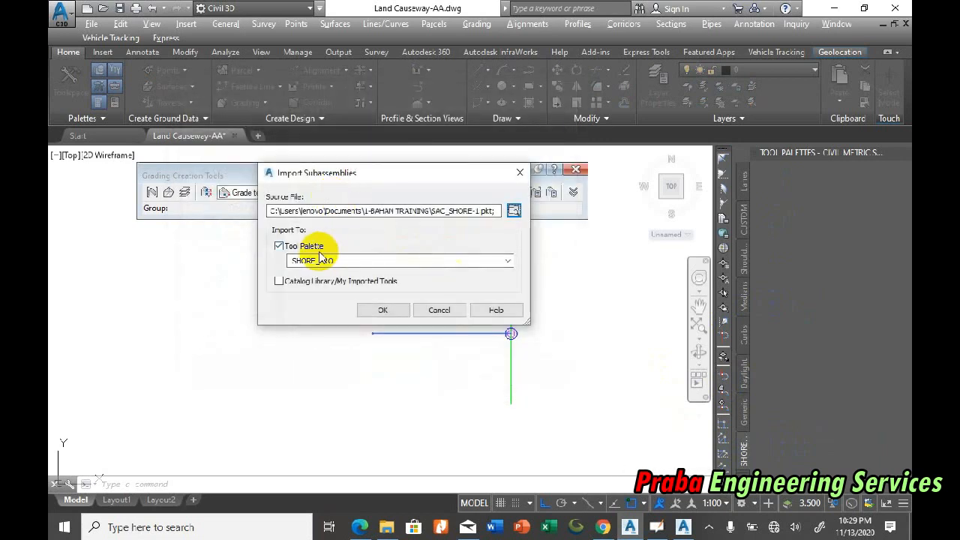
click(395, 313)
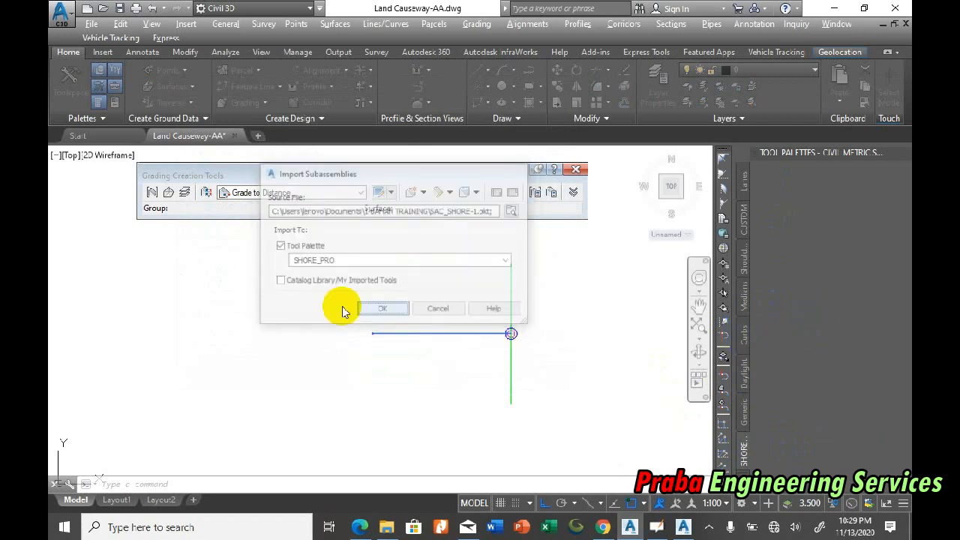
click(379, 310)
Step: Attach the Shore_Protect_Left subassembly to the outer end of the copied assembly's left lane
click(787, 180)
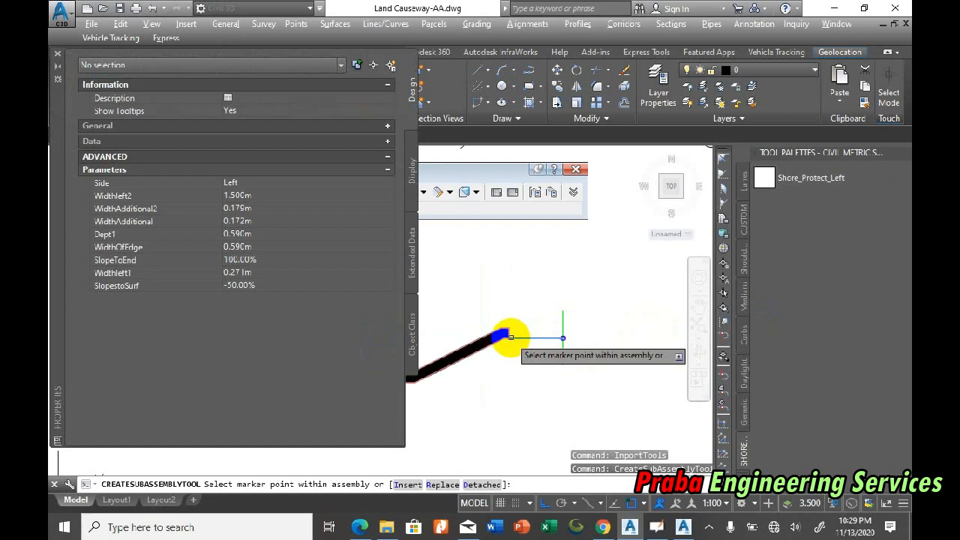
scroll(561, 302, down, 3)
scroll(529, 313, up, 3)
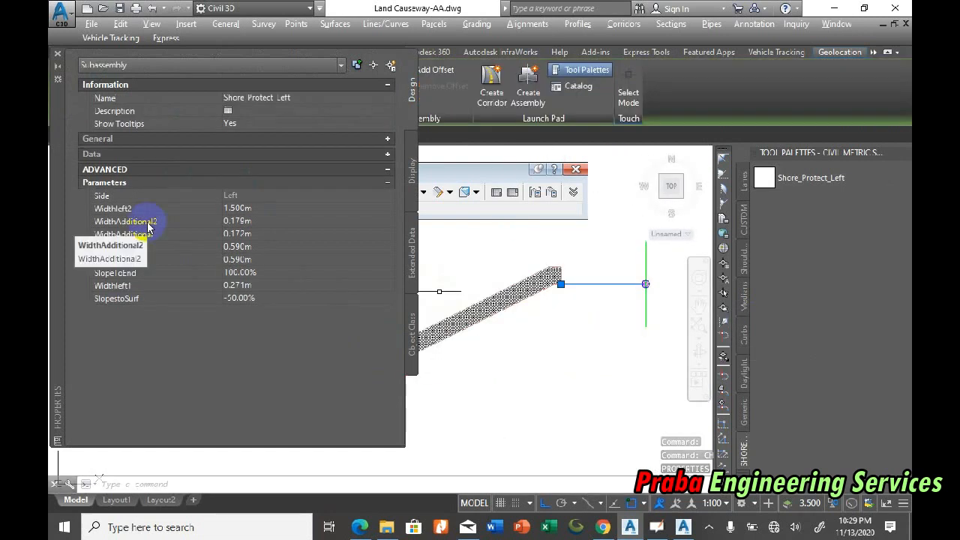
Step: Try a Widthleft2 of 2.000 m on the shore protection subassembly and set it back to 1.500 m
click(273, 209)
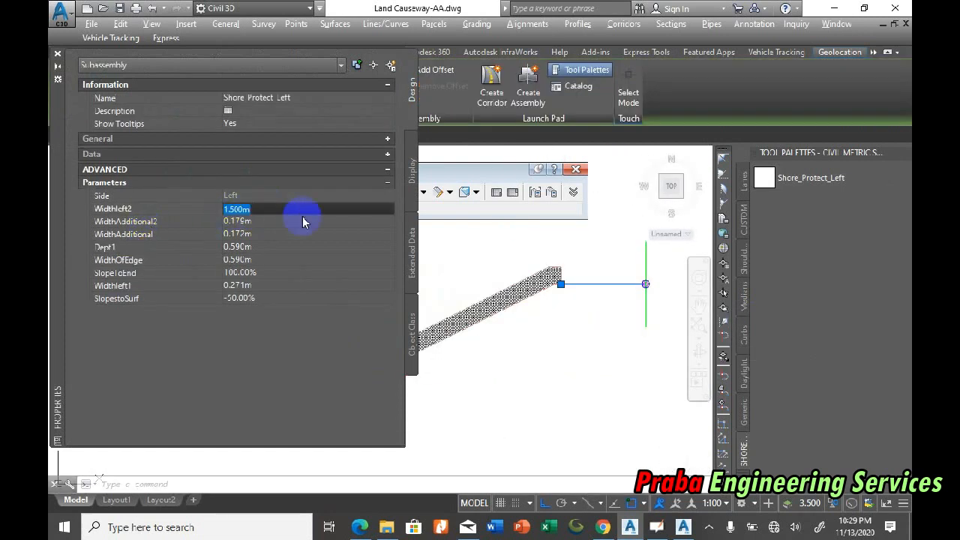
scroll(645, 302, down, 2)
scroll(510, 315, up, 5)
scroll(513, 324, down, 2)
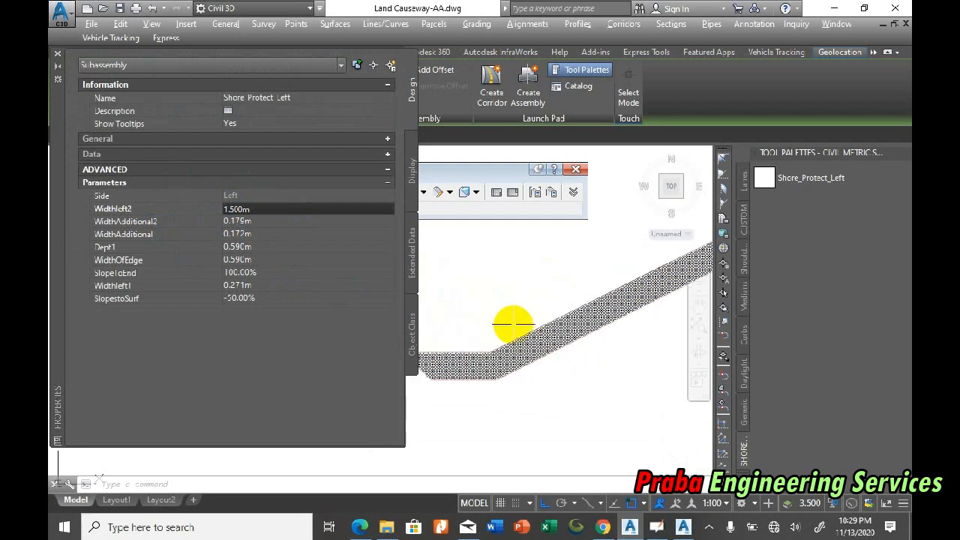
scroll(510, 324, down, 2)
key(Return)
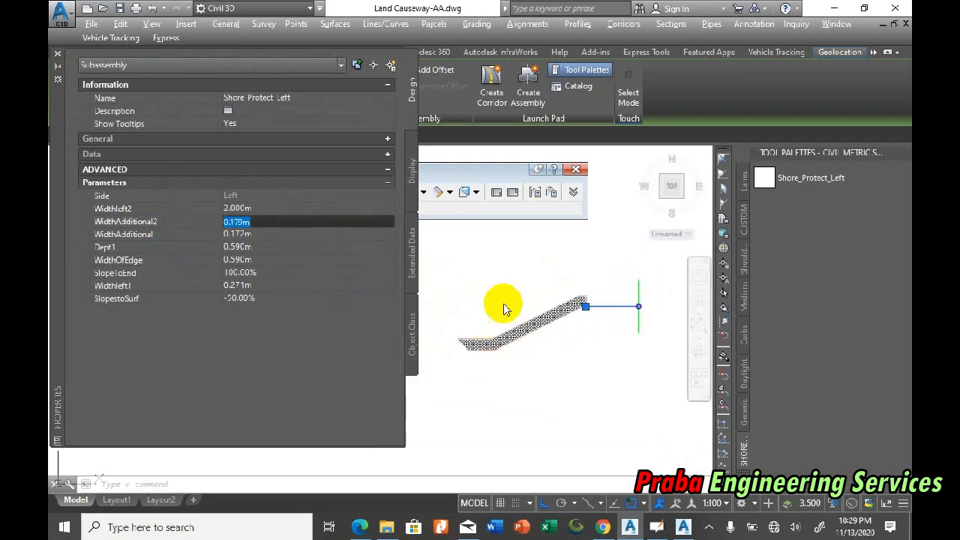
scroll(437, 349, down, 2)
scroll(447, 348, up, 4)
scroll(459, 347, up, 3)
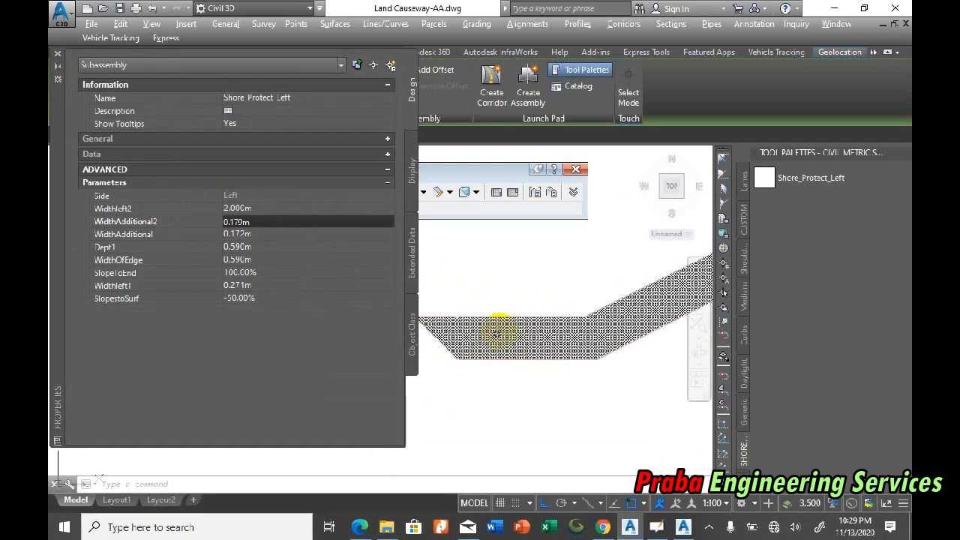
click(264, 207)
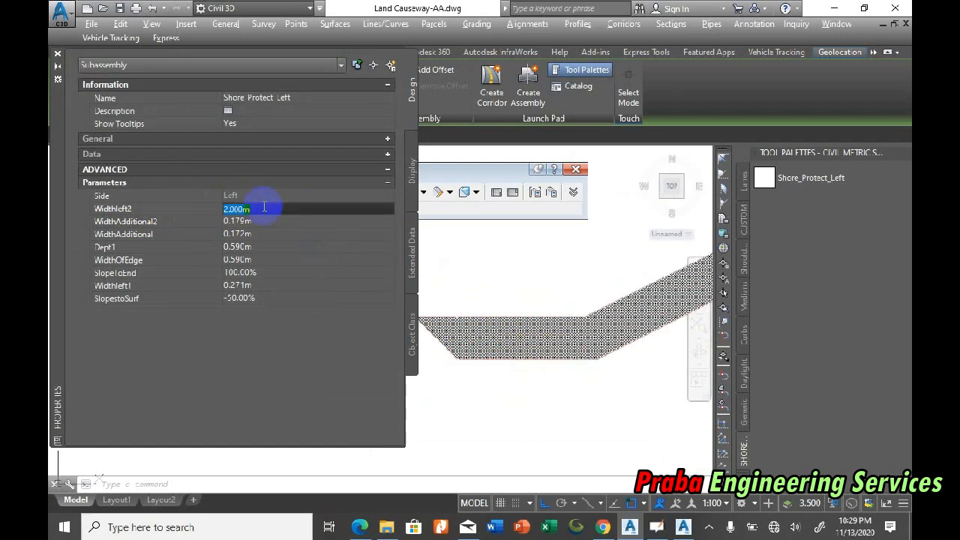
key(Return)
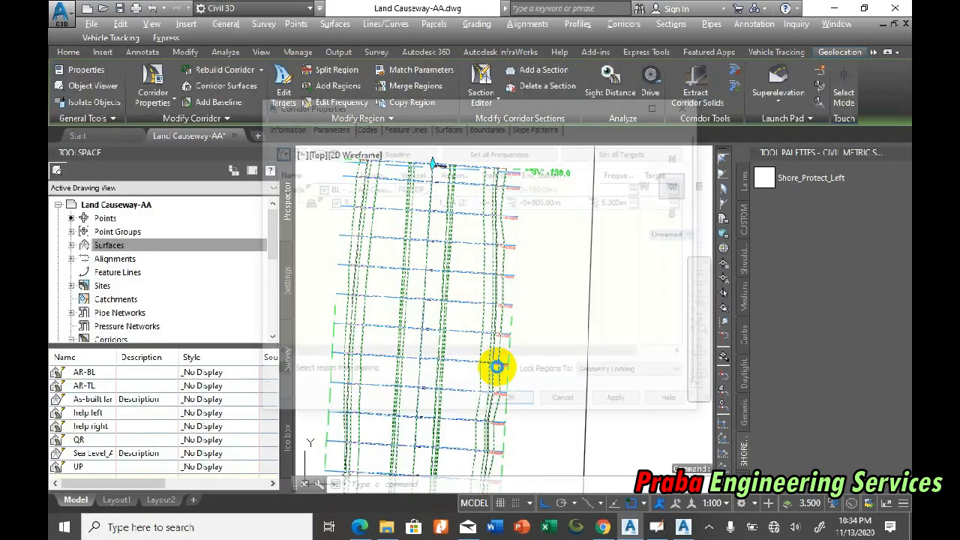
Step: Change the assembly of the COR1_AA corridor region to 1_AA (3)-shore
double_click(492, 360)
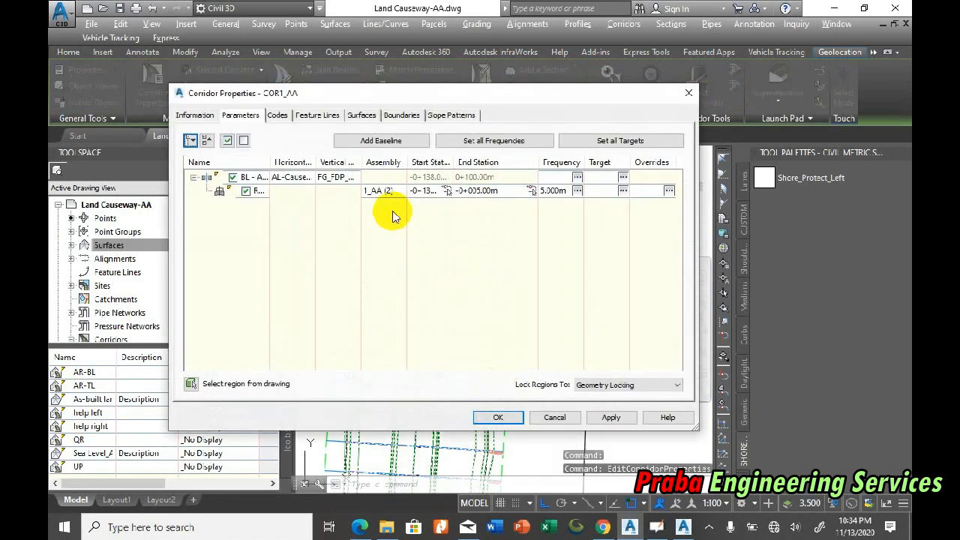
double_click(368, 191)
click(385, 268)
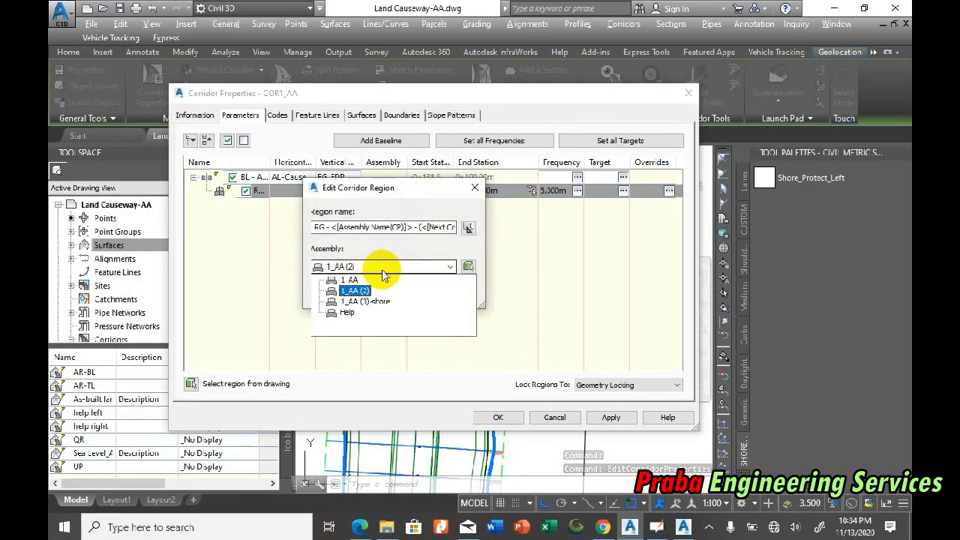
click(361, 301)
click(342, 294)
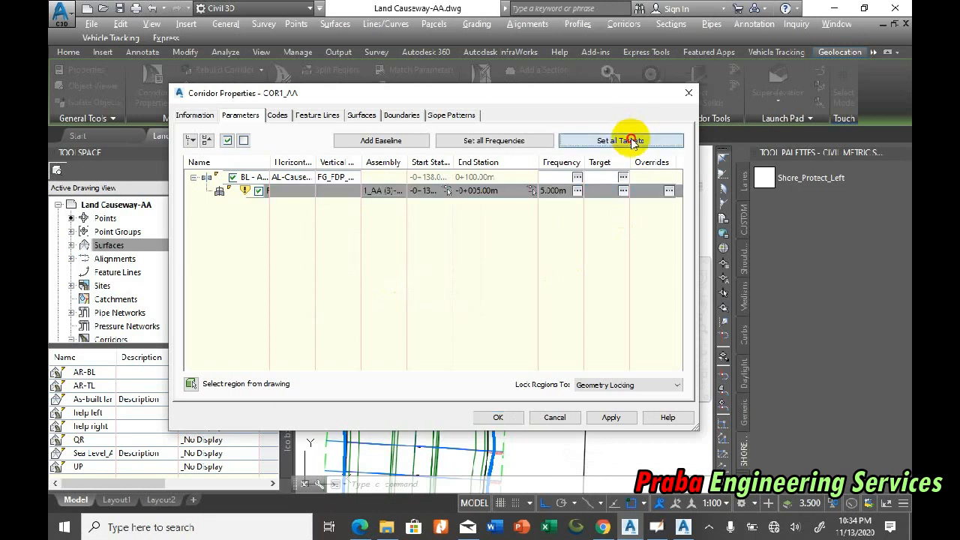
Step: Assign a target surface to all surface targets of the COR1_AA region and apply the corridor changes with a rebuild
click(620, 140)
click(384, 181)
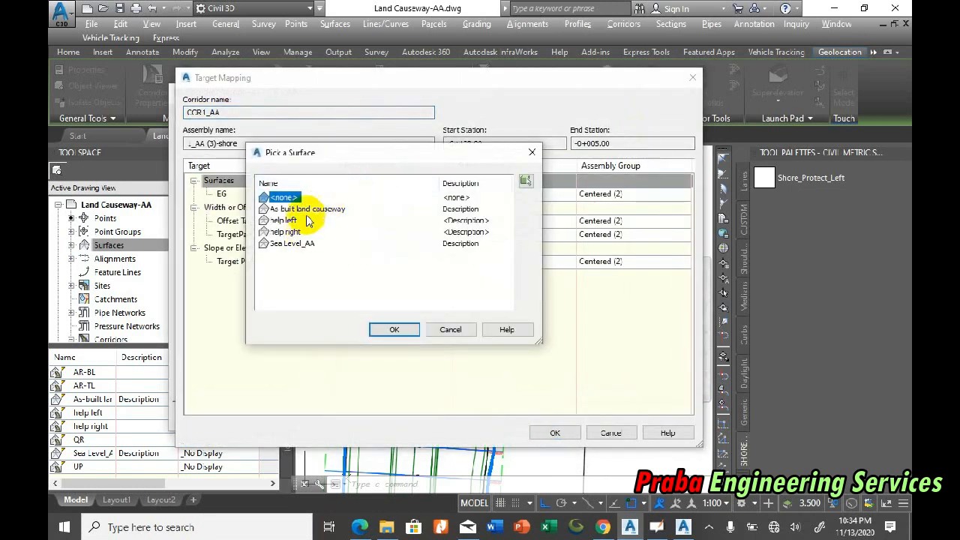
click(396, 331)
click(555, 432)
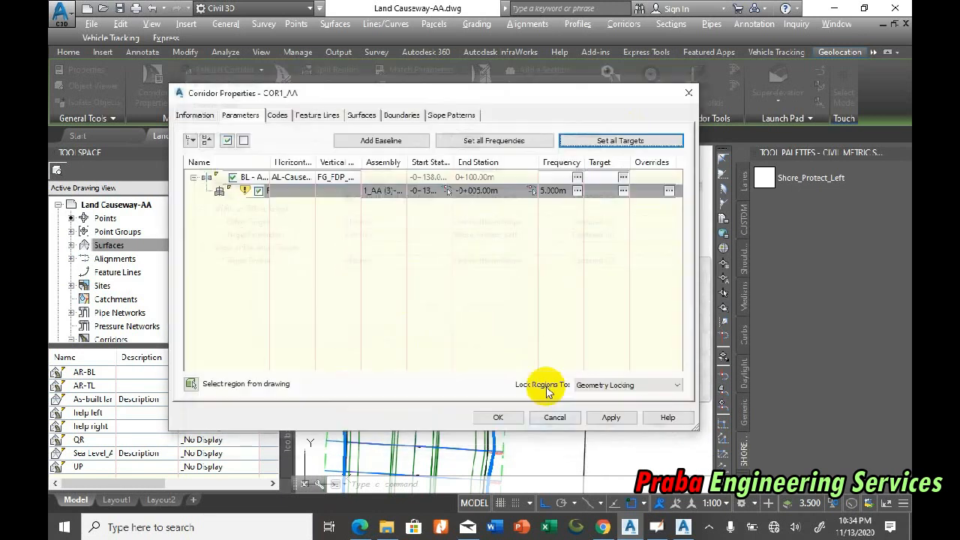
click(507, 416)
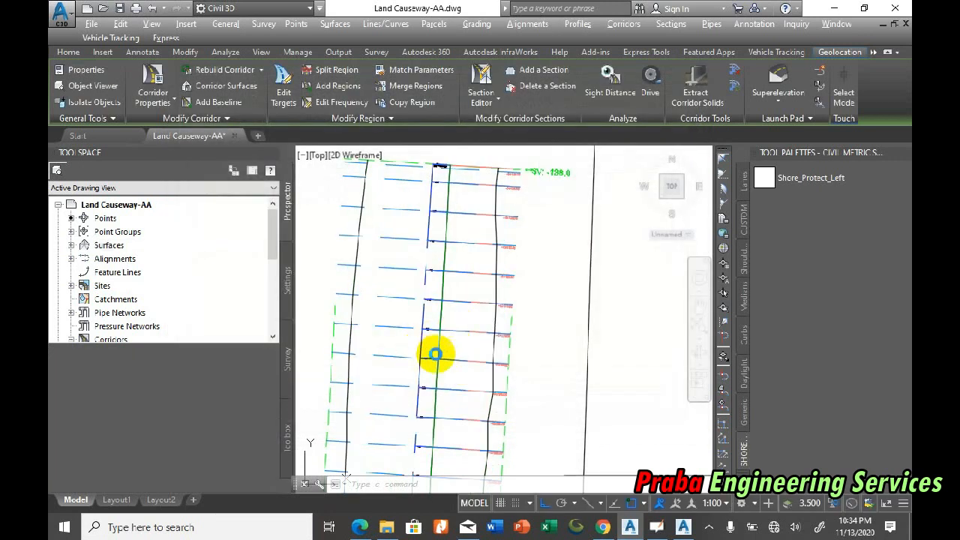
Step: Examine the rebuilt shore protection from crest to toe in the section view at chainage -0+080.00
key(Escape)
scroll(386, 274, down, 4)
scroll(435, 273, down, 3)
scroll(607, 257, up, 2)
scroll(575, 210, up, 2)
scroll(543, 246, up, 1)
scroll(543, 246, up, 5)
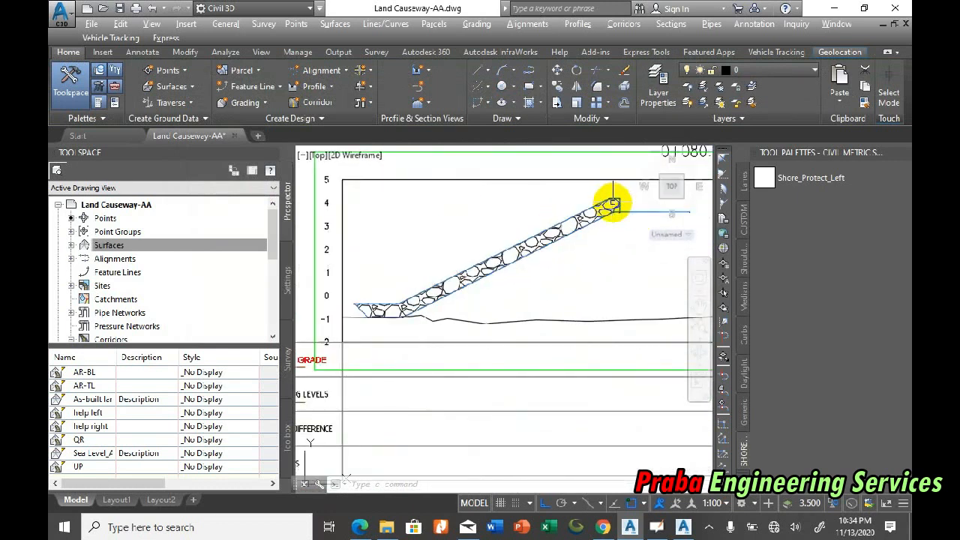
scroll(628, 201, up, 1)
scroll(516, 230, down, 1)
scroll(566, 220, up, 2)
scroll(533, 223, down, 1)
scroll(532, 225, up, 1)
scroll(555, 198, down, 1)
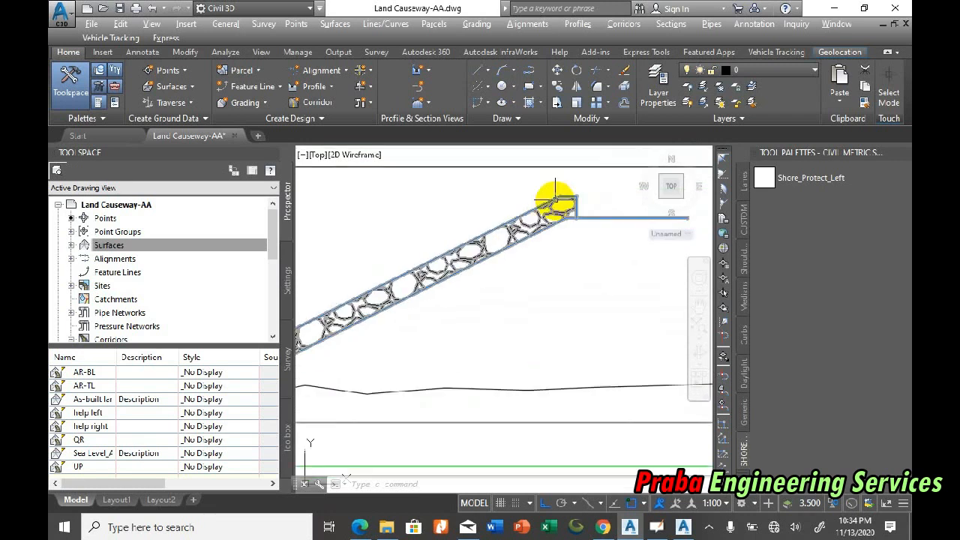
scroll(555, 201, down, 2)
scroll(465, 300, up, 2)
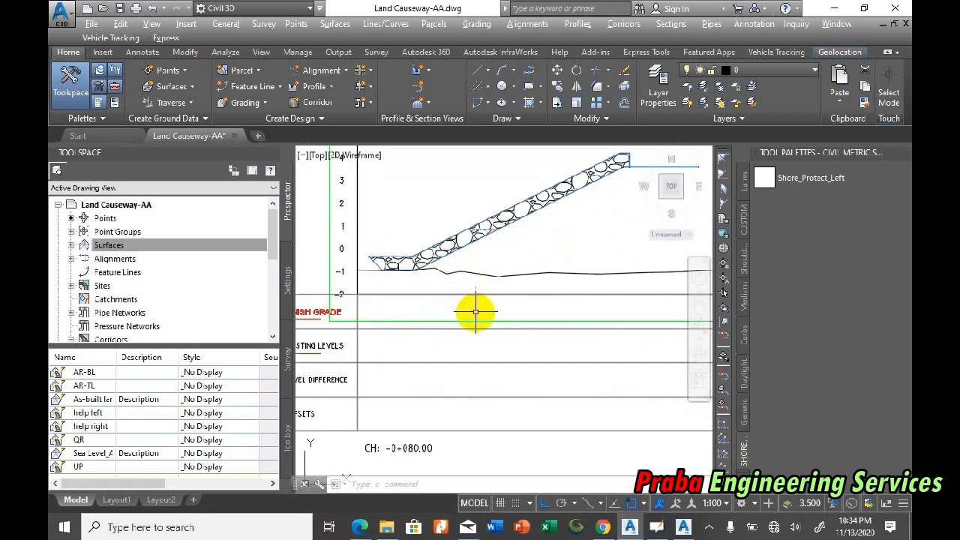
click(490, 327)
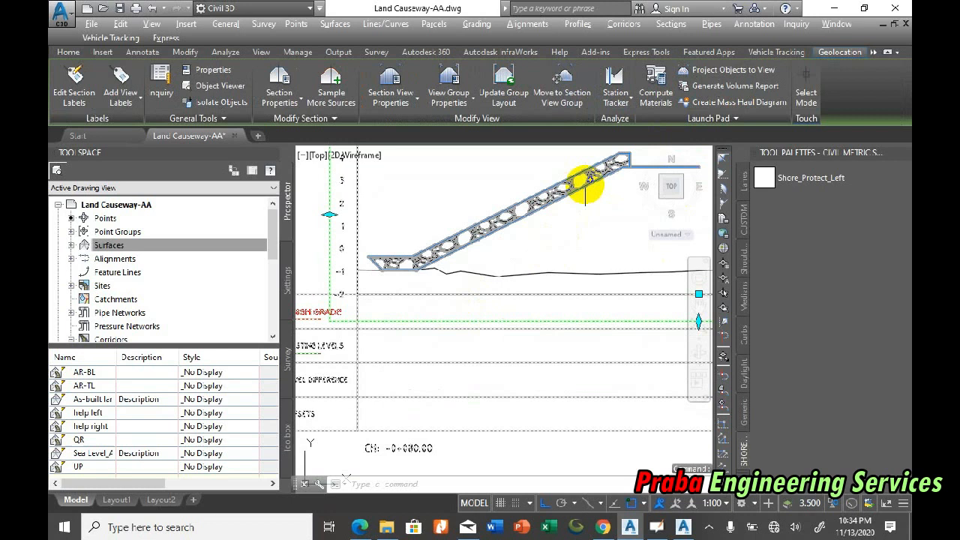
key(Escape)
key(Escape)
Step: Delete the existing material list from sample line group SL 5.0m of the AL-Causeway alignment
click(661, 25)
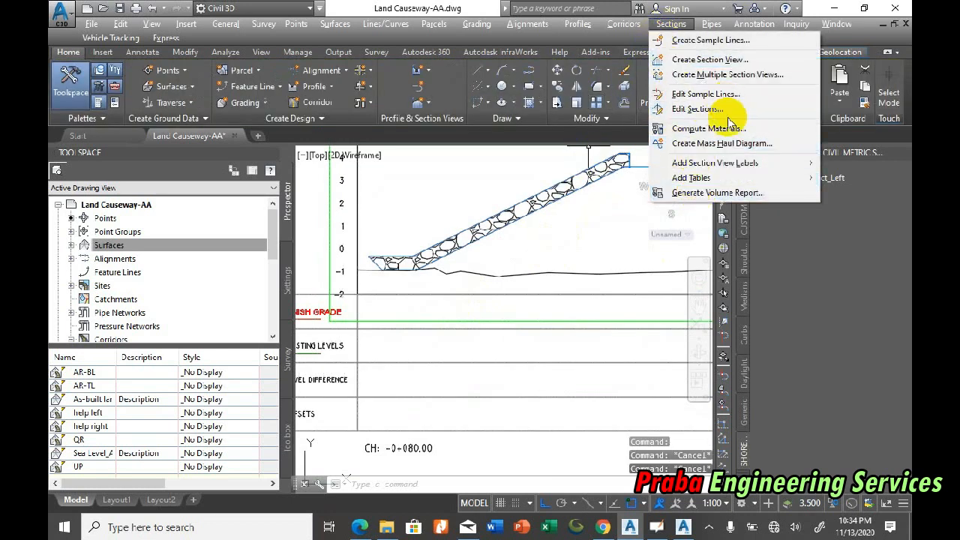
click(697, 128)
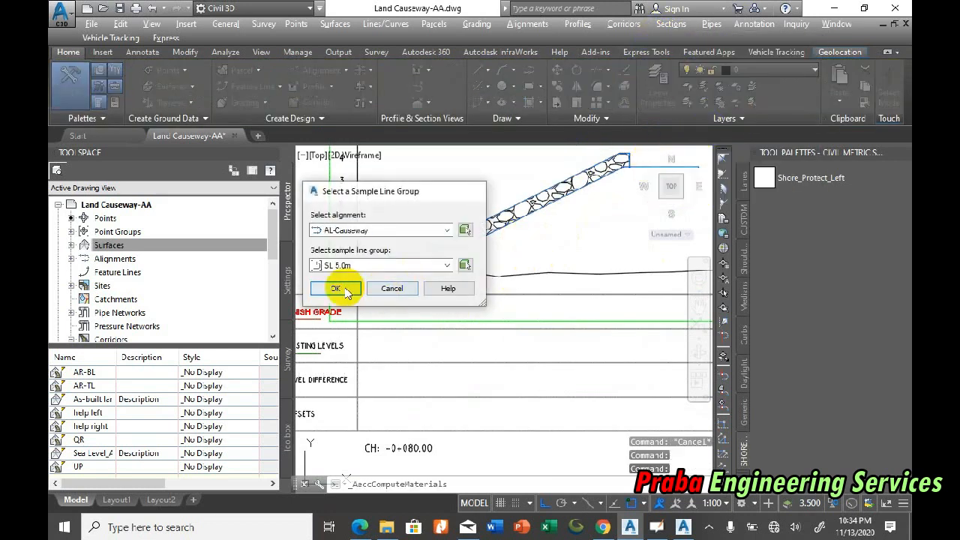
click(343, 288)
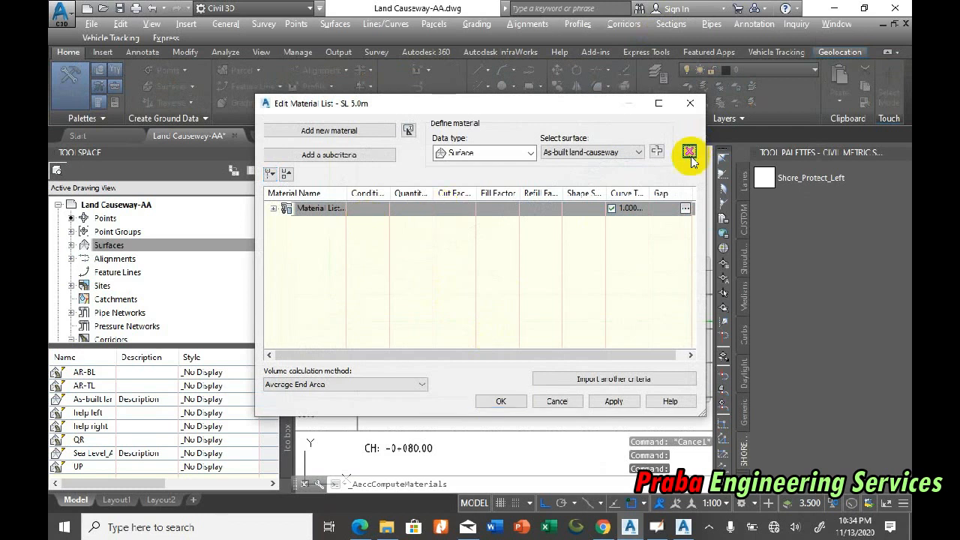
click(518, 399)
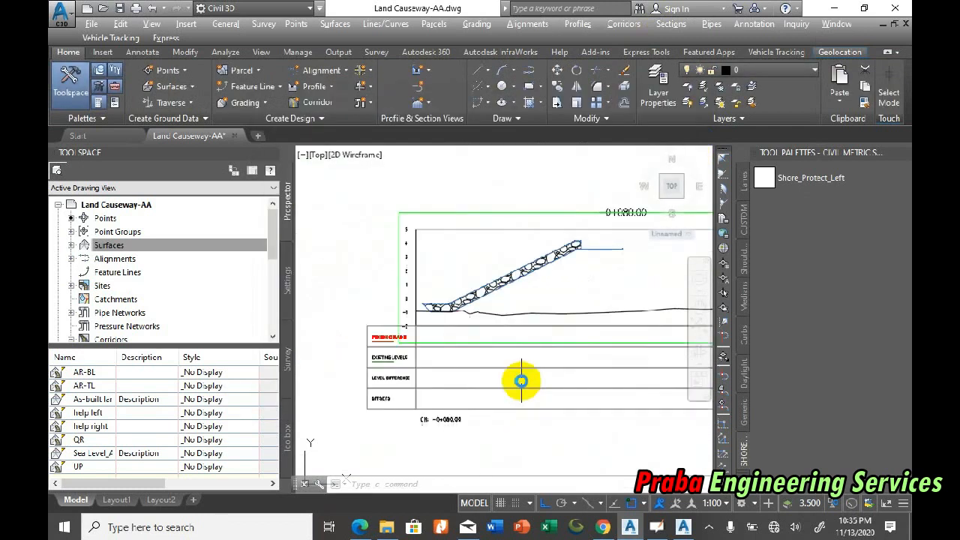
Step: Set the COR1_AA corridor's code set style in Section View Group - 1 to an _ANZ_X Section Plotting style with labels and full subassemblies
scroll(485, 281, up, 2)
mouse_move(498, 289)
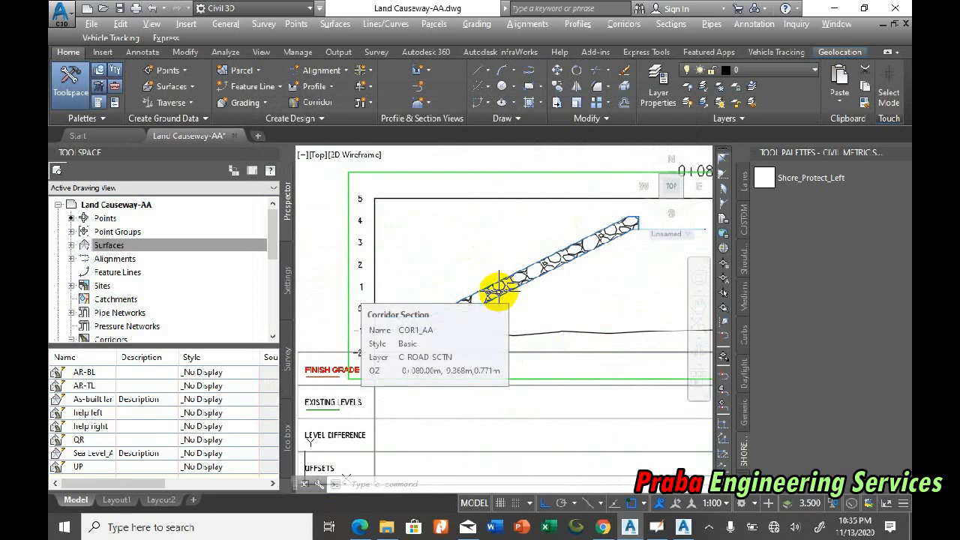
scroll(392, 323, up, 3)
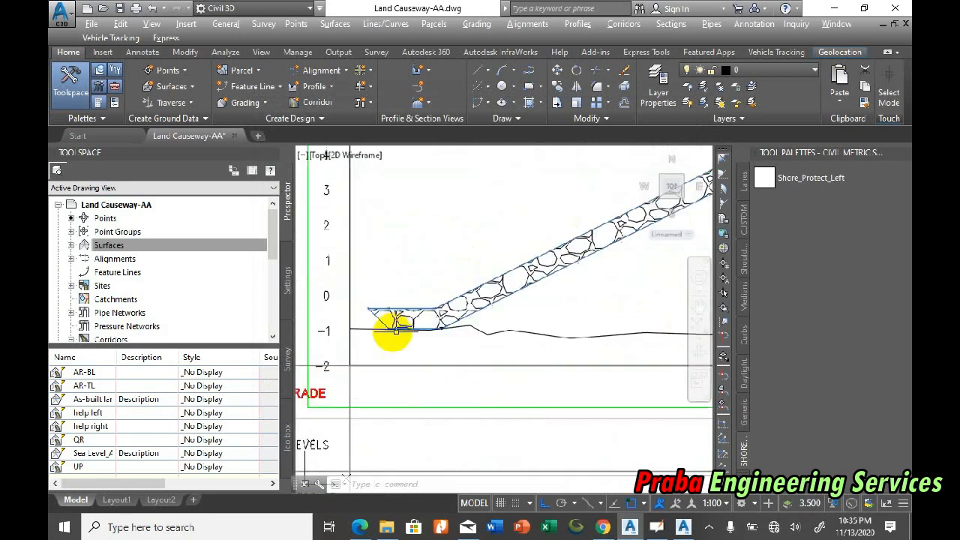
scroll(432, 288, down, 3)
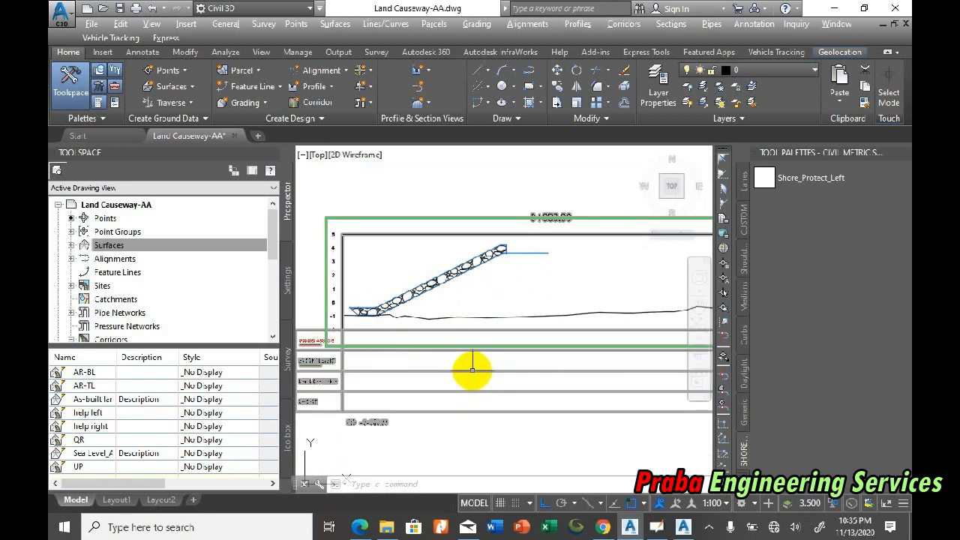
click(472, 373)
right_click(473, 372)
click(548, 268)
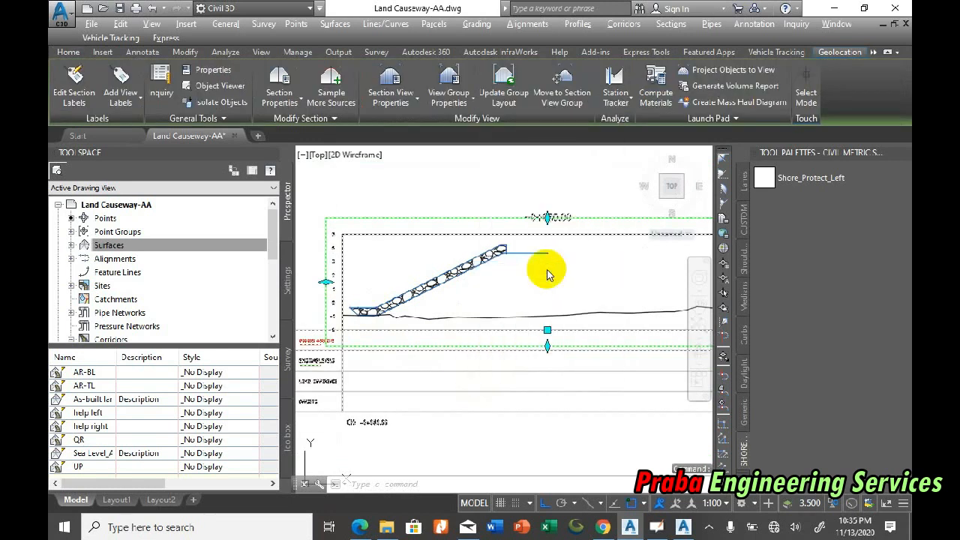
click(132, 114)
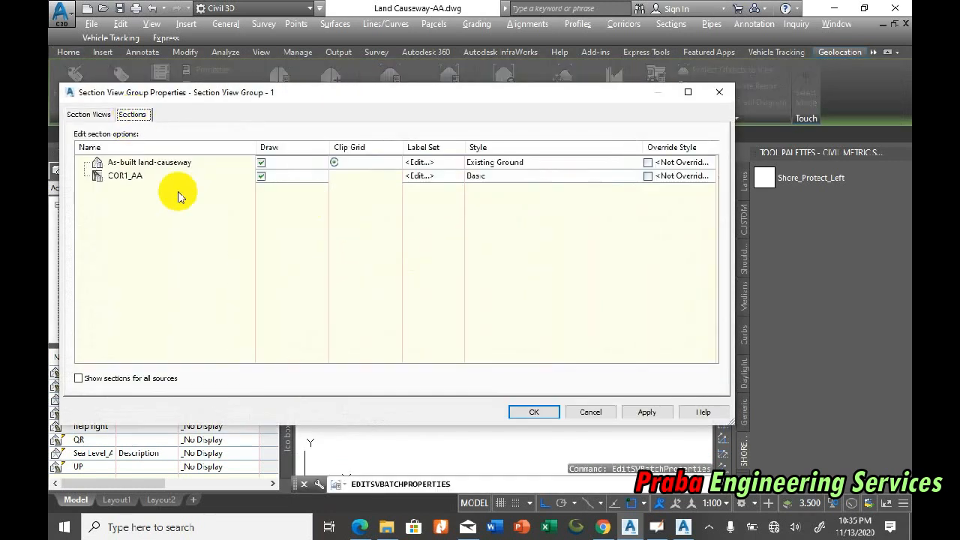
click(476, 175)
click(476, 254)
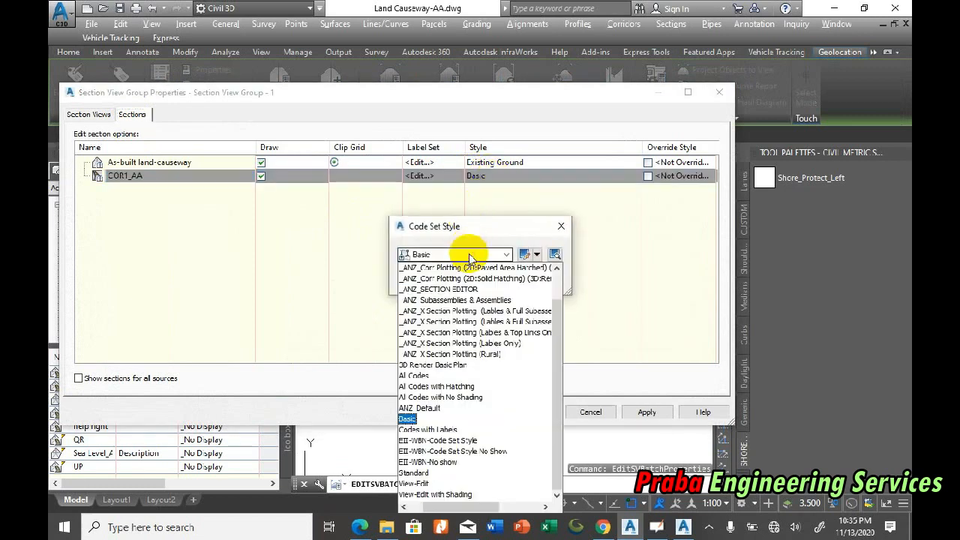
click(466, 312)
click(454, 322)
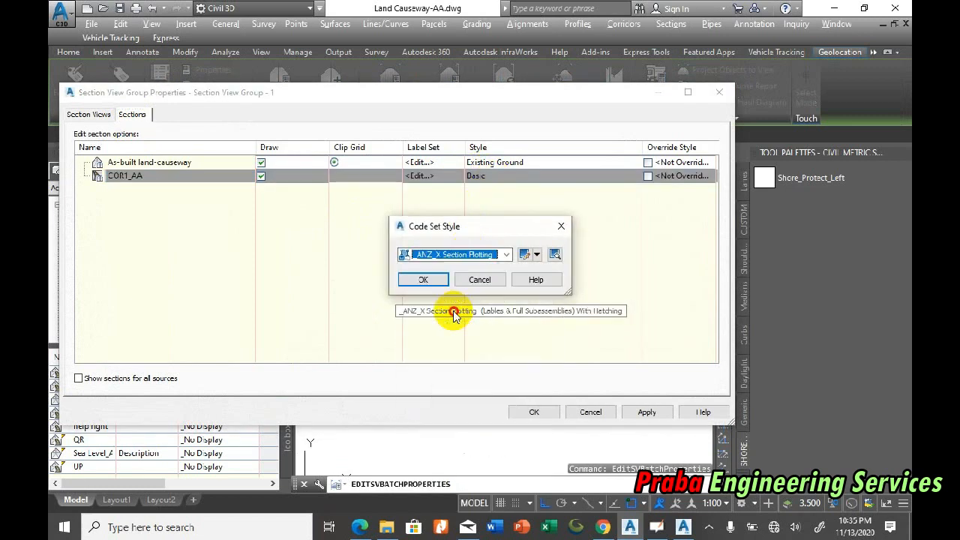
click(423, 282)
click(534, 411)
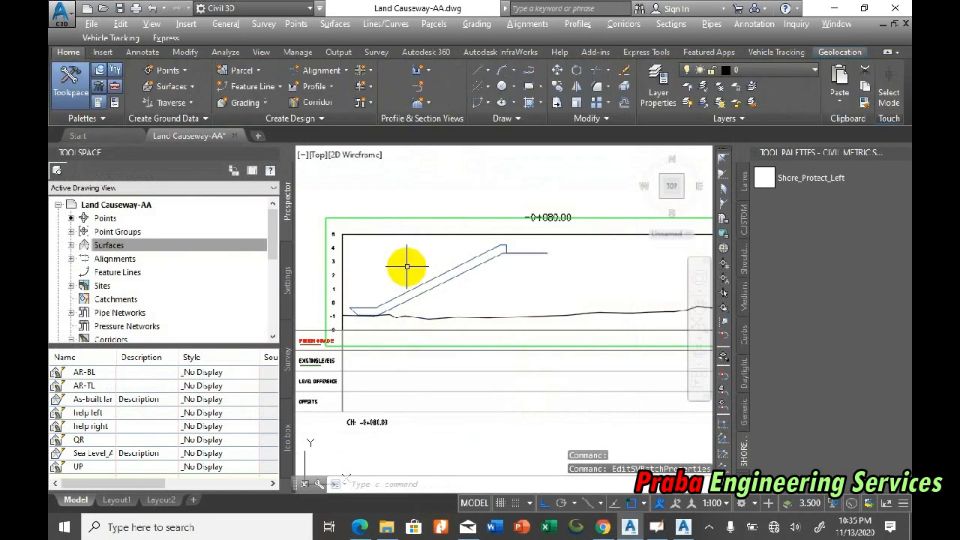
Step: Compute materials for sample line group SL 5.0m and add a new material named AR_LEFT to the material list
scroll(373, 281, up, 2)
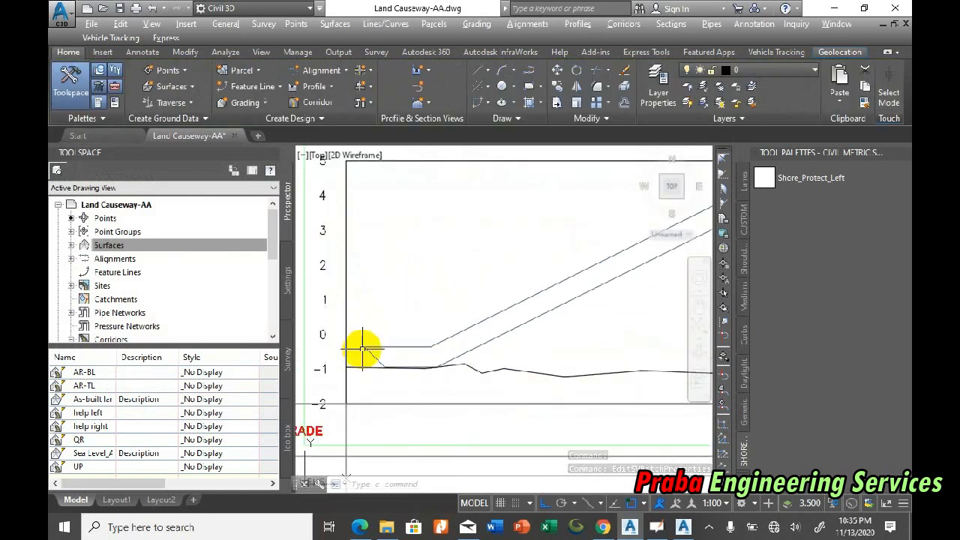
scroll(360, 348, down, 2)
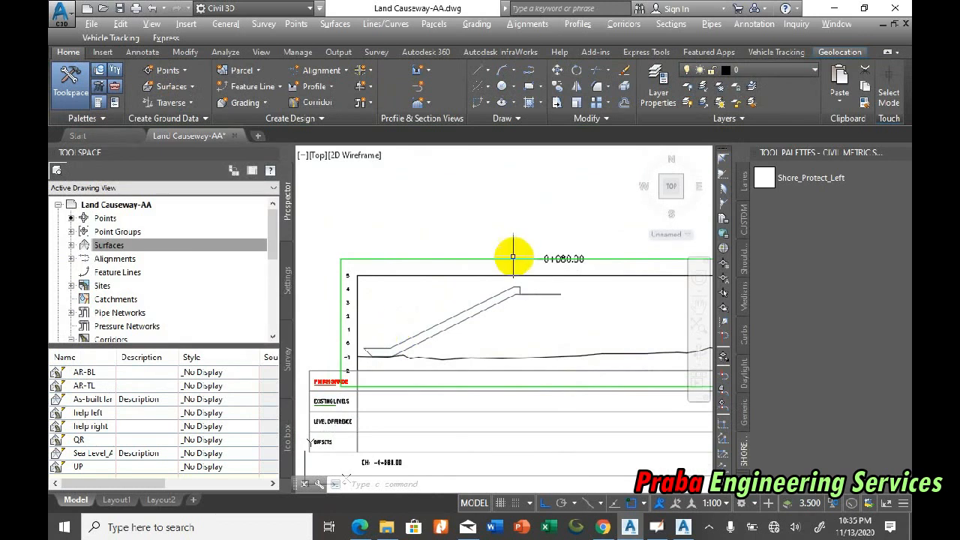
click(627, 24)
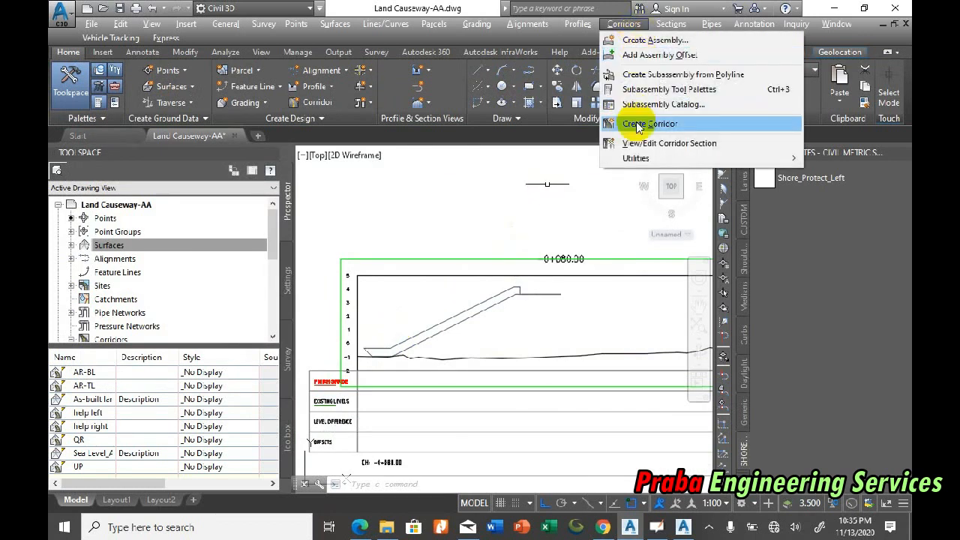
mouse_move(646, 21)
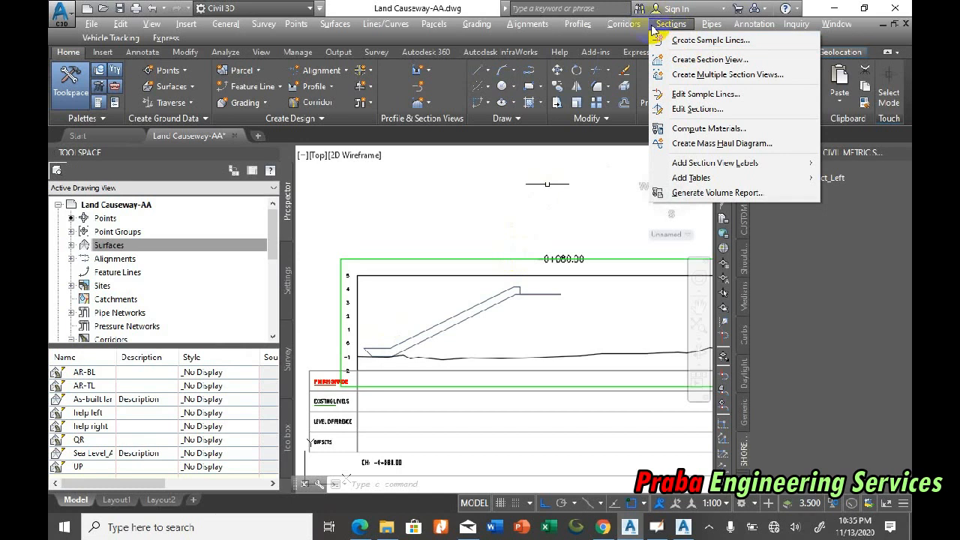
click(665, 129)
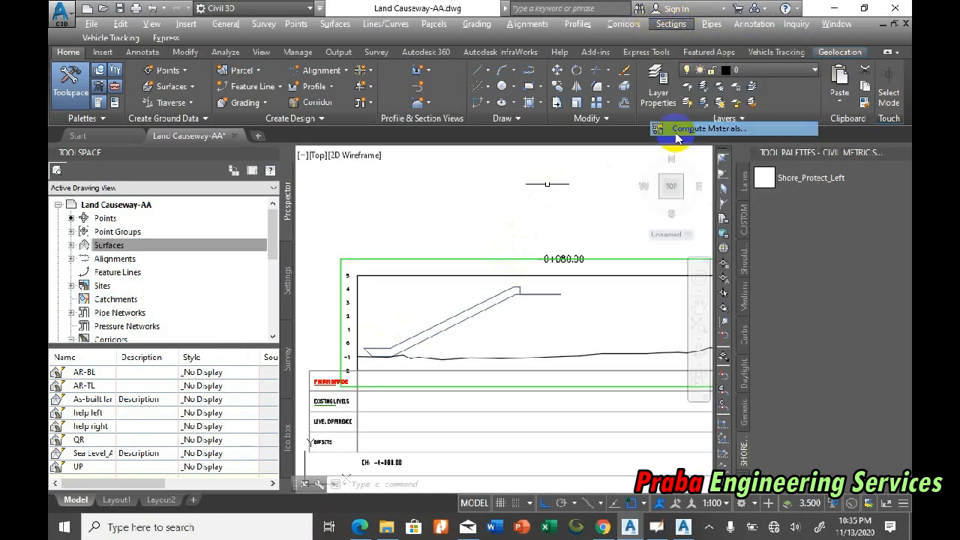
click(336, 288)
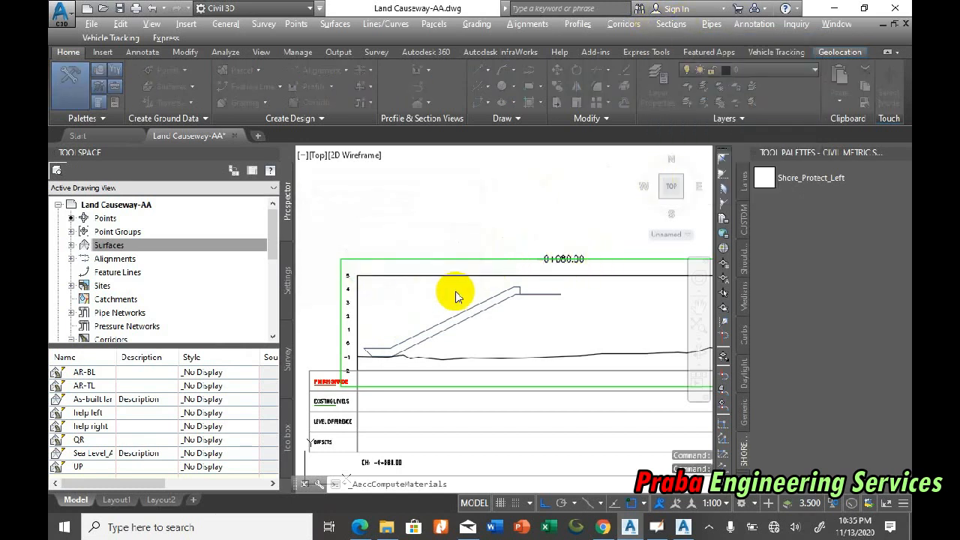
click(356, 132)
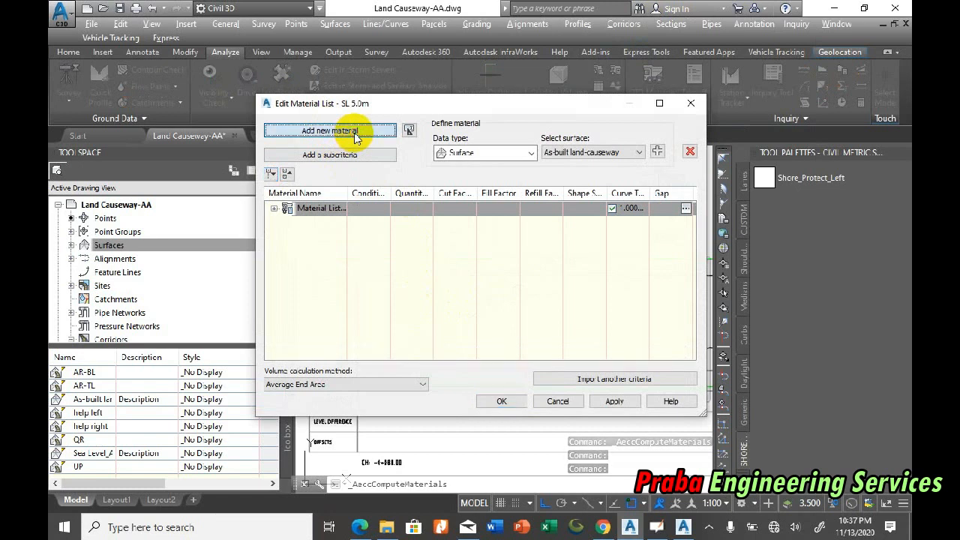
double_click(333, 250)
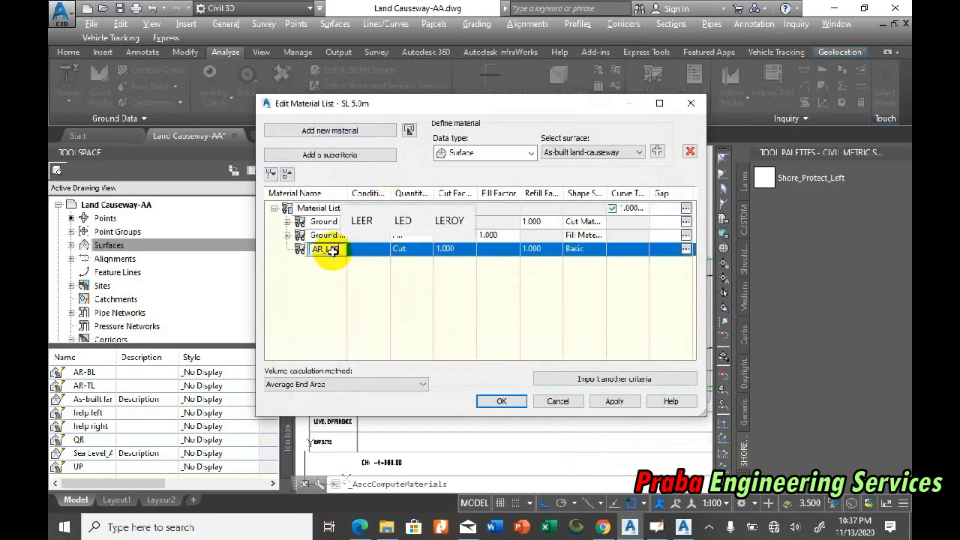
text(AR_LER)
key(BackSpace)
text(FT)
key(Return)
Step: Set the AR_LEFT quantity type to Structures and define the material by the corridor shape COR1_AA AR
click(389, 253)
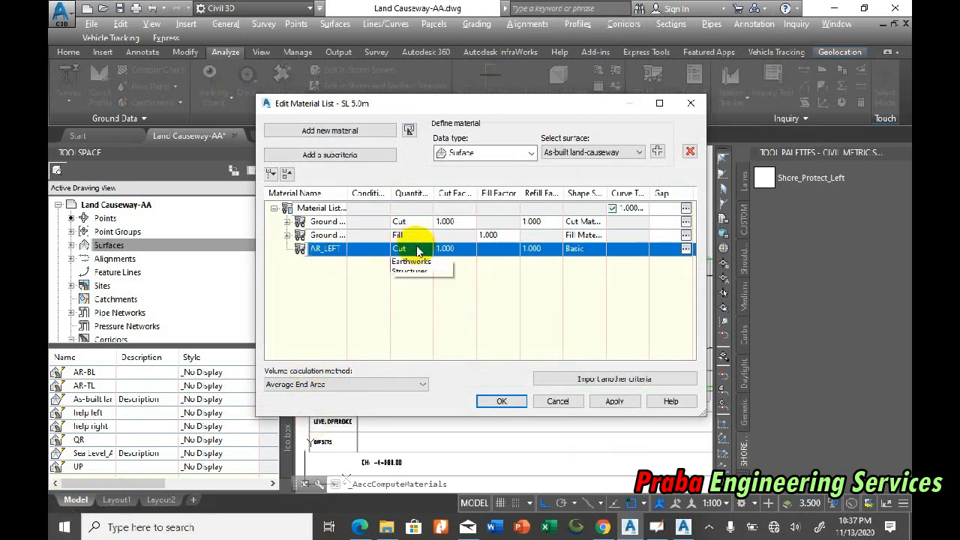
click(409, 303)
click(525, 153)
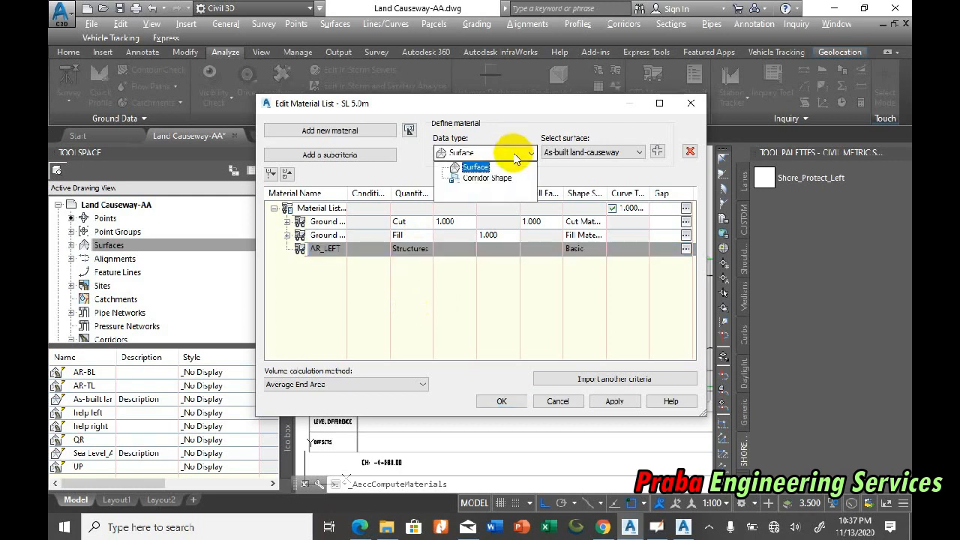
click(487, 179)
click(638, 152)
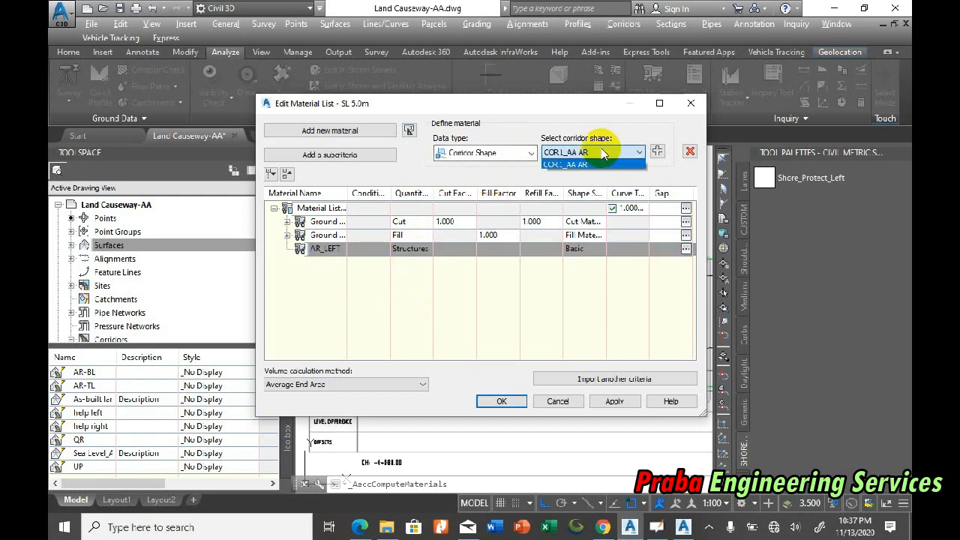
click(585, 166)
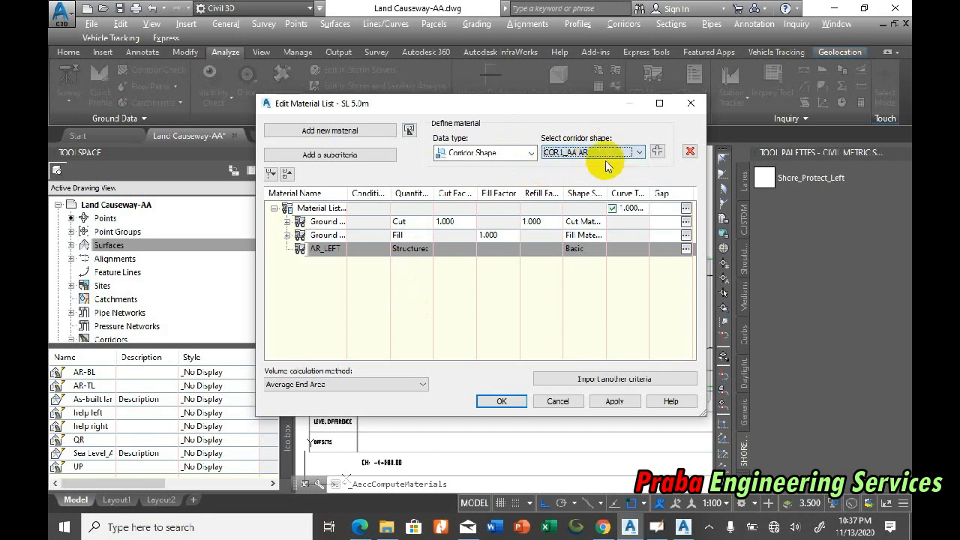
click(657, 151)
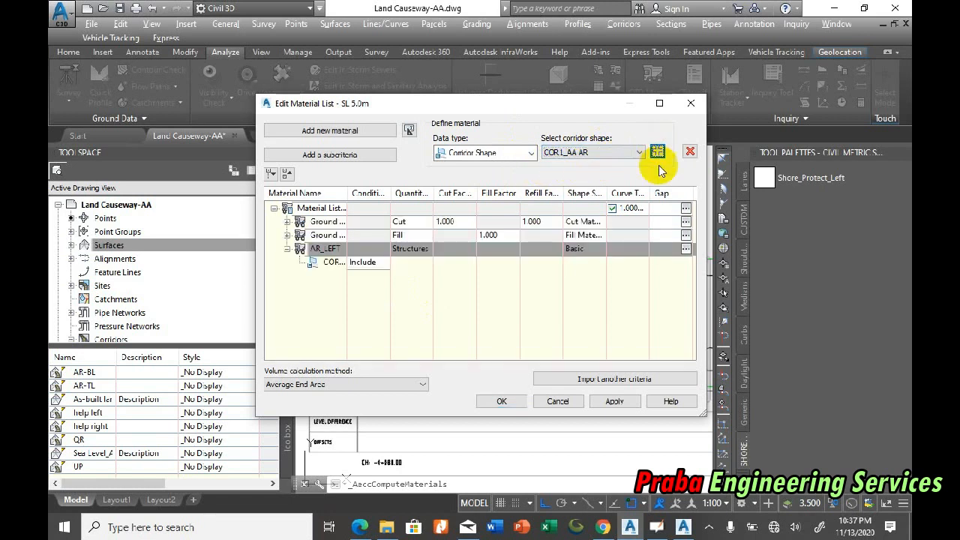
Step: Choose Gravel as the material section style for the AR_LEFT material
click(592, 248)
click(461, 254)
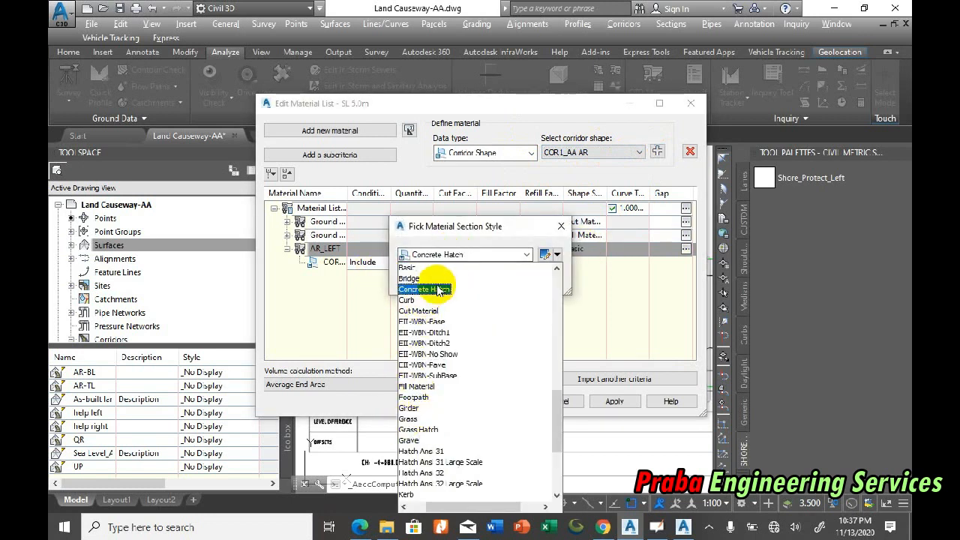
click(409, 440)
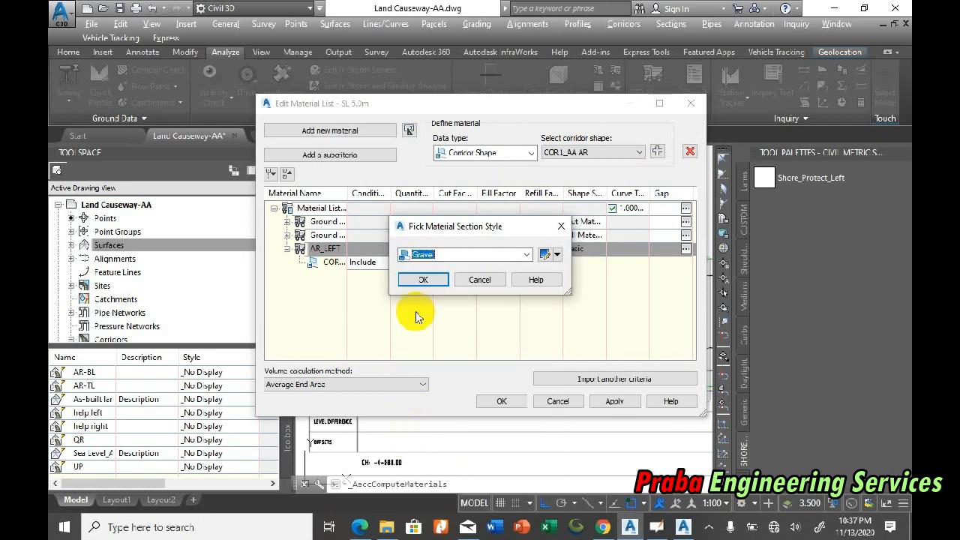
Step: Change the Gravel style's shape area fill pattern to the predefined GRAVEL hatch for the Section view direction
click(547, 255)
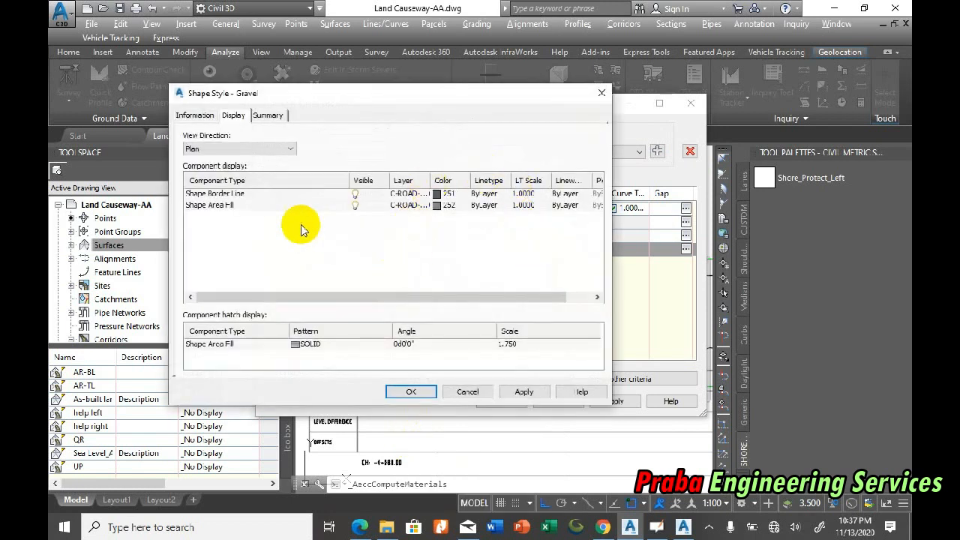
click(235, 150)
click(218, 175)
click(336, 343)
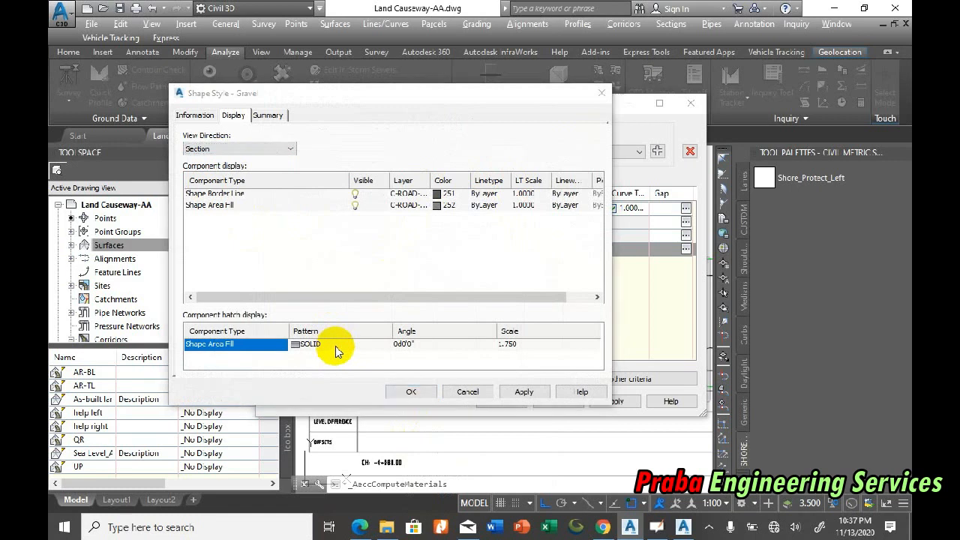
click(336, 343)
click(492, 234)
click(310, 130)
click(360, 131)
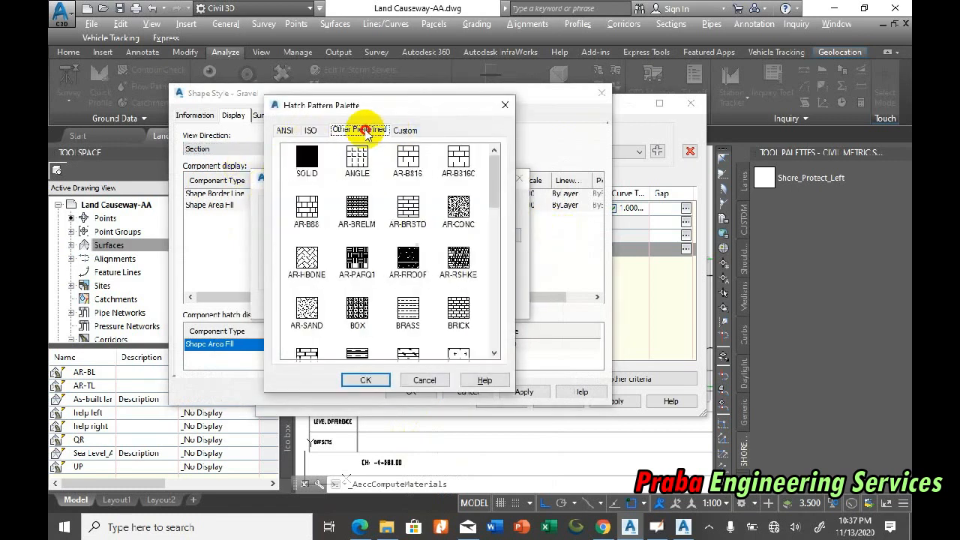
drag(496, 194, 495, 251)
double_click(458, 249)
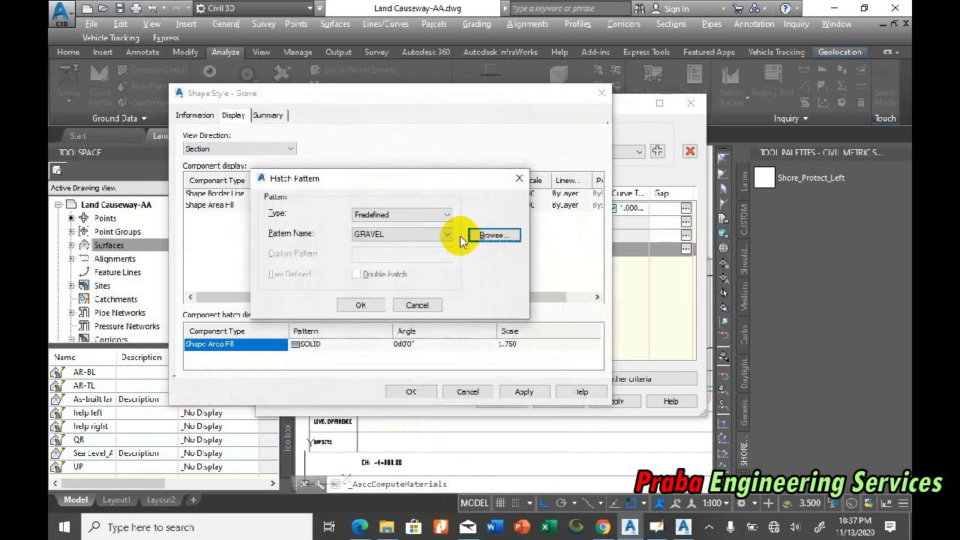
click(359, 306)
Step: Set the Gravel fill's hatch scale to 0.2 and accept the style and the edited material list
click(530, 346)
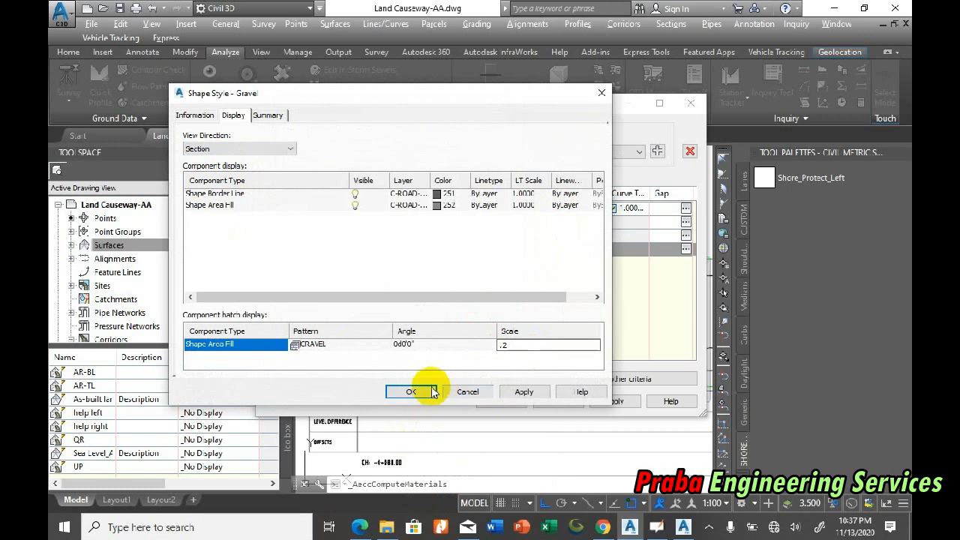
click(417, 396)
click(431, 278)
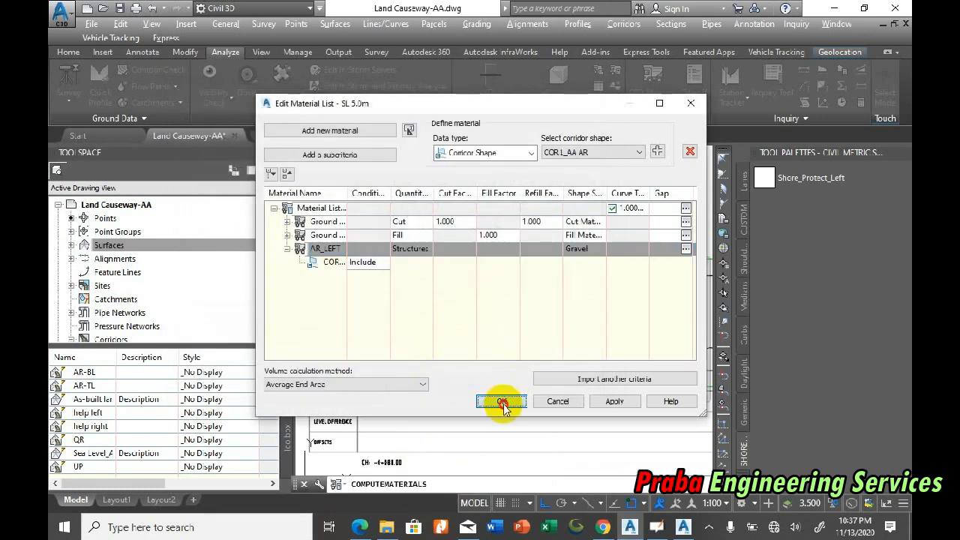
click(497, 400)
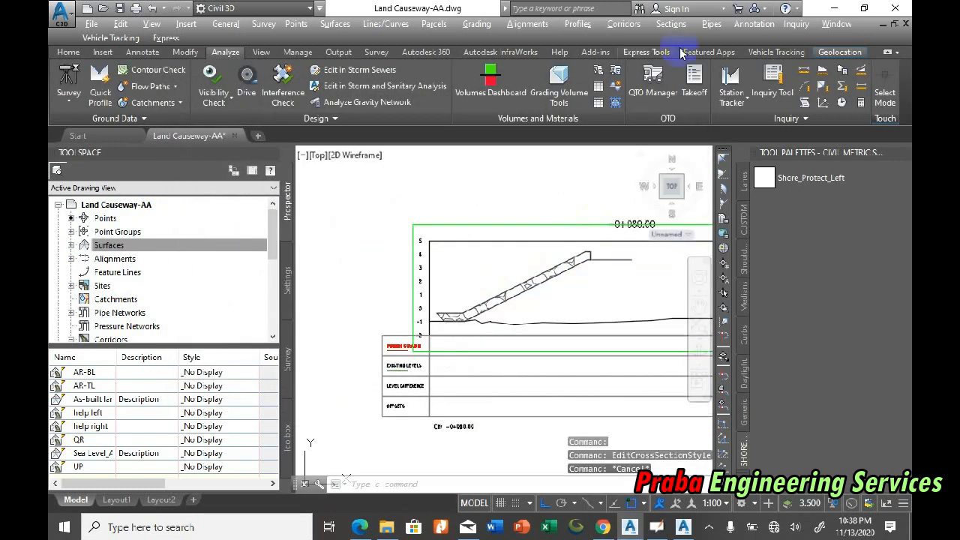
Step: Create an Area and Volume material table for AR_LEFT from sample line group SL 5.0m and place it beside the section views
click(659, 25)
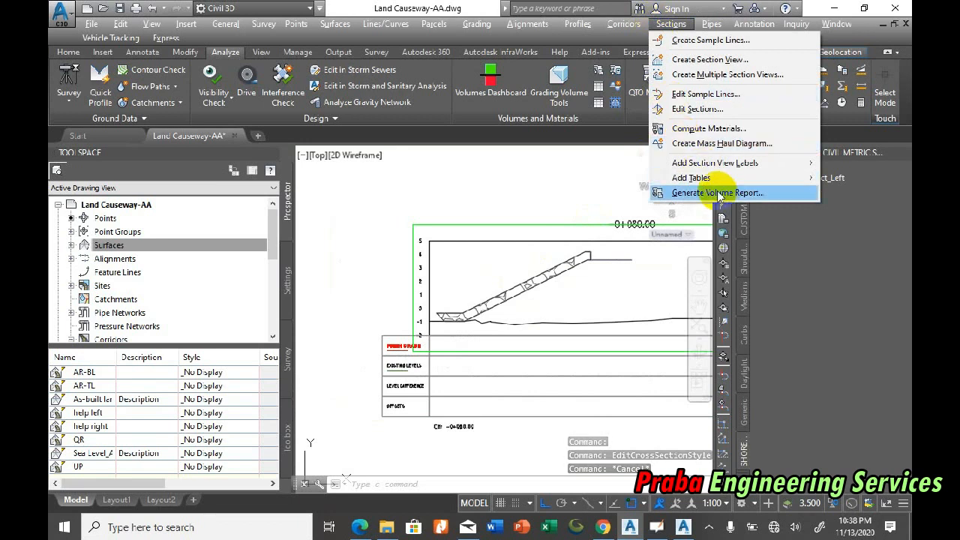
click(711, 177)
click(577, 192)
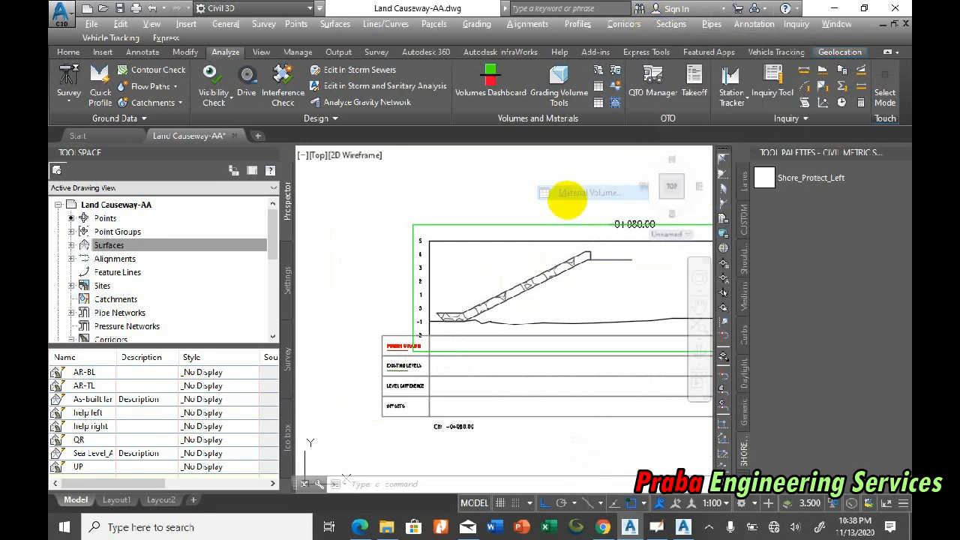
click(420, 276)
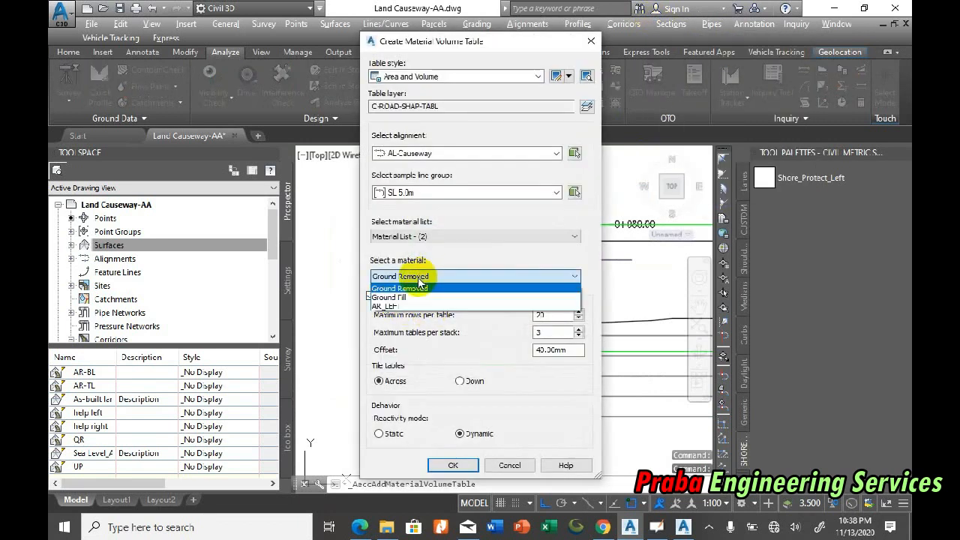
click(405, 303)
click(394, 296)
click(450, 463)
scroll(450, 230, down, 5)
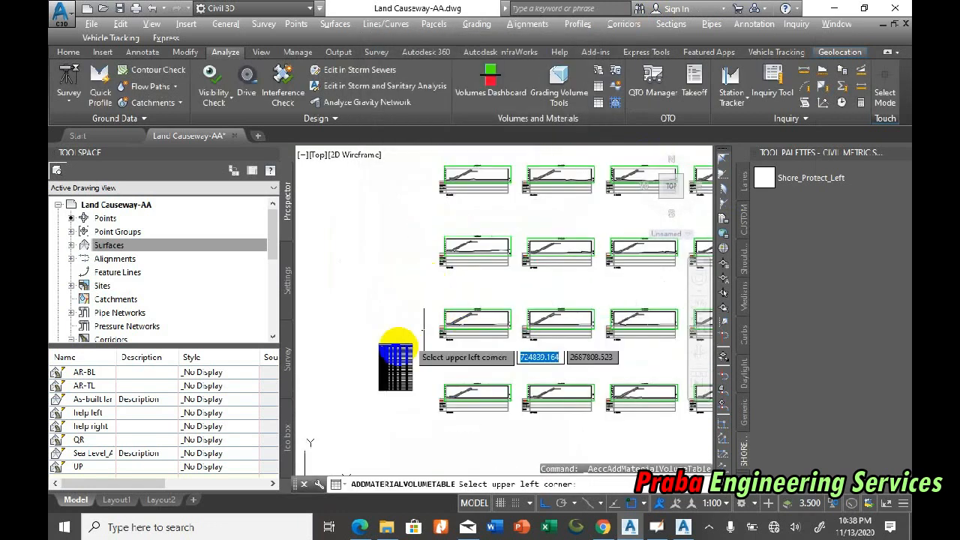
scroll(329, 241, up, 8)
scroll(542, 248, down, 2)
scroll(412, 261, up, 2)
scroll(373, 237, up, 2)
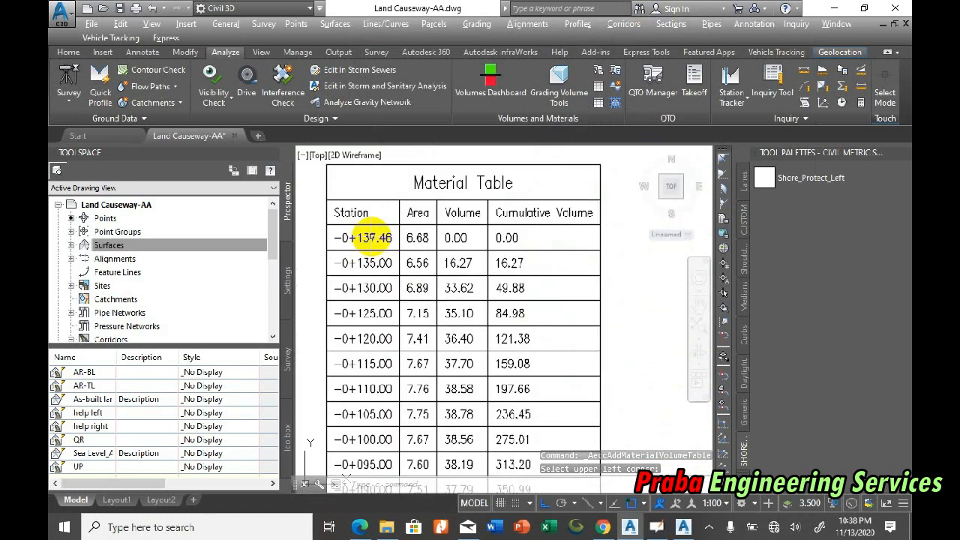